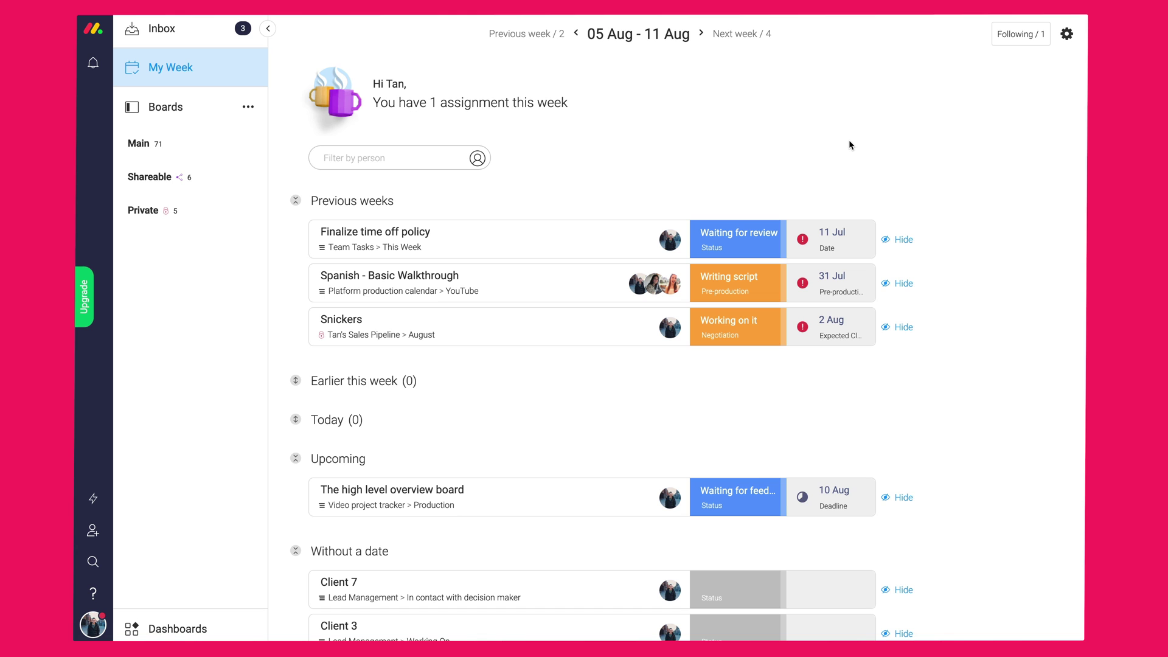
- Inspect the Spanish - Basic Walkthrough item card and its status labels, then return to My Week
click(728, 279)
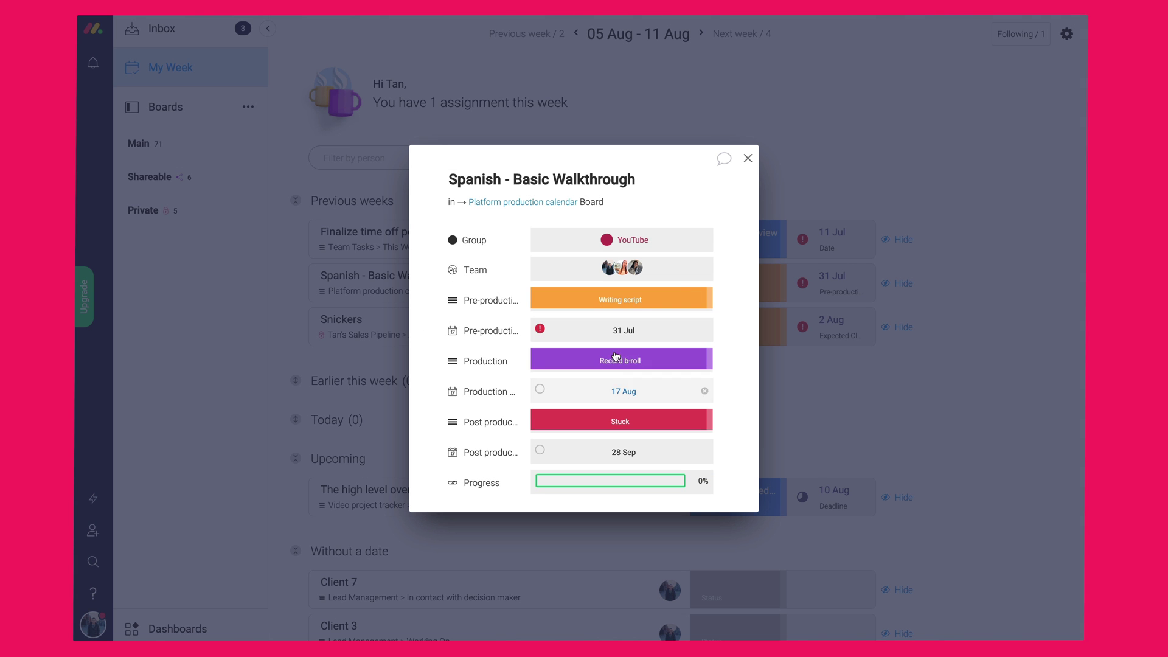
click(619, 302)
click(747, 159)
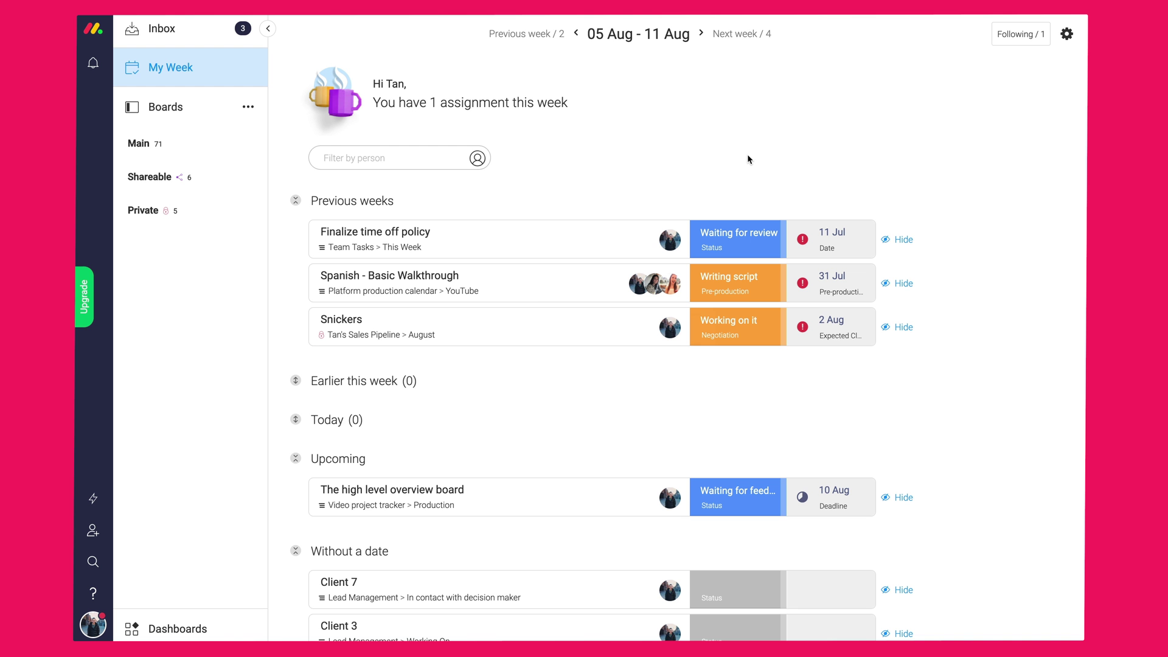
- Expand the Private, Shareable and Main workspace board lists in the sidebar
click(146, 213)
click(151, 176)
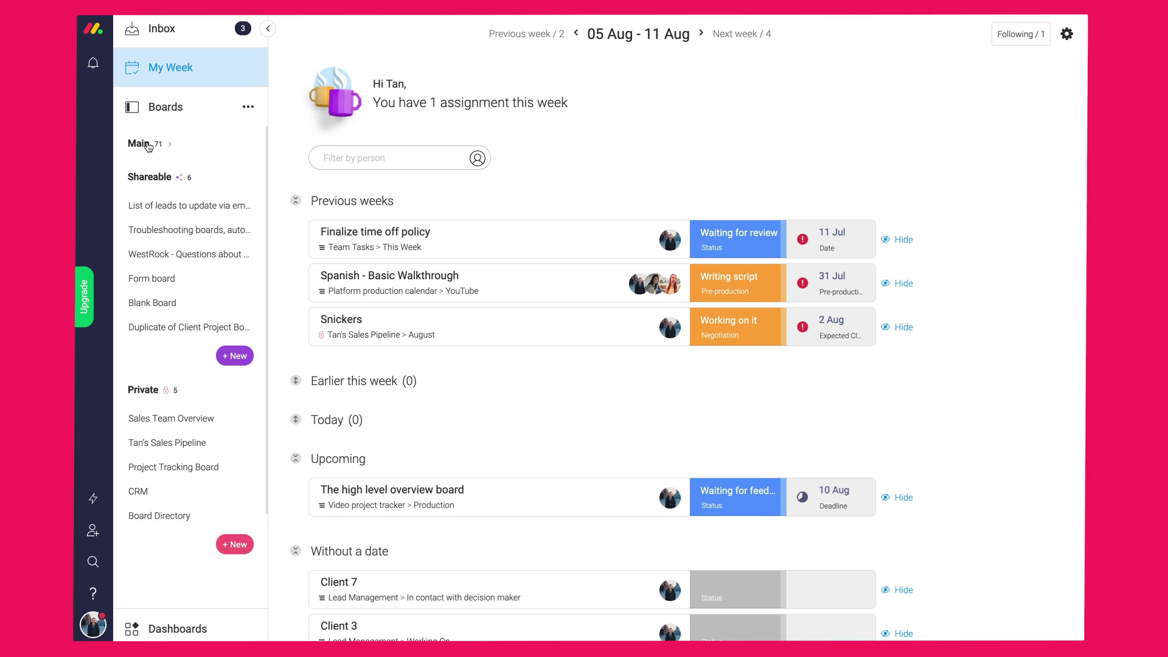
click(149, 145)
scroll(198, 374, down, 9)
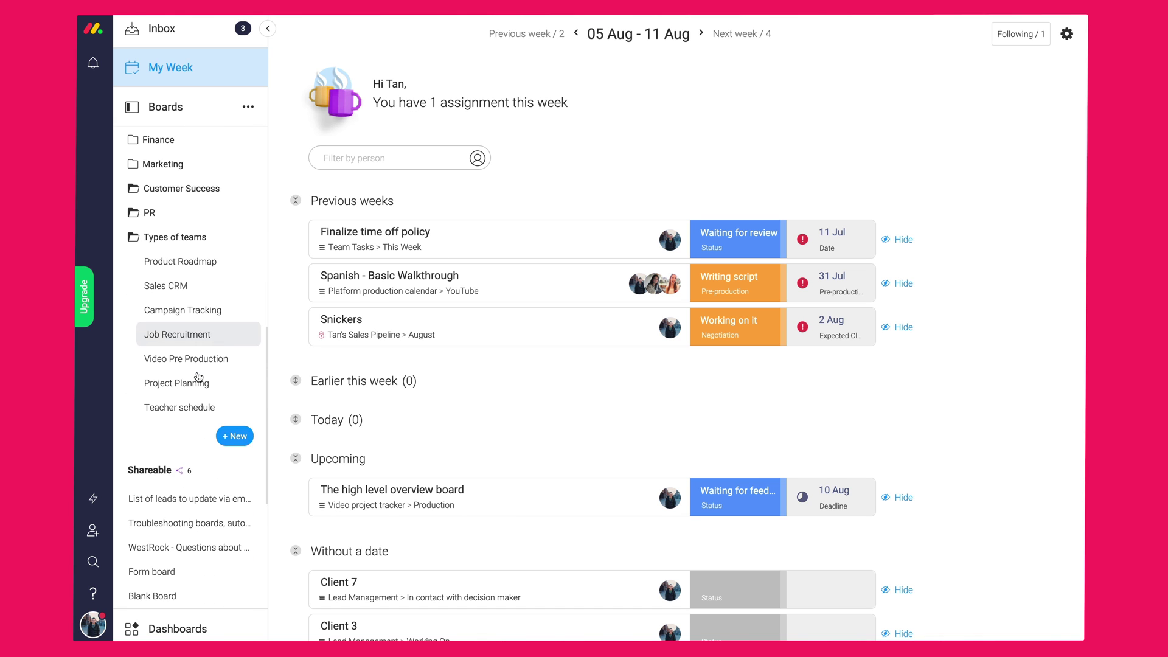
- Browse the Product Roadmap, Sales CRM, Campaign Tracking, Job Recruitment and other team boards, ending on General announcements
click(183, 239)
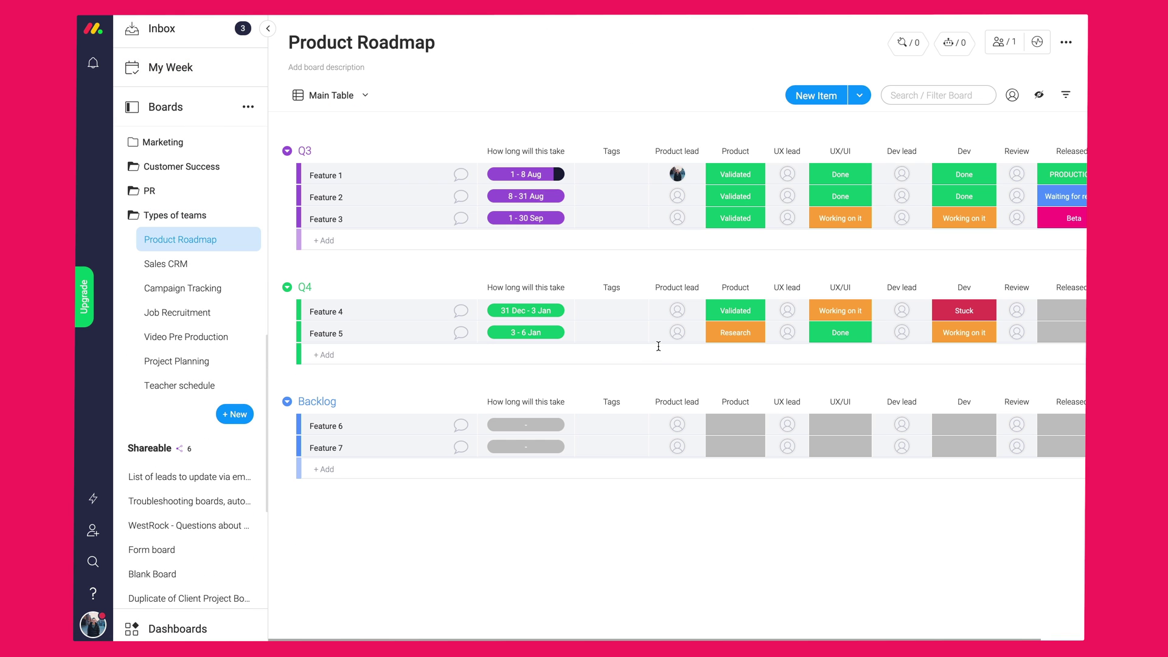
click(164, 265)
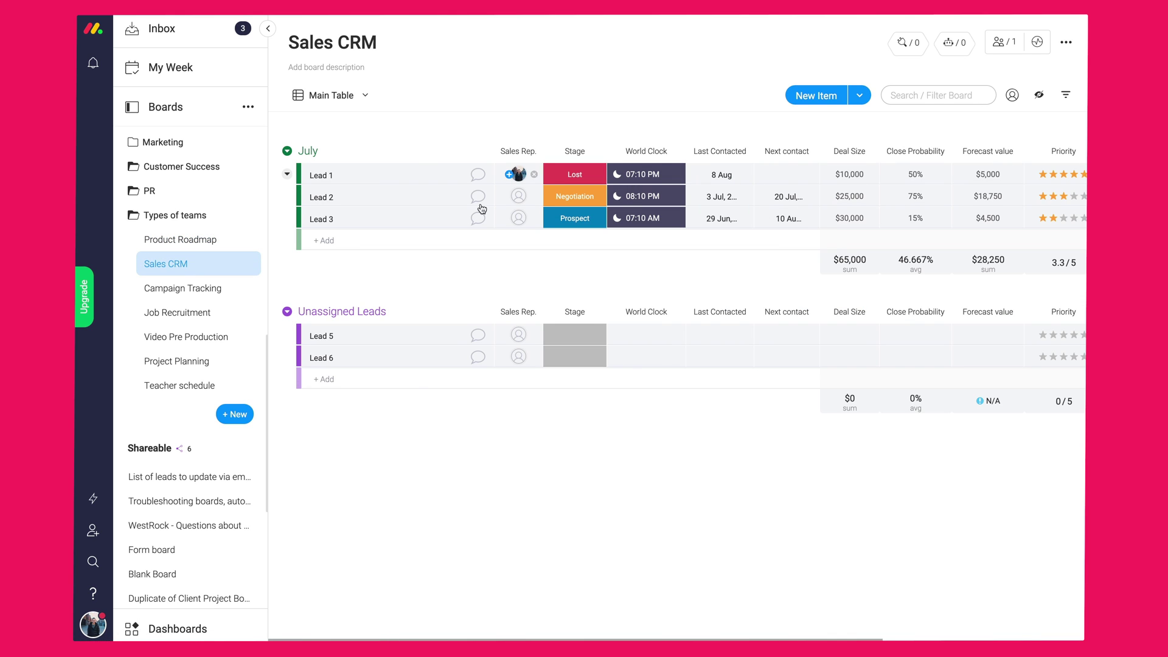
click(182, 287)
click(177, 312)
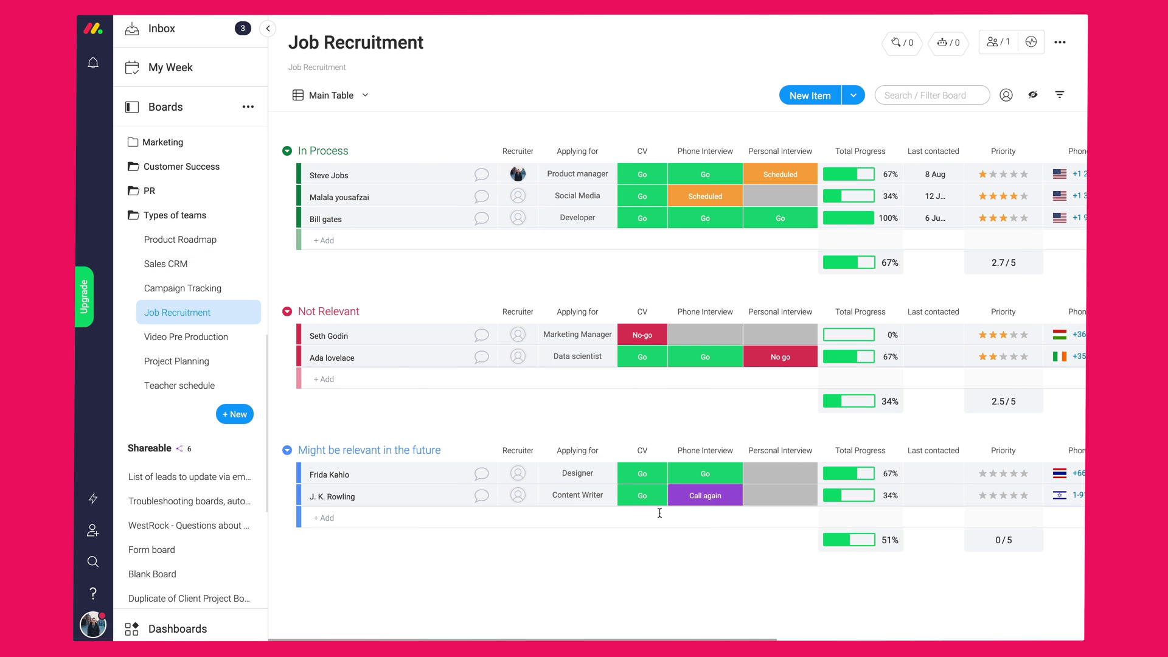
click(186, 336)
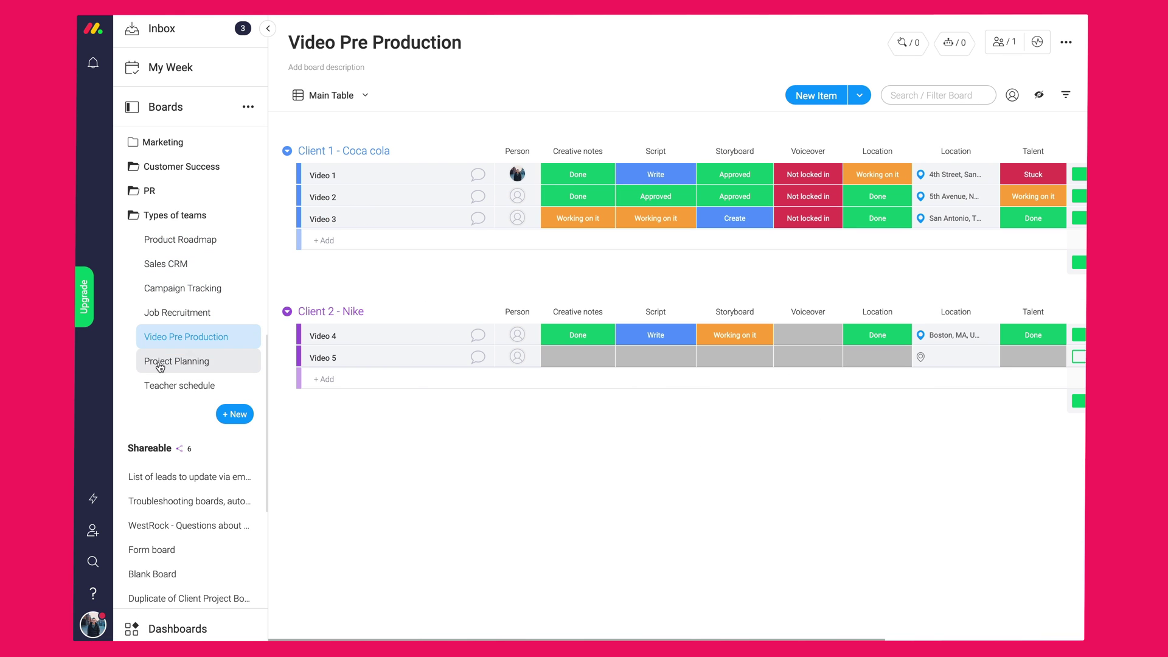
click(160, 365)
click(188, 386)
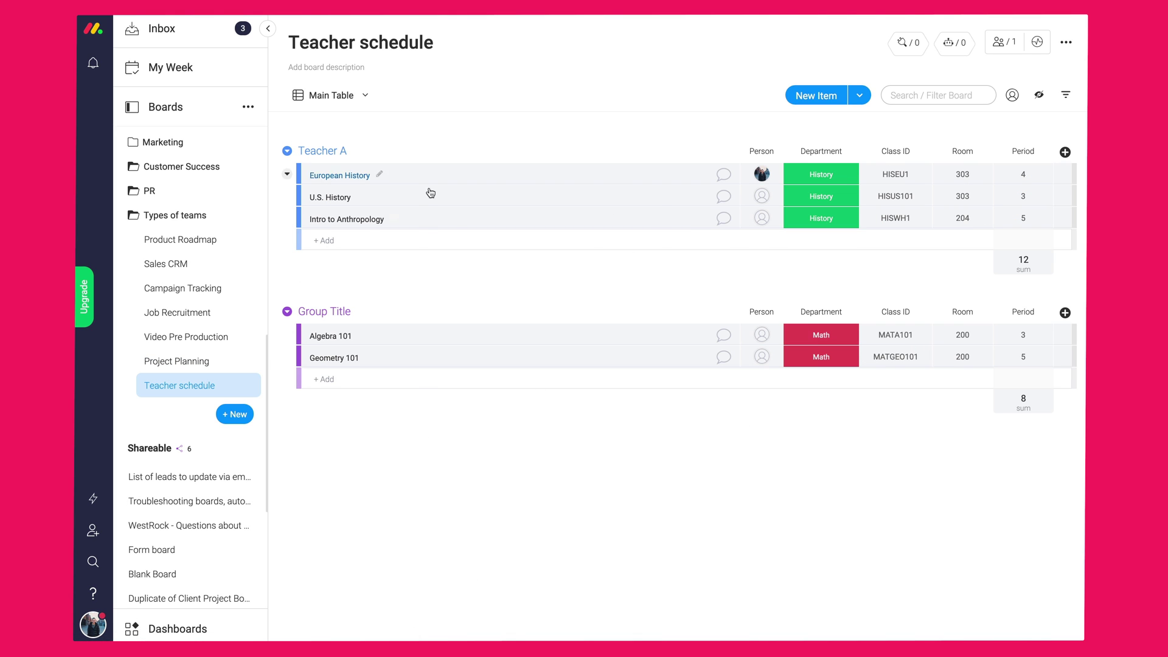
scroll(177, 216, up, 10)
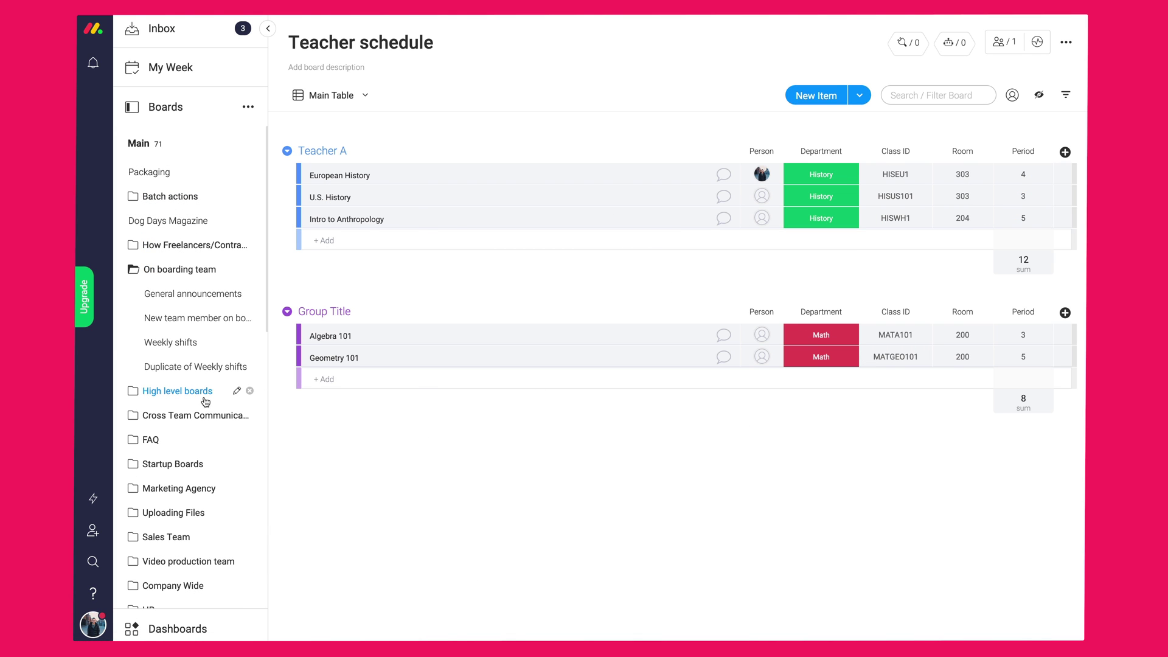
click(182, 296)
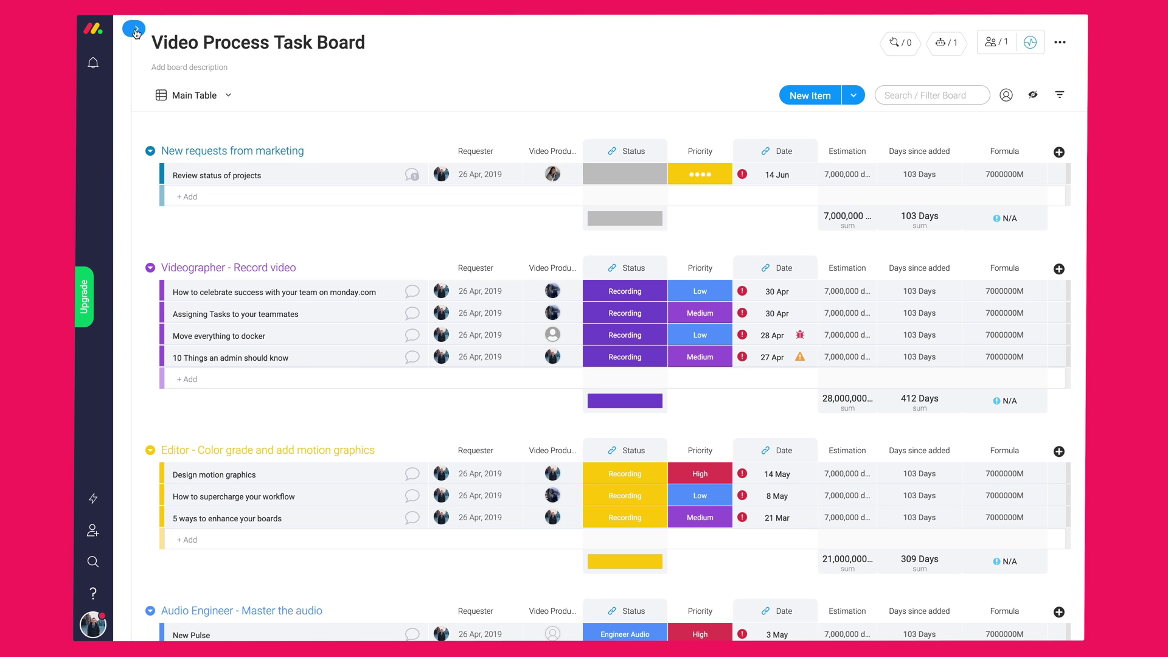
- Show the sidebar's Boards list of Main workspace folders and team boards beside the Video Process Task Board
click(135, 31)
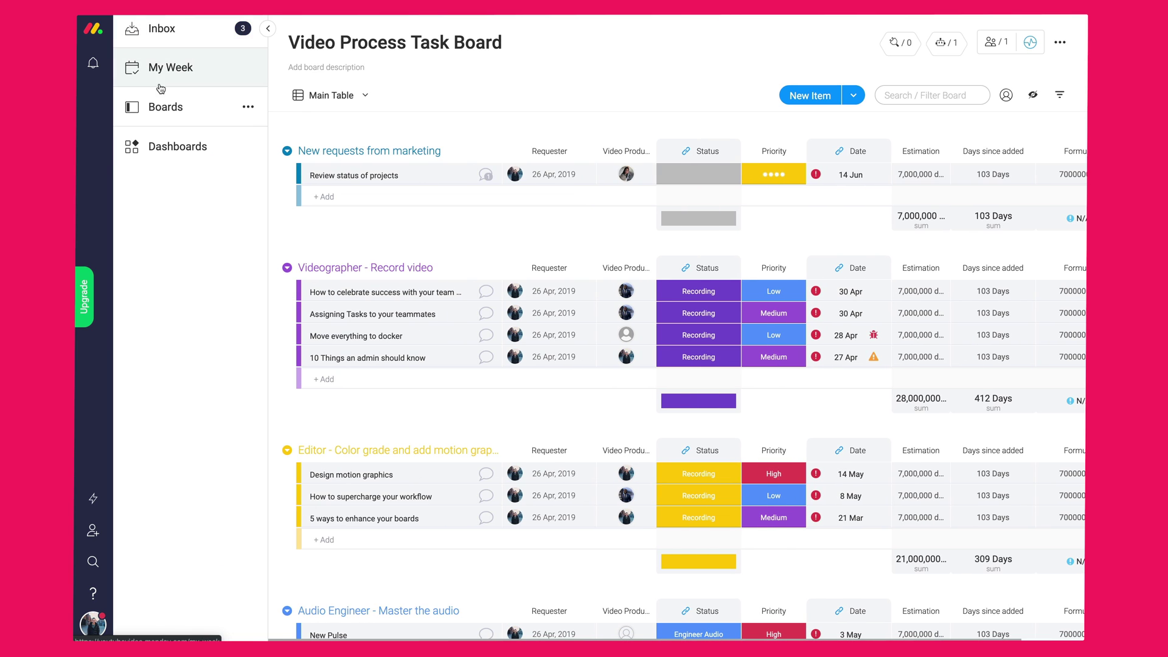
click(163, 106)
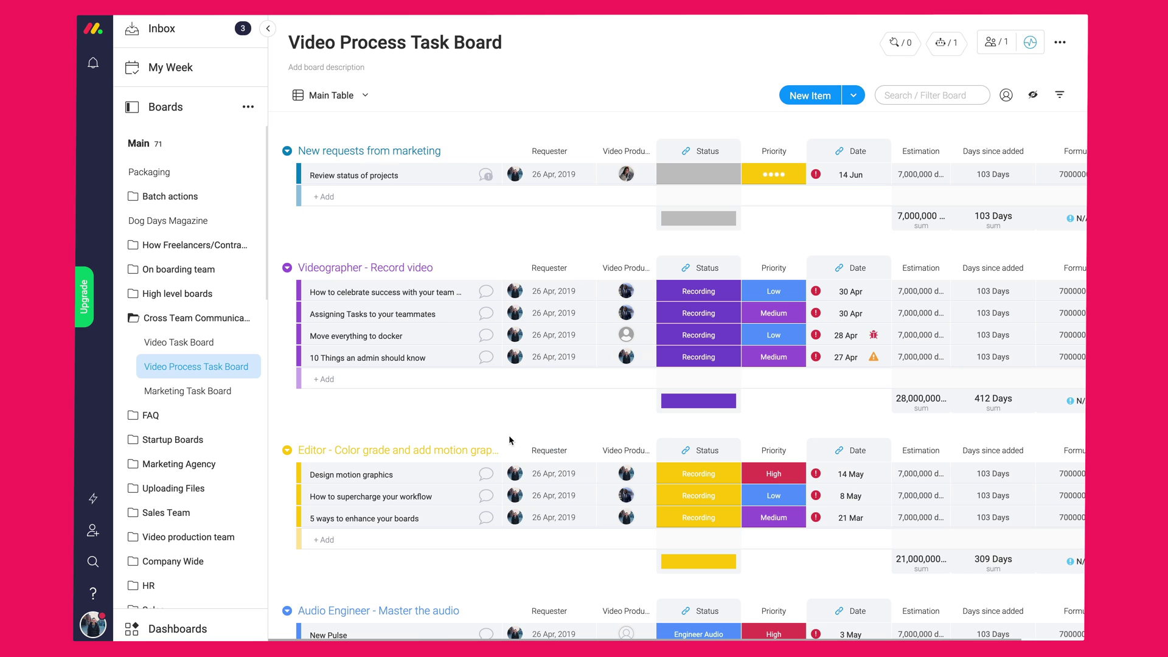
scroll(204, 351, down, 3)
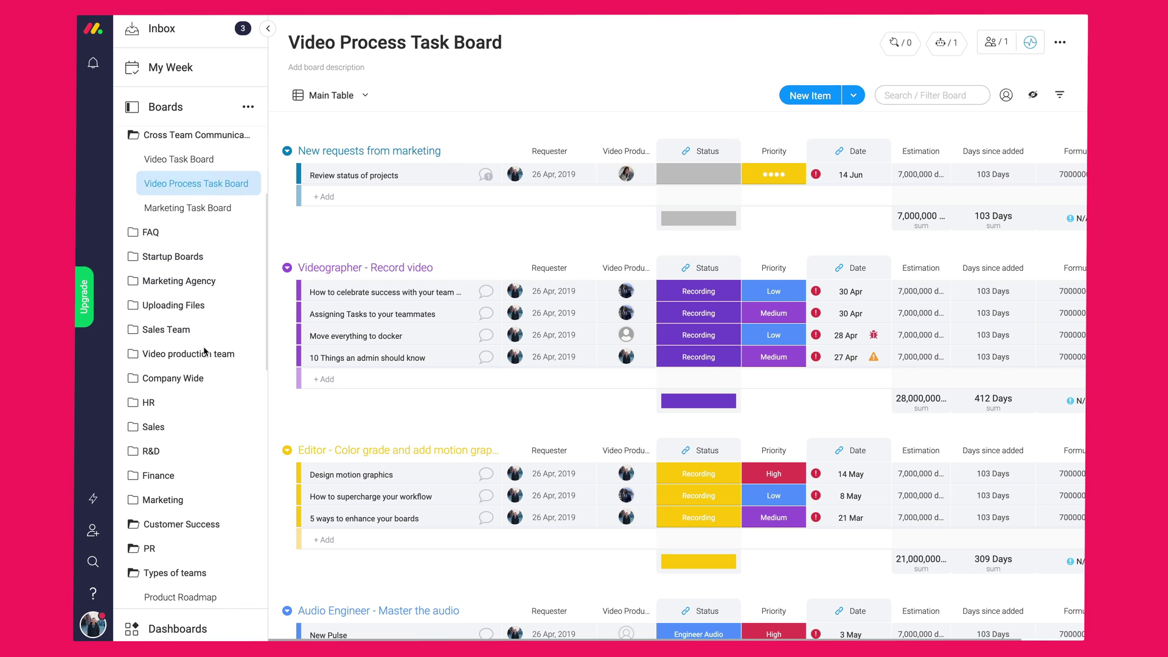
scroll(205, 351, down, 5)
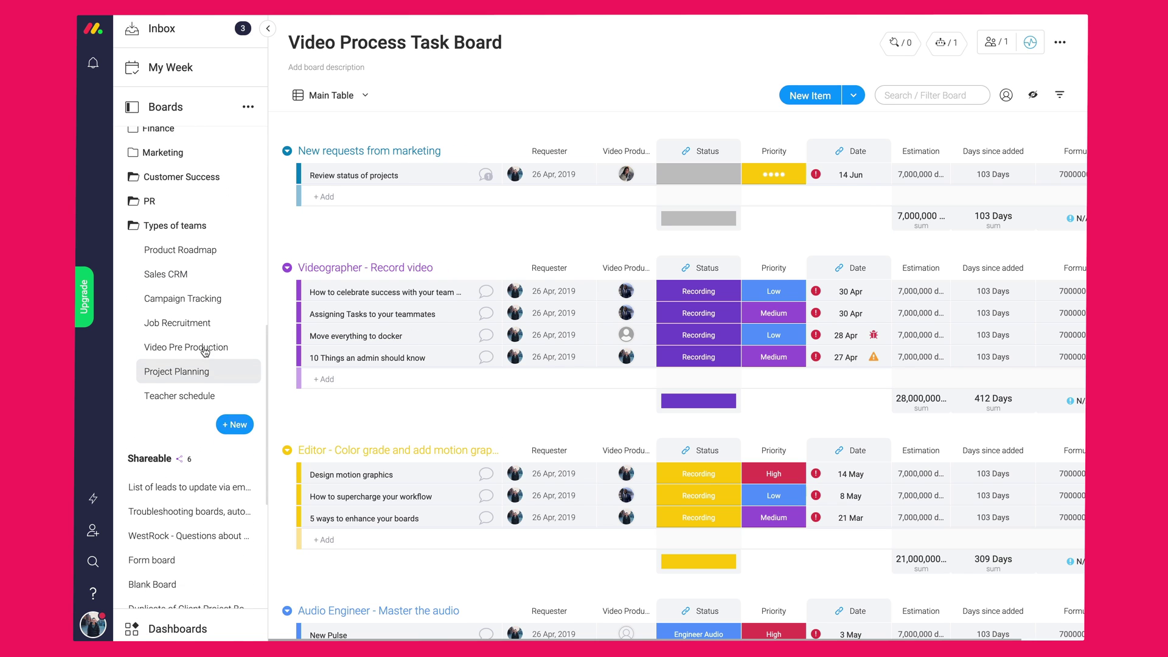
scroll(205, 353, up, 1)
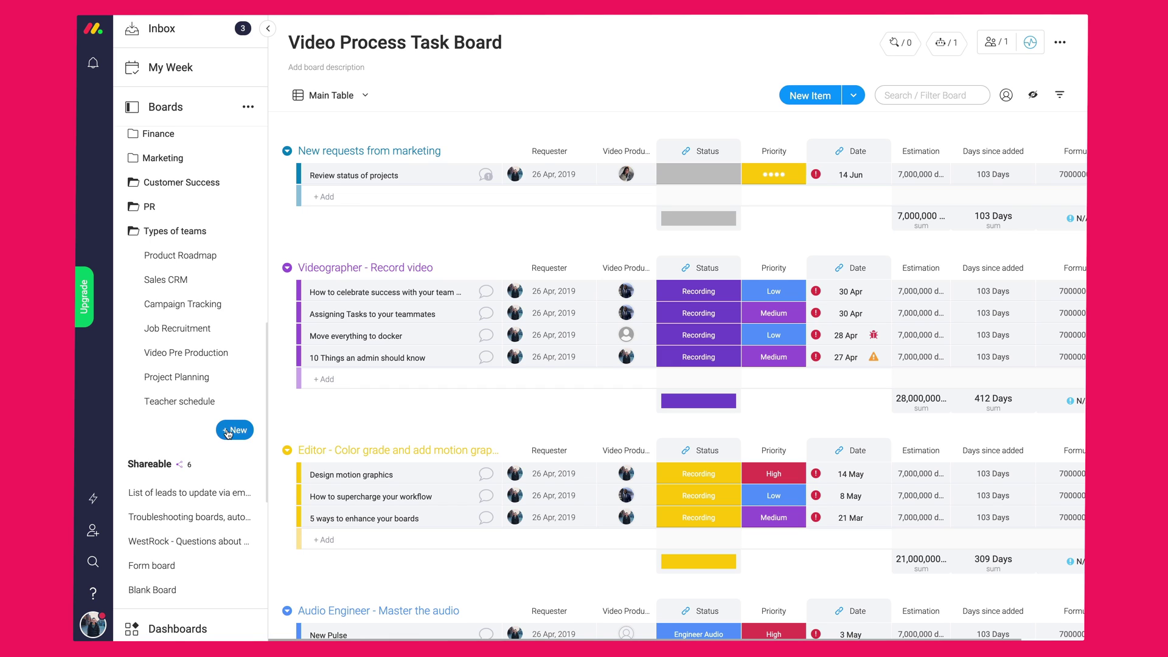
- From + New, browse the Education and Software Development templates, then create a board from Start from scratch
click(228, 432)
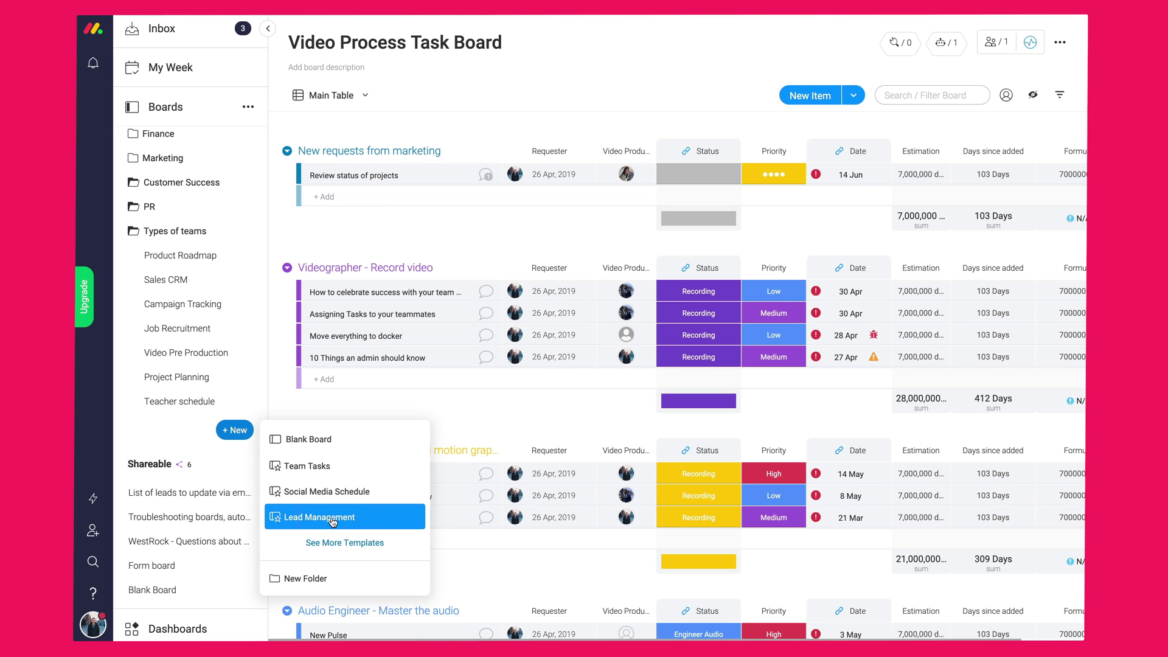
click(356, 543)
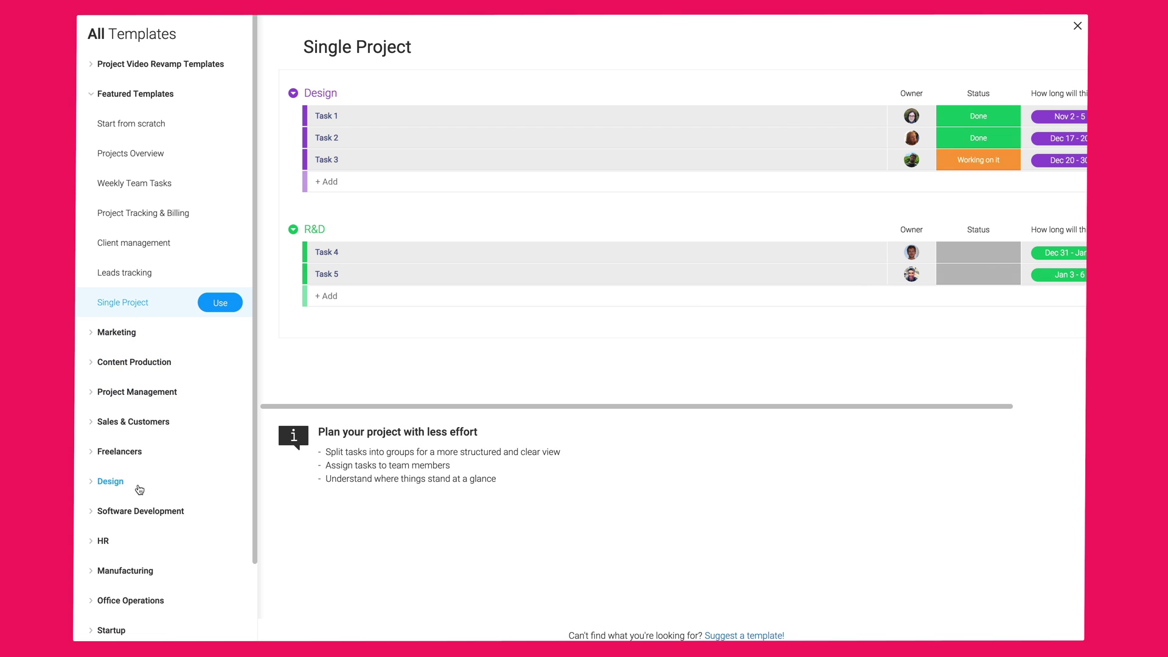
scroll(138, 487, down, 3)
click(123, 564)
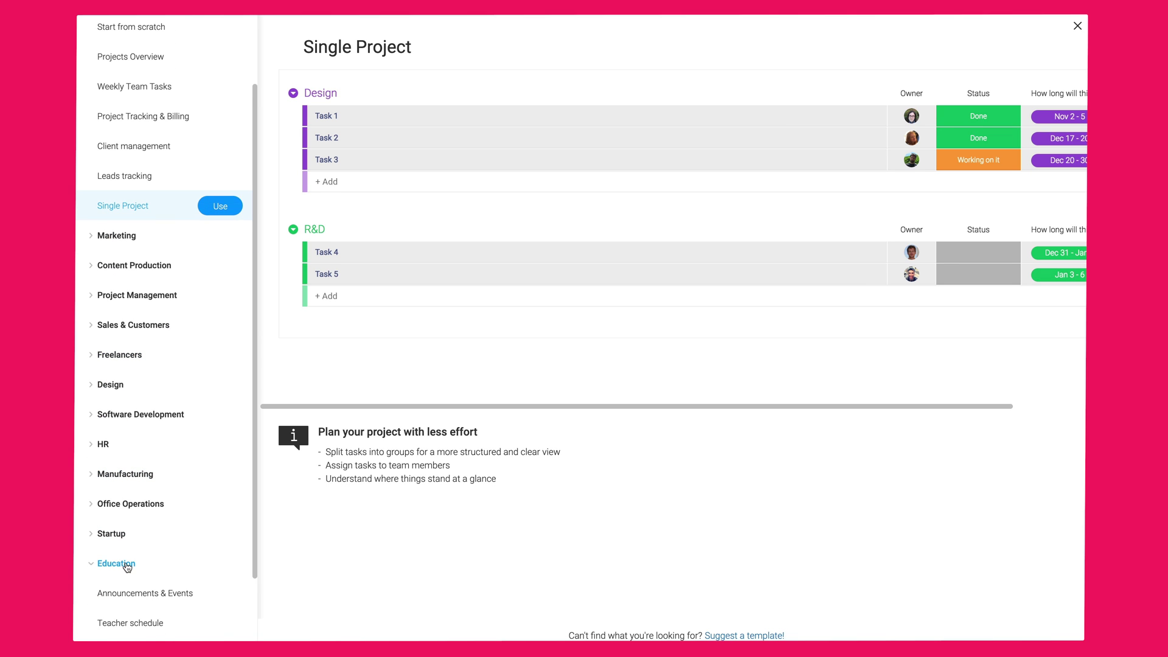
scroll(123, 561, down, 2)
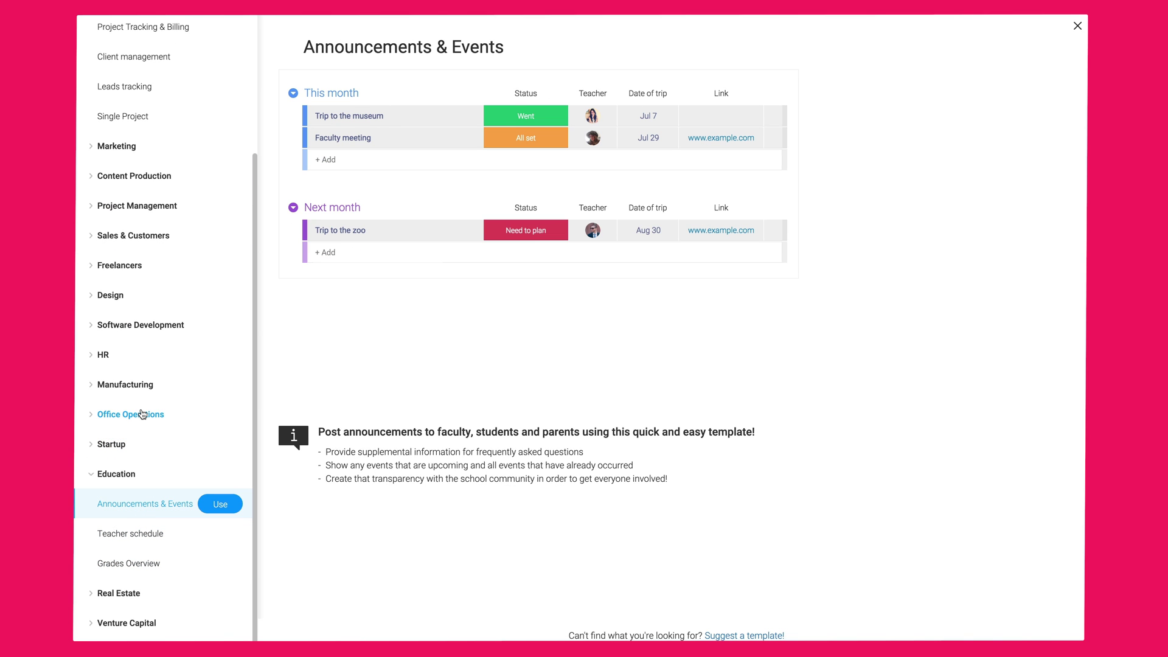
click(140, 324)
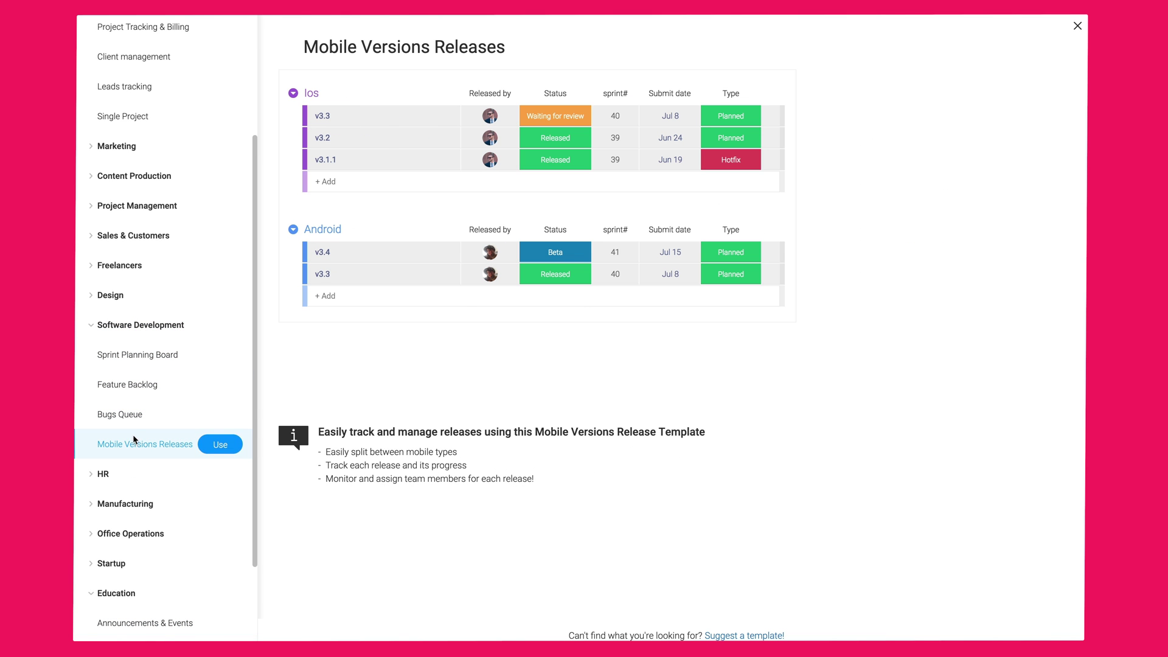
scroll(126, 365, up, 3)
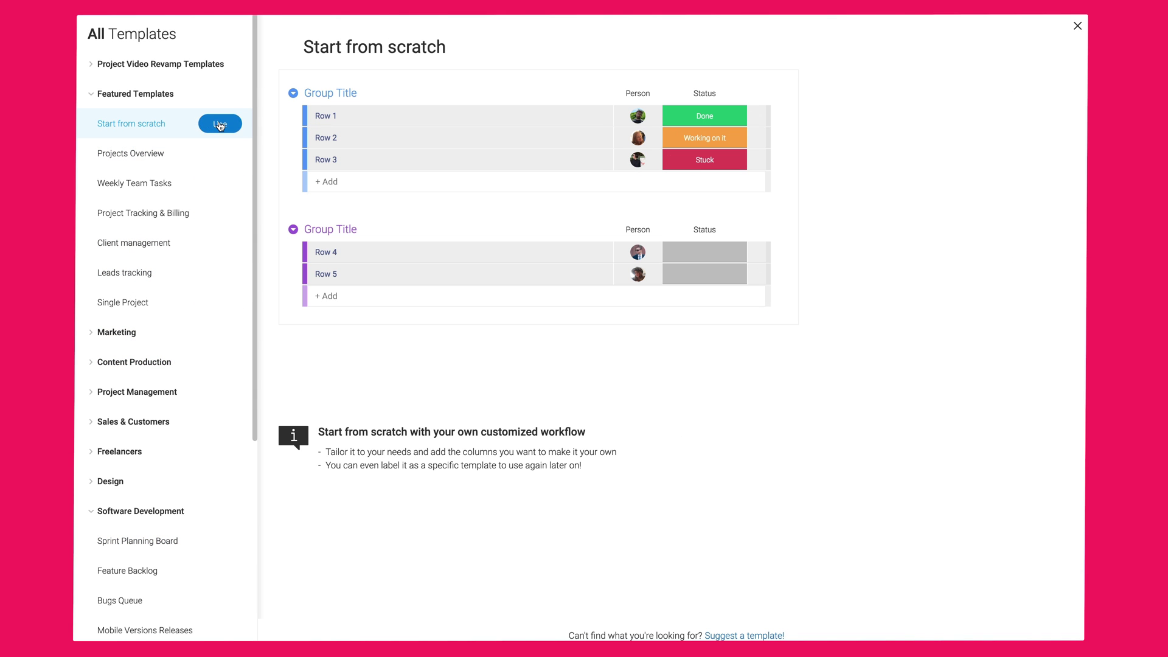
click(220, 124)
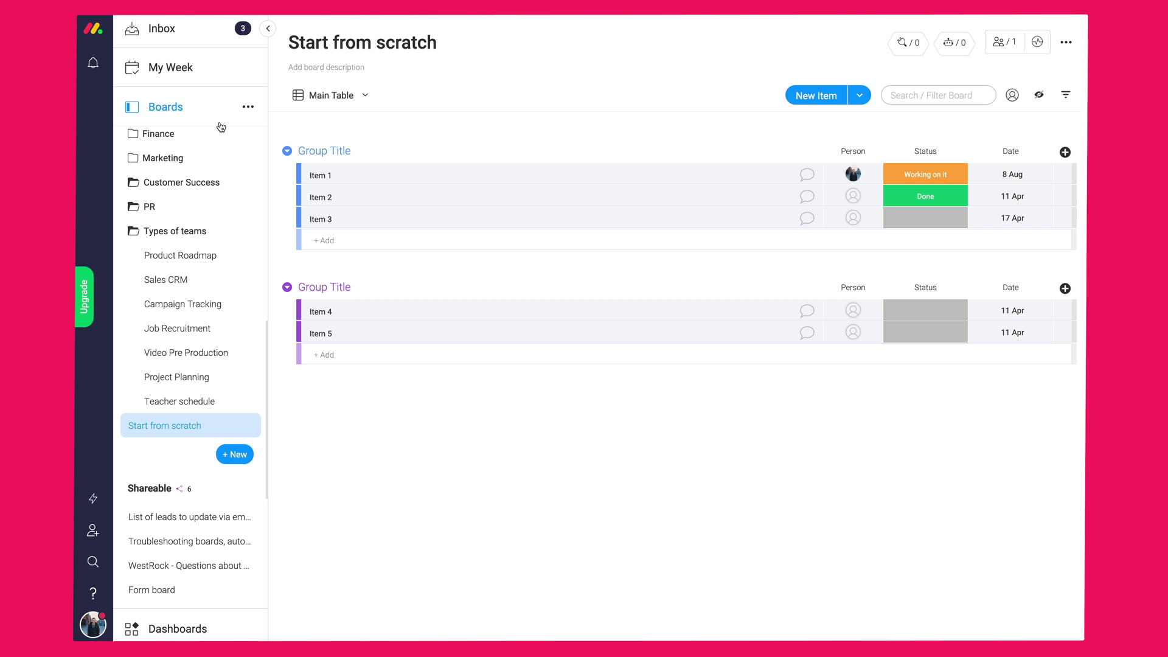
- Hide the boards list and retitle the new board from 'Start from scratch' to 'Events Overview 2019'
click(267, 29)
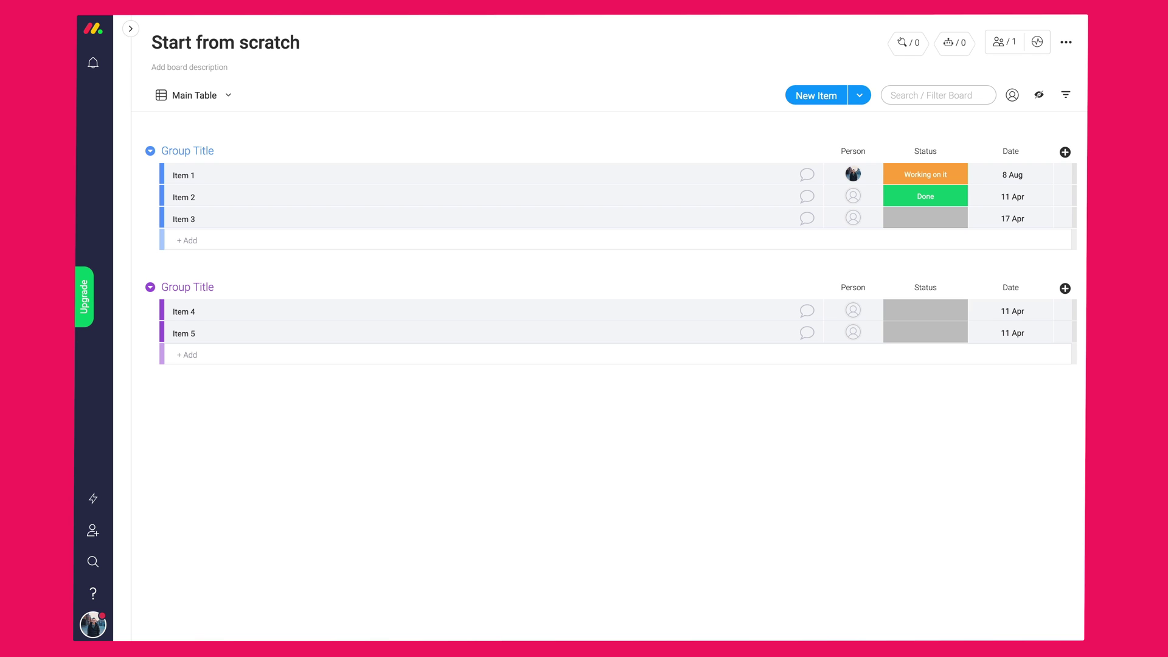
triple_click(252, 44)
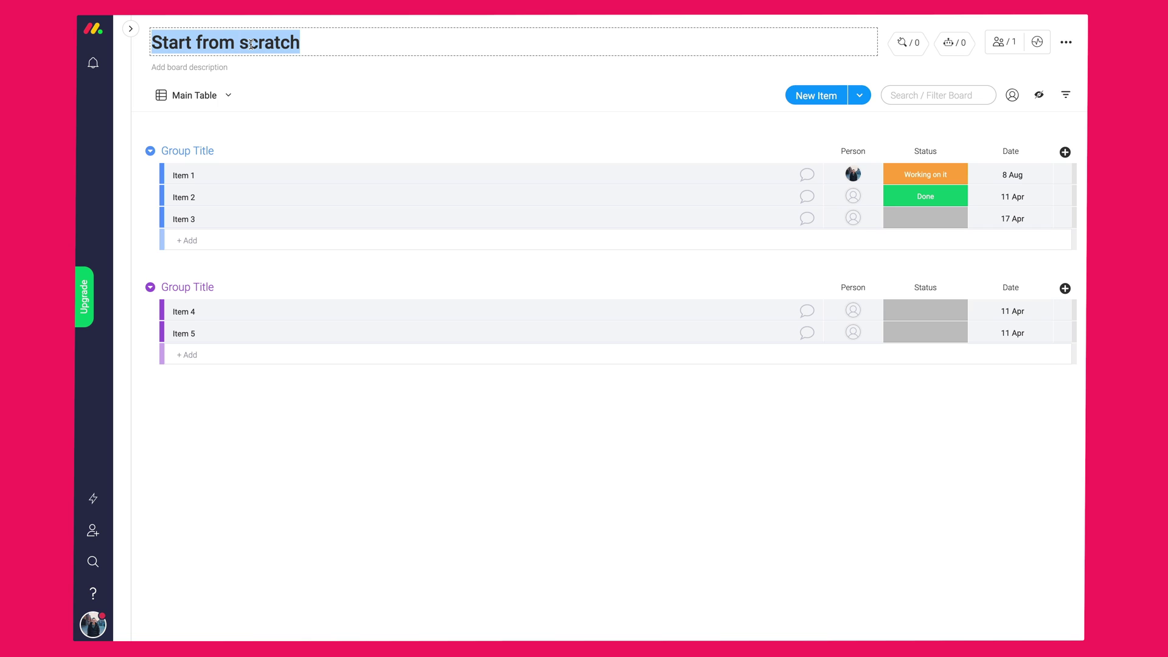
text(Eve)
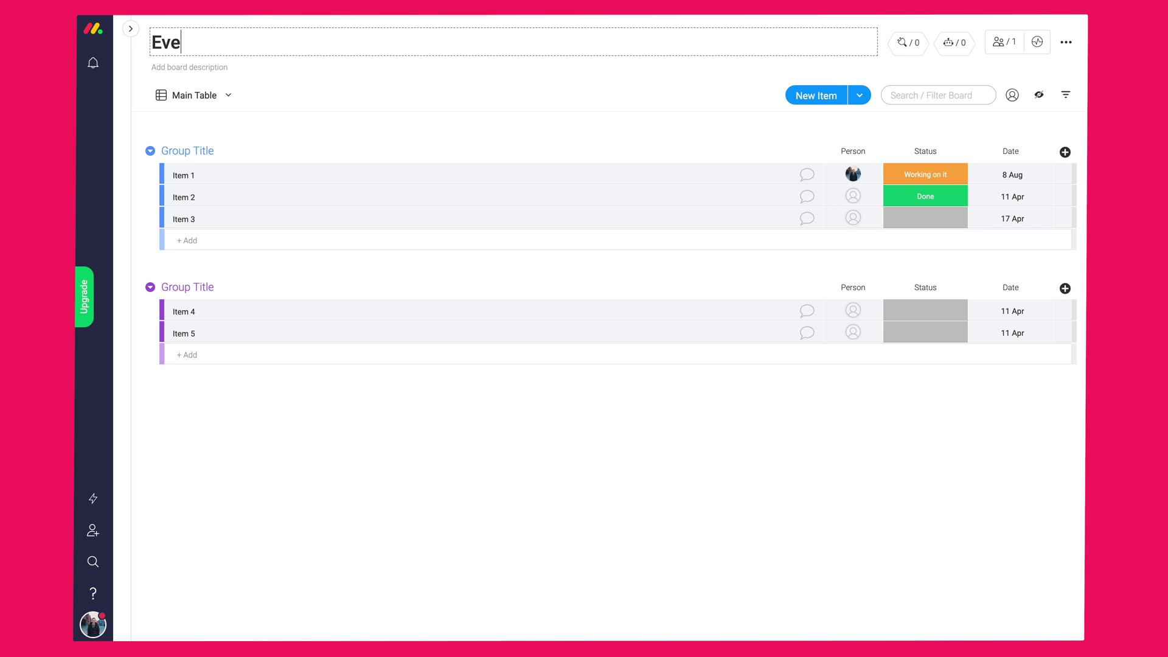
text(nts Overview 2019)
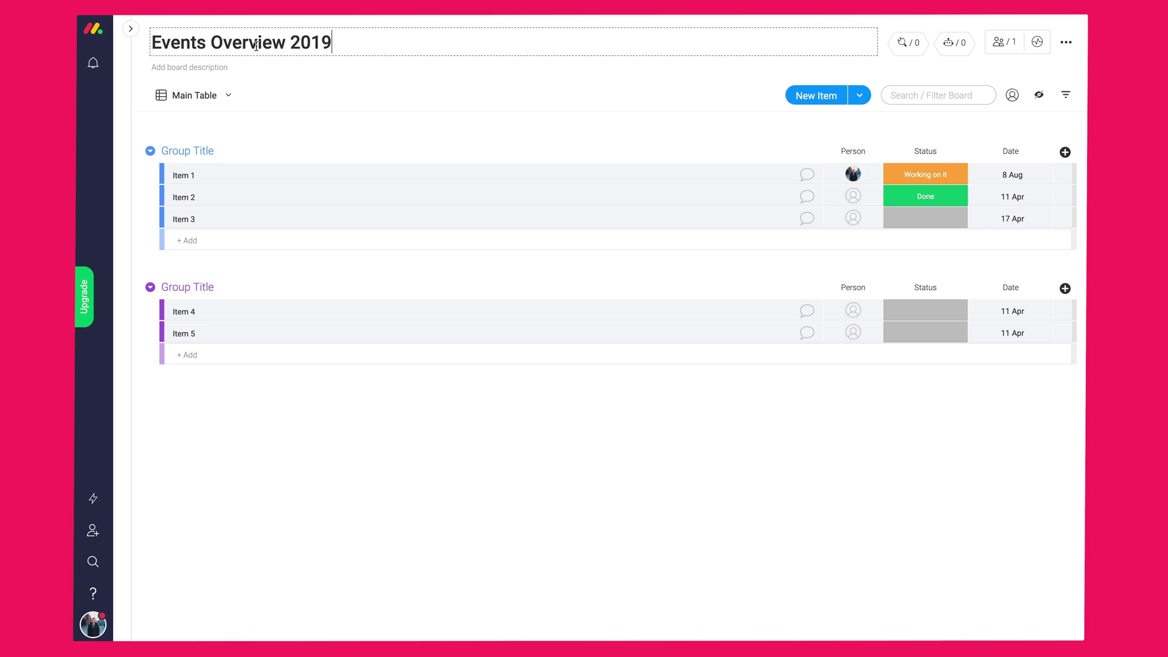
key(Return)
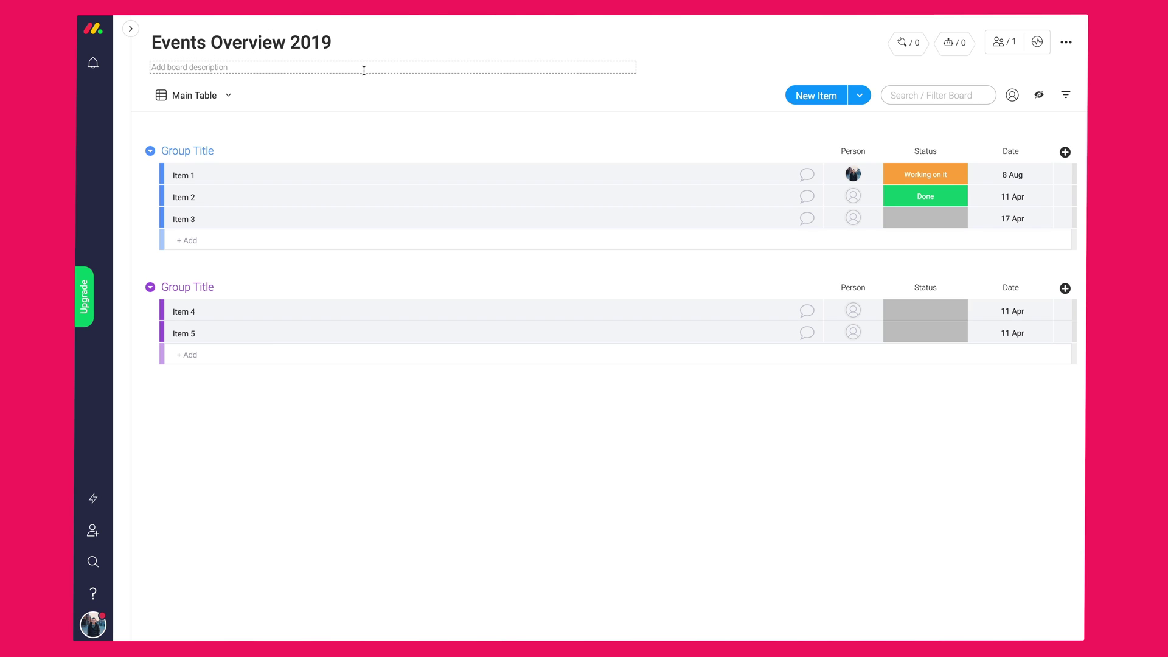
- Add the description 'This will give us an overview! It will track or measure the progress…' about 2019 goals
click(366, 68)
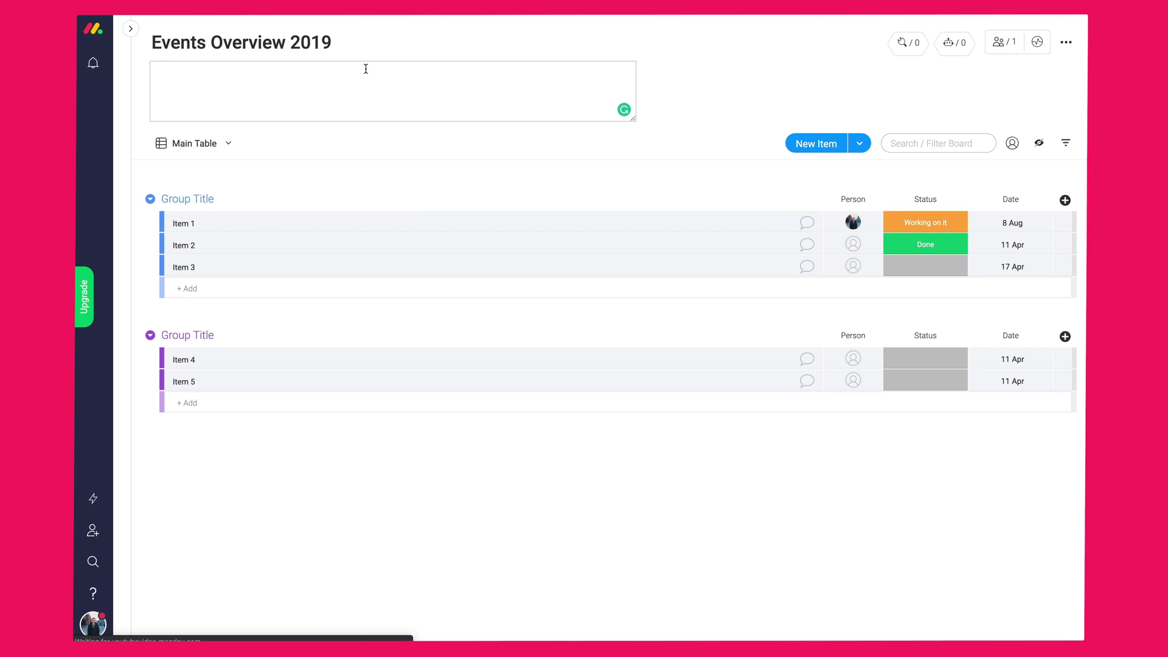
text(Thi)
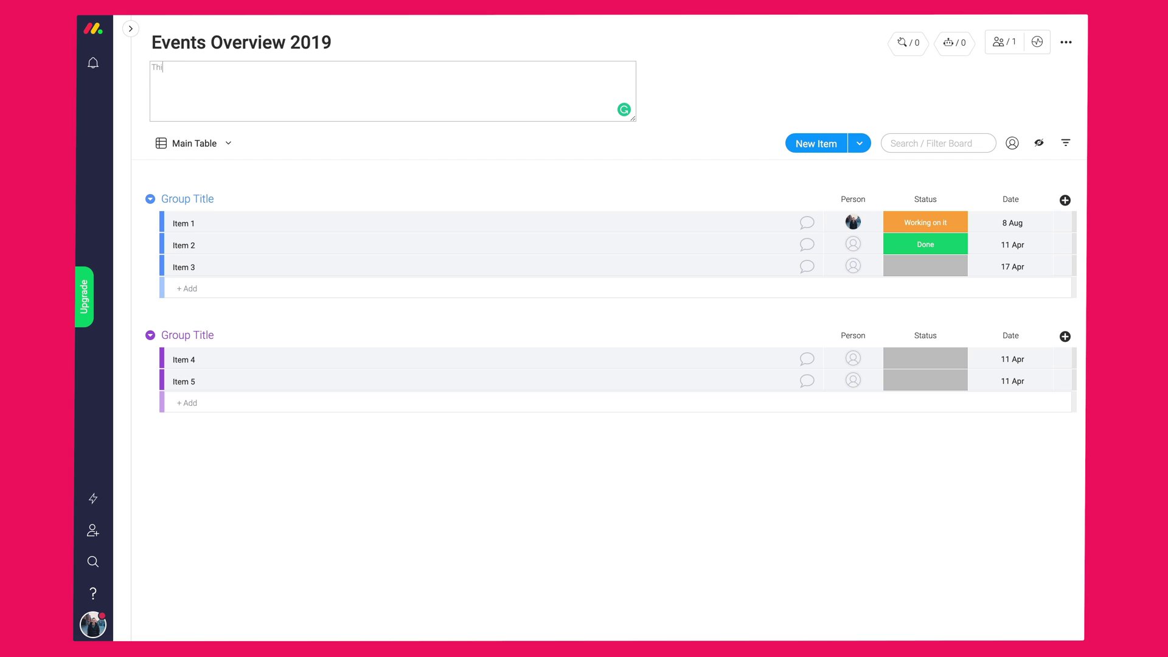
text(s will give us an overview! It will track or measure the progr)
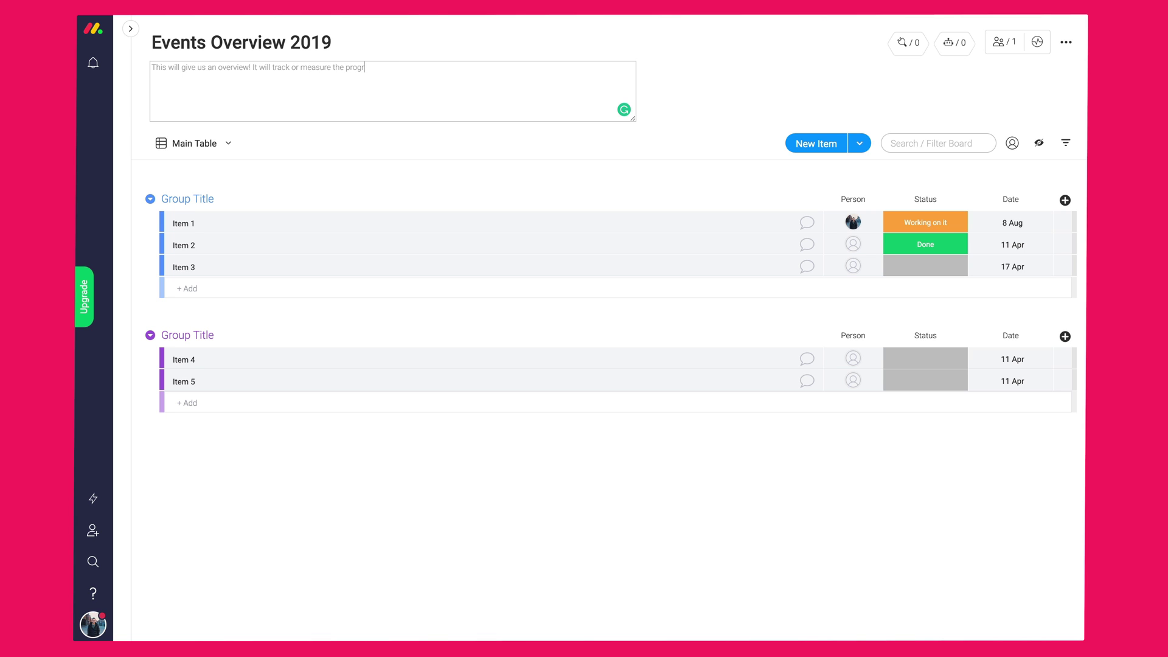
text(ess we are making towards our 2019 goals. They're based on the events )
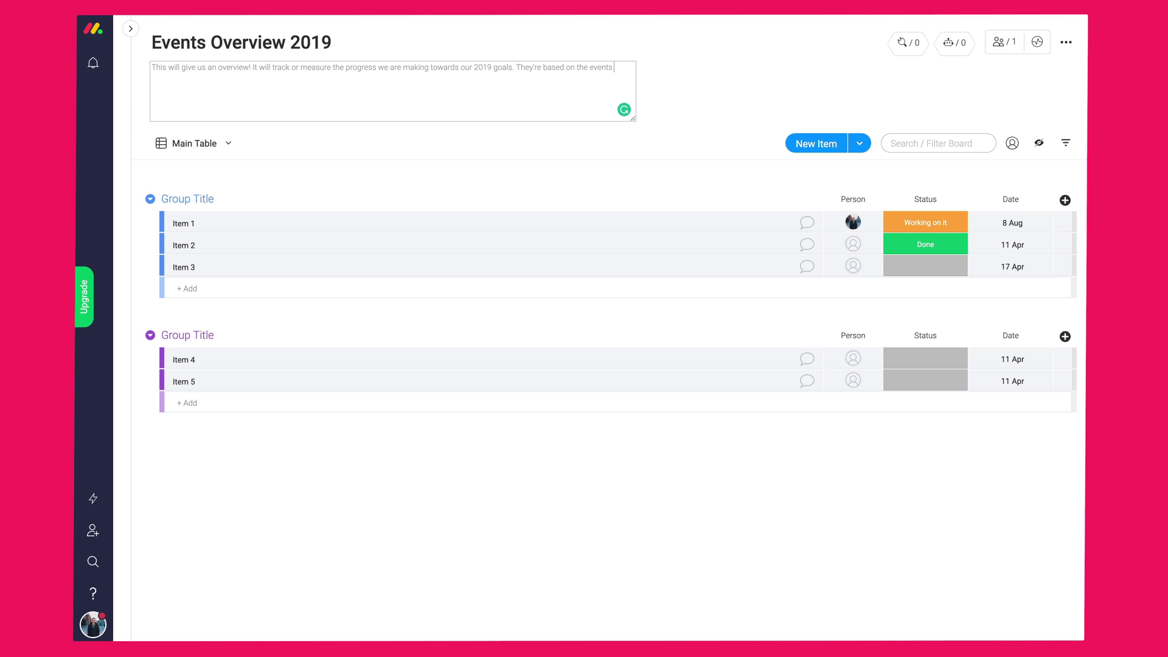
text(we have this year!. You may enter each item based on the event!)
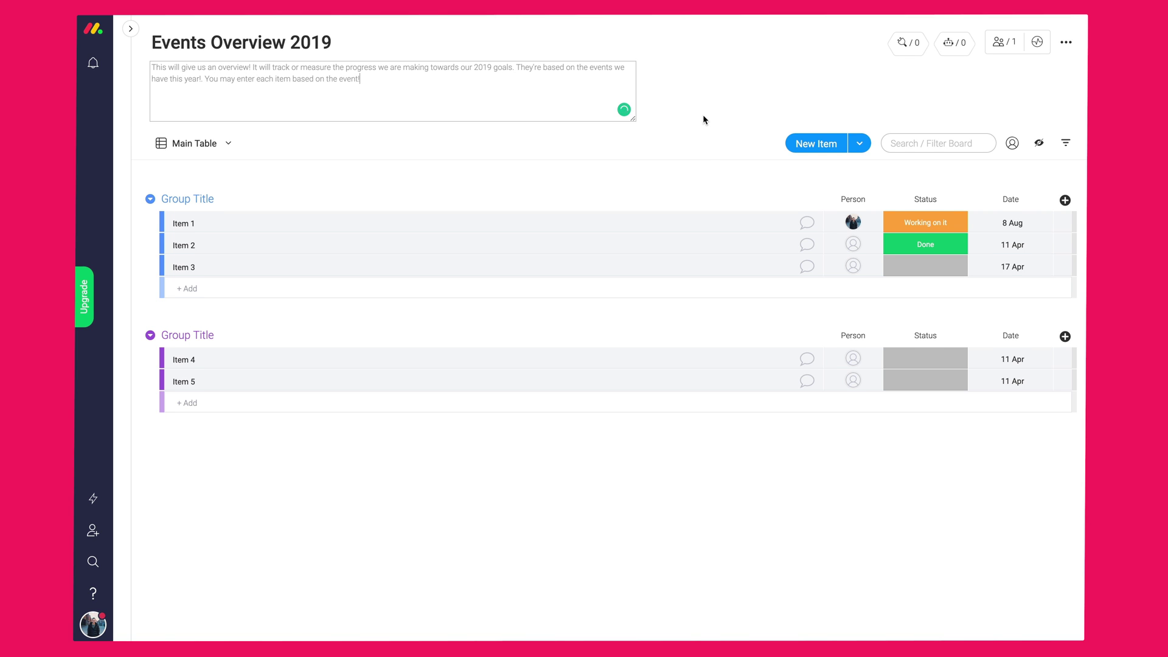
click(704, 116)
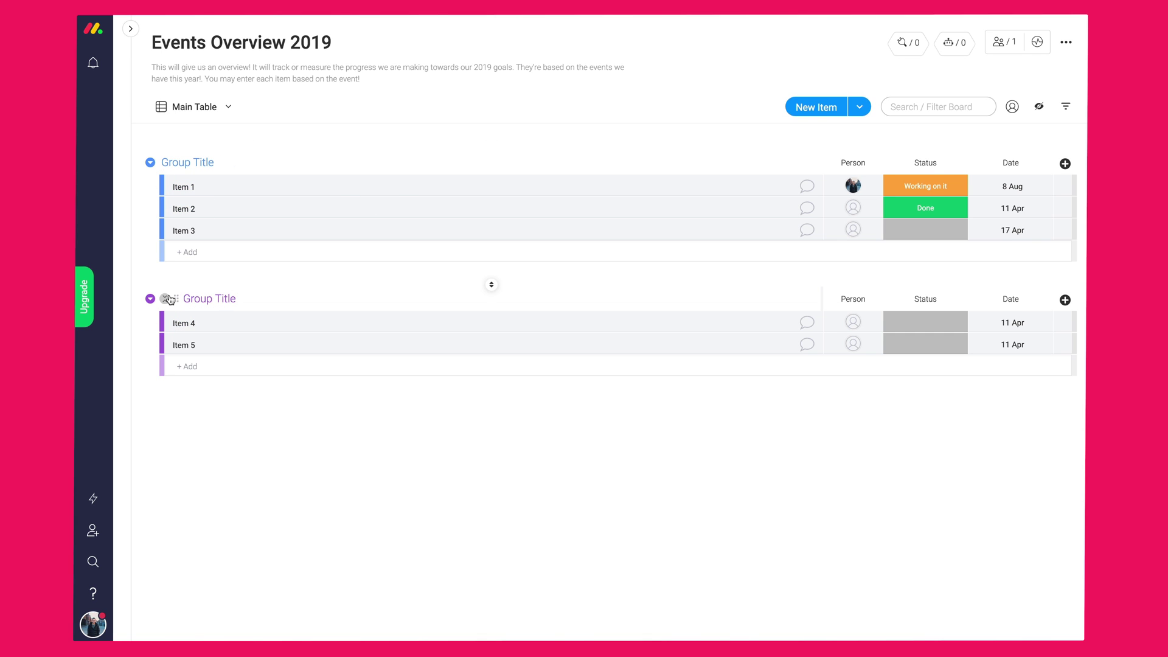
click(169, 300)
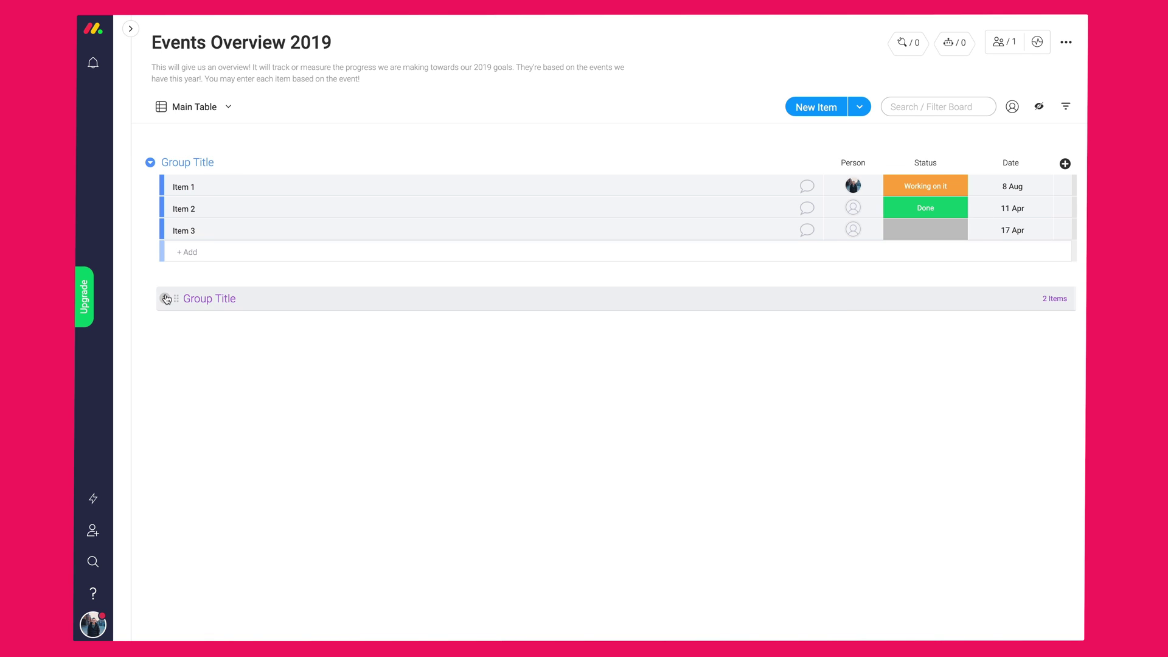
- Rename the two existing groups to Quarter 1 and Quarter 2
click(166, 299)
double_click(192, 163)
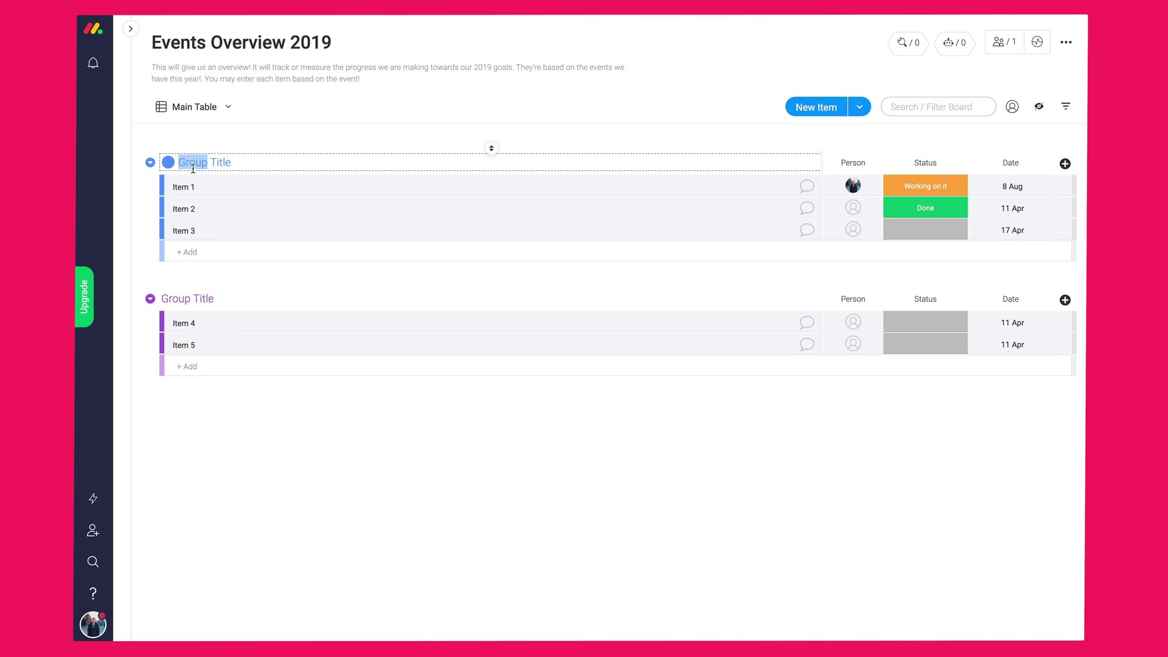
key(ctrl+a)
text(January)
key(Return)
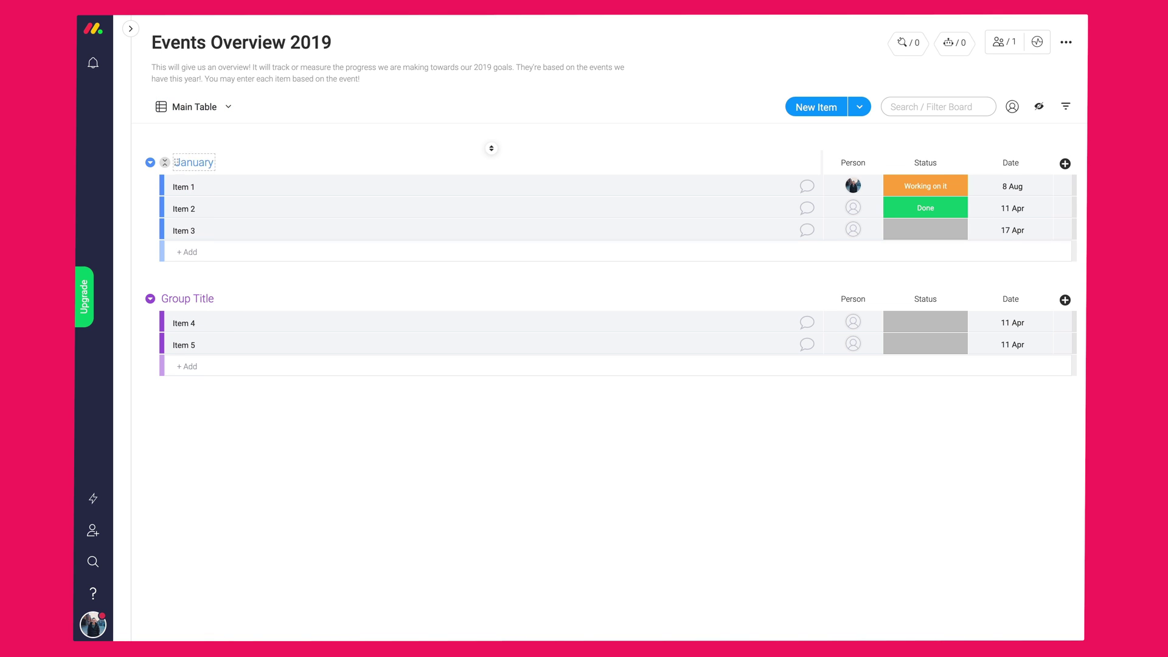
click(175, 162)
text(Review)
key(Return)
click(193, 164)
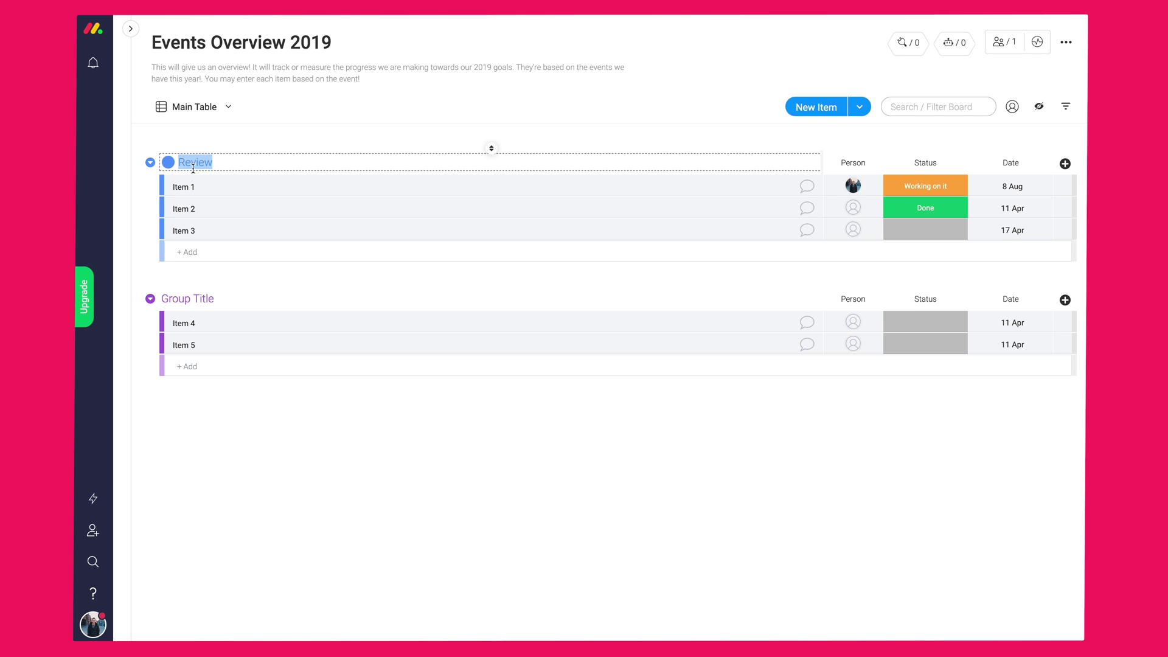
text(Quarter 1)
key(Return)
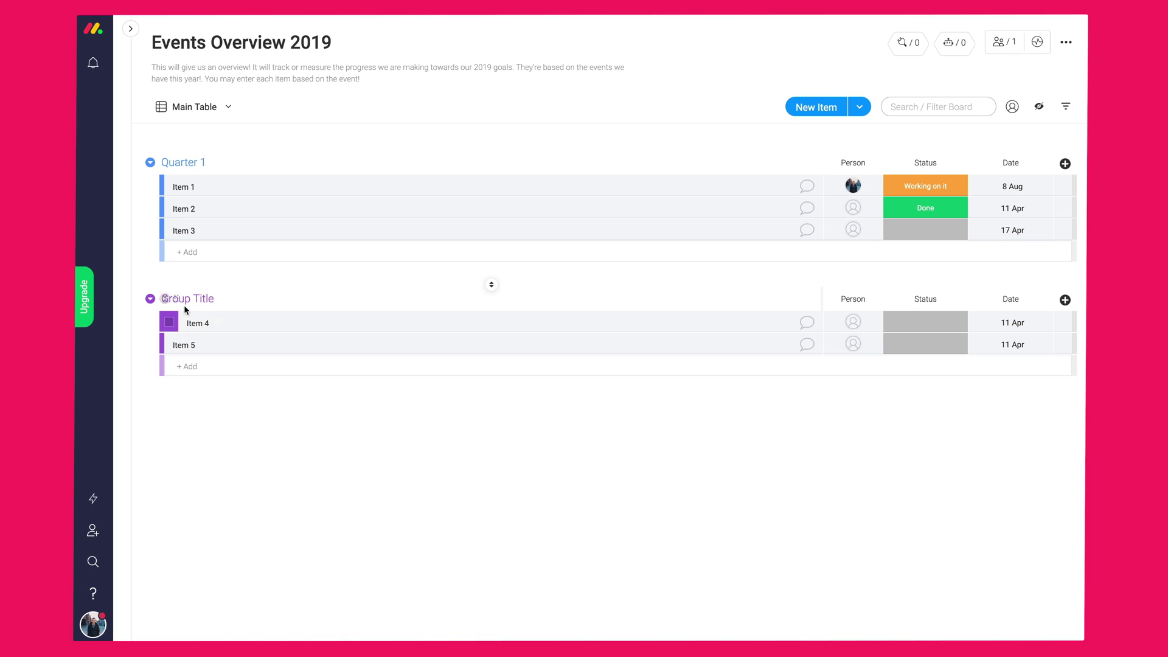
click(187, 298)
text(Quarter 2)
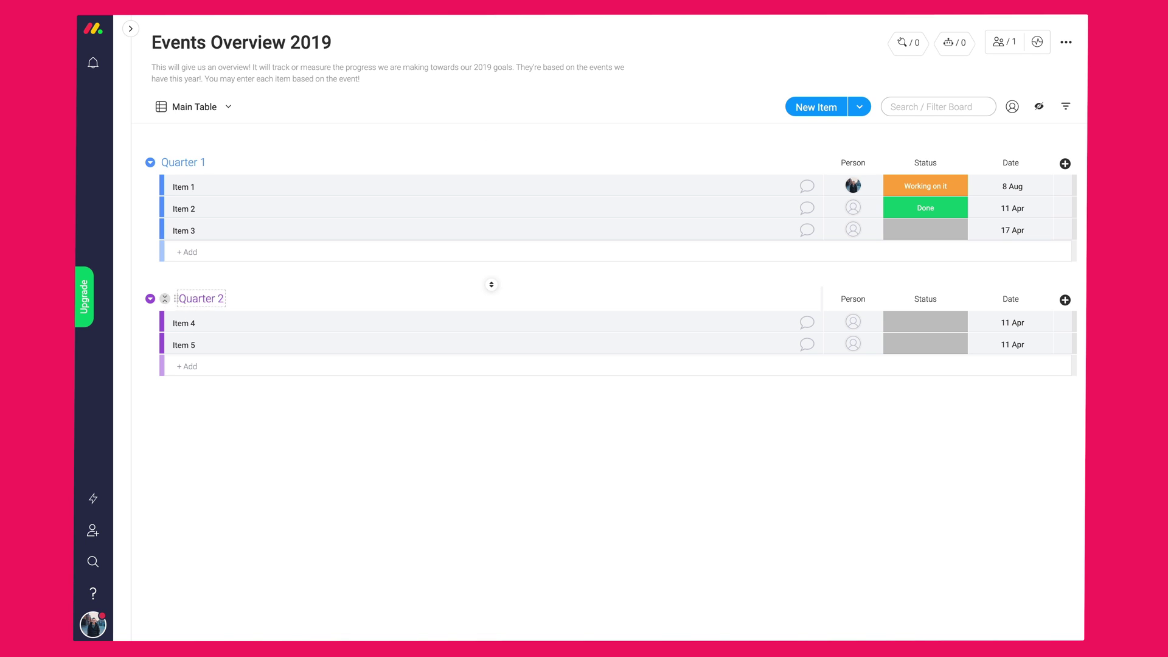
key(Return)
- Add Quarter 3 and Quarter 4 groups and move them to the bottom in order
click(862, 108)
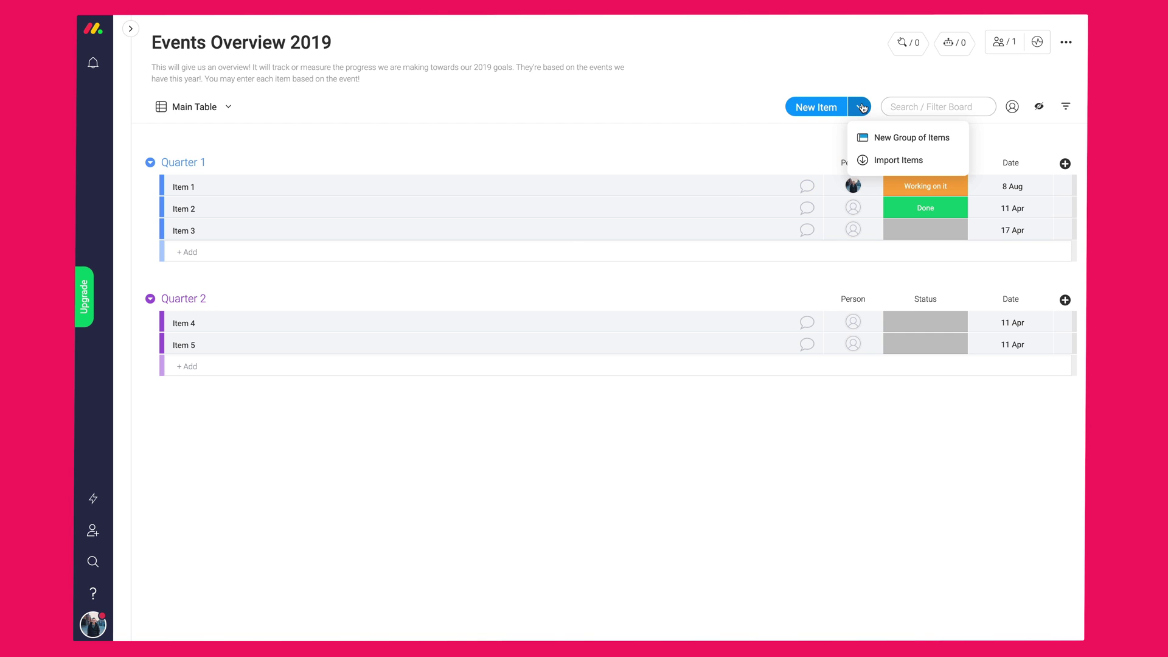
click(876, 139)
text(Quarter 3)
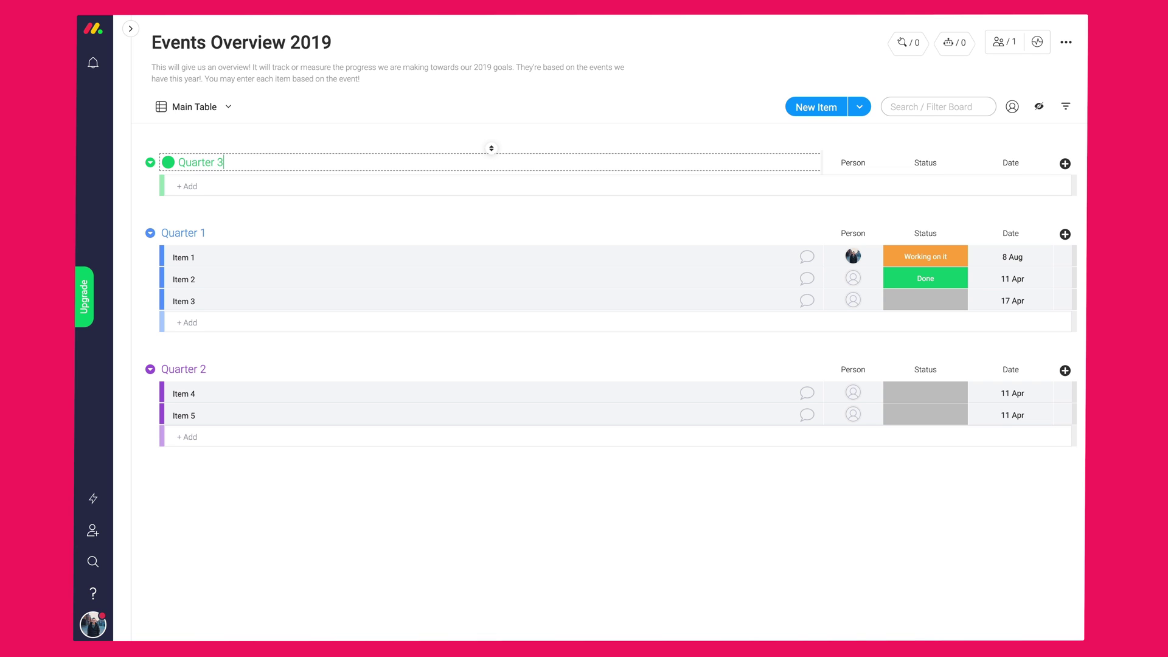
key(Return)
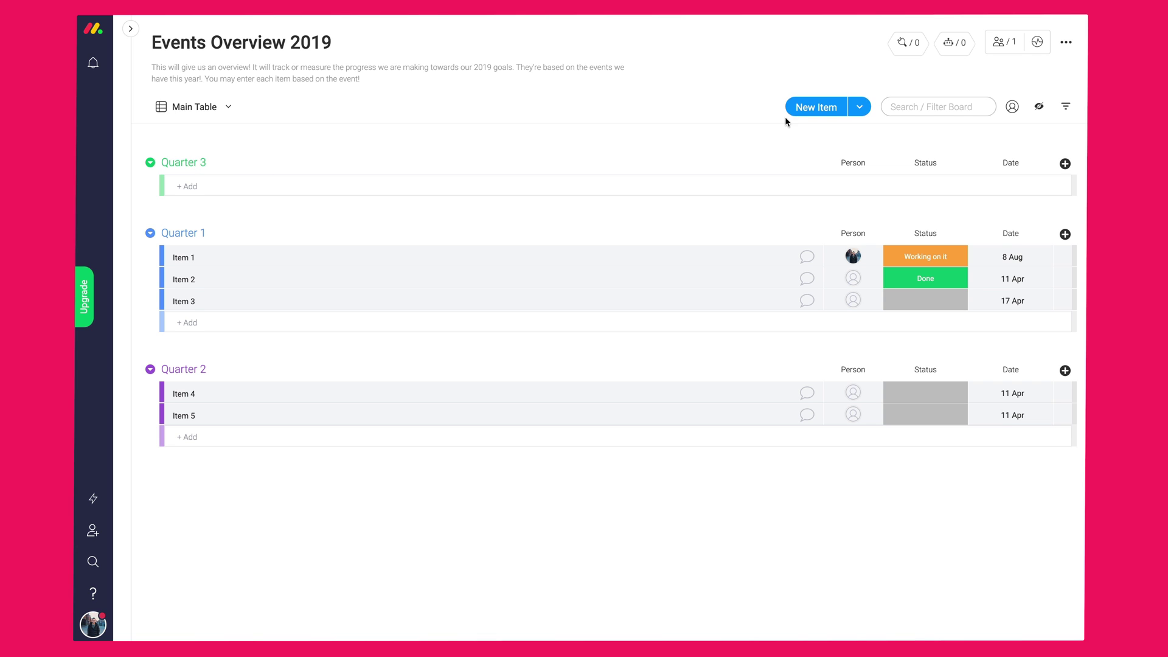
click(859, 107)
click(867, 139)
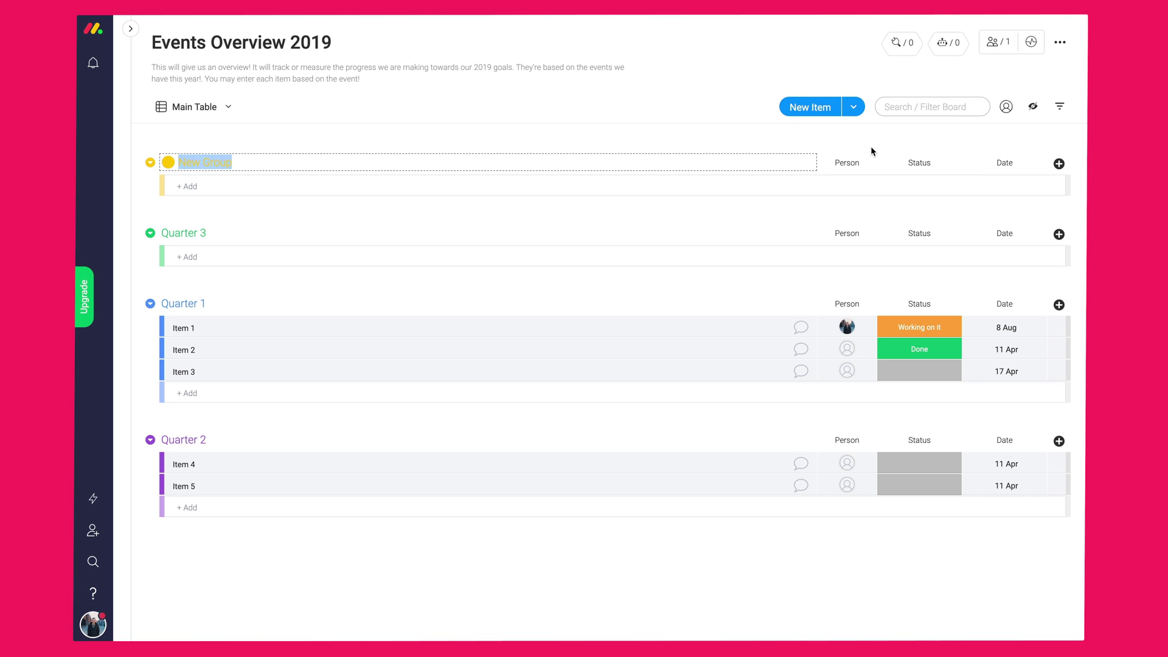
text(Quarter 4)
key(Return)
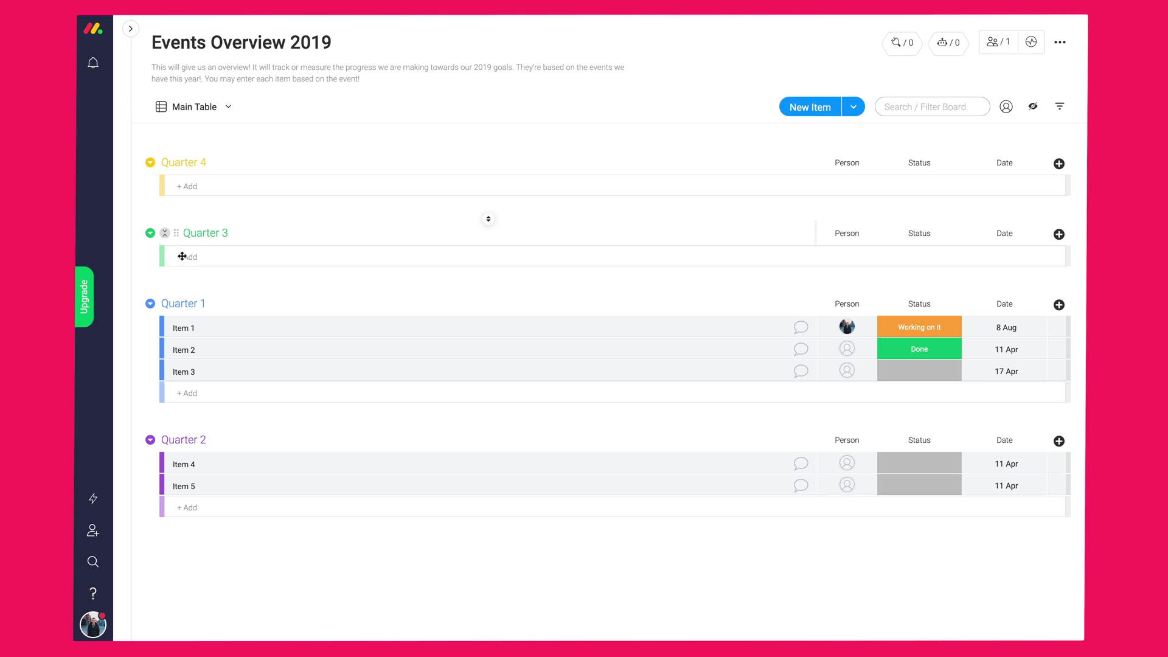
drag(182, 256, 184, 280)
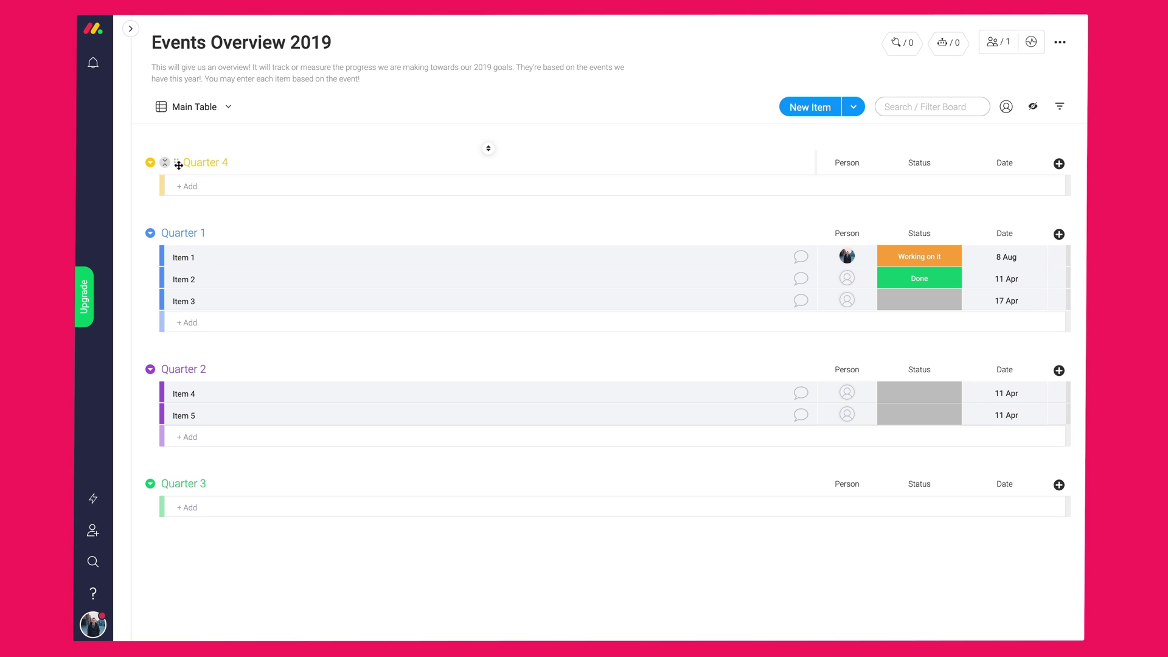
drag(178, 165, 200, 246)
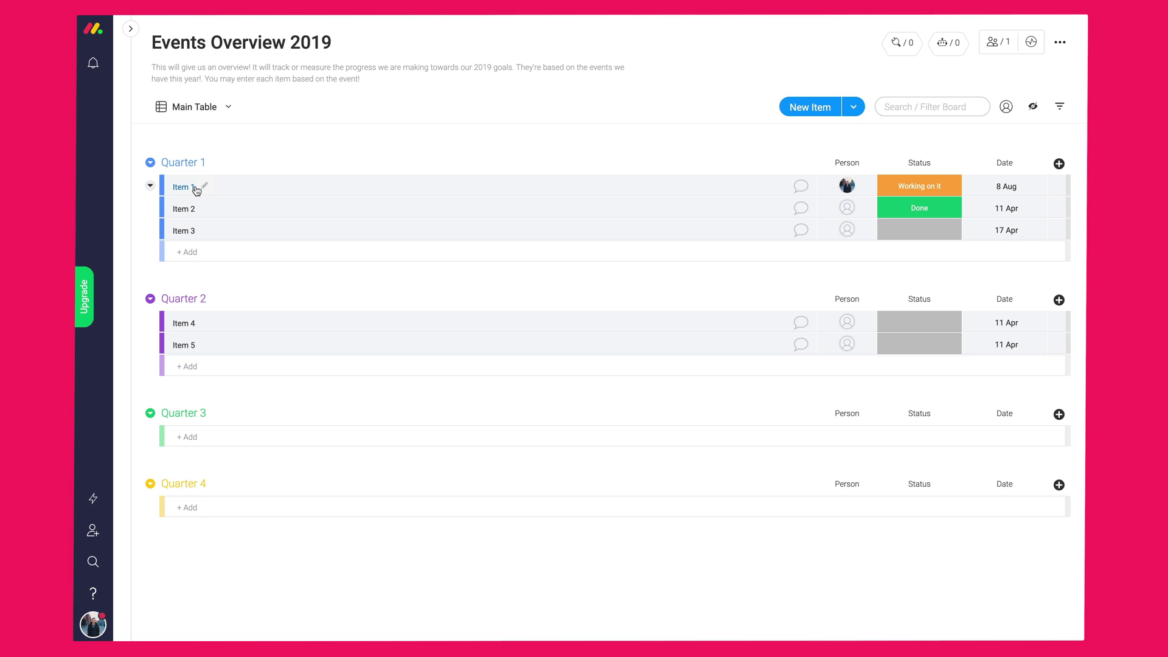
- Rename Items 1–3 to Company Offsite, Tech conference and Marketing meetup
click(206, 190)
key(ctrl+a)
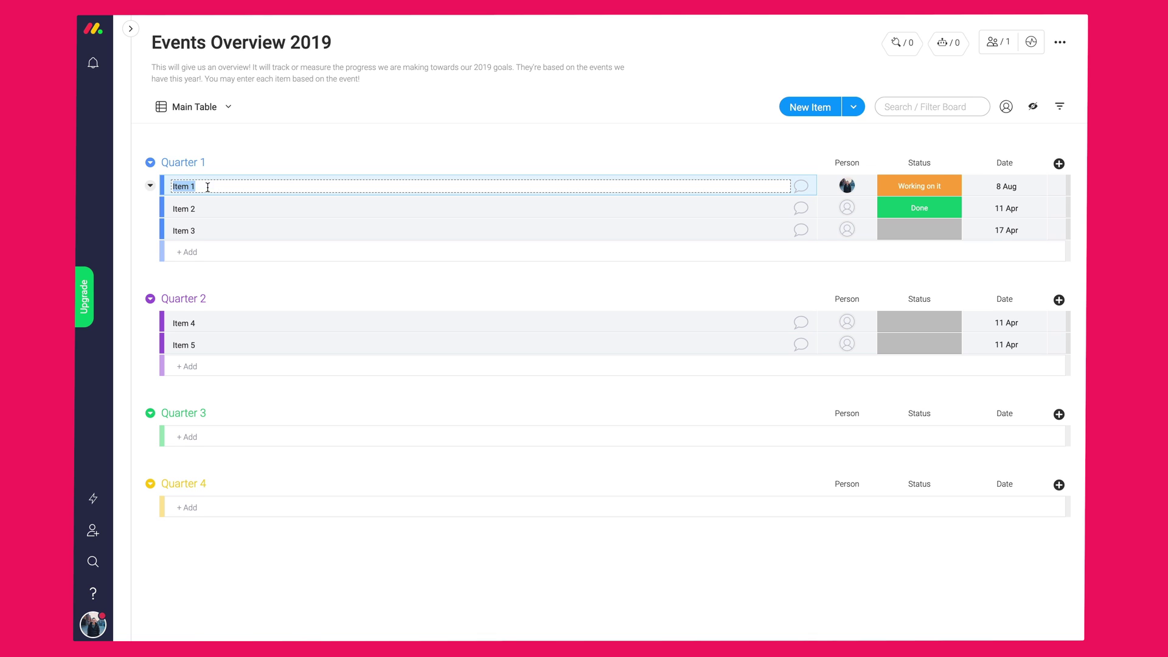
text(Company Offsite)
click(201, 208)
key(ctrl+a)
text(Te)
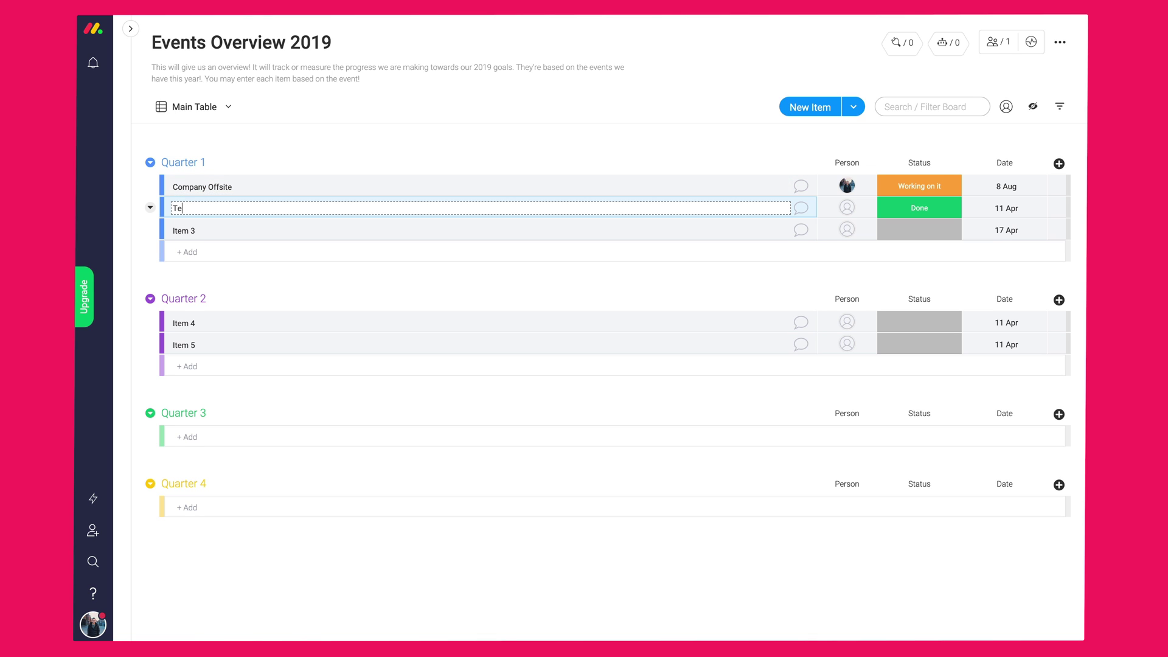
click(195, 230)
key(ctrl+a)
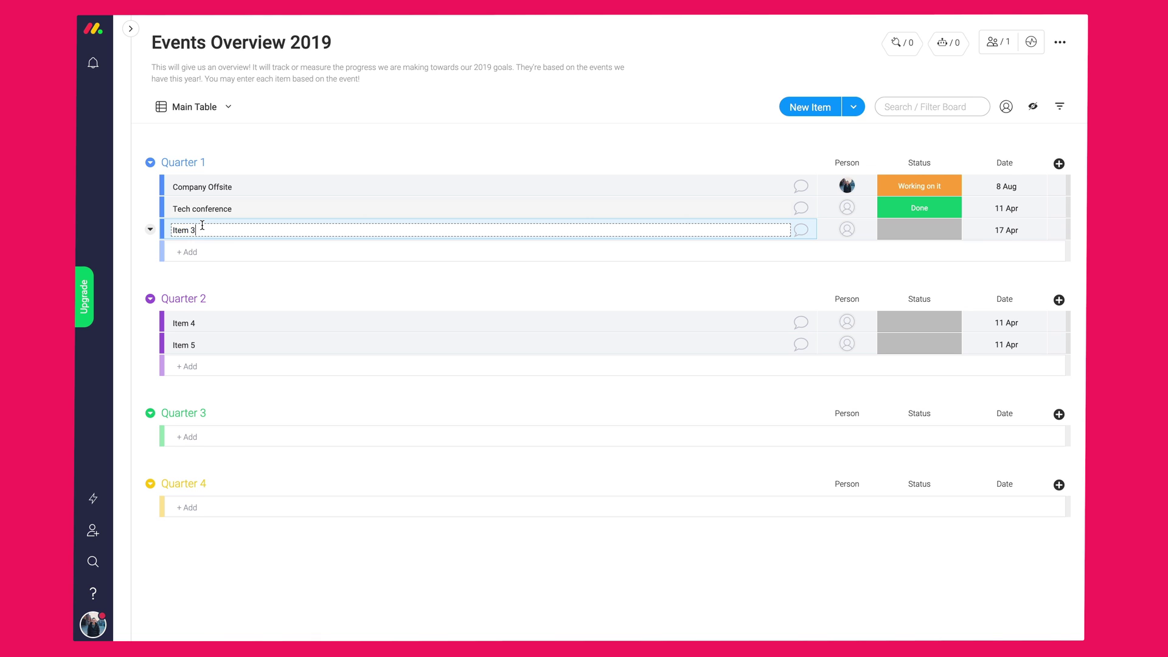
text(Marketing meetup)
- Rename Items 4 and 5 to Retreat and Conference
click(202, 324)
key(ctrl+a)
text(Retr)
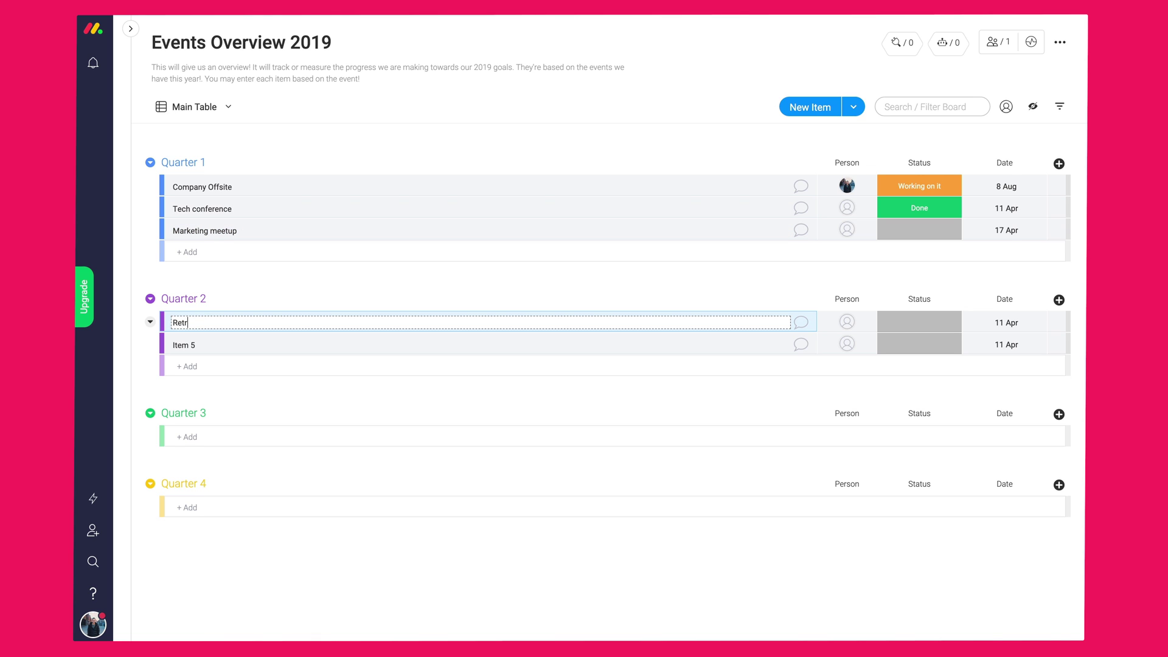
click(203, 341)
key(ctrl+a)
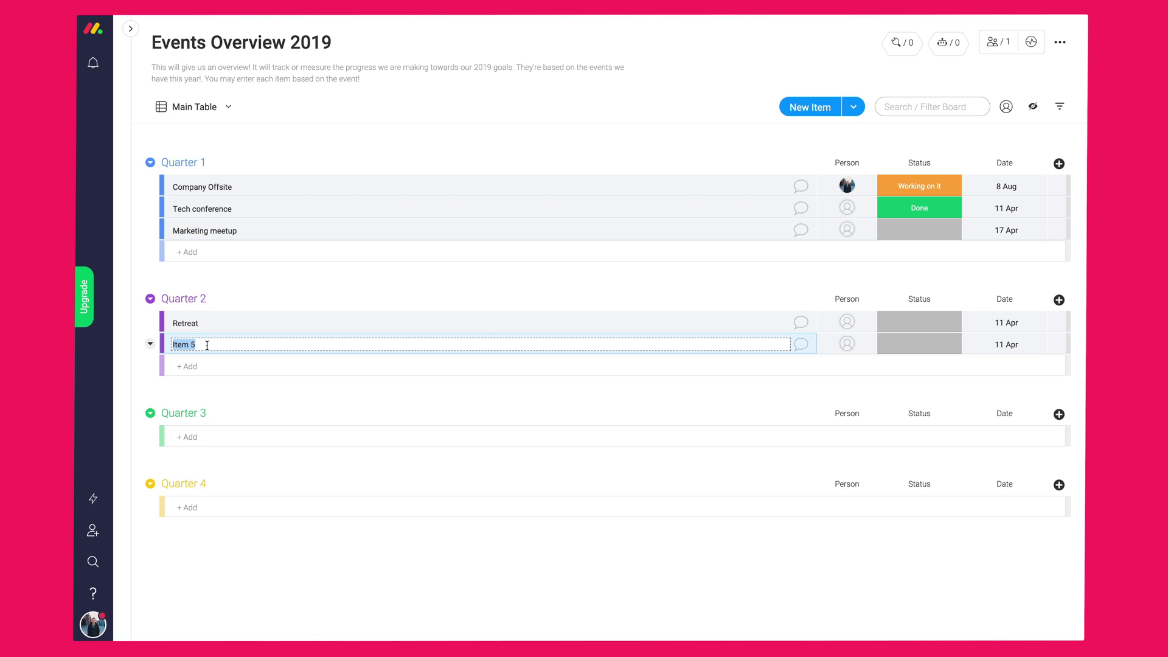
text(Conference)
click(198, 365)
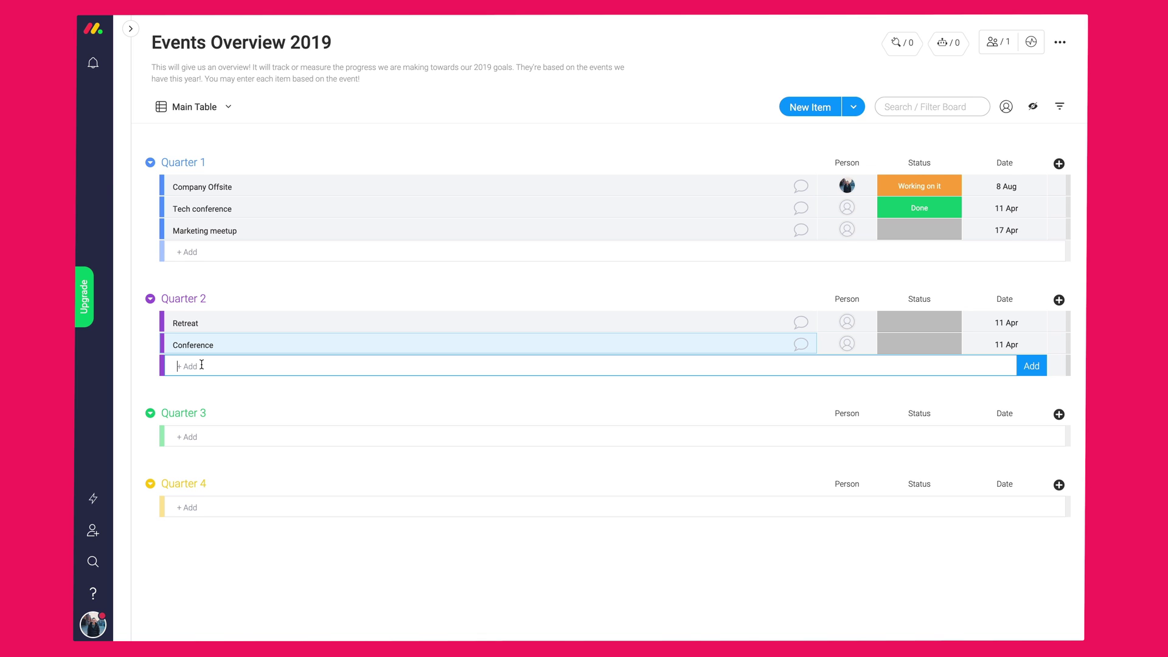
- Add Beach Party to Quarter 3 and End of year recap to Quarter 4, then move Marketing meetup into Quarter 3
click(484, 436)
text(Beach Part)
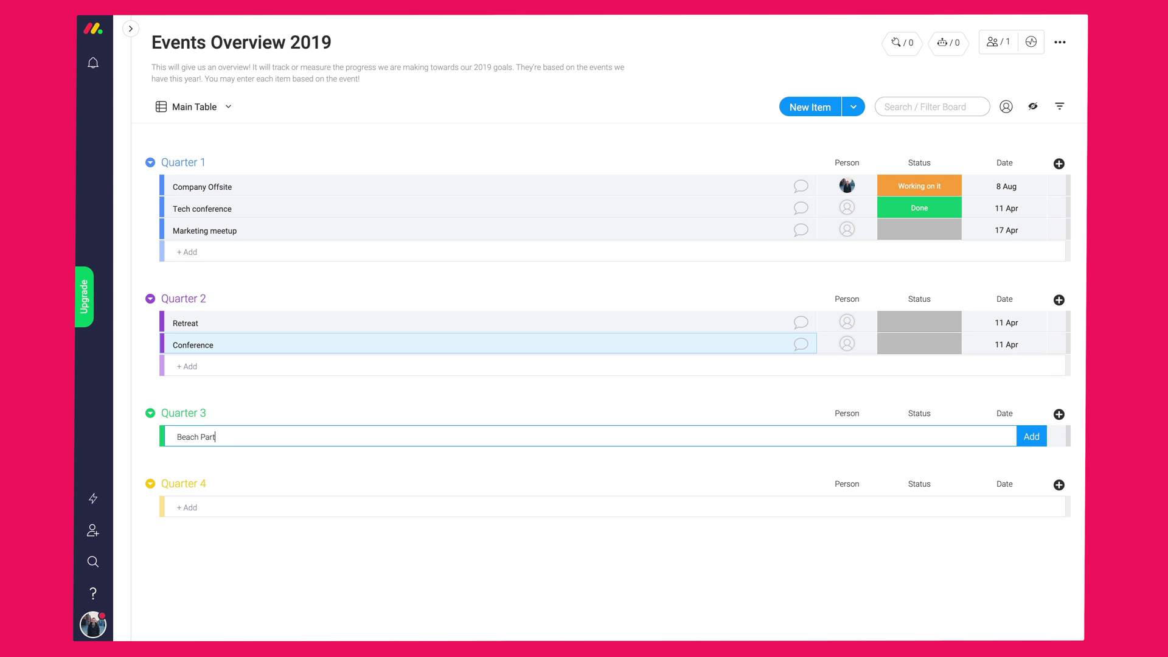
text(y)
key(Return)
click(185, 528)
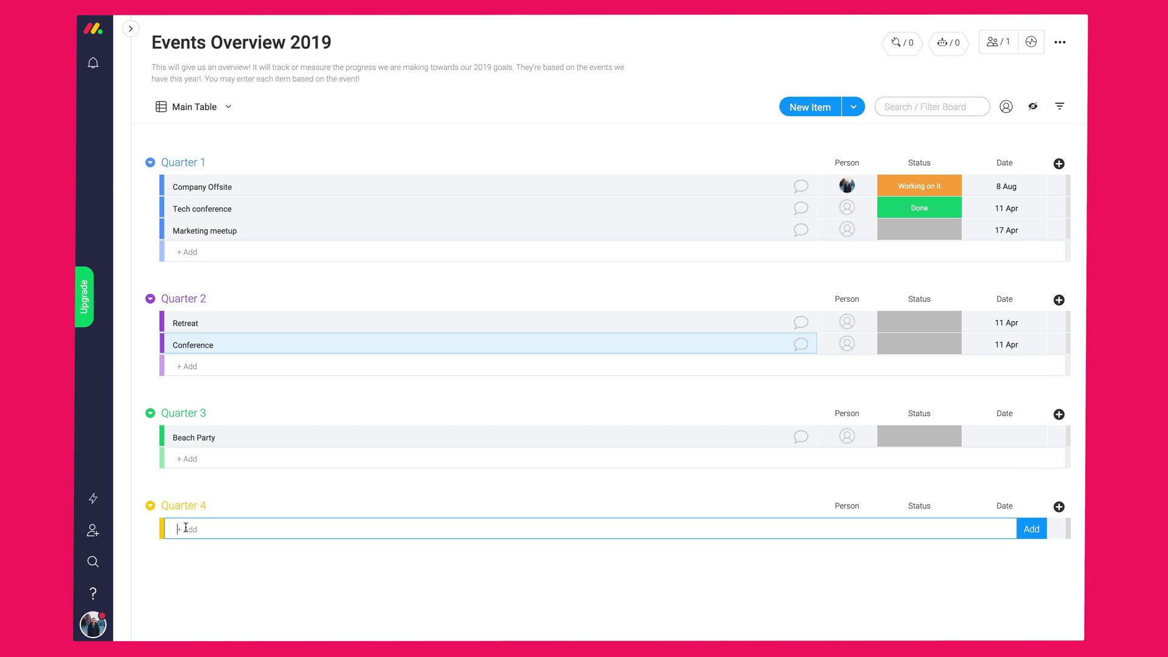
text(End of year recap)
key(Return)
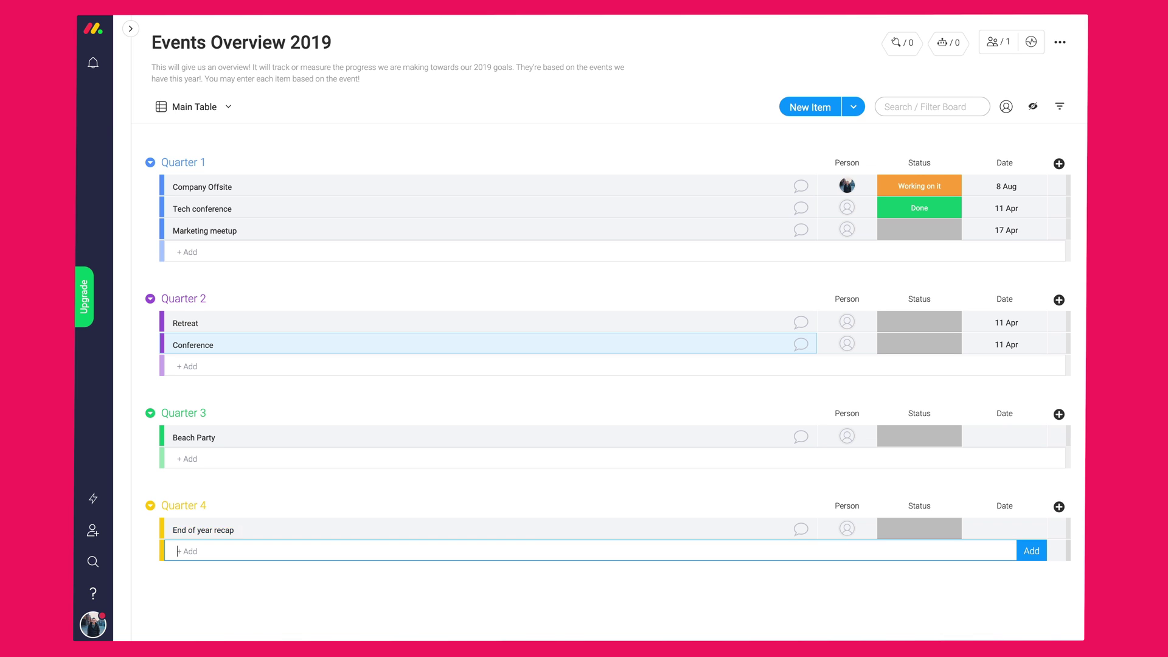
key(Escape)
drag(555, 237, 551, 426)
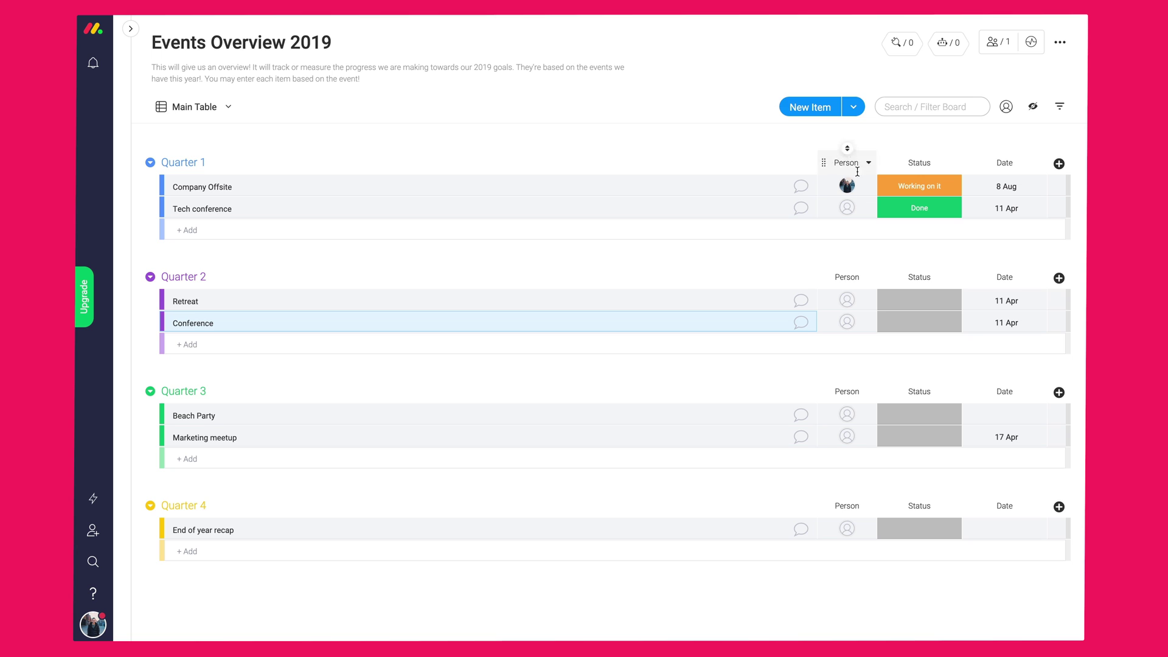
- Assign team members as owners of Tech conference, Retreat and Conference
click(851, 208)
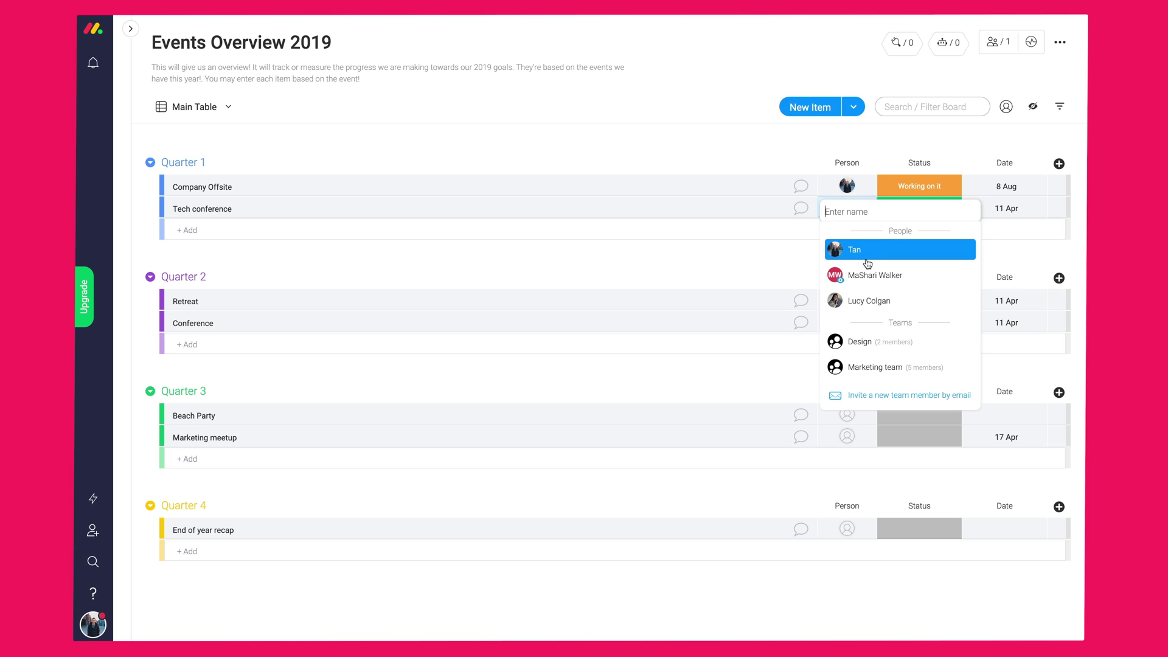
click(861, 298)
click(848, 300)
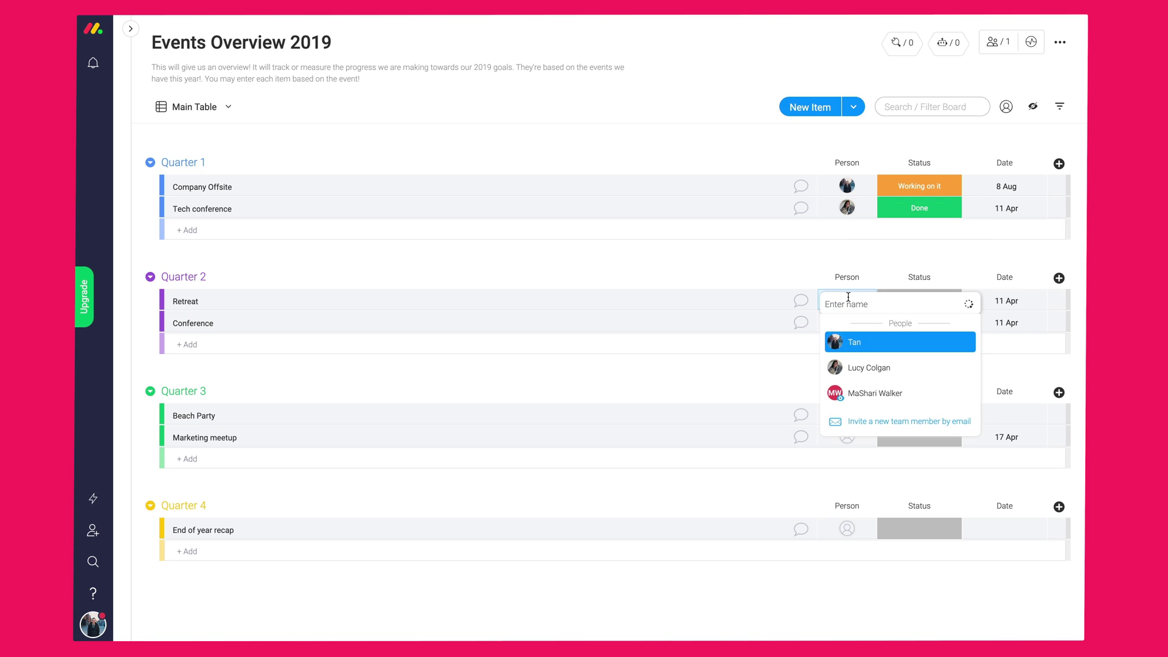
text(dori)
click(847, 340)
click(846, 323)
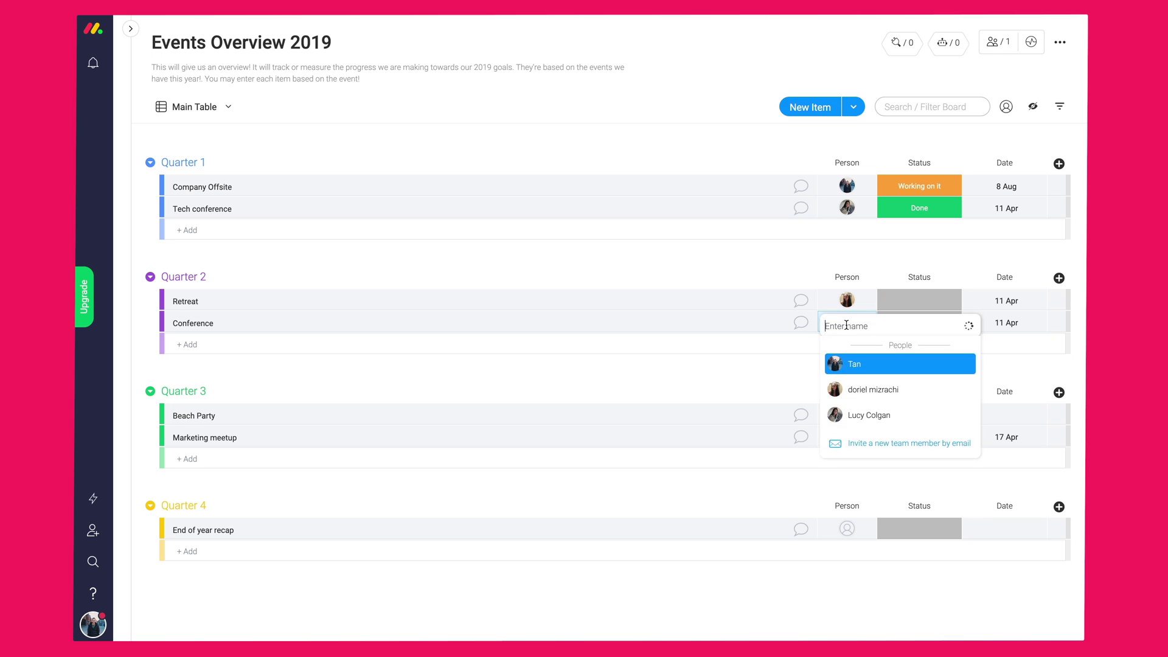
click(864, 415)
- Search for and assign owners to Beach Party, Marketing meetup and End of year recap
click(852, 416)
text(tan)
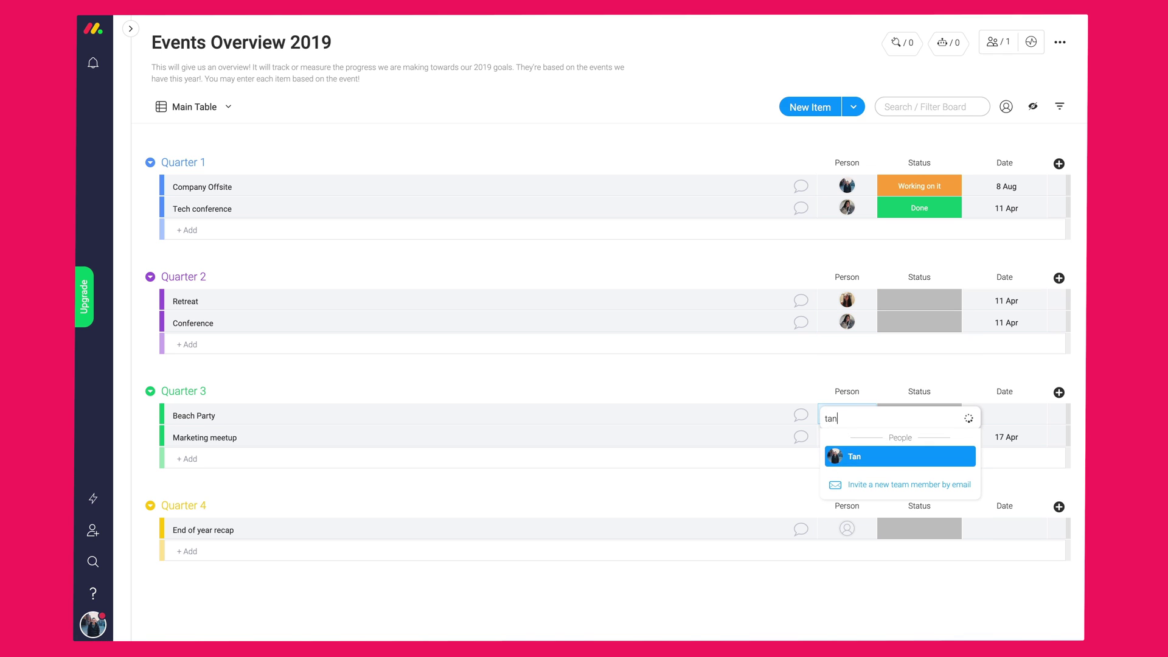
click(855, 454)
click(854, 434)
text(julia)
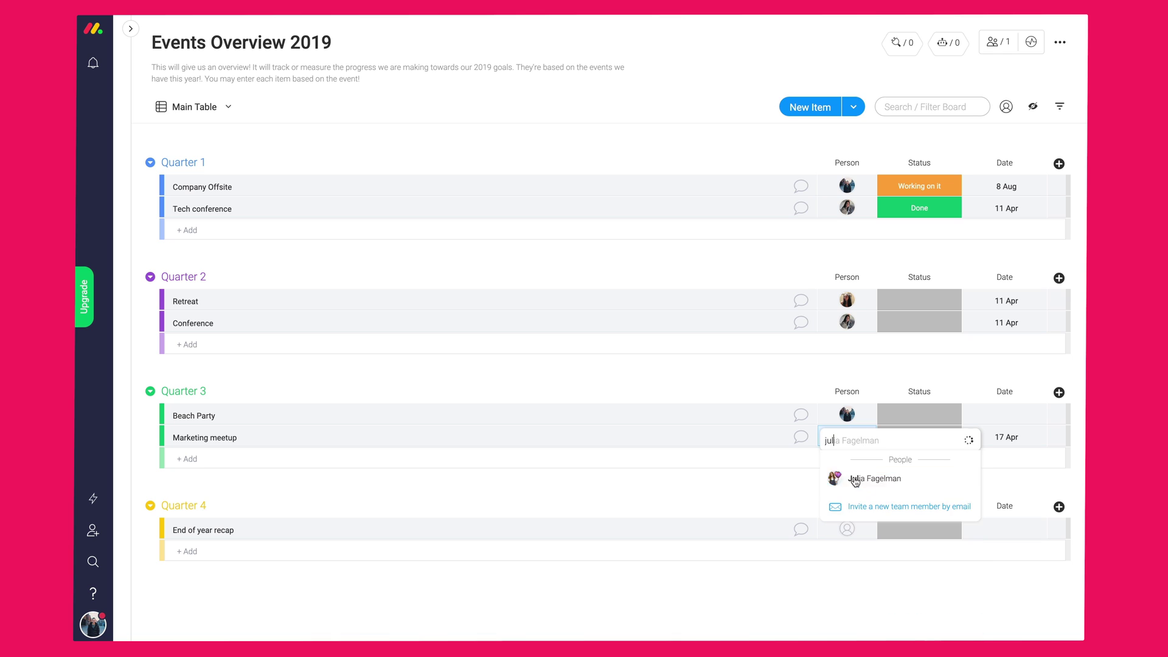
click(855, 480)
click(848, 535)
text(tan)
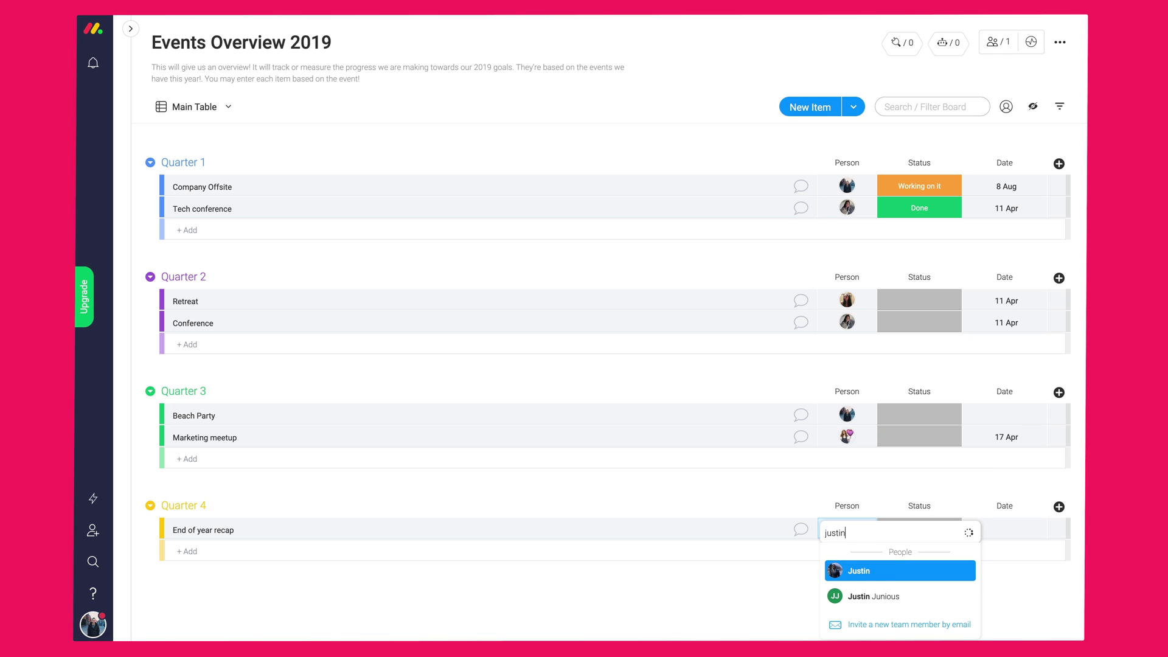
click(858, 569)
- Rename the Person column to Organizer and glance at the notifications list
click(843, 163)
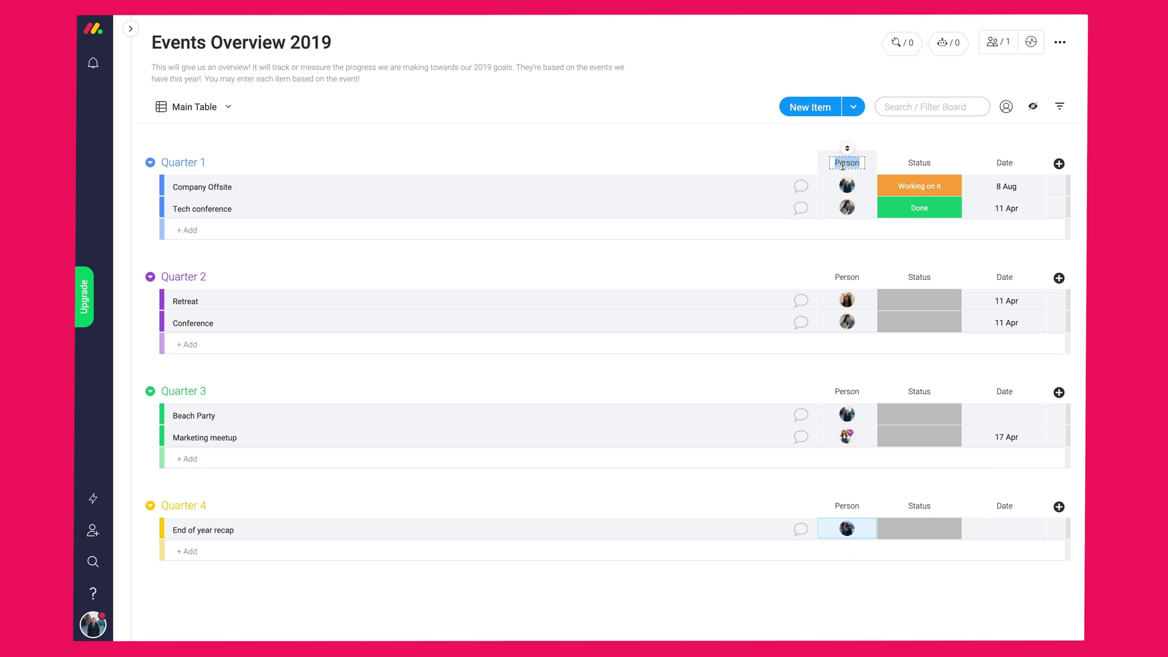
text(Organizer)
click(742, 148)
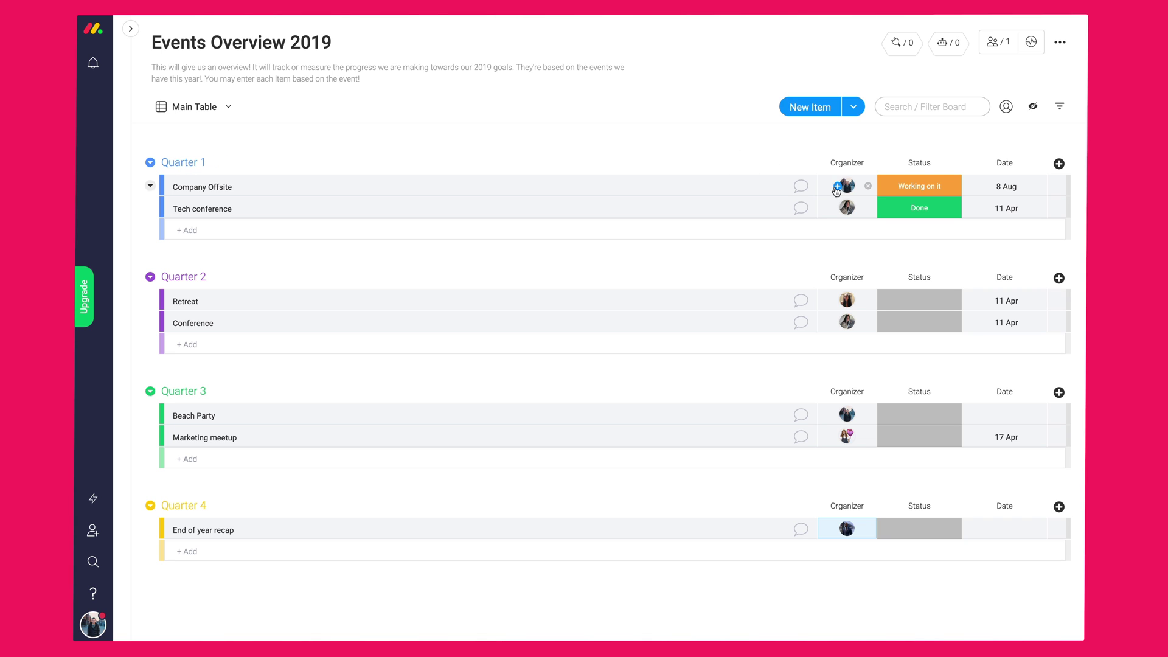
click(94, 65)
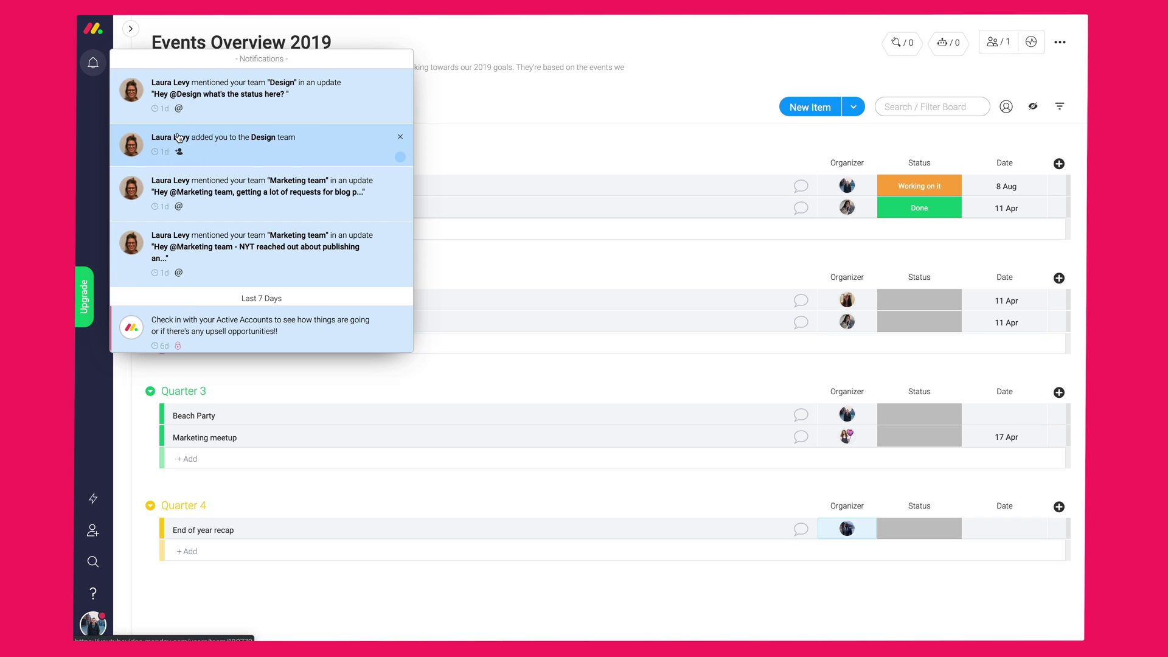
click(698, 91)
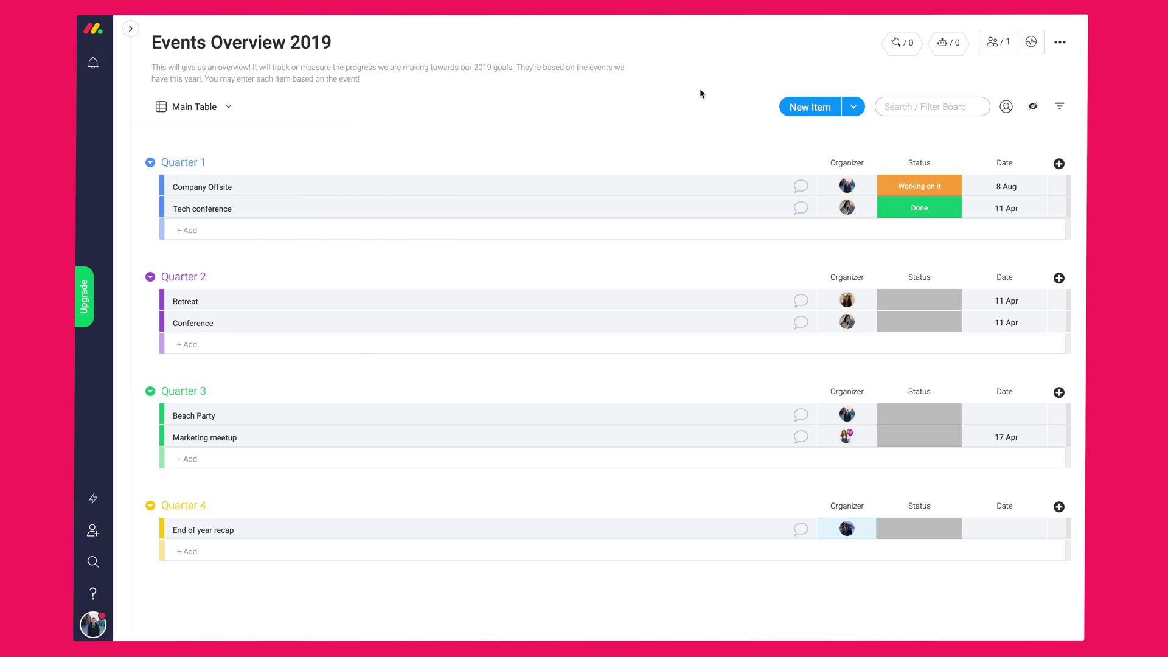
- Rename Status to Planning phase; mark Company Offsite Done, Retreat and Conference Working on it
click(920, 162)
text(Planning phase)
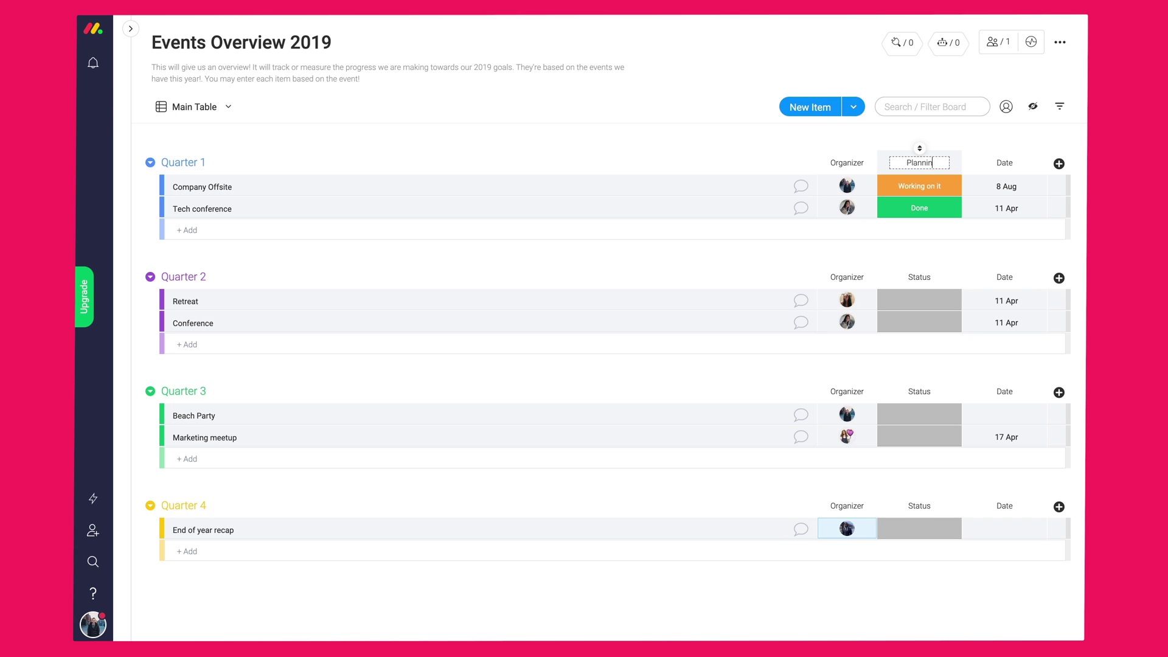
key(Return)
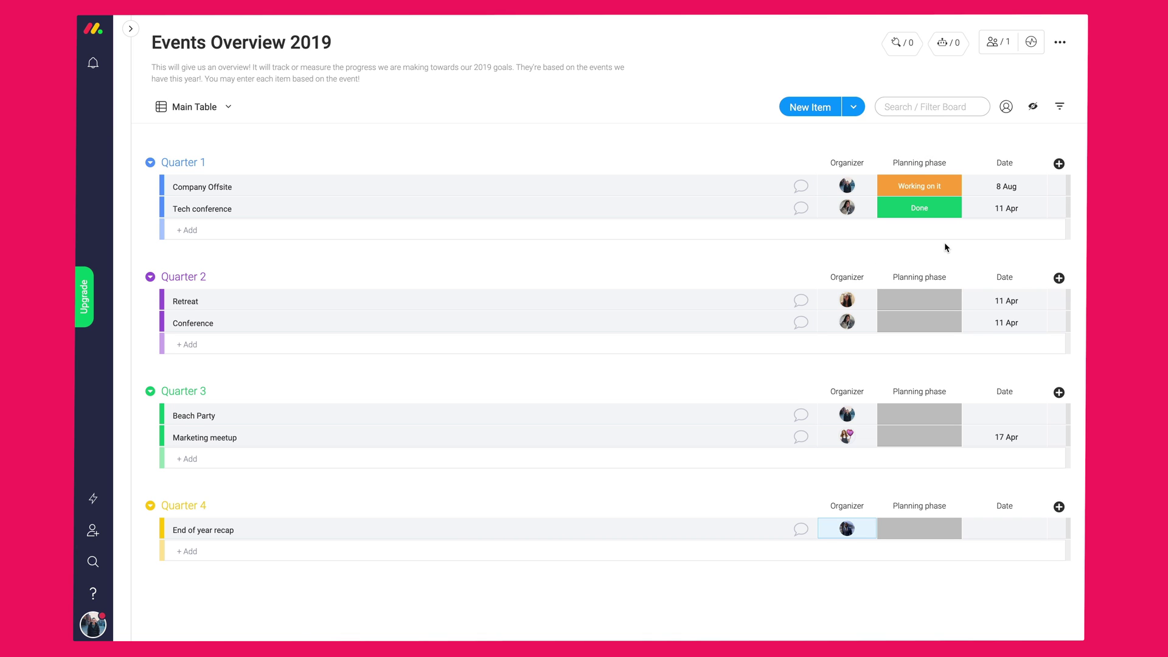
click(925, 208)
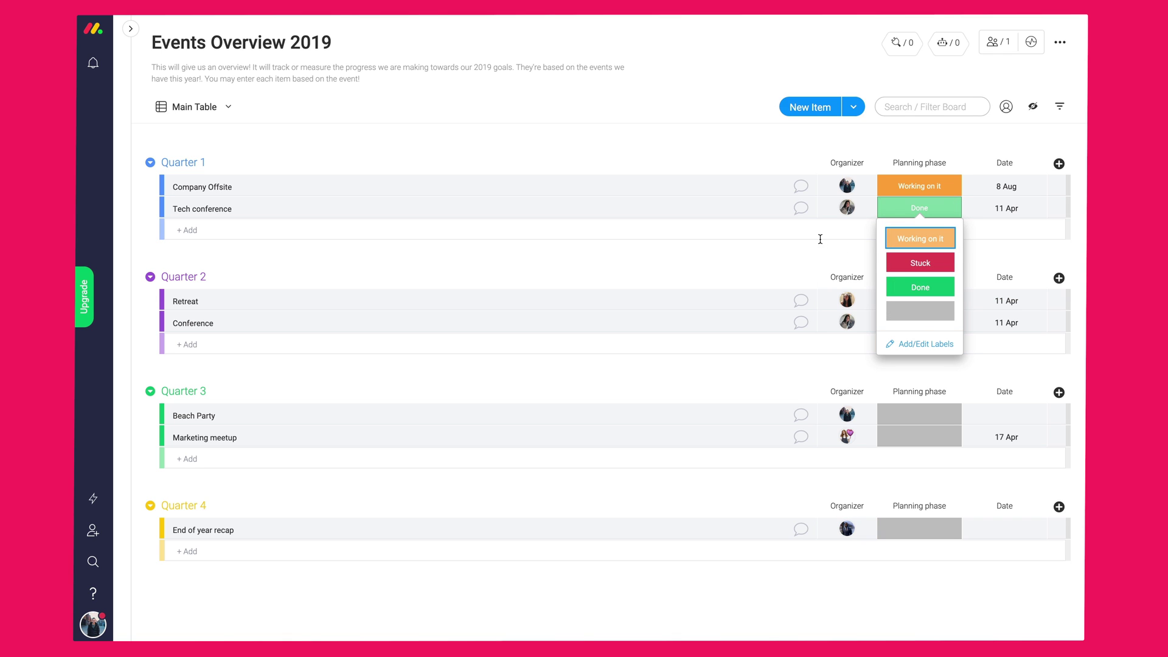
click(900, 189)
click(920, 265)
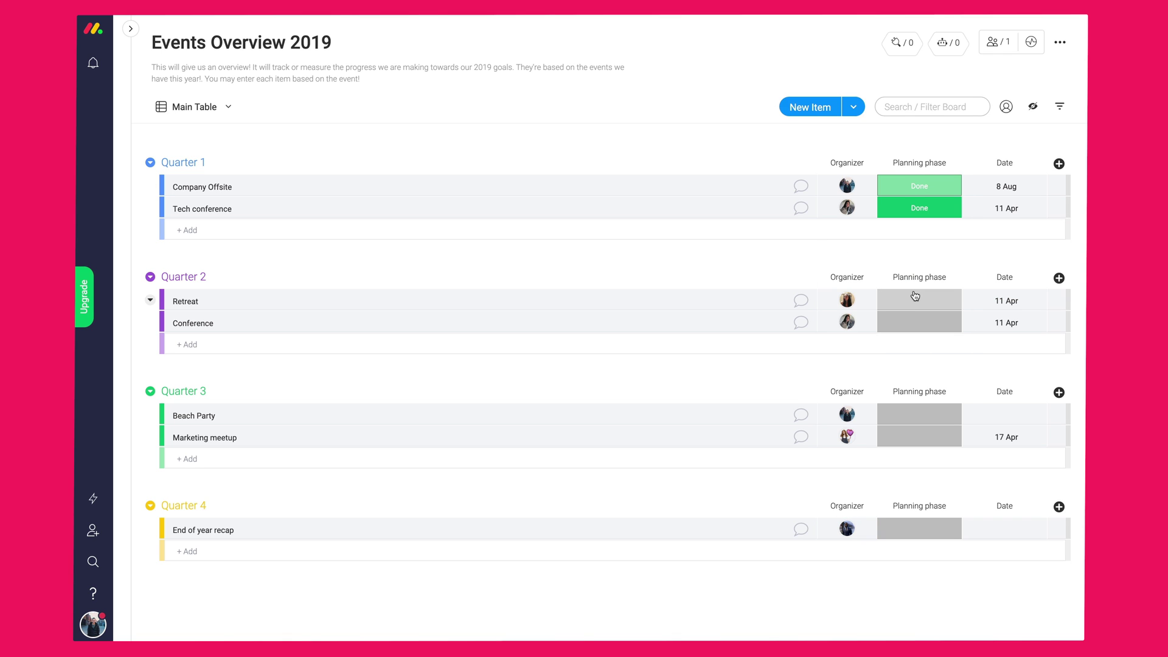
click(919, 300)
click(920, 332)
click(920, 323)
click(920, 352)
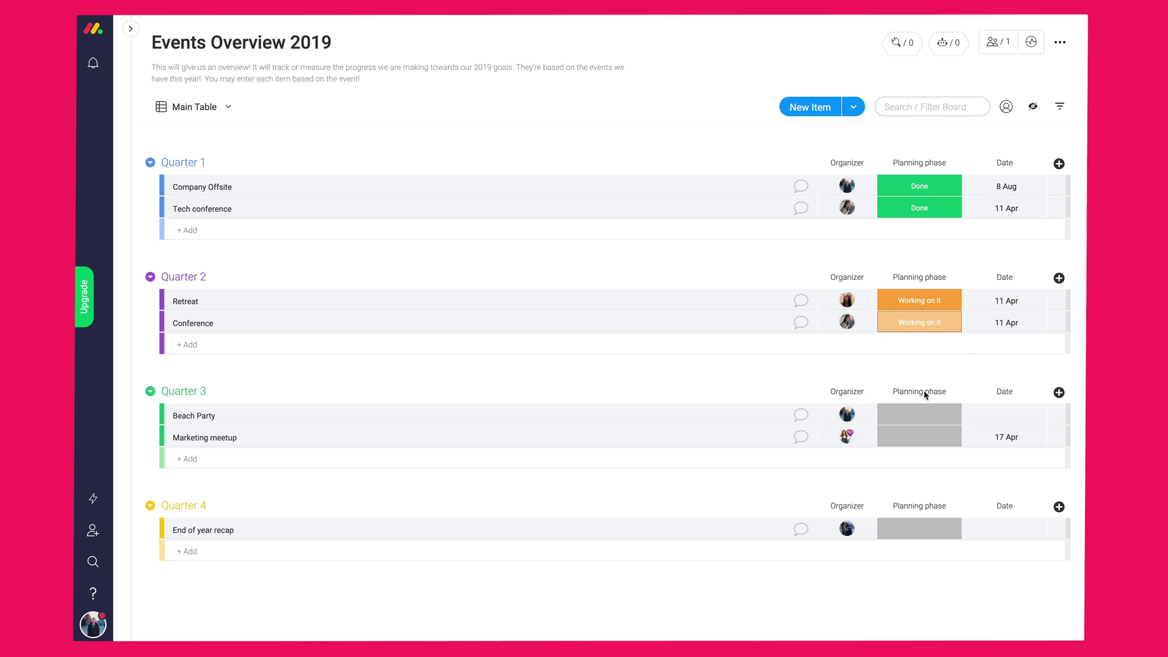
- Create new Planning phase labels Meetup (crimson), Conference and Offsite, and apply them
click(928, 414)
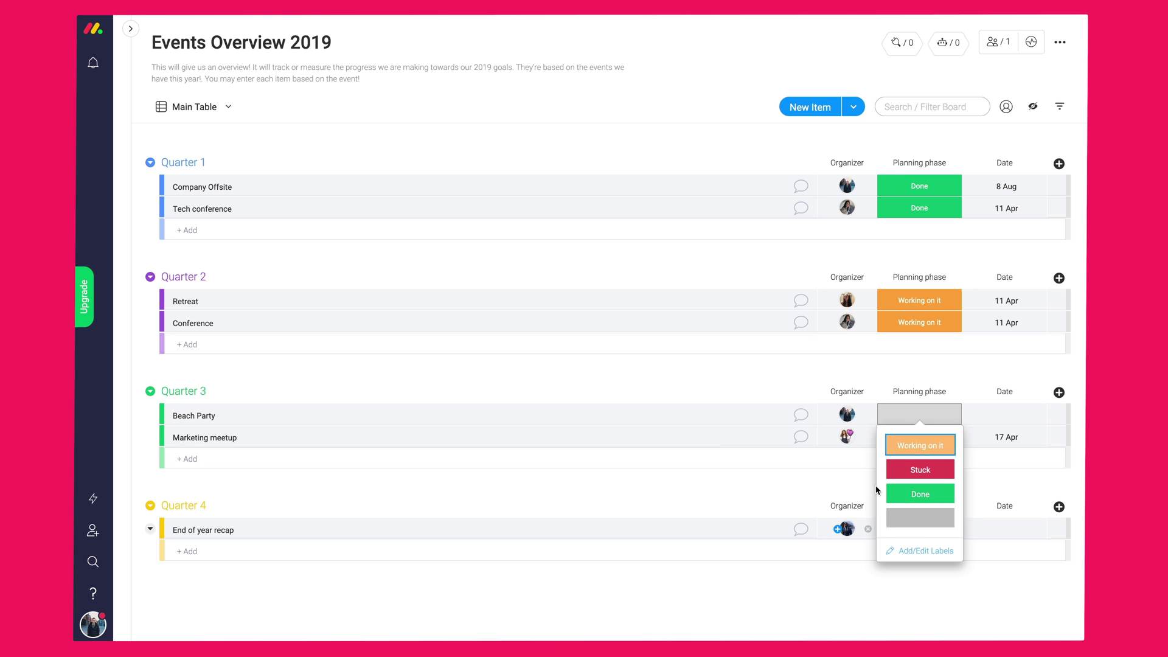
click(919, 551)
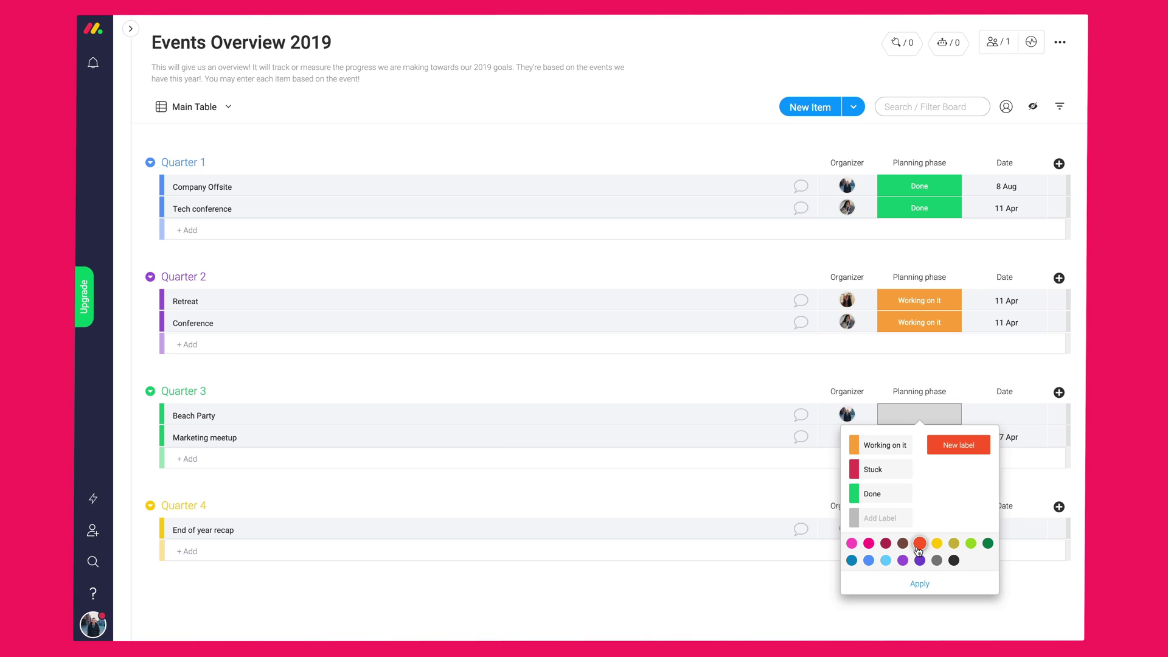
click(967, 444)
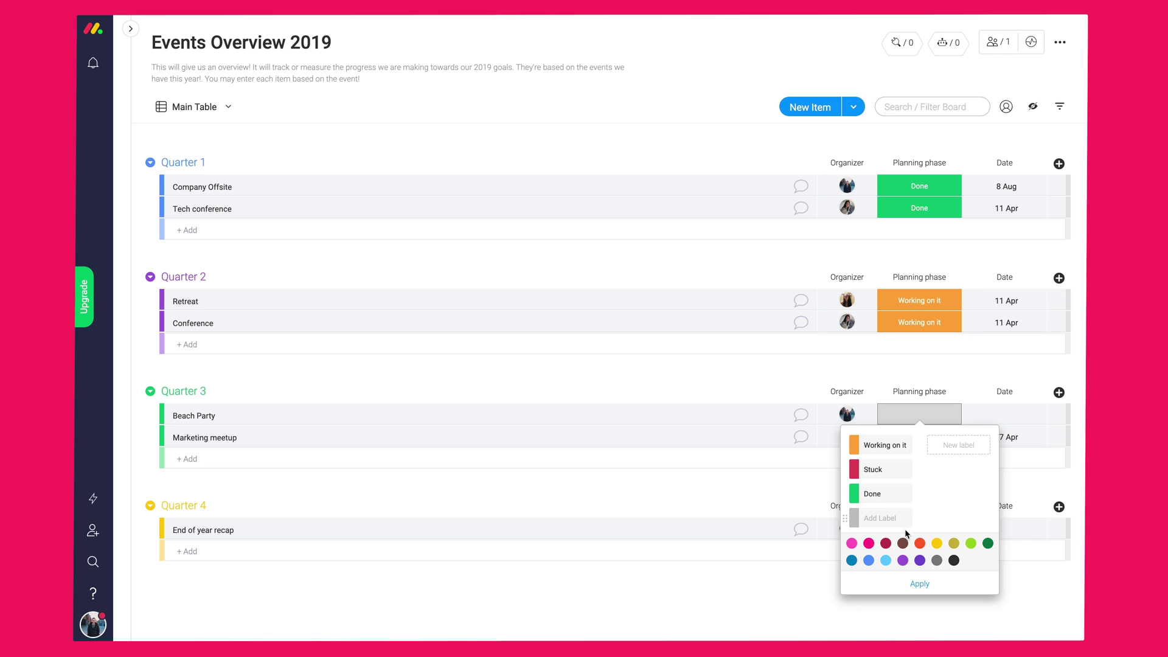
click(885, 543)
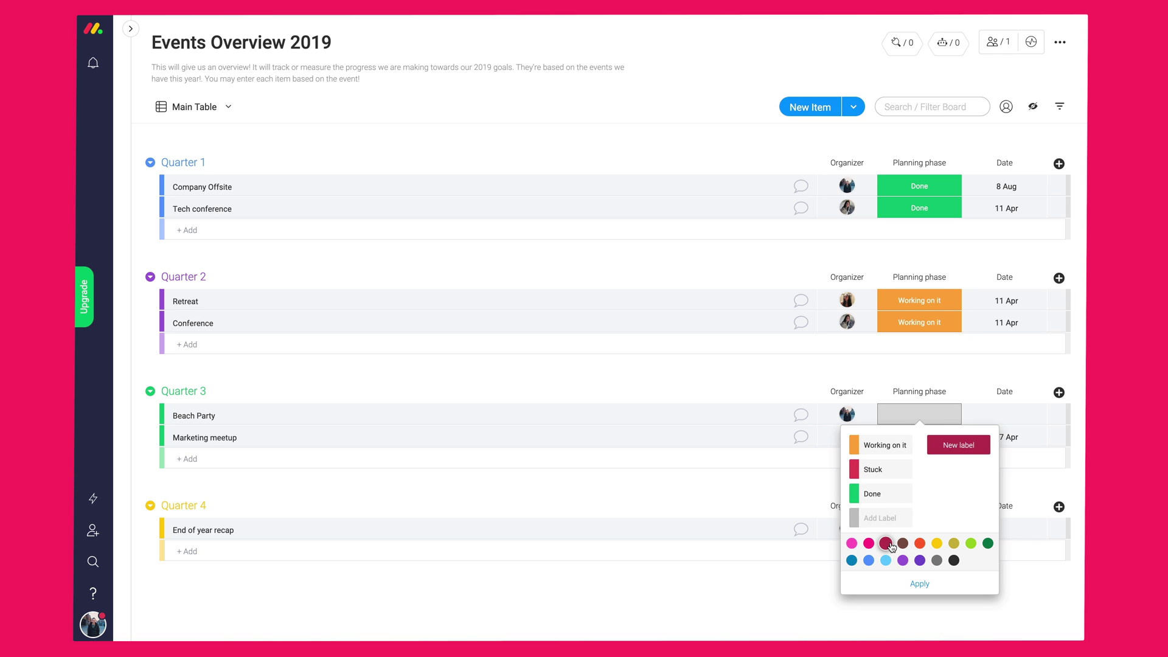
click(890, 545)
text(Meetup)
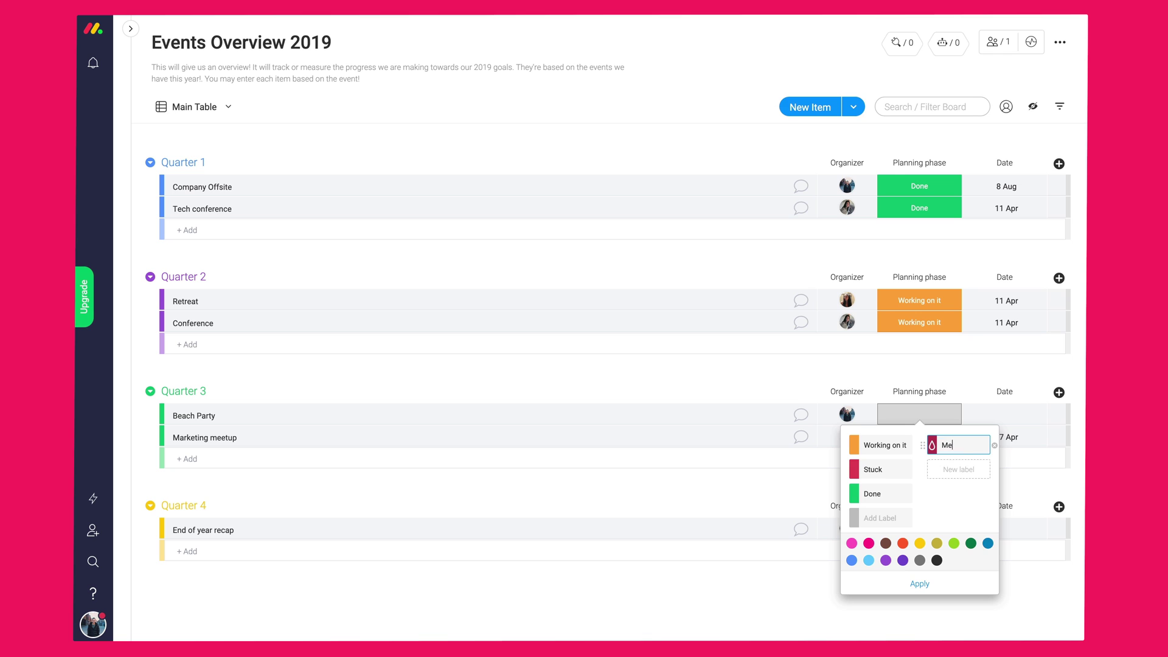
key(Return)
text(Conference)
key(Return)
text(Offsite)
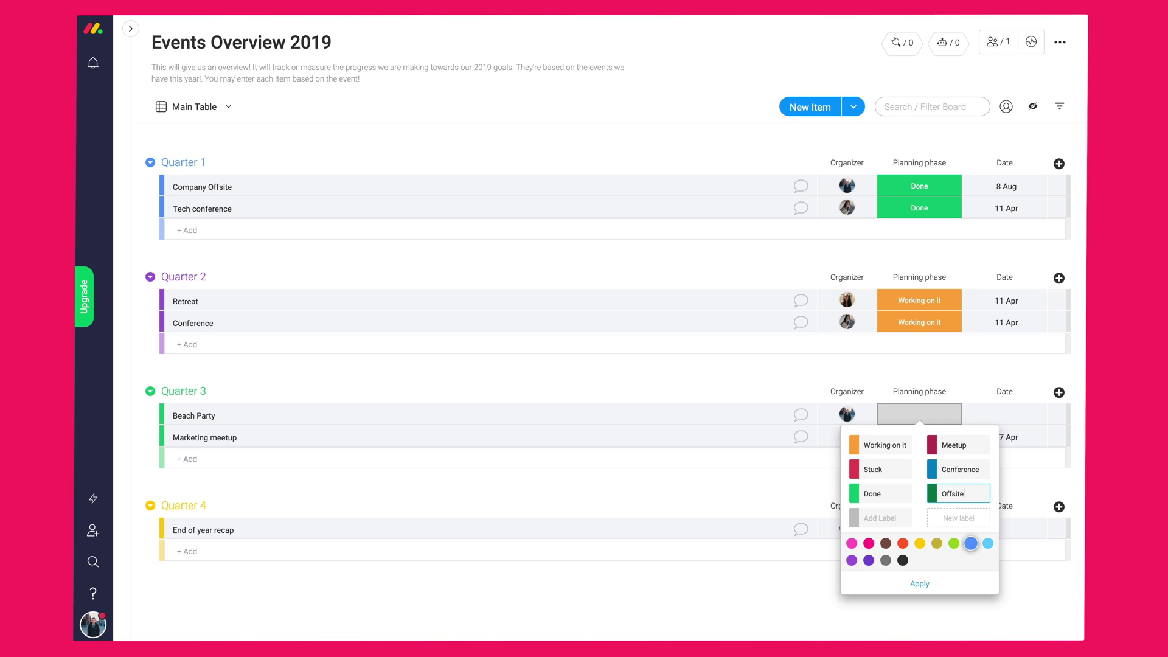
click(919, 583)
- Set Beach Party and End of year recap to Offsite, and Marketing meetup to Meetup
click(952, 491)
click(919, 437)
click(956, 470)
scroll(942, 539, down, 2)
click(919, 439)
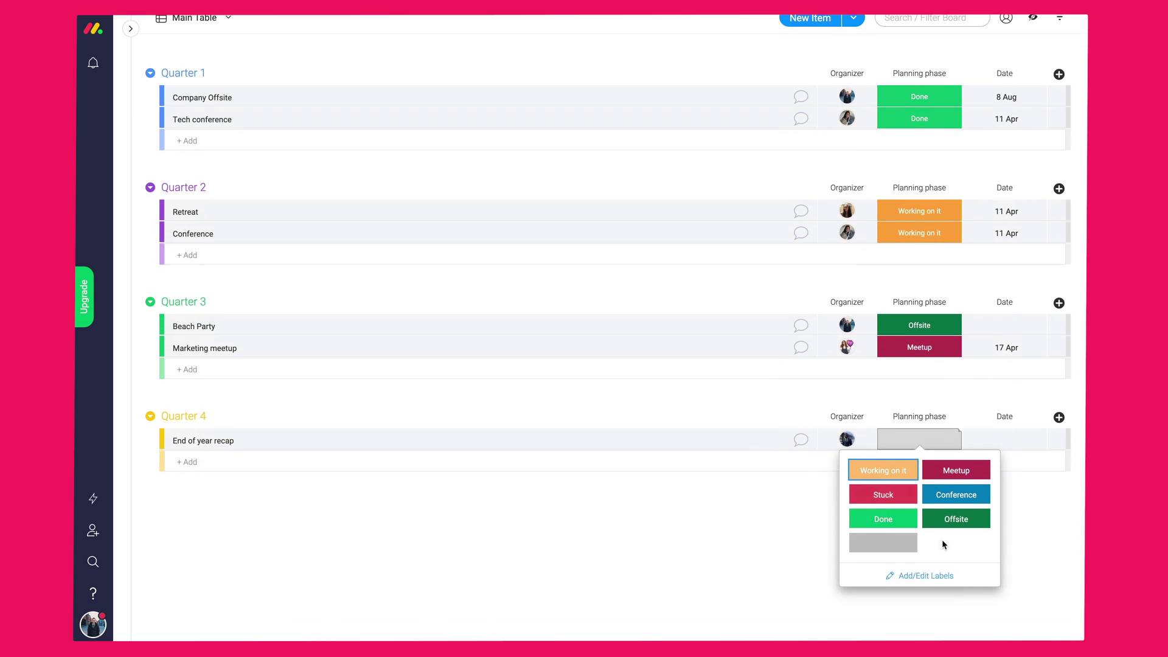
click(946, 520)
scroll(936, 512, up, 1)
scroll(973, 365, up, 2)
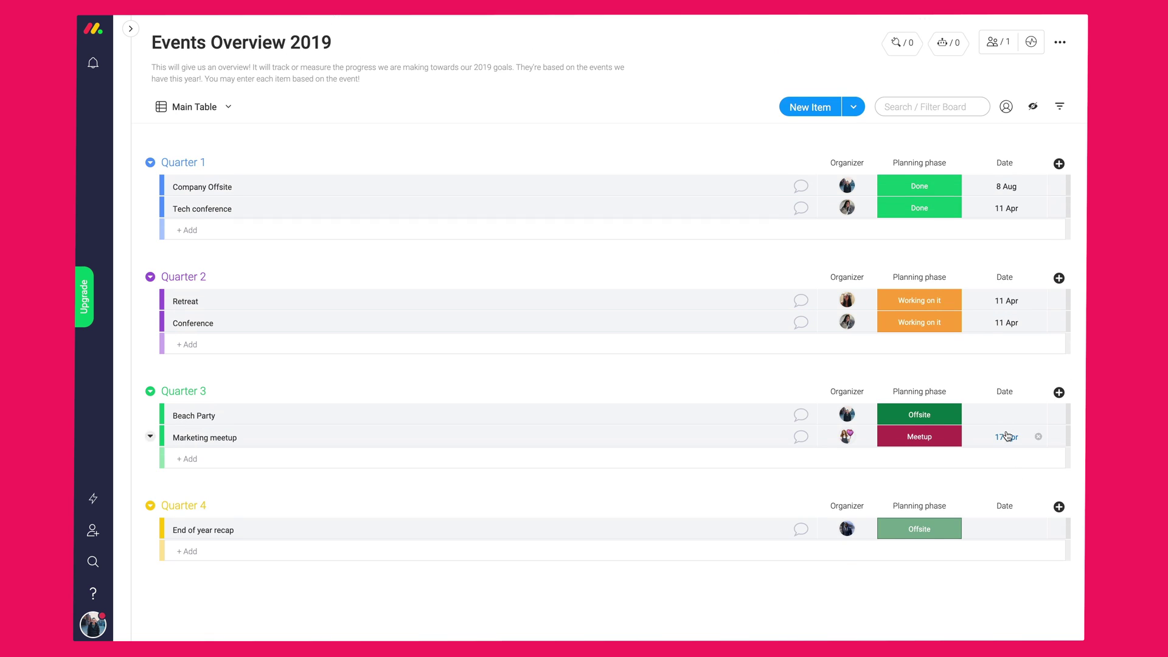
- Pick 16 and 13 in the August 2019 calendar for Beach Party and End of year recap
click(1005, 414)
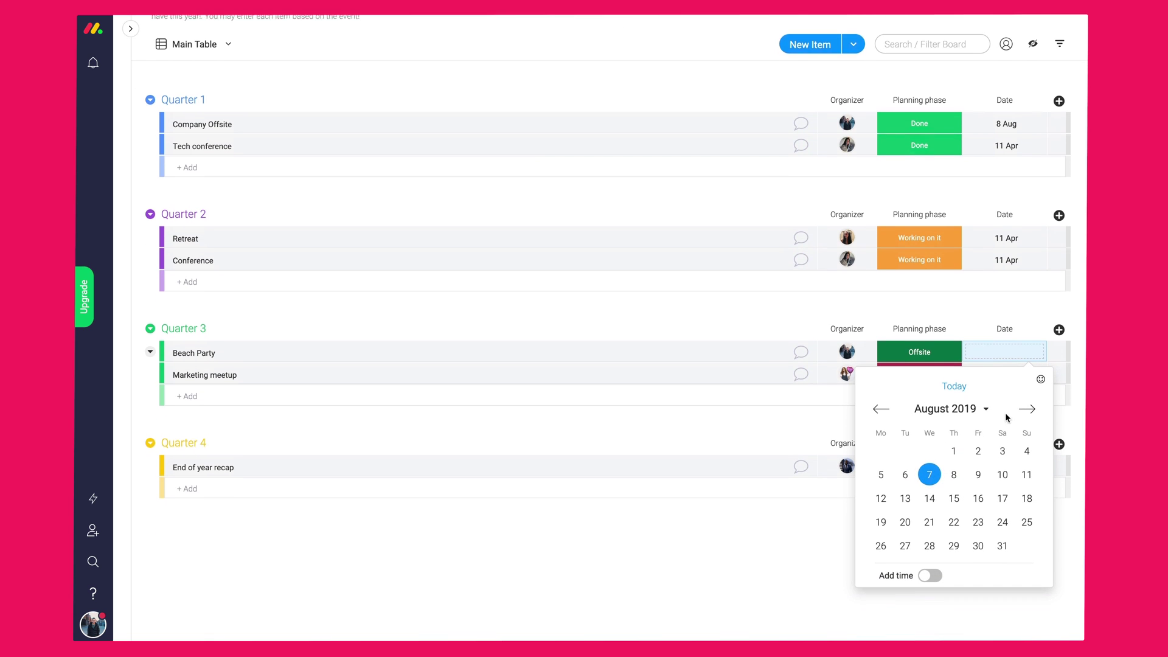
click(978, 498)
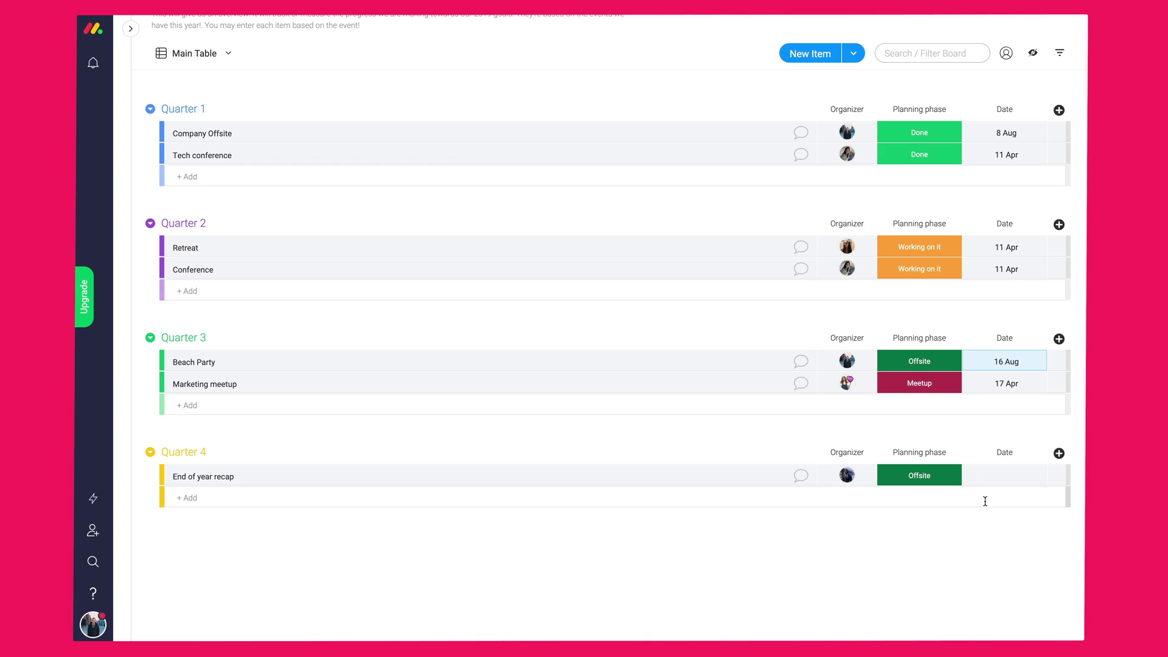
click(1011, 482)
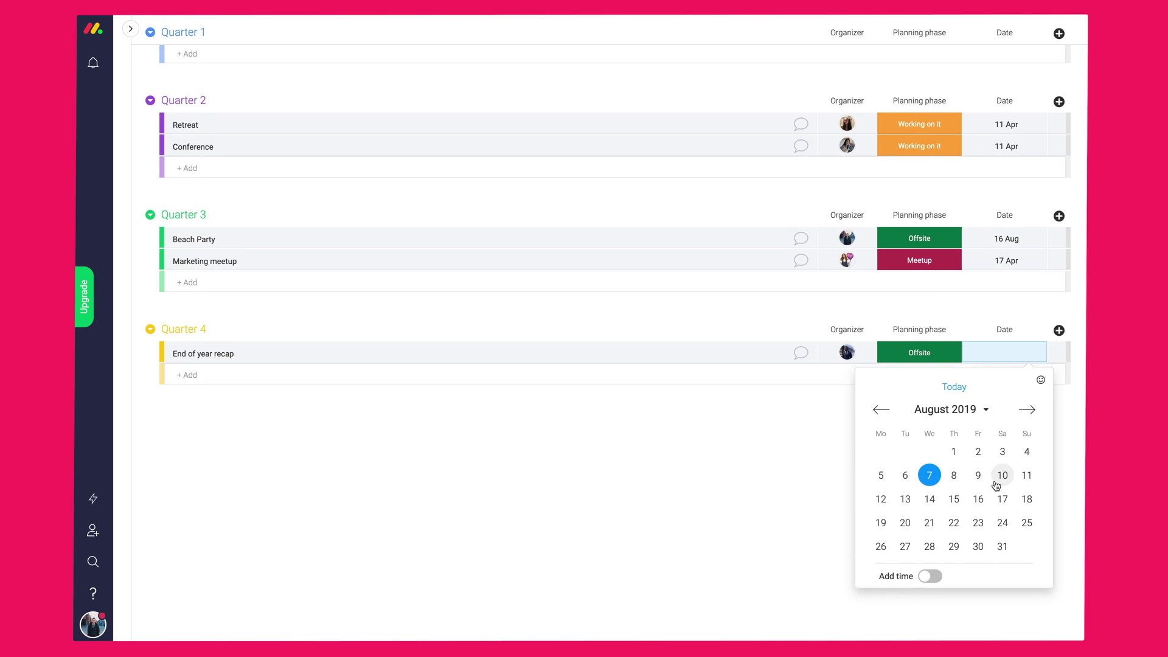
click(905, 498)
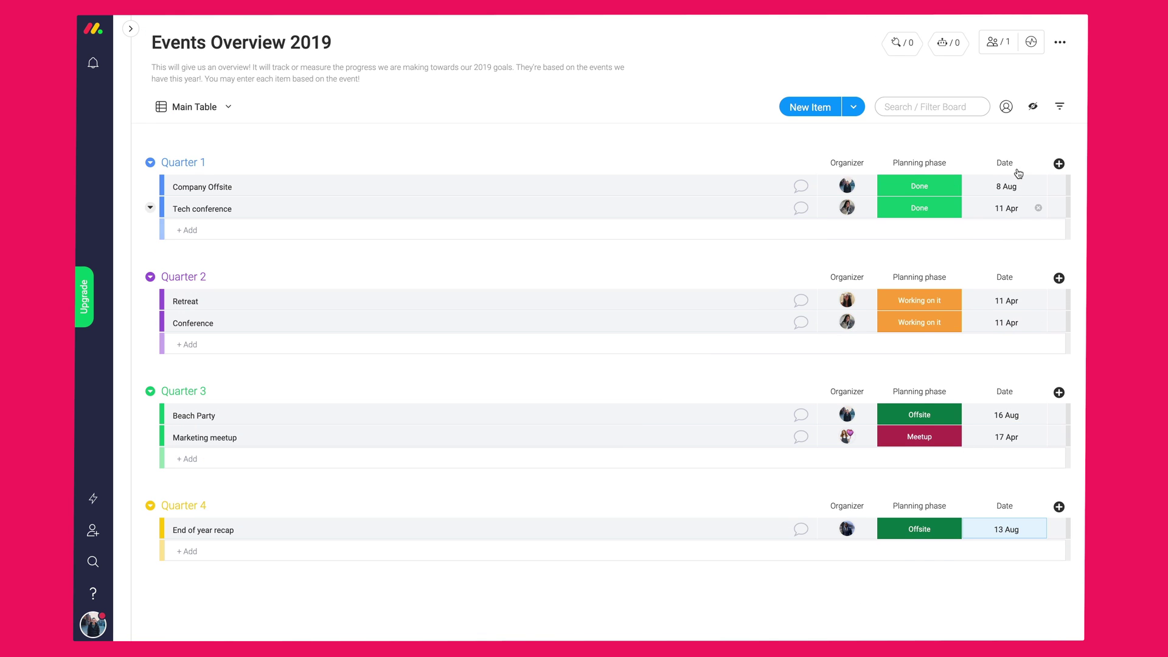
click(1040, 164)
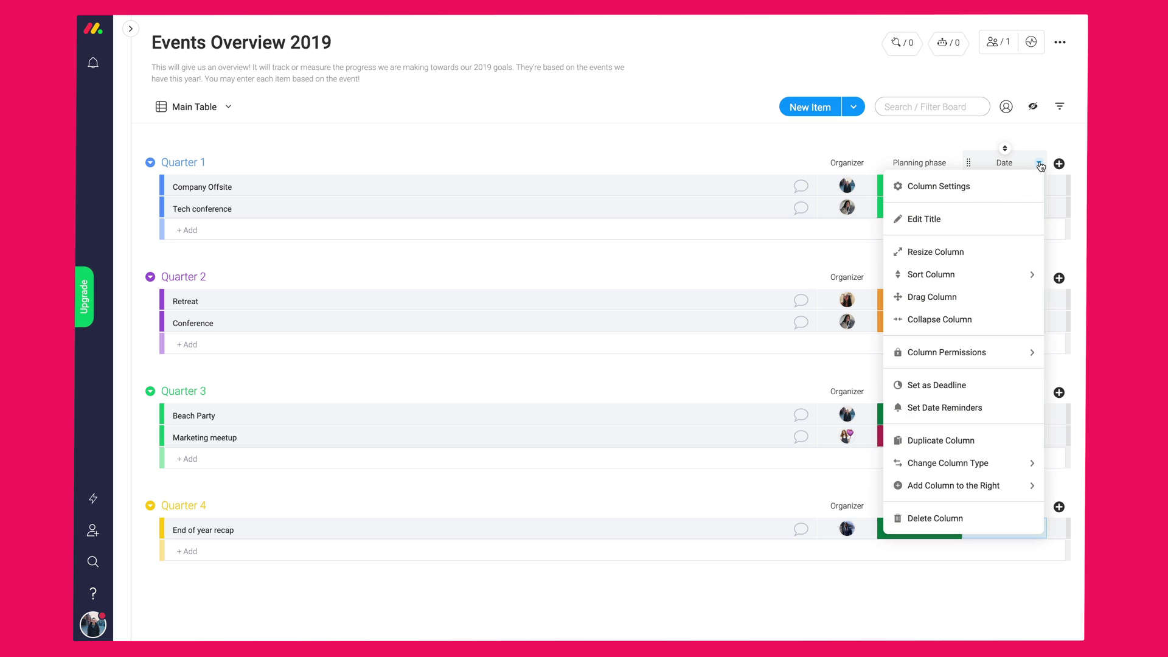
- Set the Date column as a deadline connected to the Planning phase status column
click(948, 390)
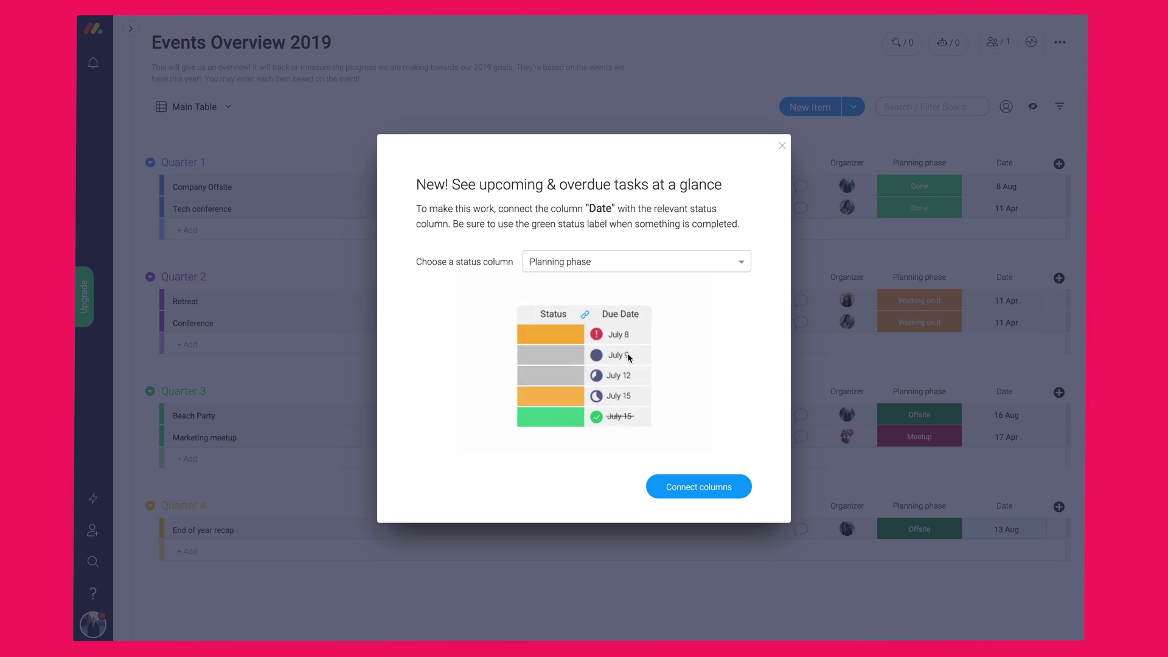
click(675, 481)
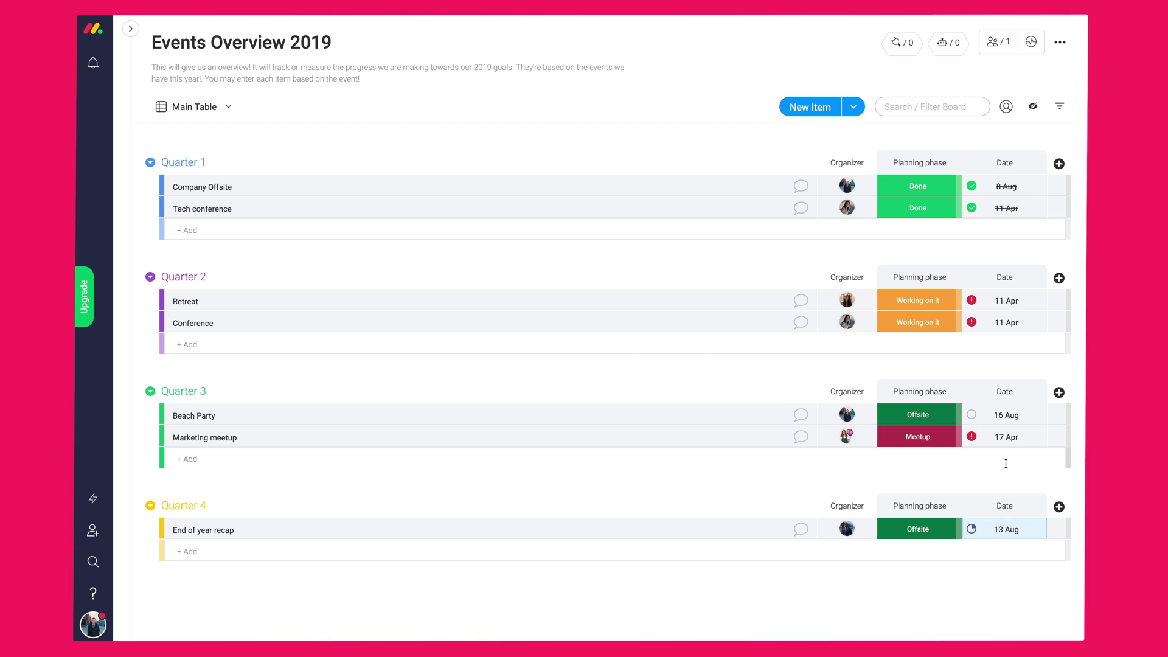
click(1057, 168)
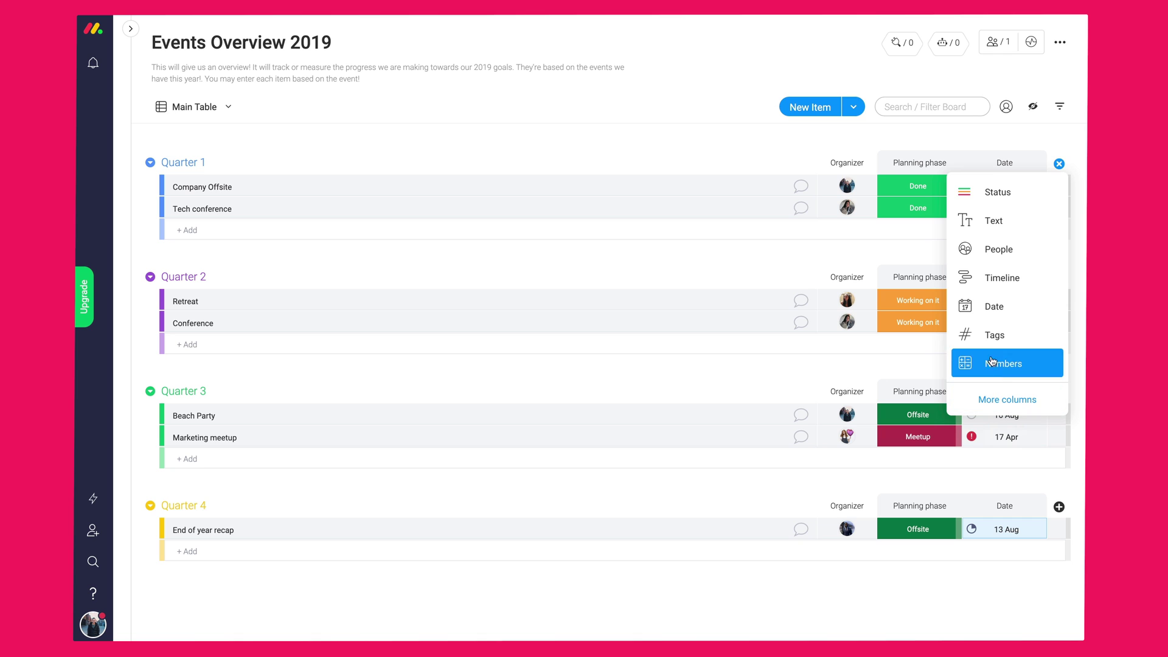
- Add a Timeline column, set Company Offsite to 7–17 Aug, and start Tech conference on 20 Aug and Retreat on 15 Aug
click(992, 278)
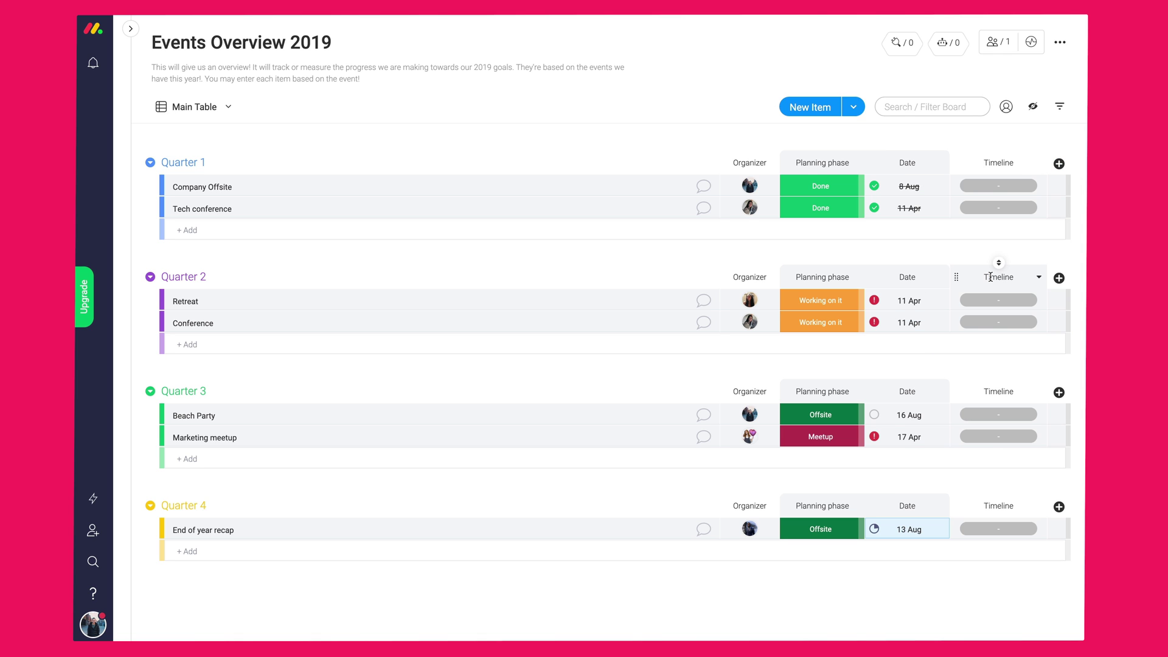
click(998, 185)
click(945, 333)
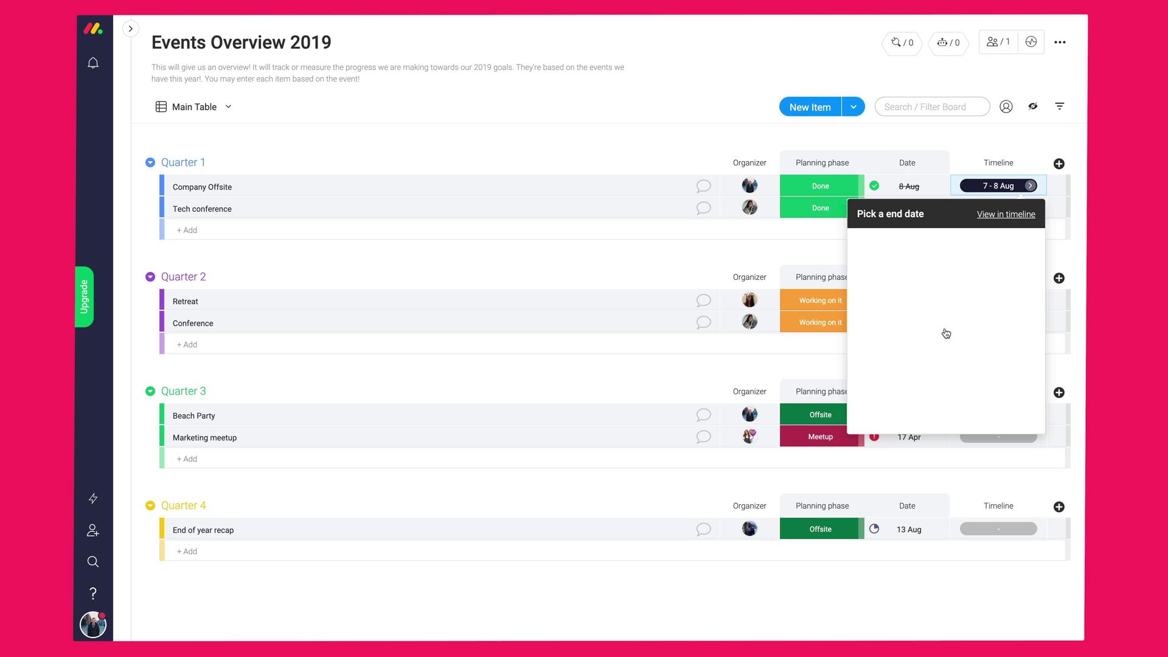
click(994, 381)
click(973, 208)
click(897, 406)
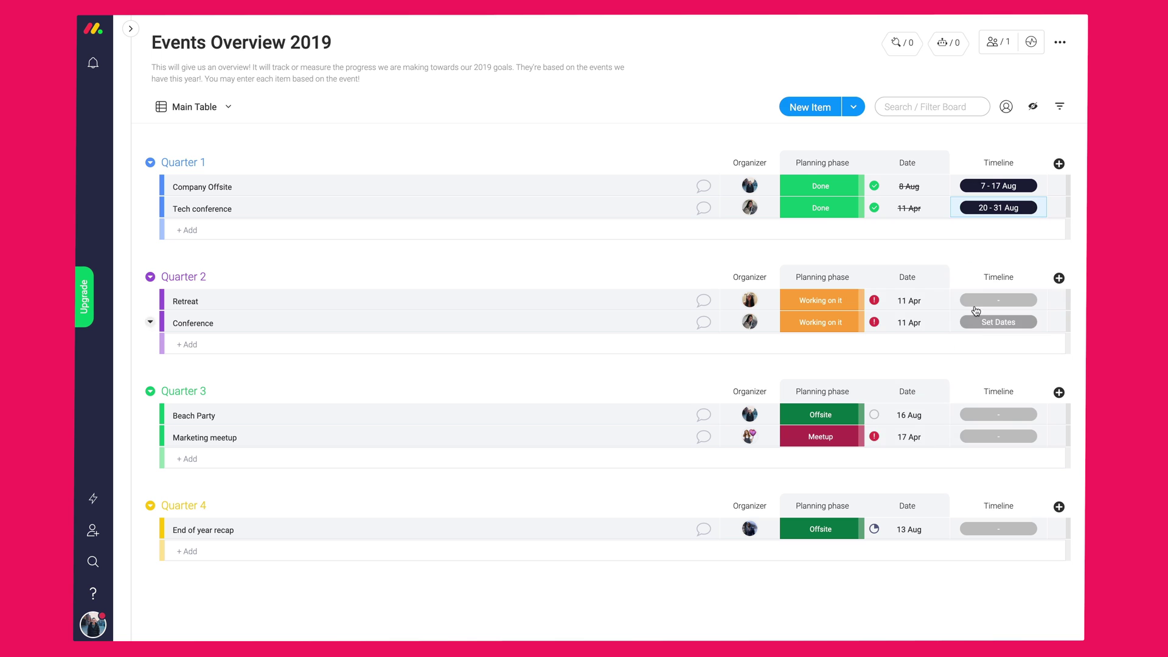
click(976, 311)
click(967, 474)
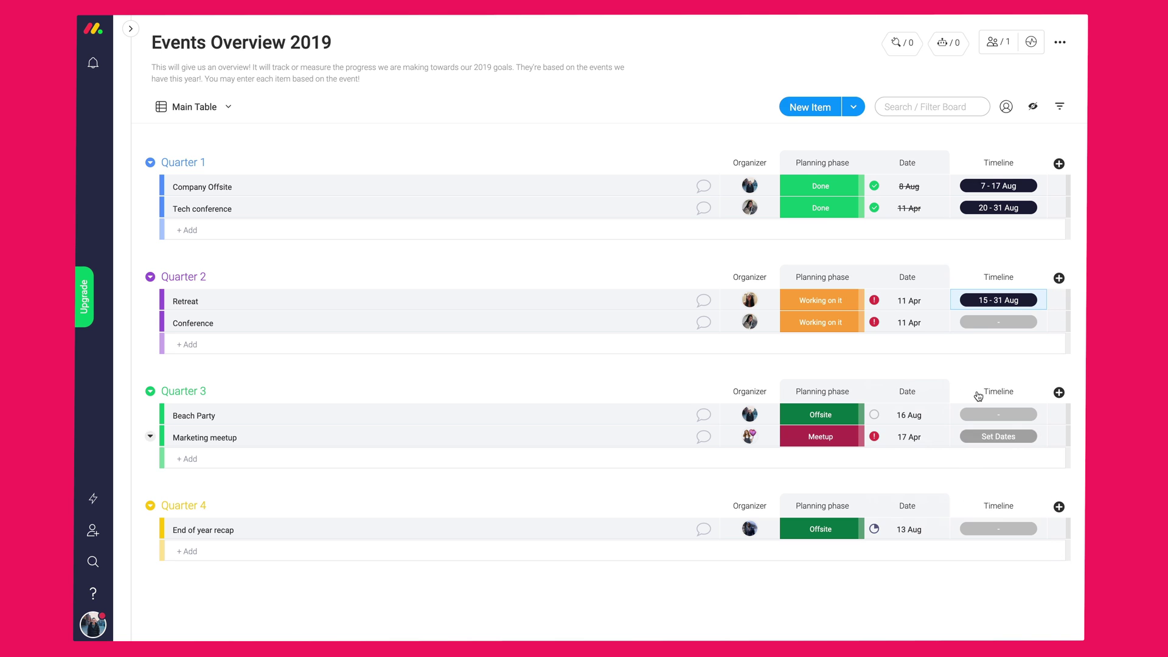
- Set Conference's timeline to 27–31 Aug and Beach Party's to 1–13 Sep
click(998, 322)
click(918, 542)
click(1016, 541)
click(998, 415)
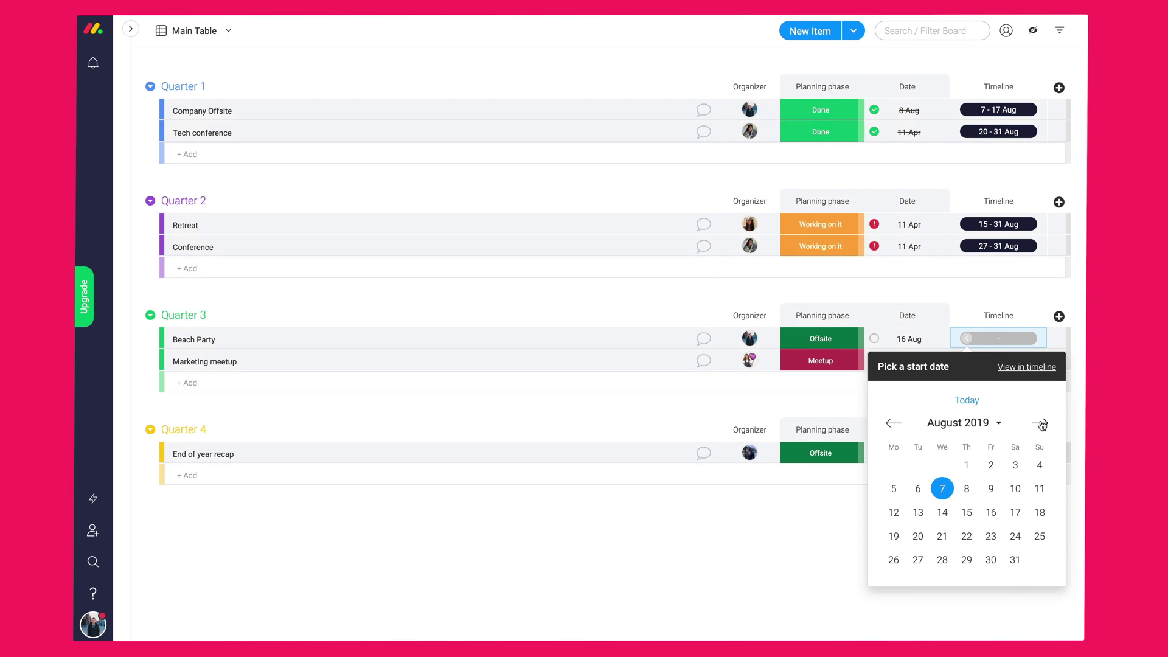
click(1041, 424)
click(1039, 465)
- Set Marketing meetup's timeline to 10–21 Sep and End of year recap's to 16 Oct–30 Nov
click(991, 534)
click(999, 361)
click(1040, 445)
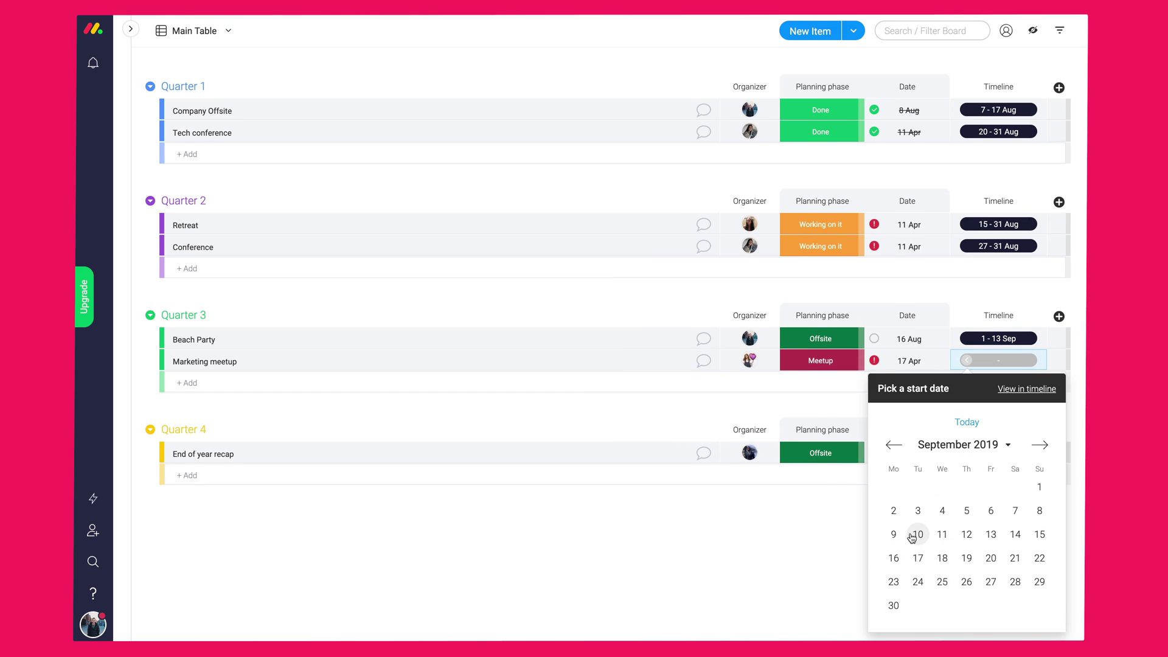
click(917, 534)
click(1015, 557)
click(998, 452)
click(1040, 423)
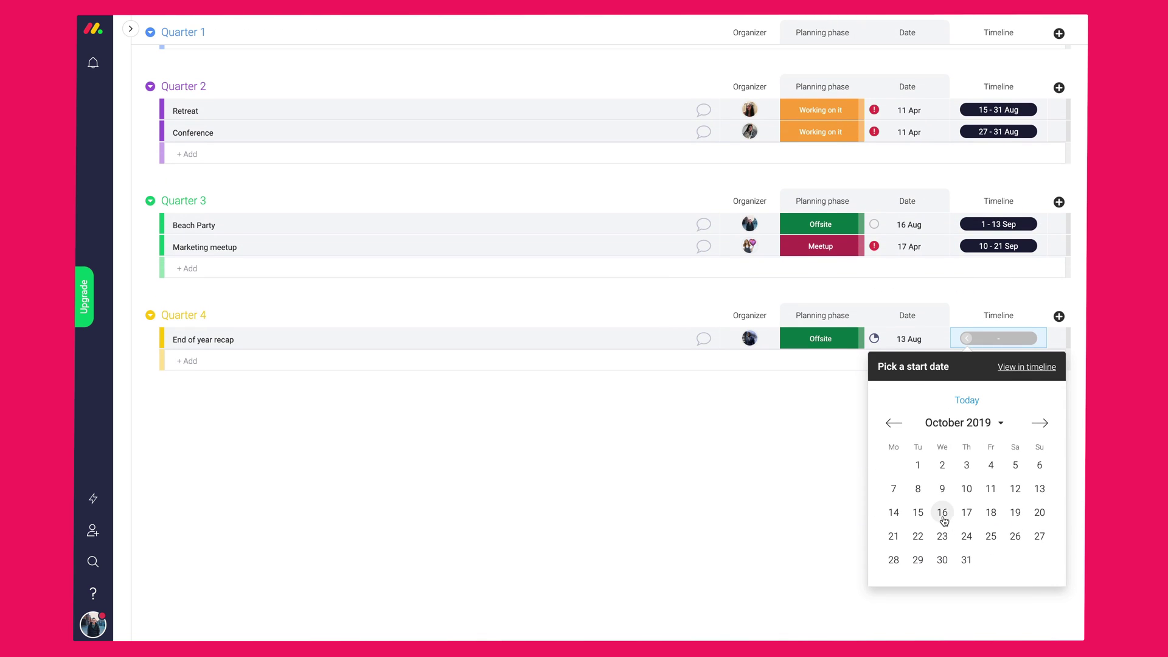
click(942, 513)
click(1040, 423)
click(1016, 560)
scroll(988, 550, up, 3)
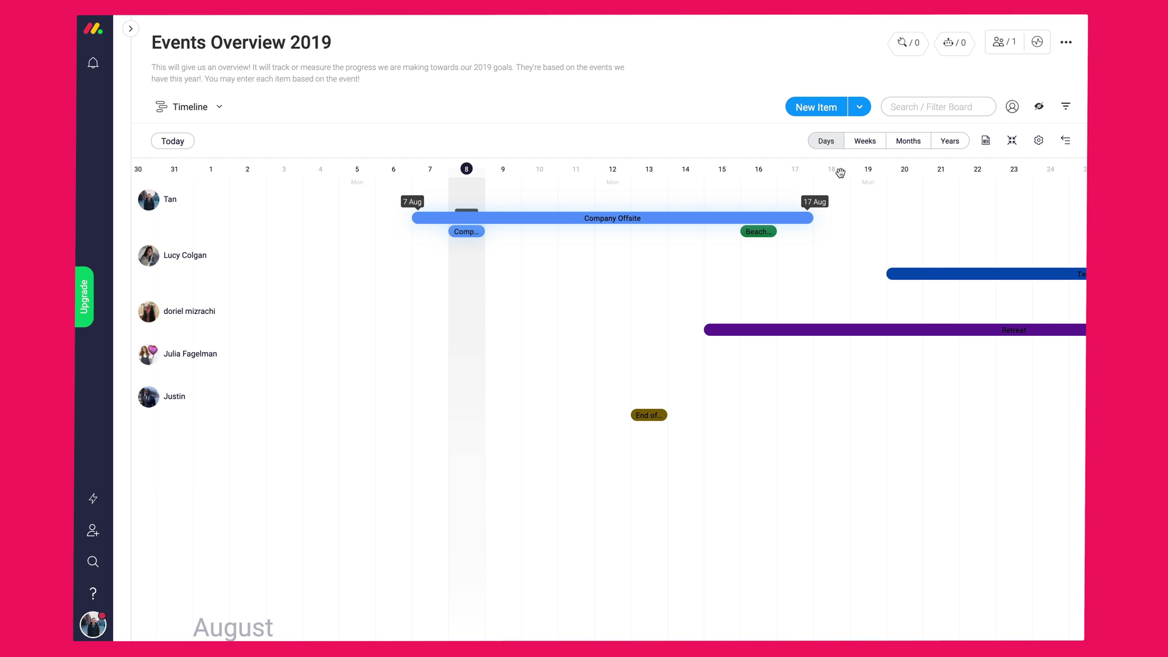
- On the timeline, move Company Offsite to 15–20 Aug and shift Tech conference earlier
drag(723, 165, 430, 165)
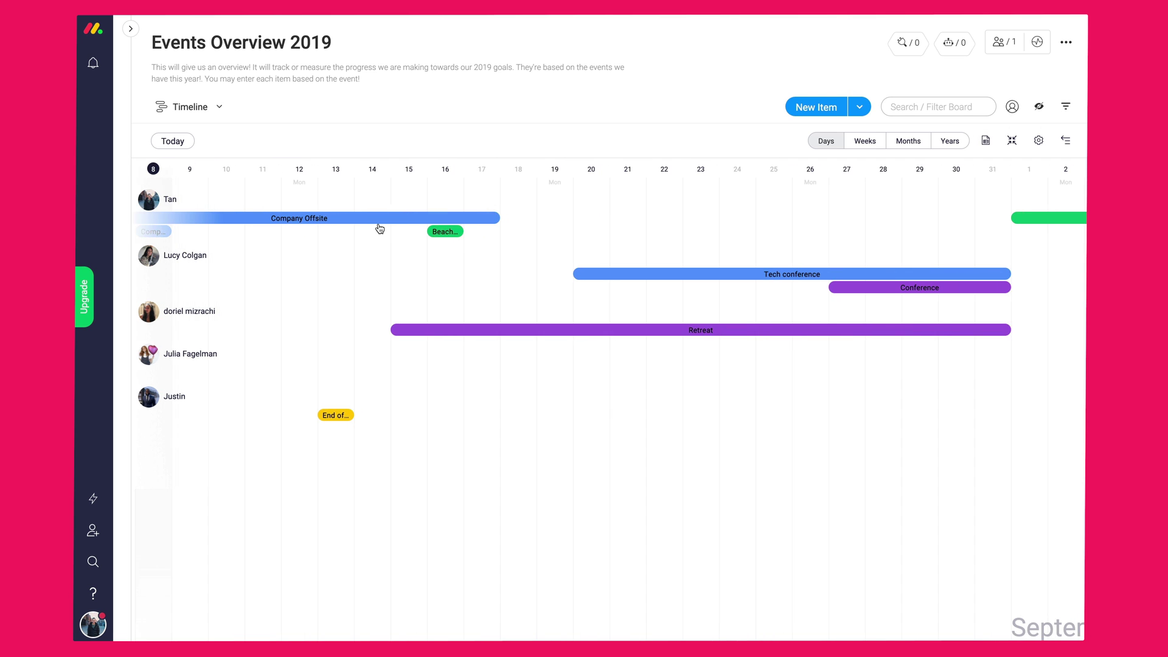
drag(379, 219, 672, 219)
drag(789, 219, 610, 218)
drag(439, 232, 421, 295)
drag(982, 269, 863, 275)
- In timeline settings, try grouping by Planning phase and none, then settle on quarter groups
click(1039, 140)
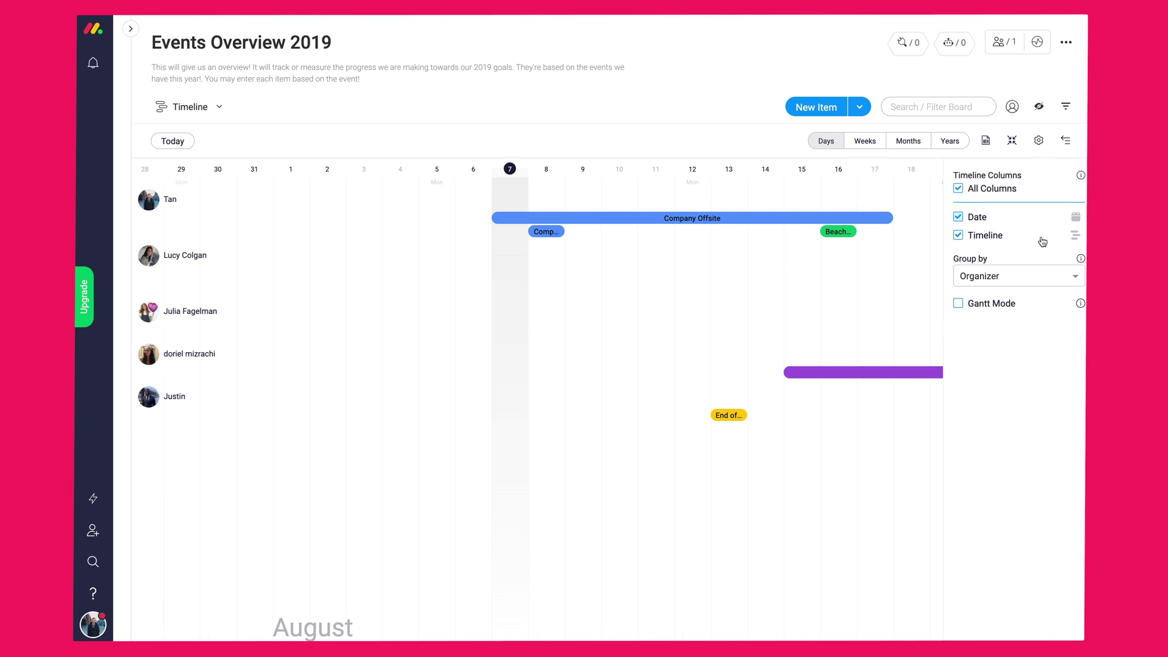
click(1026, 278)
click(1014, 322)
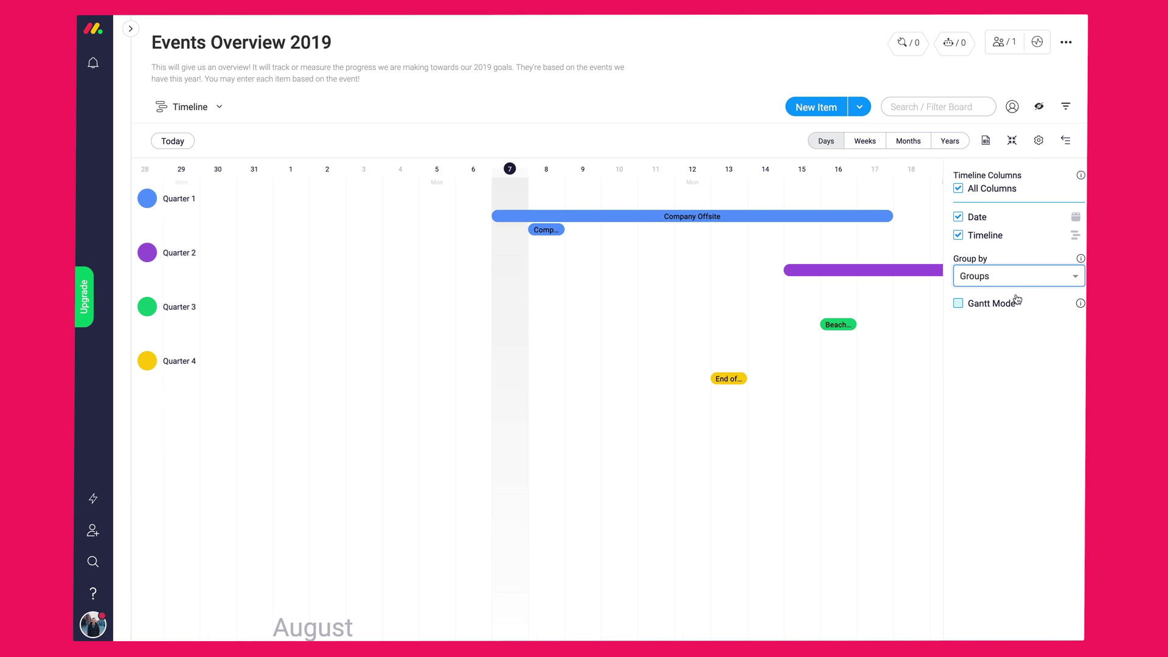
click(1019, 282)
click(1000, 367)
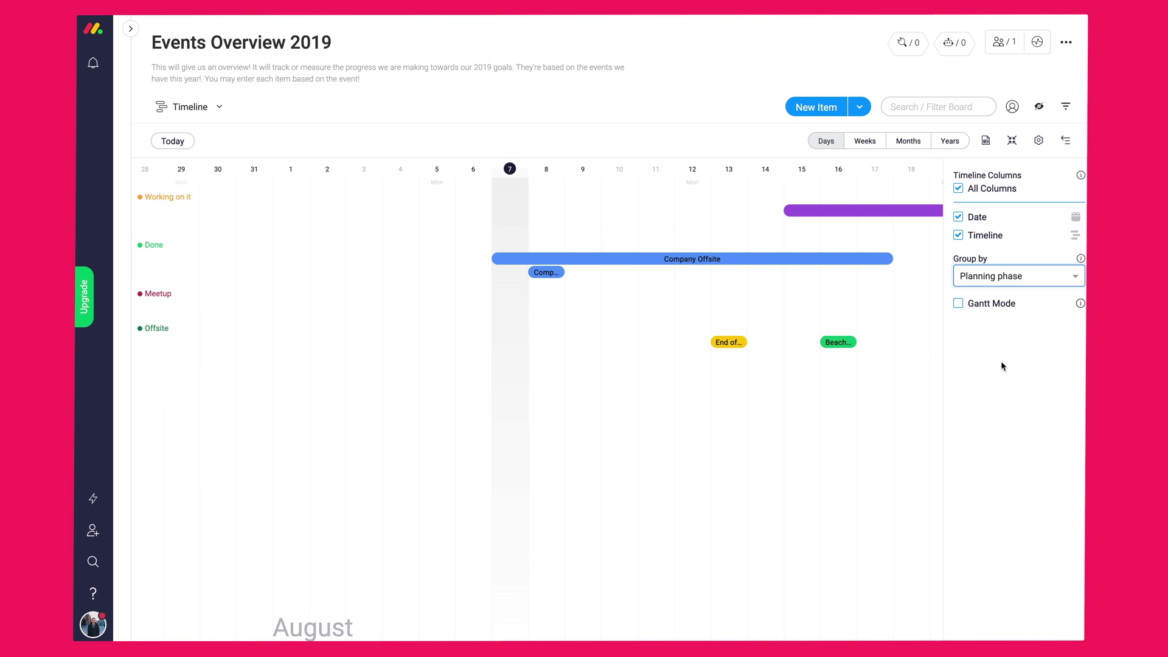
click(1008, 285)
click(1002, 302)
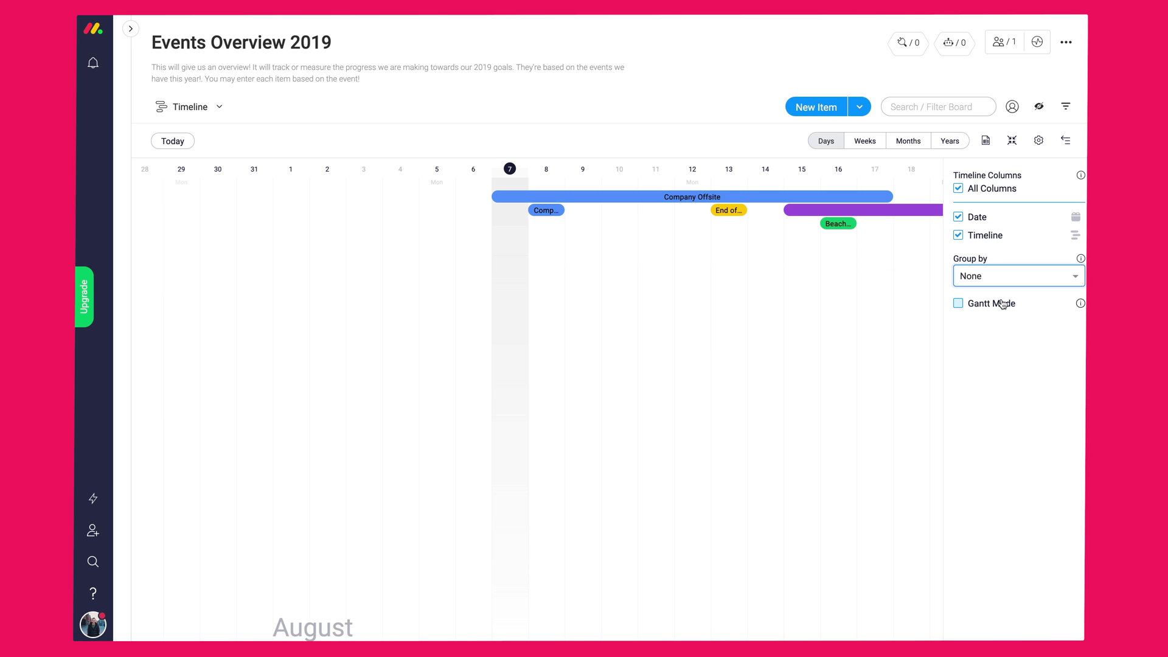
click(1010, 277)
click(1004, 321)
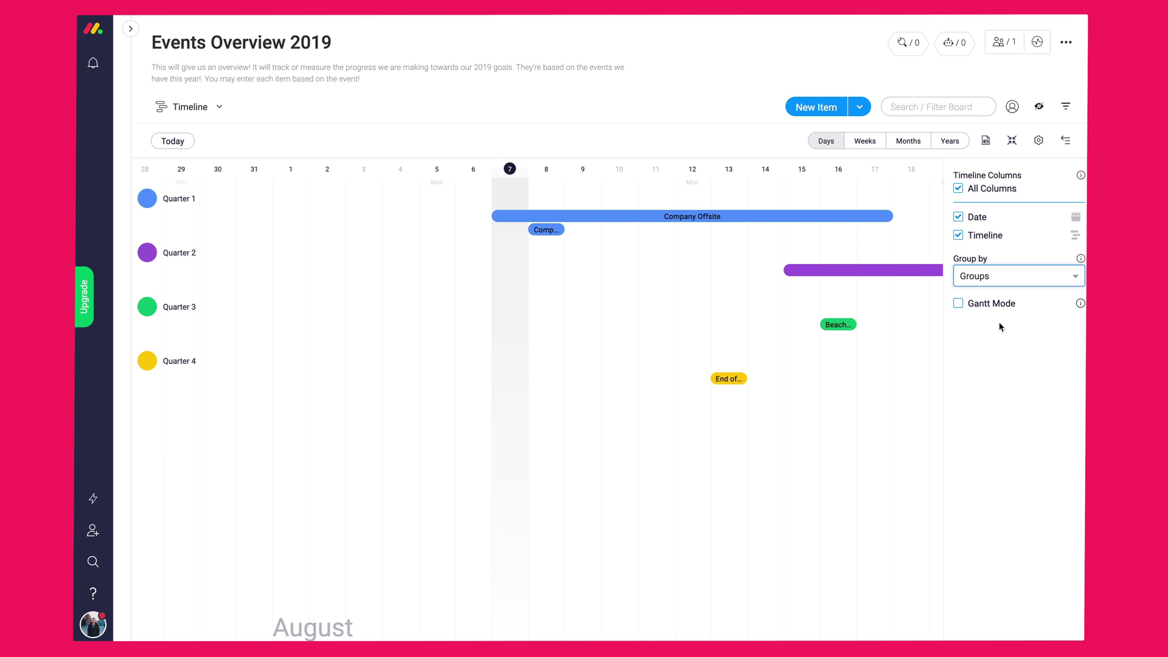
- Turn on Gantt mode and return to the Main Table view
click(995, 312)
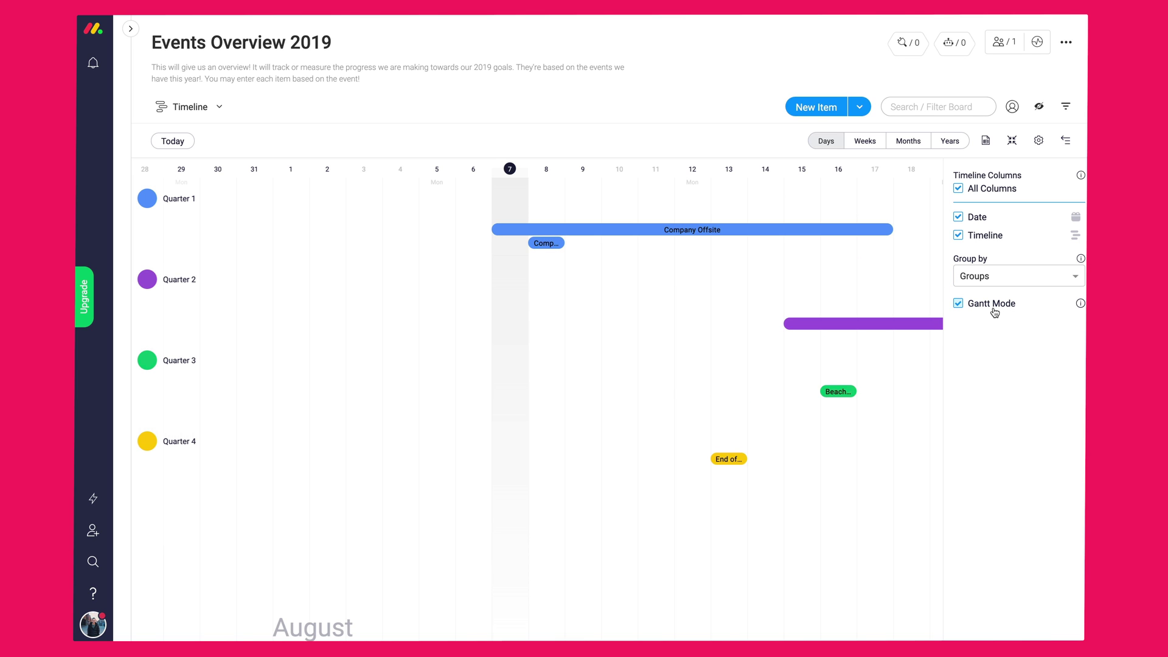
click(1039, 142)
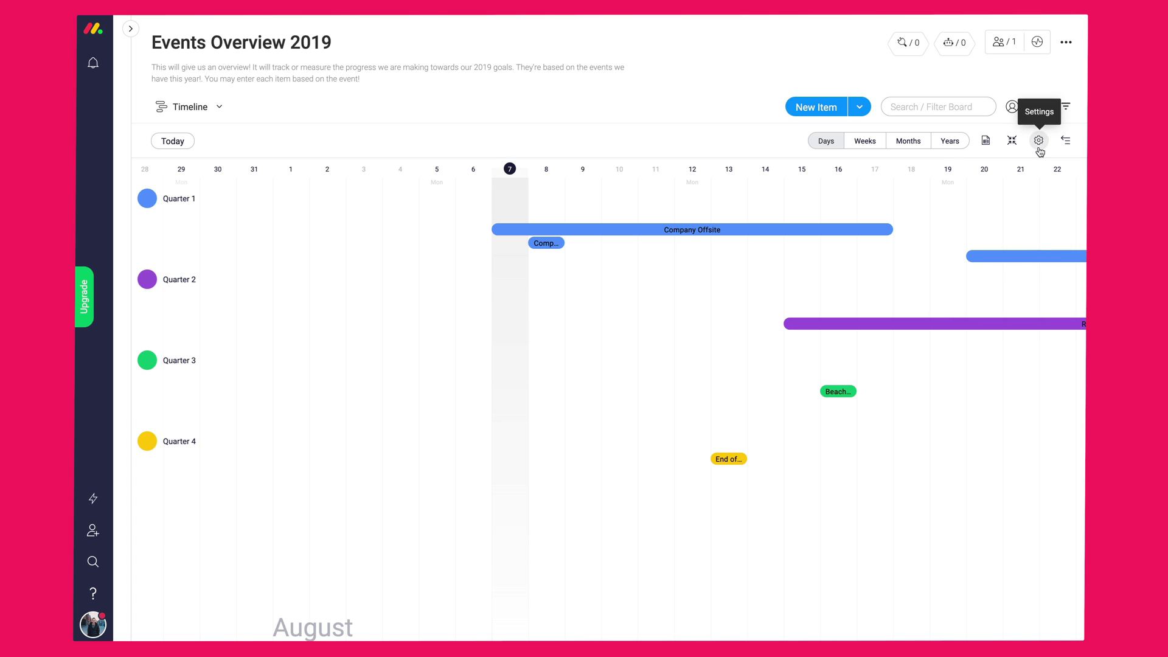
click(219, 107)
click(176, 204)
- Add a Numbers column in dollars and rename it Budget
click(1058, 163)
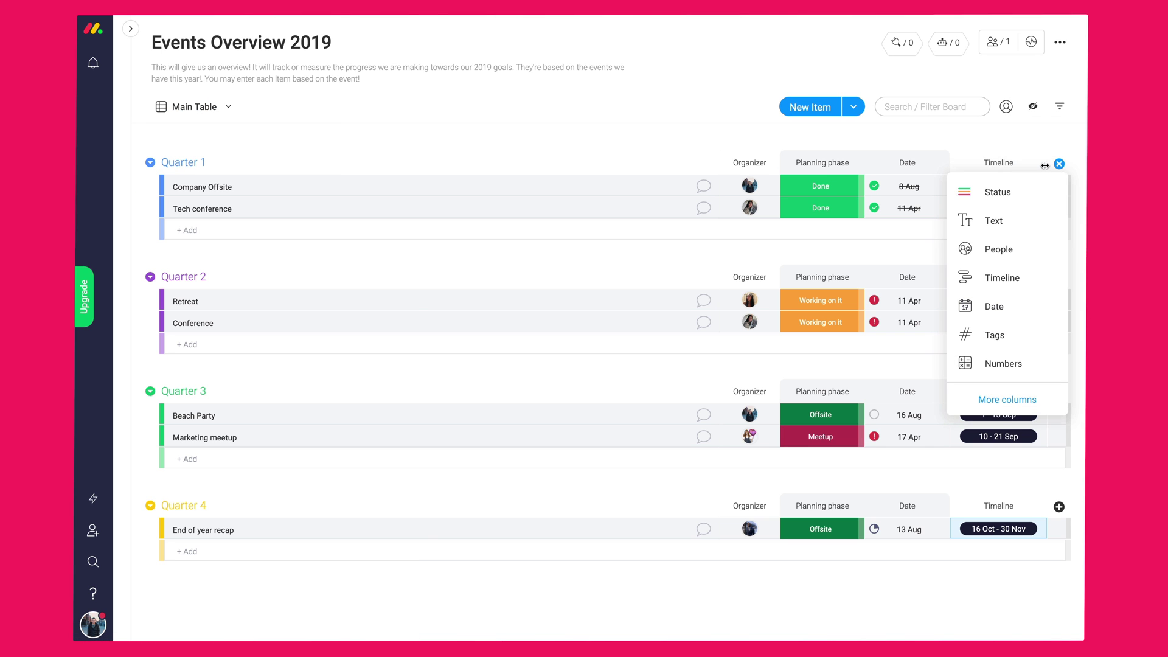
click(1019, 364)
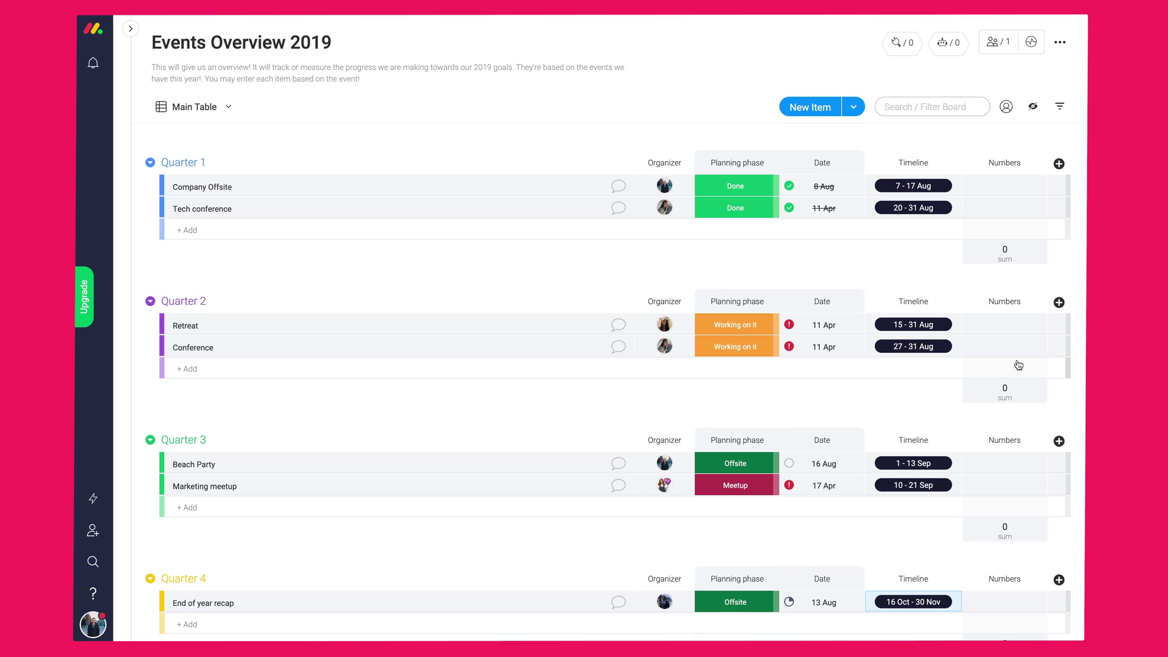
click(1004, 261)
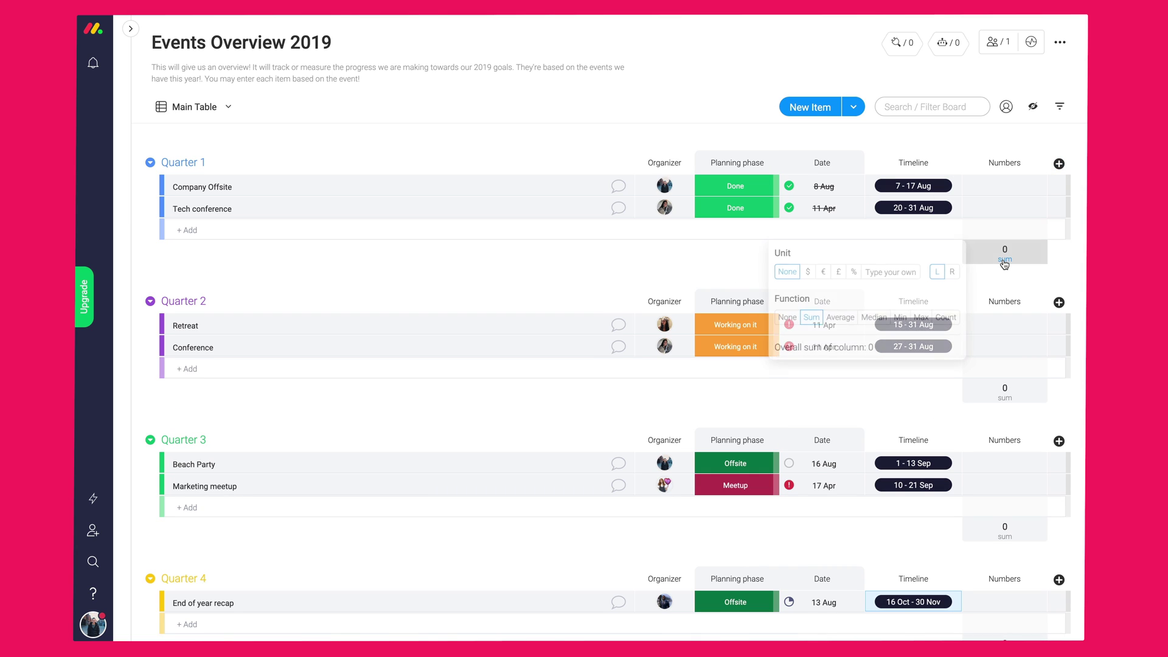
click(805, 274)
click(1005, 163)
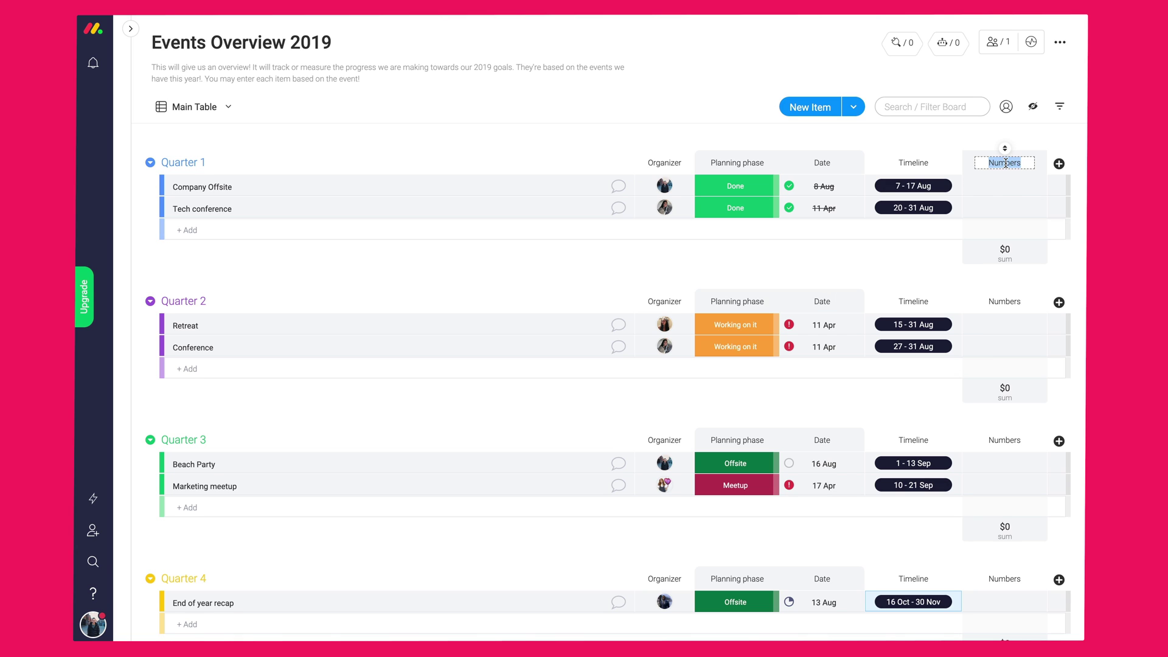
text(Budget)
click(1005, 185)
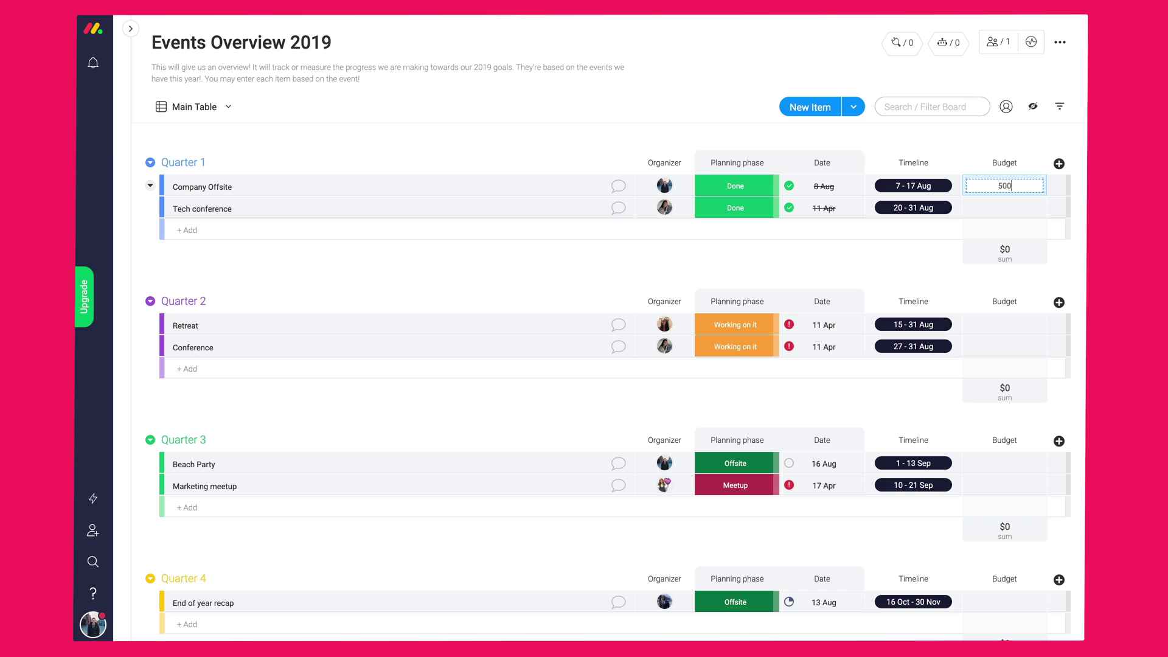
- Enter the event budgets: 12030, 241200, 436,600, 20,000 and 60000
key(Return)
key(Return)
click(1005, 324)
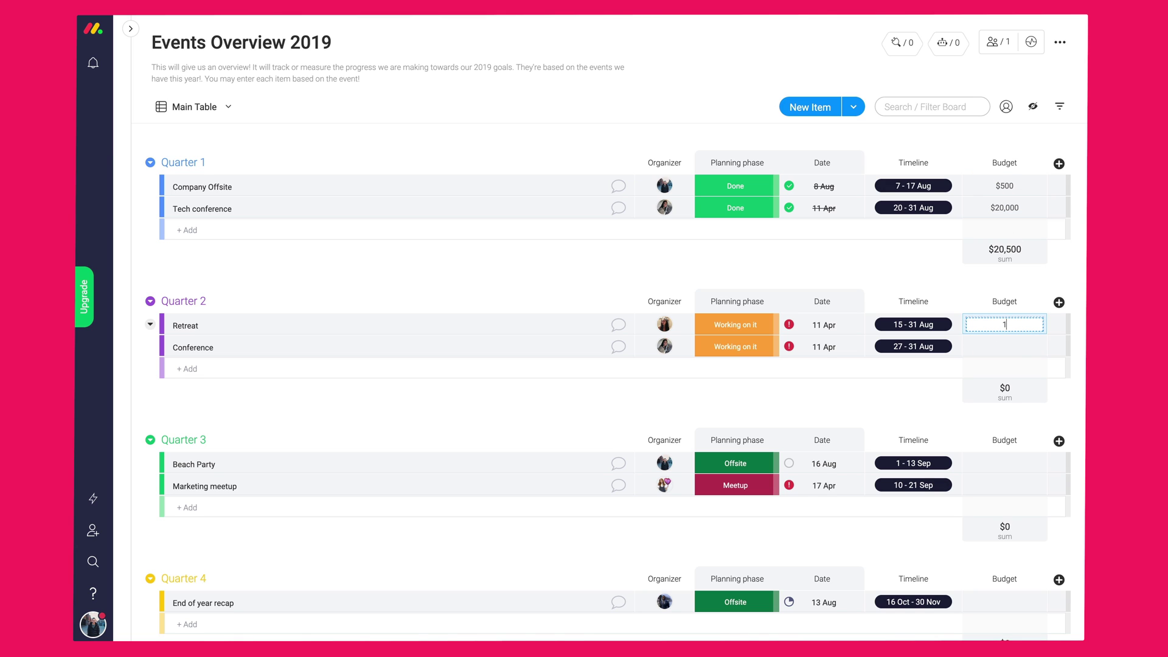
text(12030)
key(Return)
click(1005, 346)
text(241200)
click(1013, 464)
text(436,60)
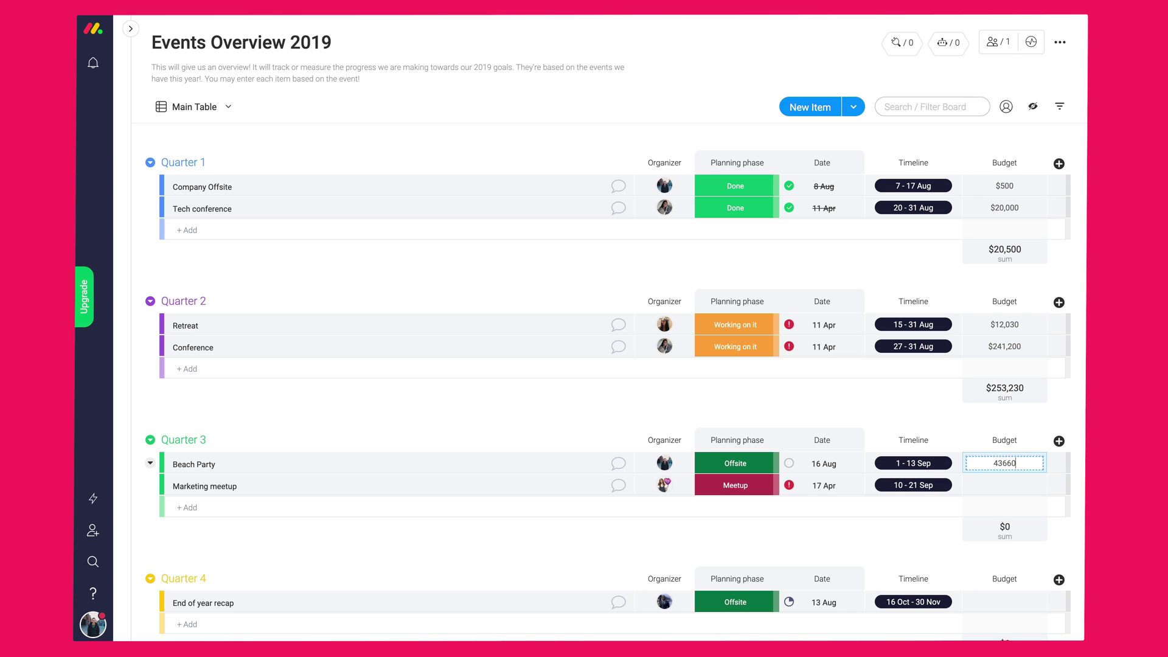
text(0)
key(Return)
text(20,000)
key(Return)
text(60000)
key(Return)
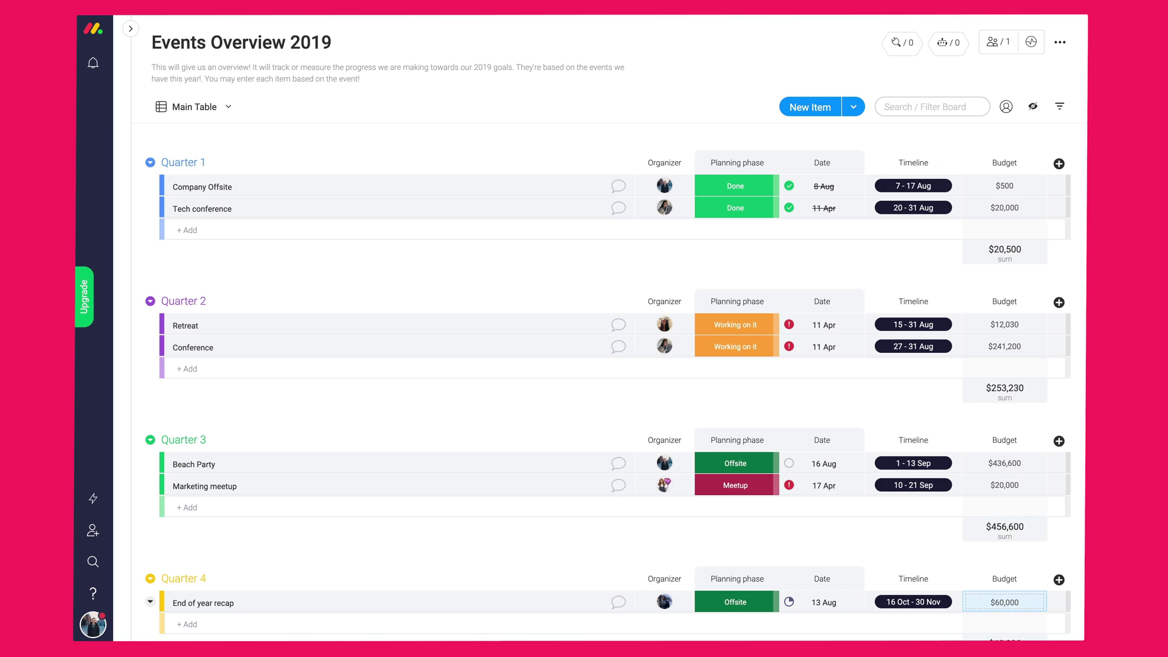
- Keep the Budget sum in dollars after briefly switching it to pounds
click(1004, 253)
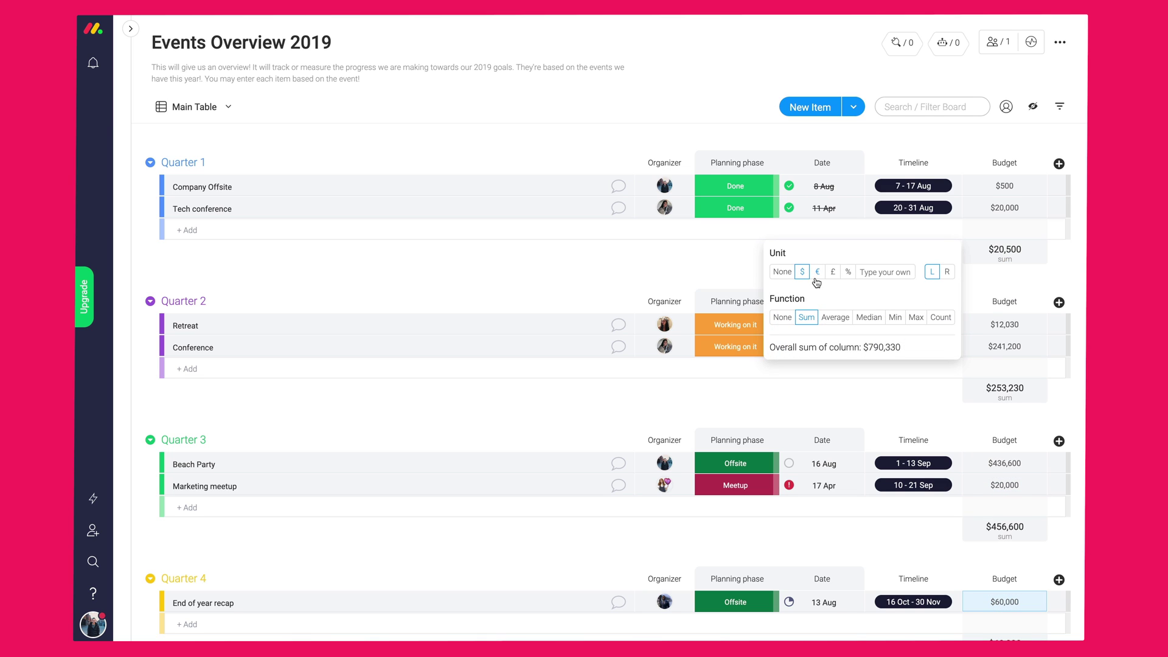
click(832, 273)
click(802, 273)
click(676, 272)
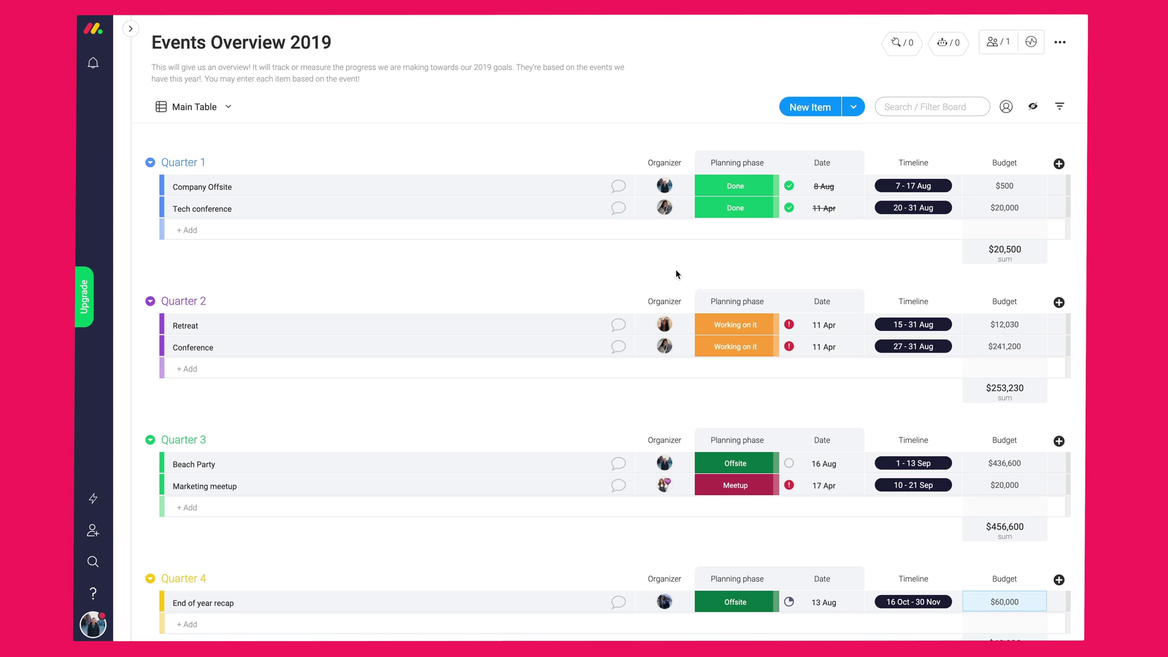
- Add a Tags column, tagging Company Offsite, Tech conference and Conference #BestPractices, the rest #WalkThroughsAndFeatures
click(1059, 163)
click(997, 336)
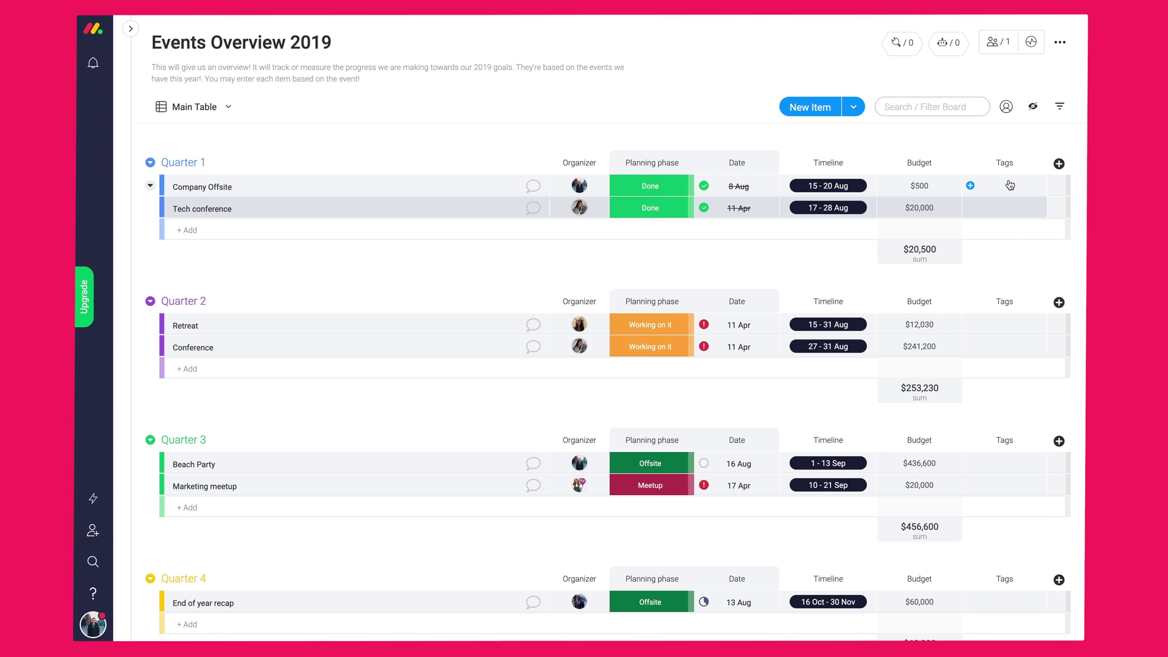
click(1007, 186)
click(961, 240)
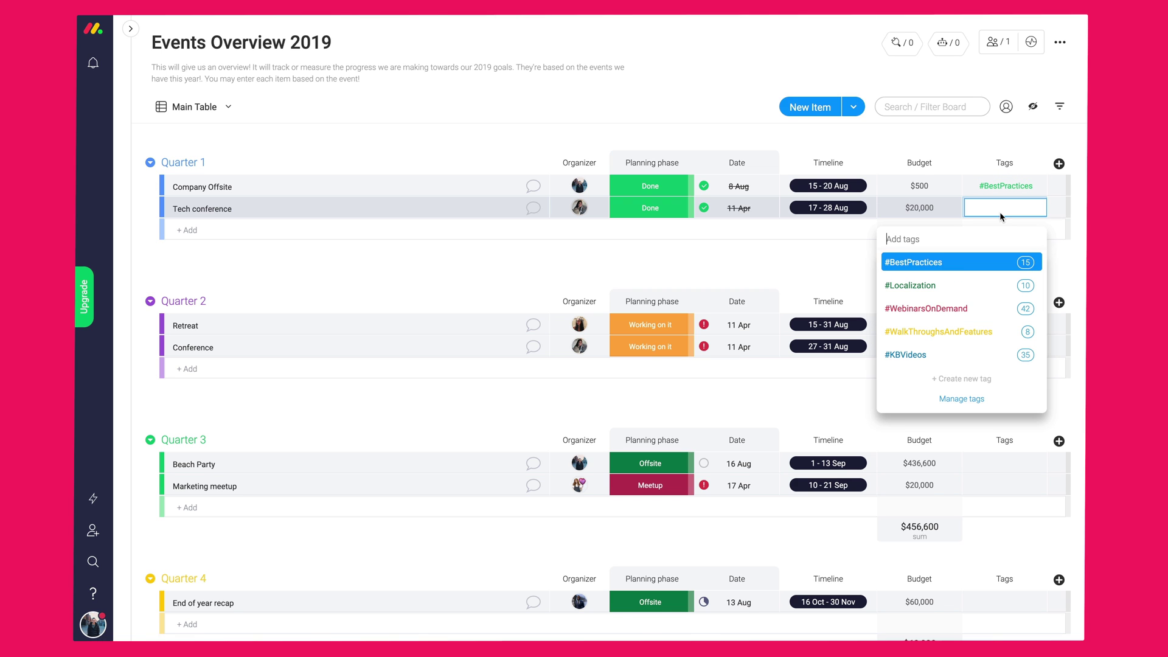
click(958, 263)
click(978, 449)
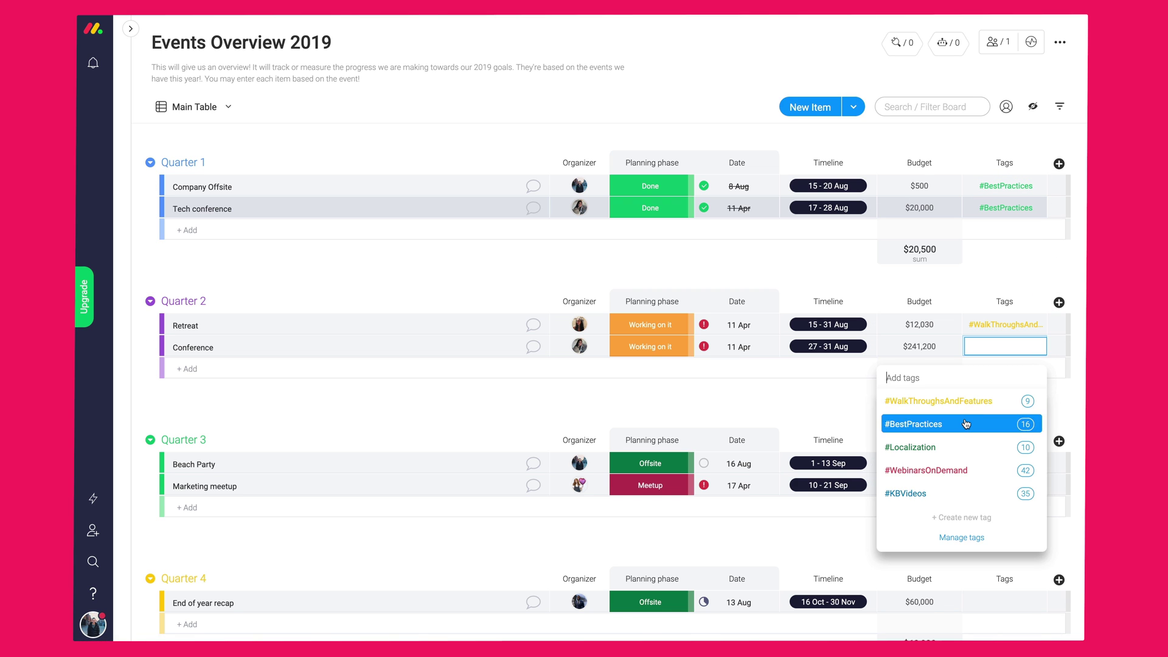
click(977, 424)
click(981, 539)
click(982, 540)
click(1004, 601)
click(963, 600)
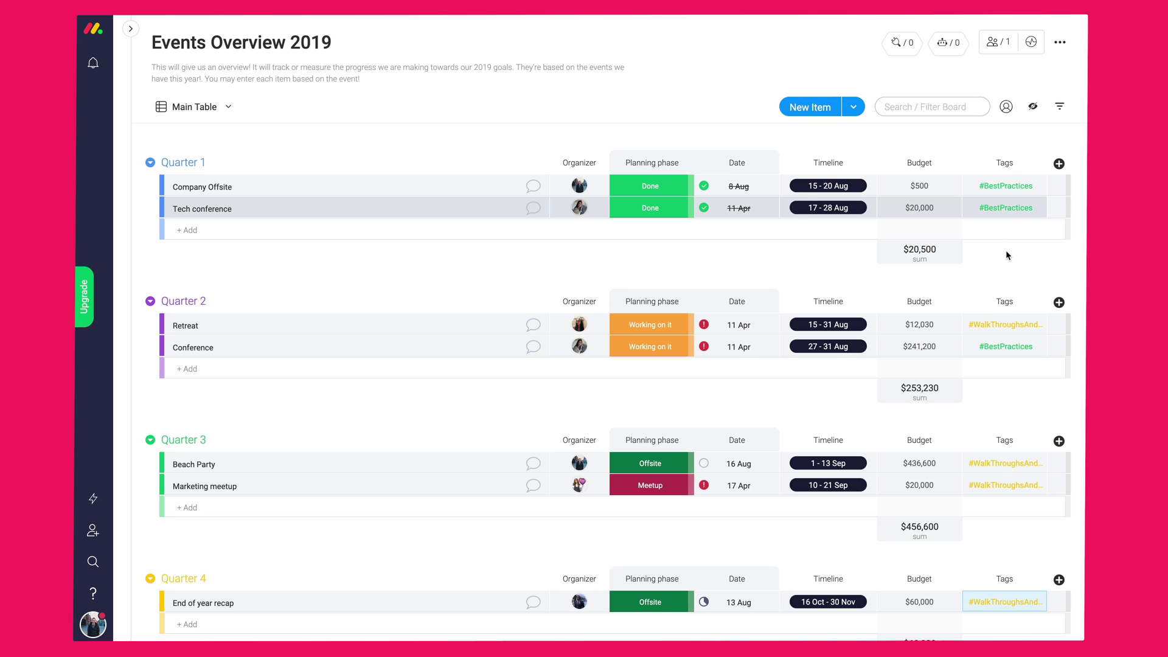
- Preview the all-boards search for #BestPractices, then close it
click(1003, 208)
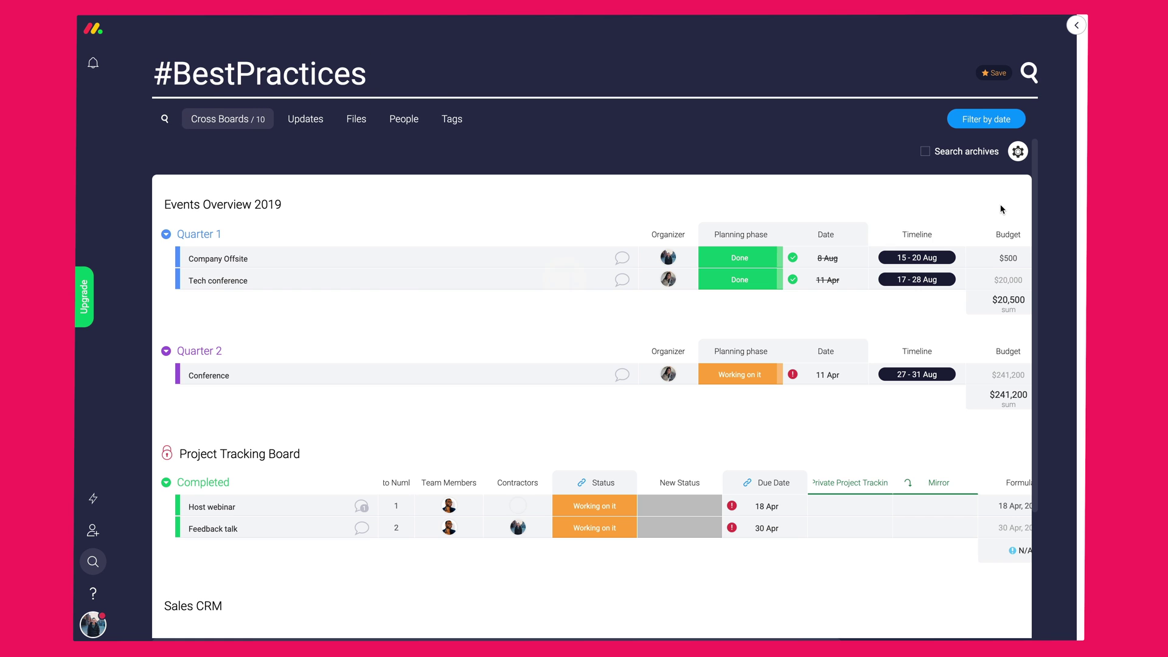
scroll(611, 328, down, 2)
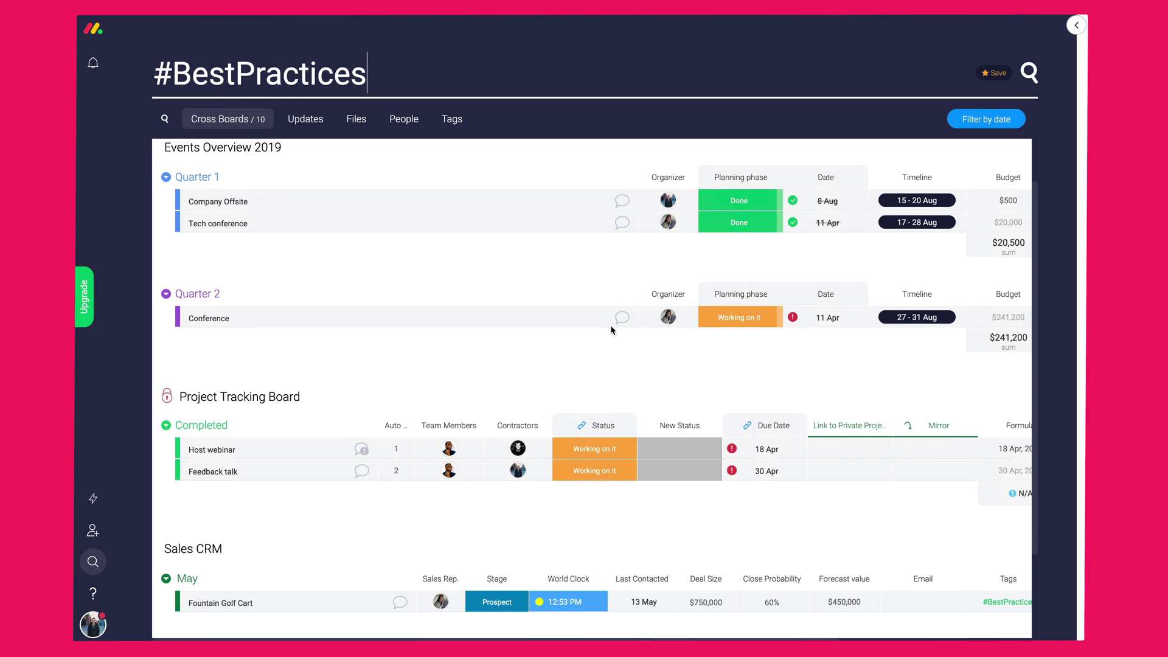
scroll(611, 327, down, 3)
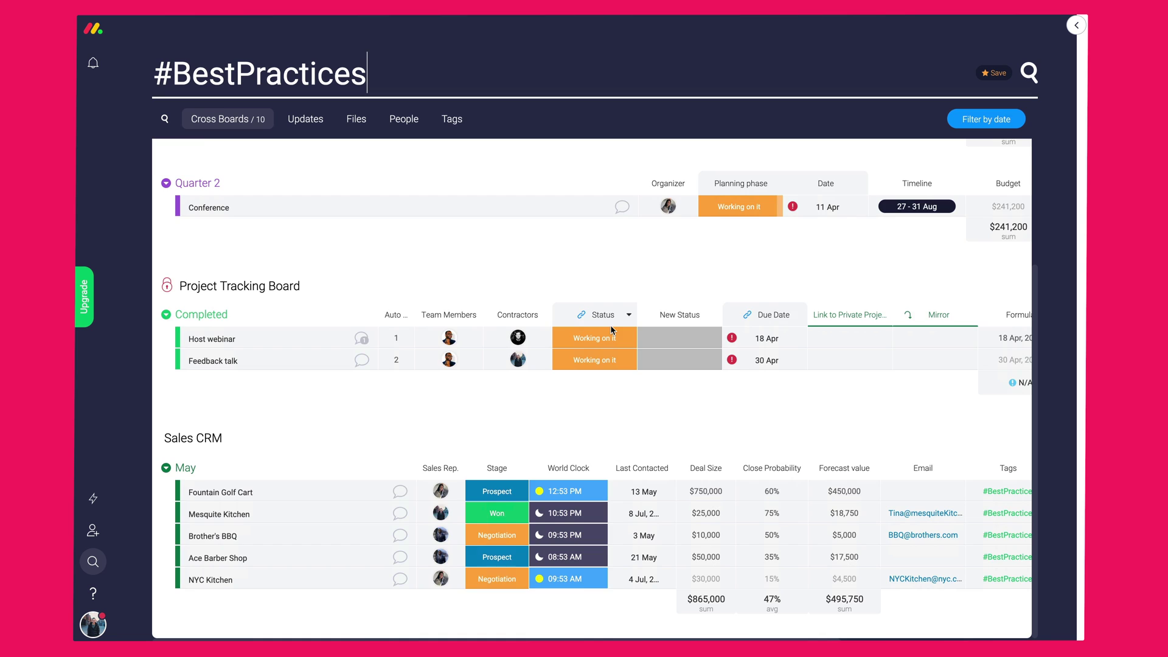
scroll(370, 290, up, 5)
click(1075, 26)
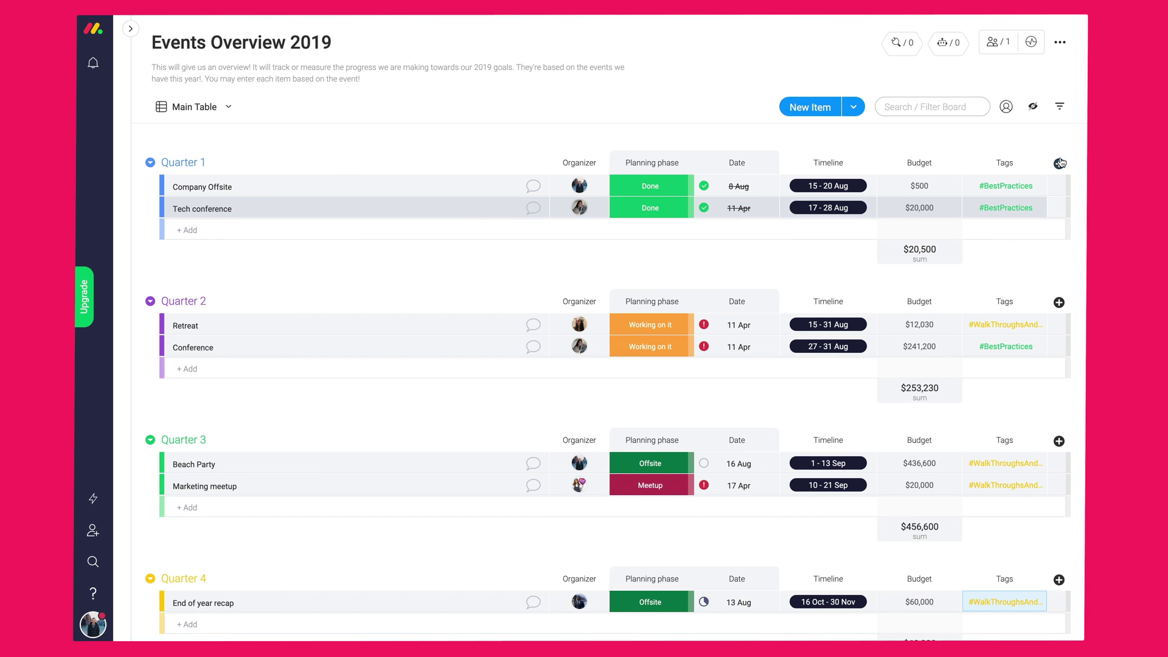
- Add a Text column with reminders 'Review and update', 'Invite PR' and 'Announce in June'
click(1060, 163)
click(1034, 225)
click(1005, 163)
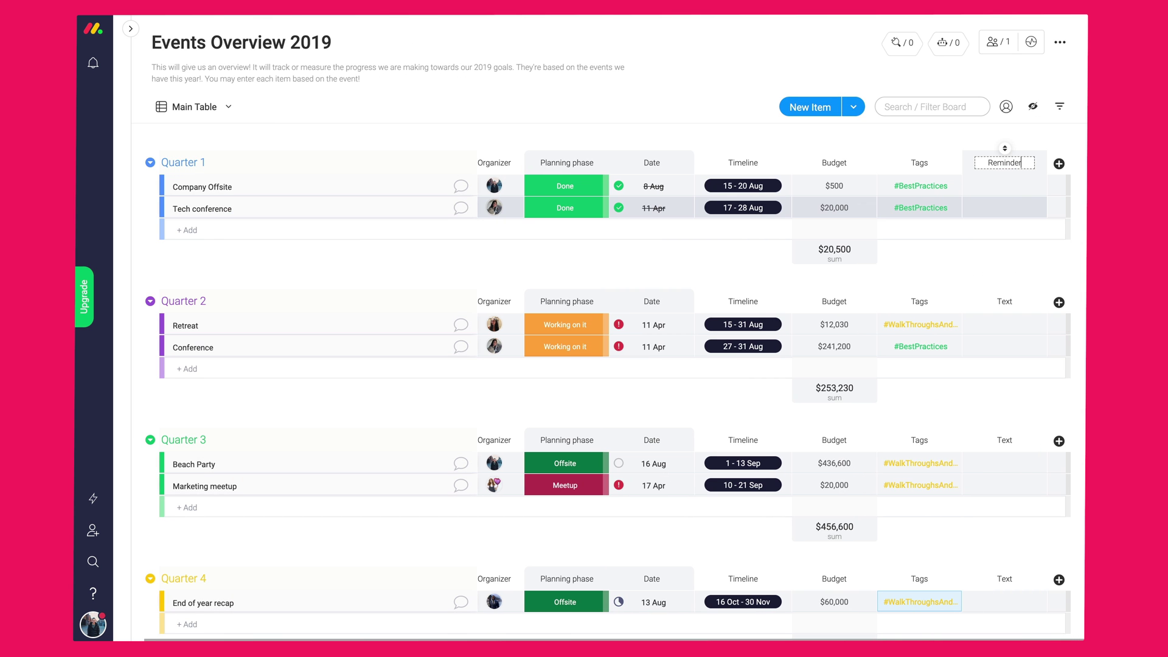
click(1004, 184)
text(Review and update ...)
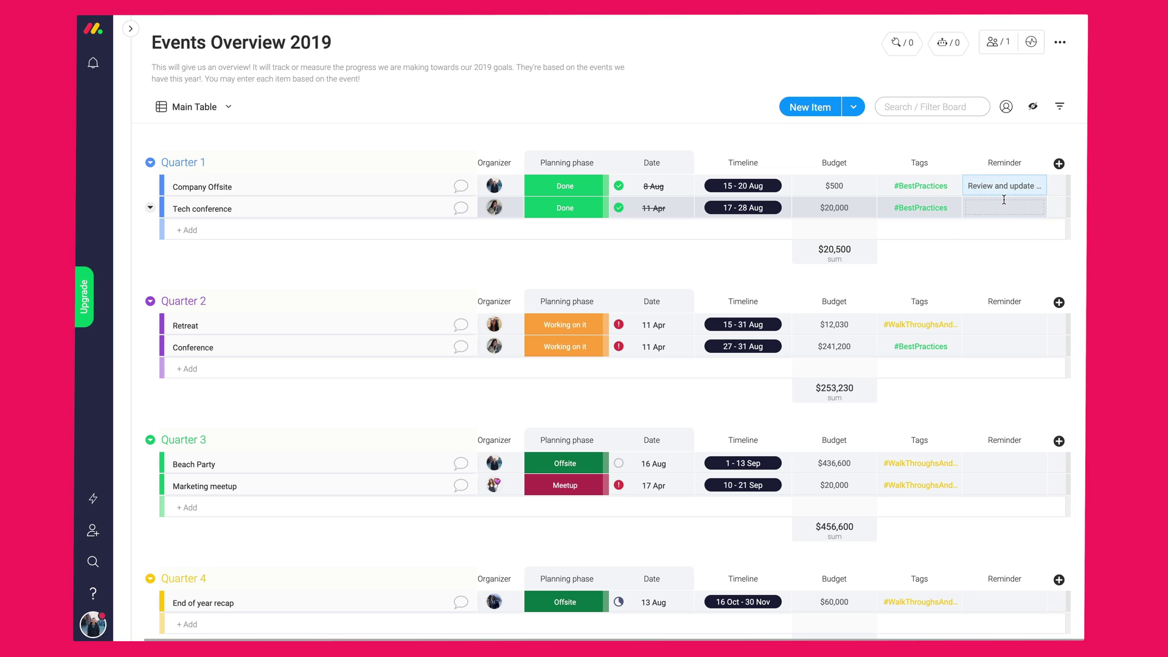
click(1005, 208)
text(Invite PR)
click(1004, 323)
text(Announce i)
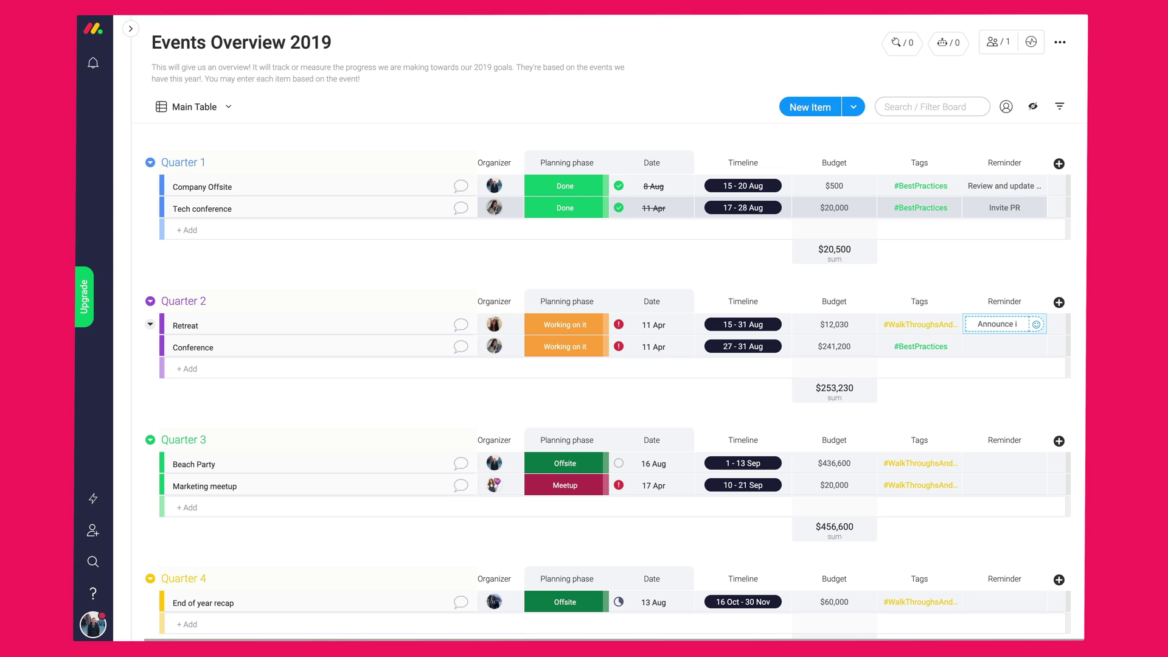
text(n June)
- Add reminders 'Update PR team', 'A surprise party for the team', 'Make consistent events' and 'Announce in June'
click(1005, 346)
text(Update PR tea)
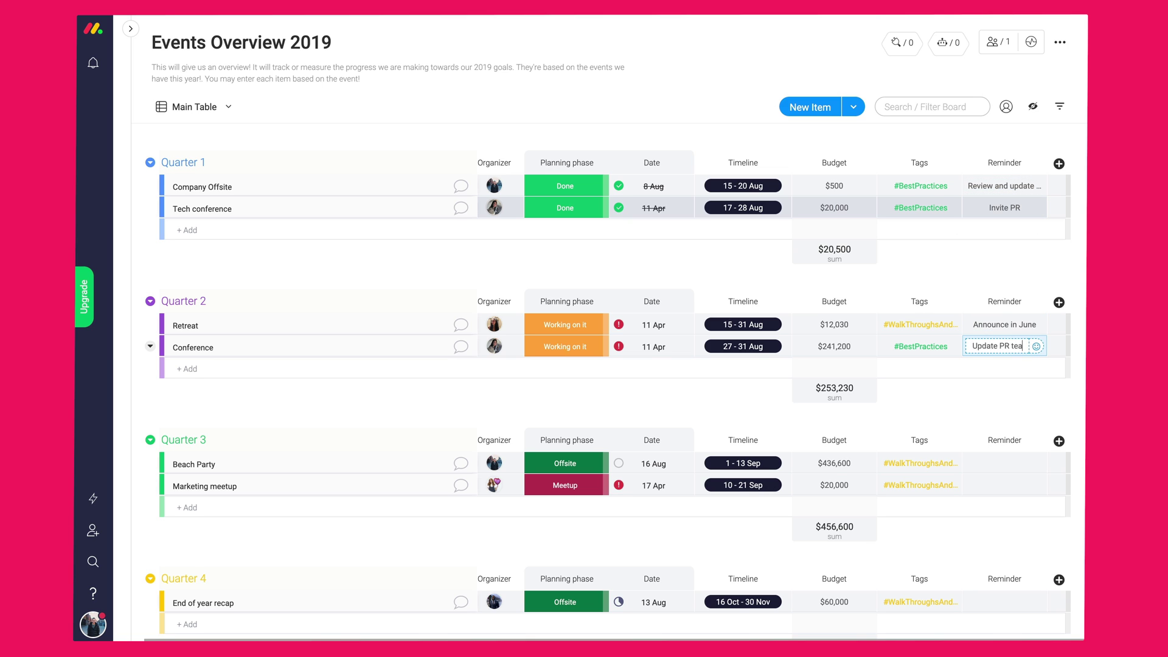
text(m)
click(1004, 463)
text(A surprise party for the team)
click(984, 485)
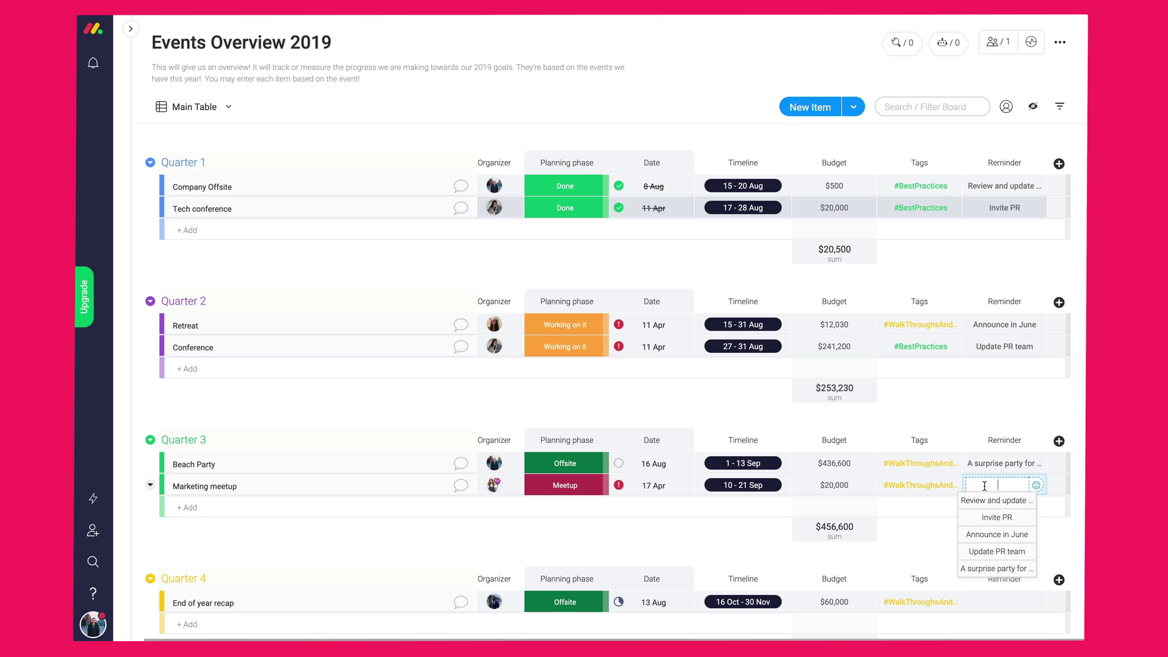
text(Make consistent events)
click(1005, 601)
click(997, 589)
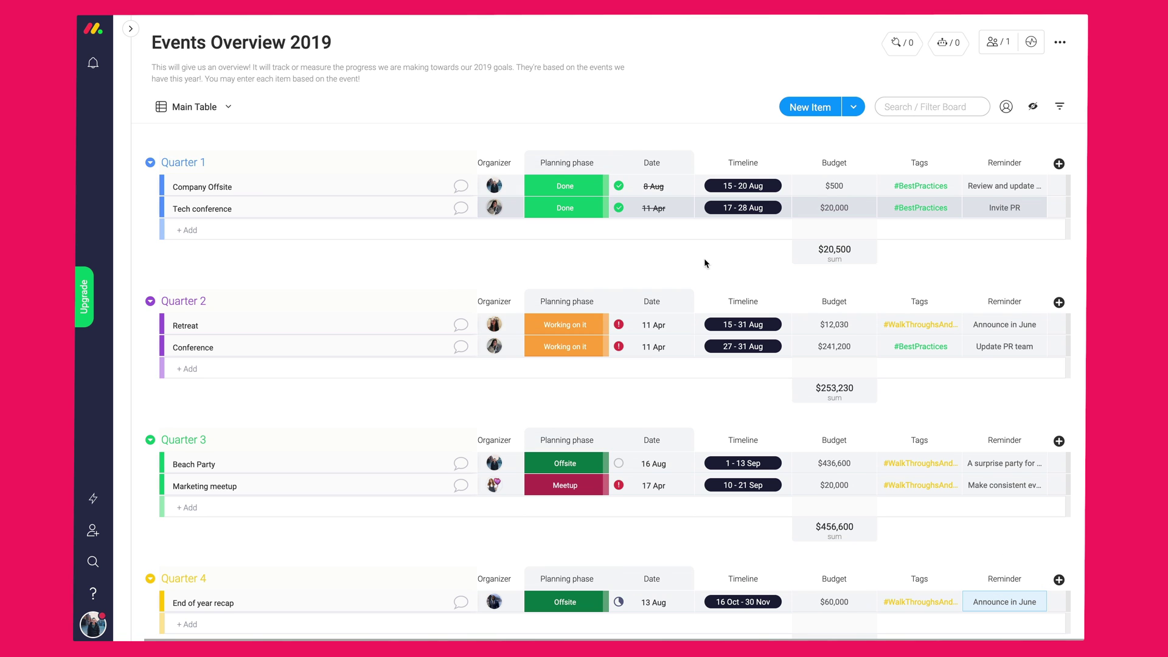
click(1059, 163)
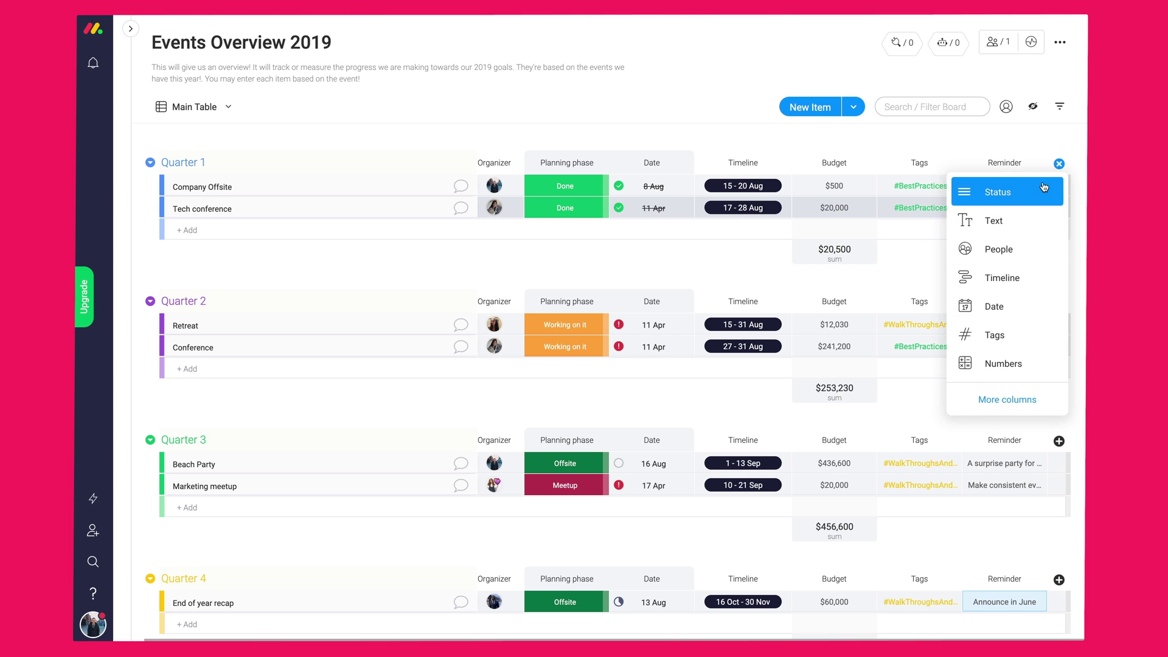
click(1008, 401)
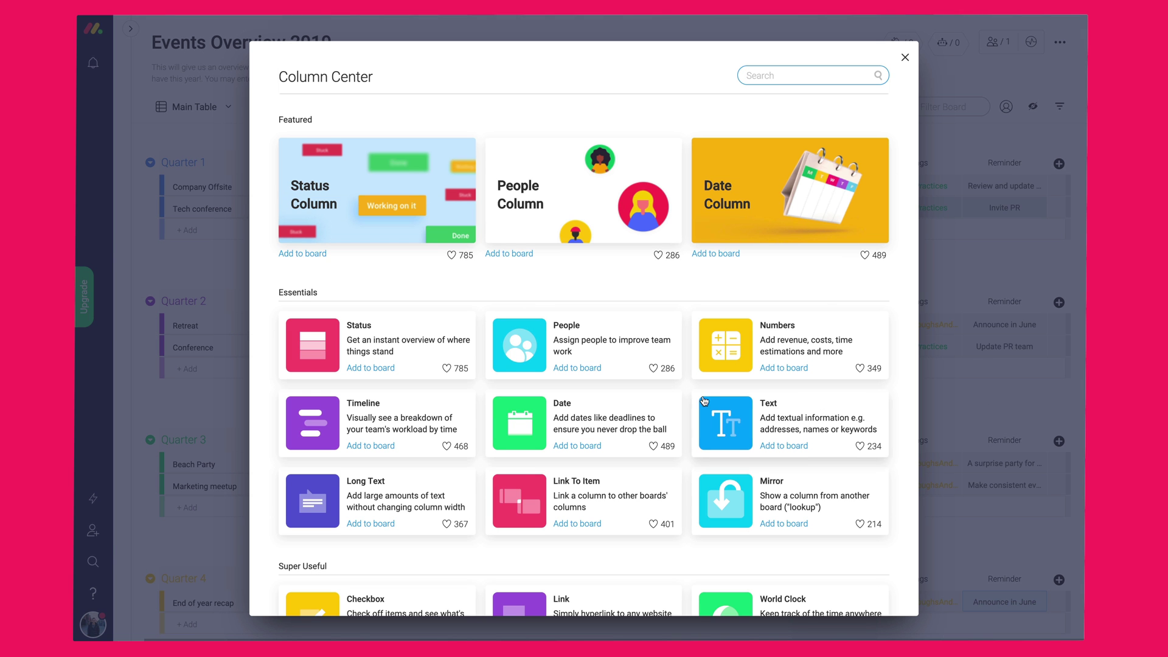
scroll(511, 381, down, 4)
scroll(511, 380, down, 12)
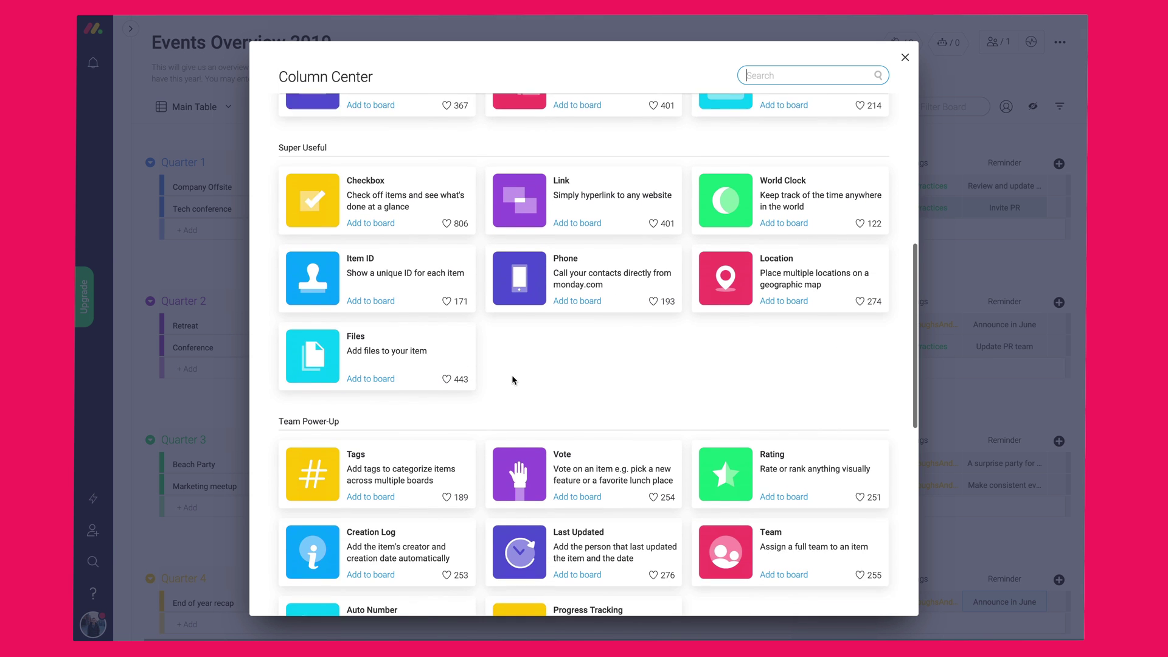
scroll(549, 356, up, 16)
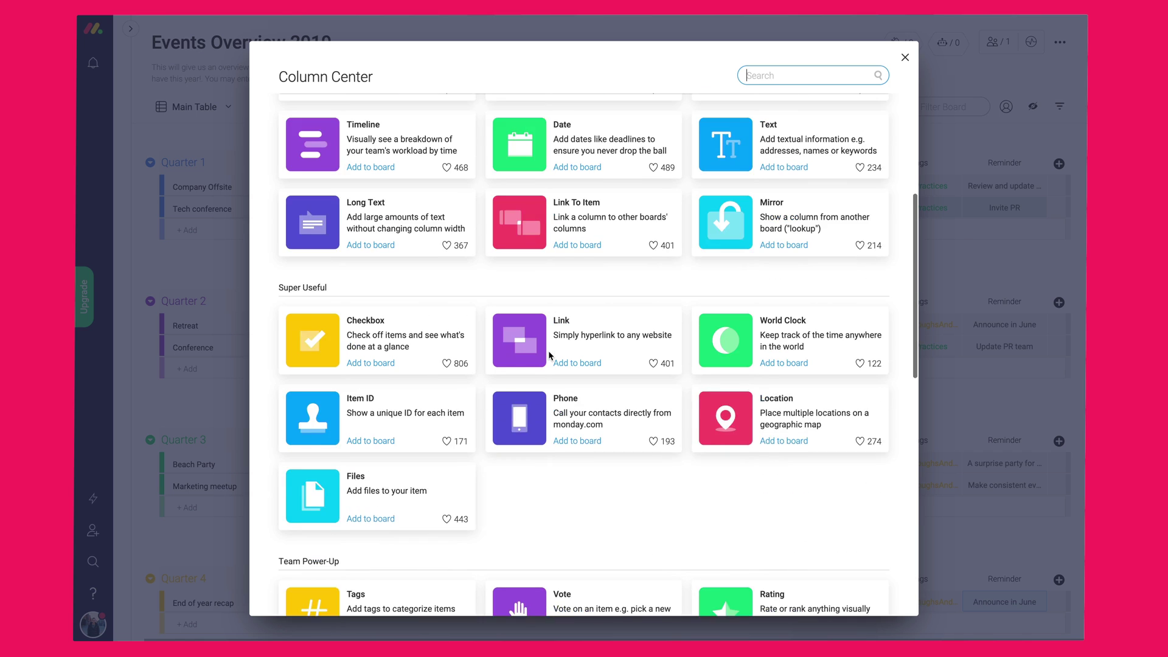
click(905, 59)
scroll(608, 109, up, 1)
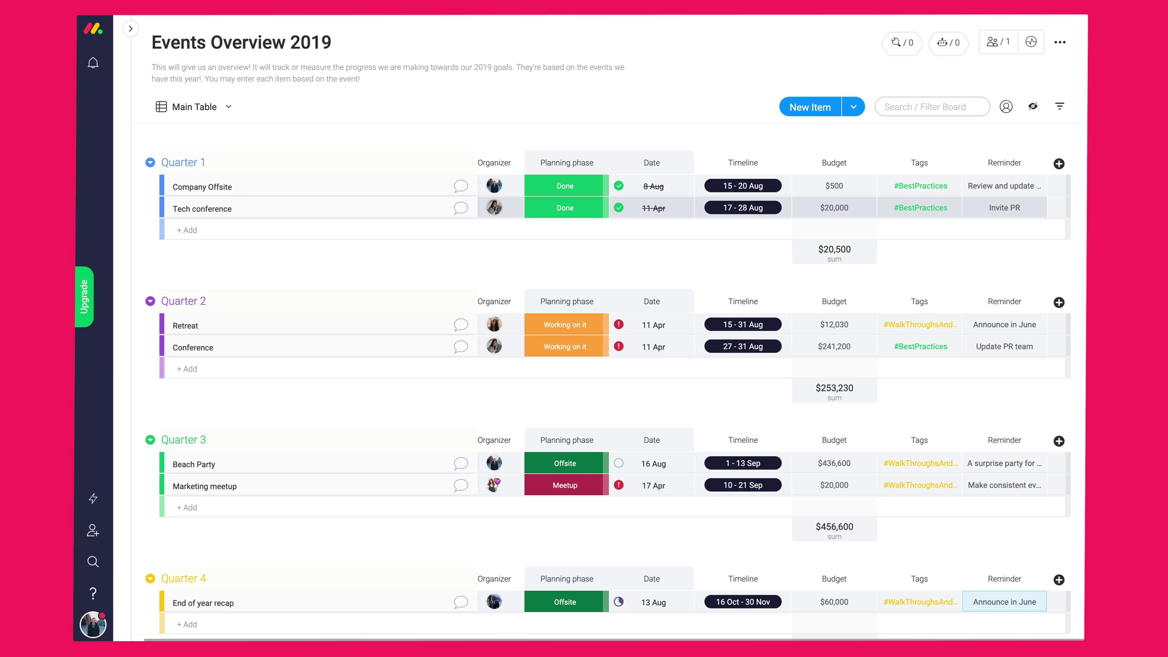
- Browse the Views Center catalogue of board views, then close it
click(229, 109)
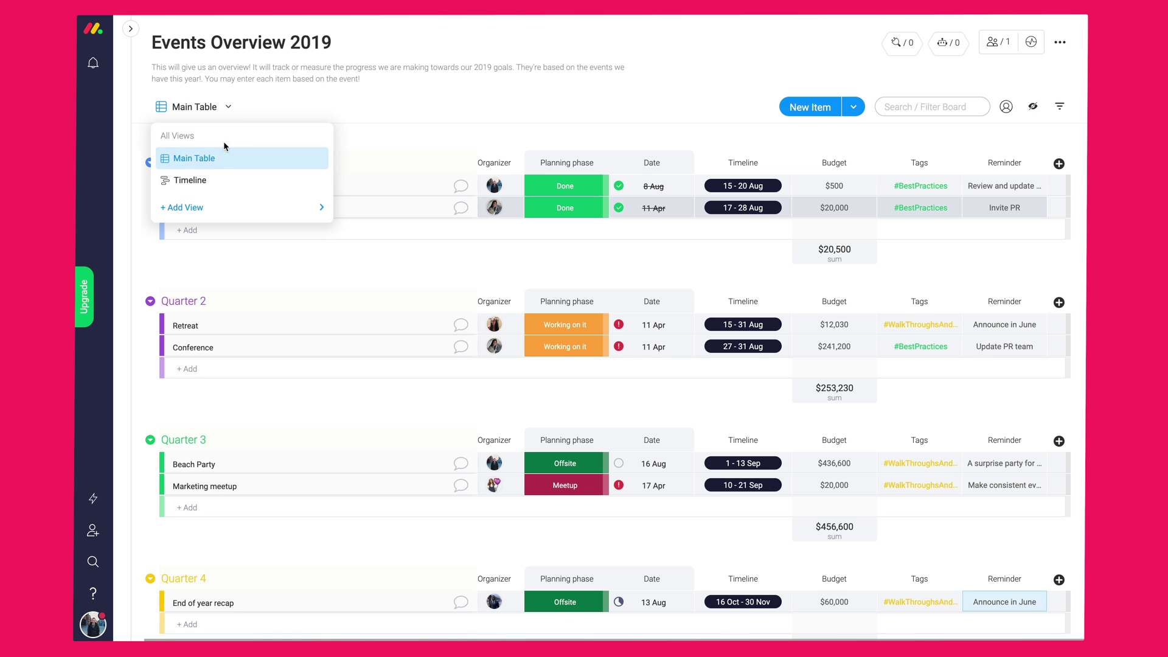
mouse_move(211, 213)
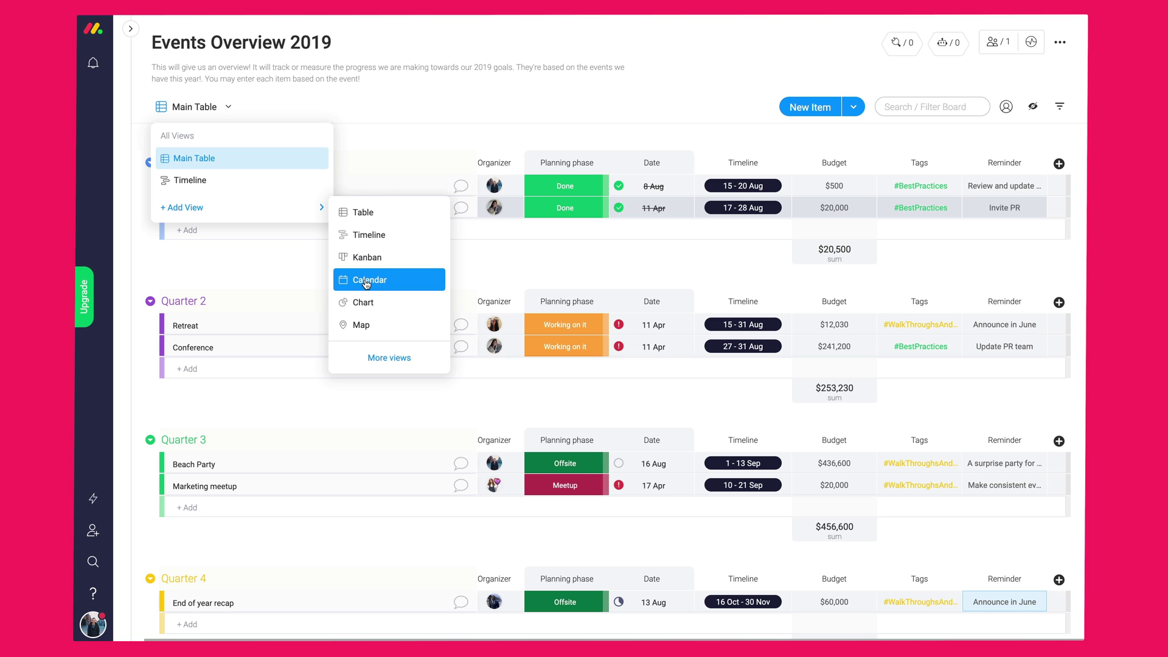
click(371, 357)
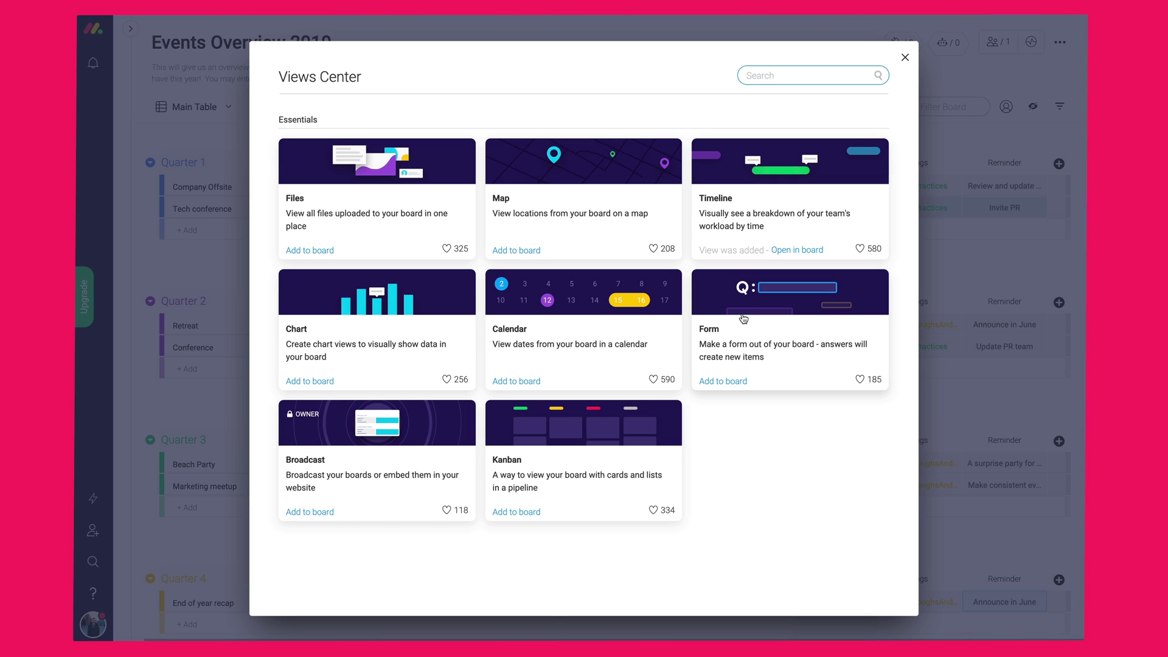
click(906, 60)
click(905, 60)
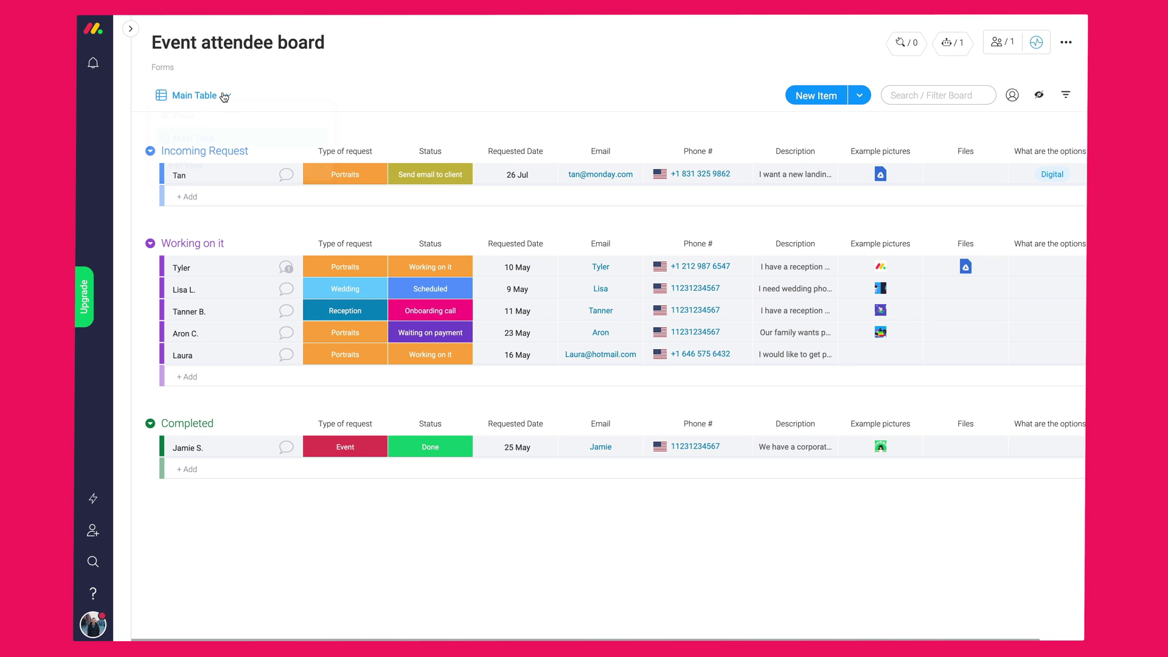
- Add a Form view from the Views Center and switch to it
click(227, 95)
mouse_move(183, 172)
click(370, 321)
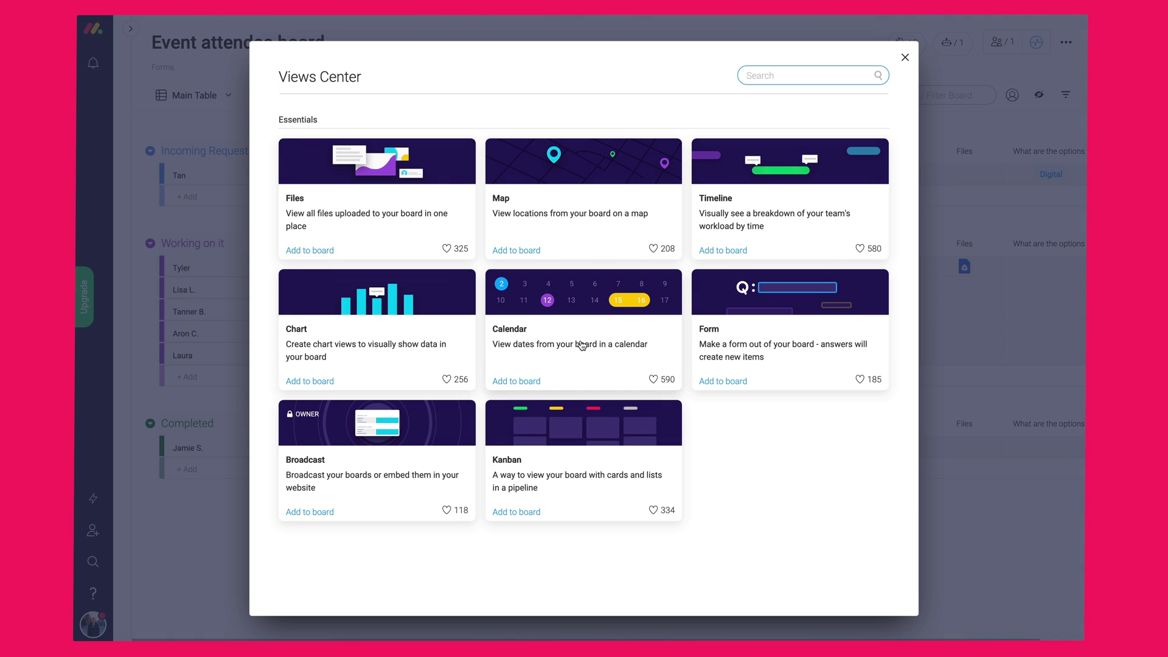
click(724, 382)
click(163, 96)
click(180, 171)
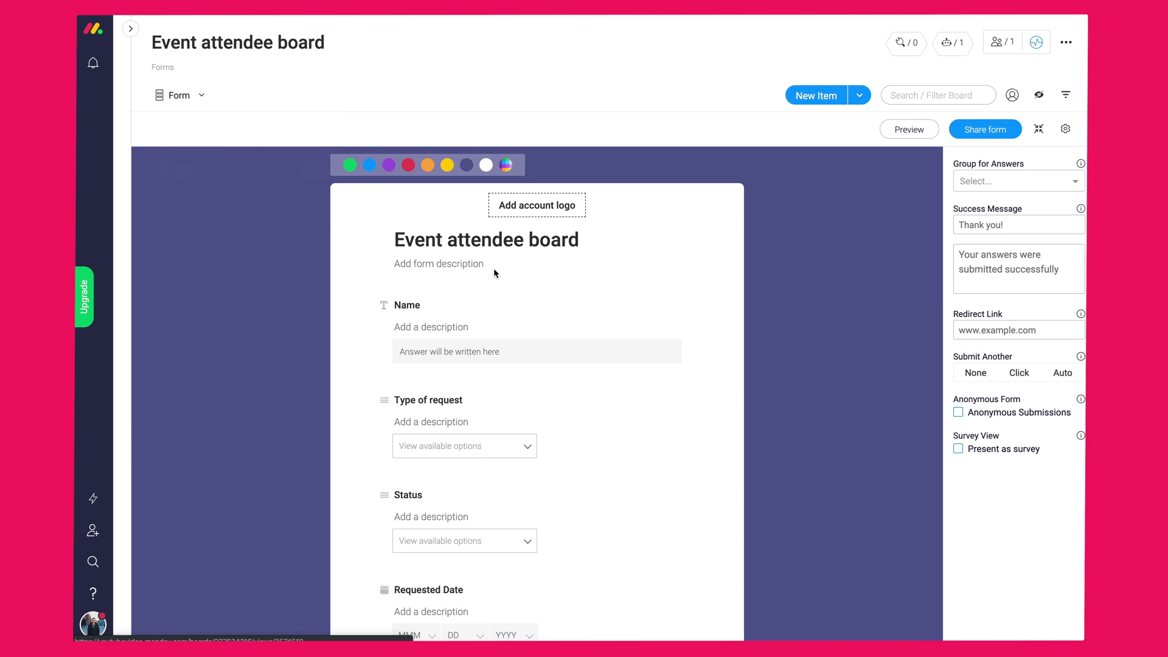
- Hide the Files and Example pictures fields from the form
scroll(554, 308, down, 10)
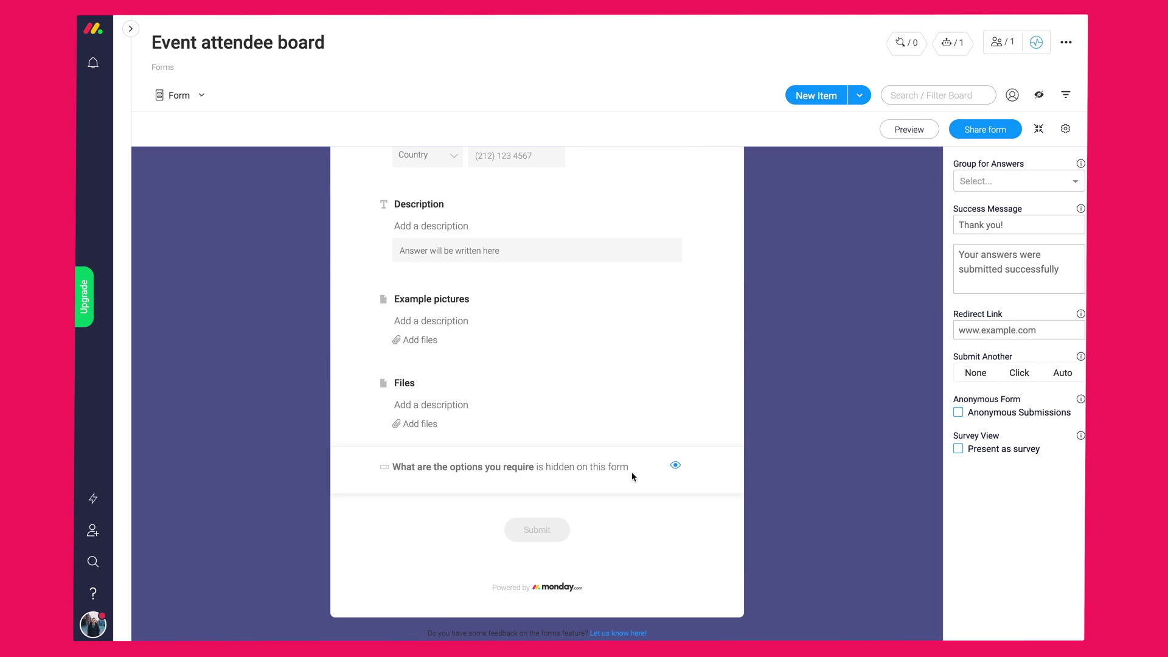
click(675, 468)
click(674, 466)
click(676, 382)
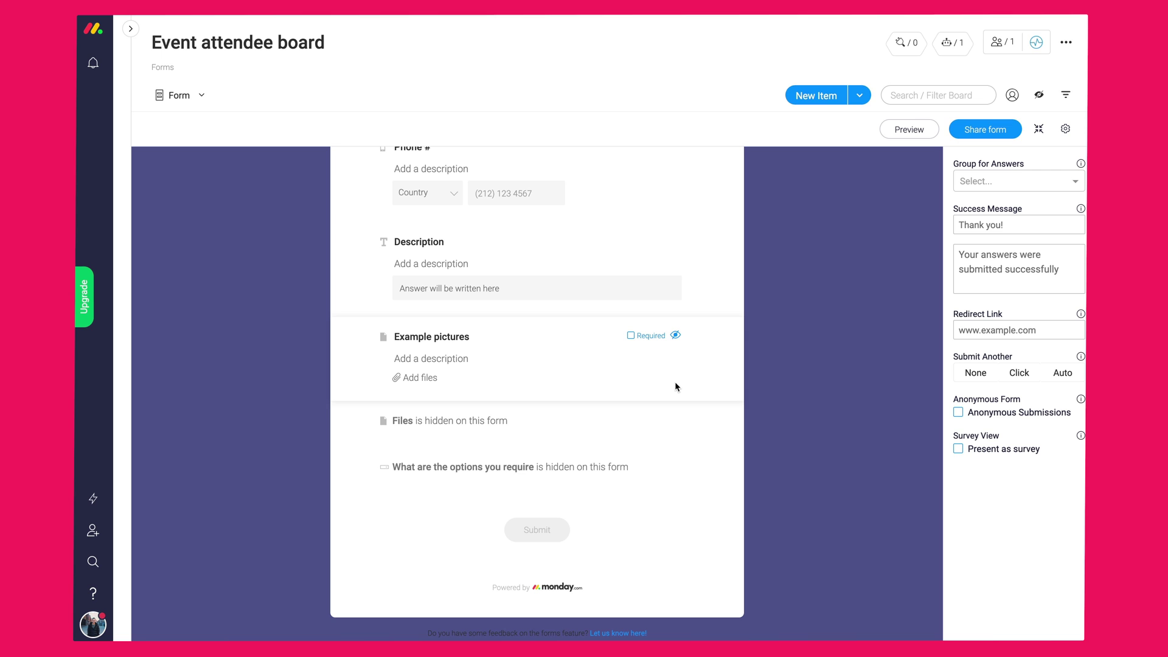
click(675, 335)
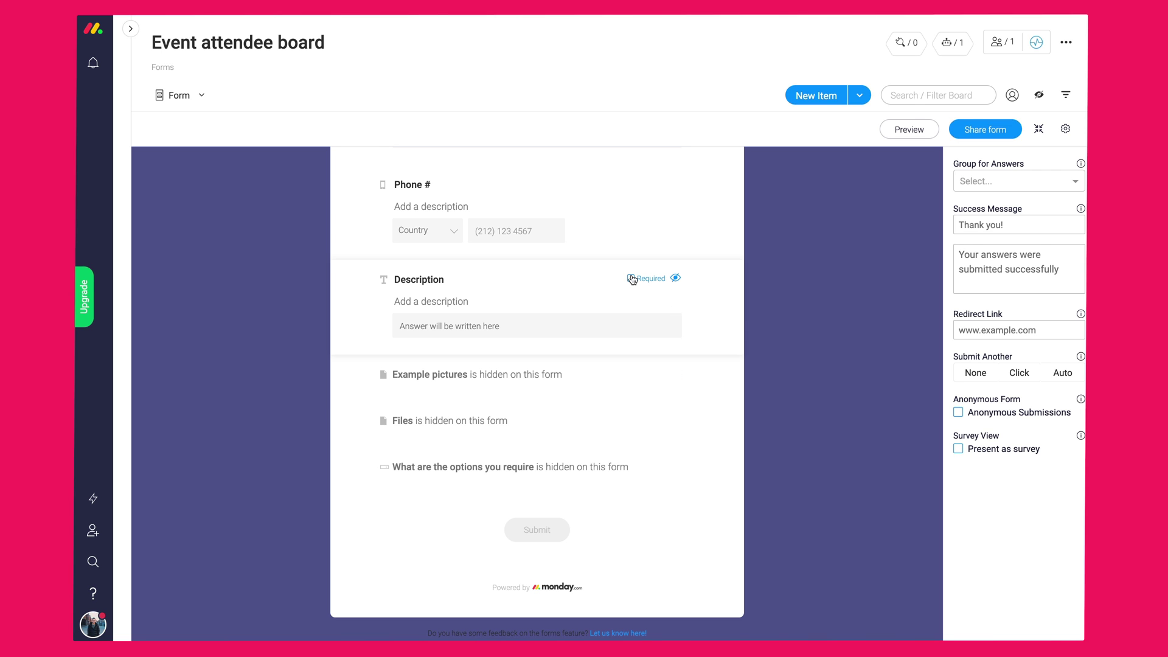
scroll(627, 291, up, 10)
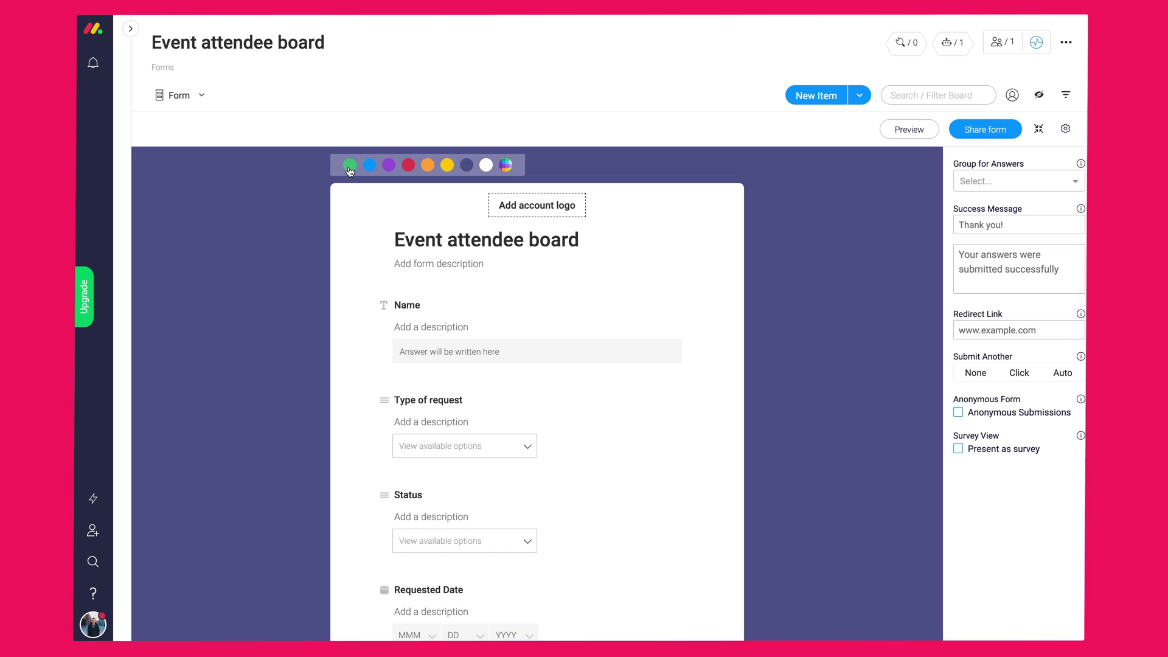
- Make the form background green, view its shareable link, then return to Main Table
click(350, 165)
click(535, 205)
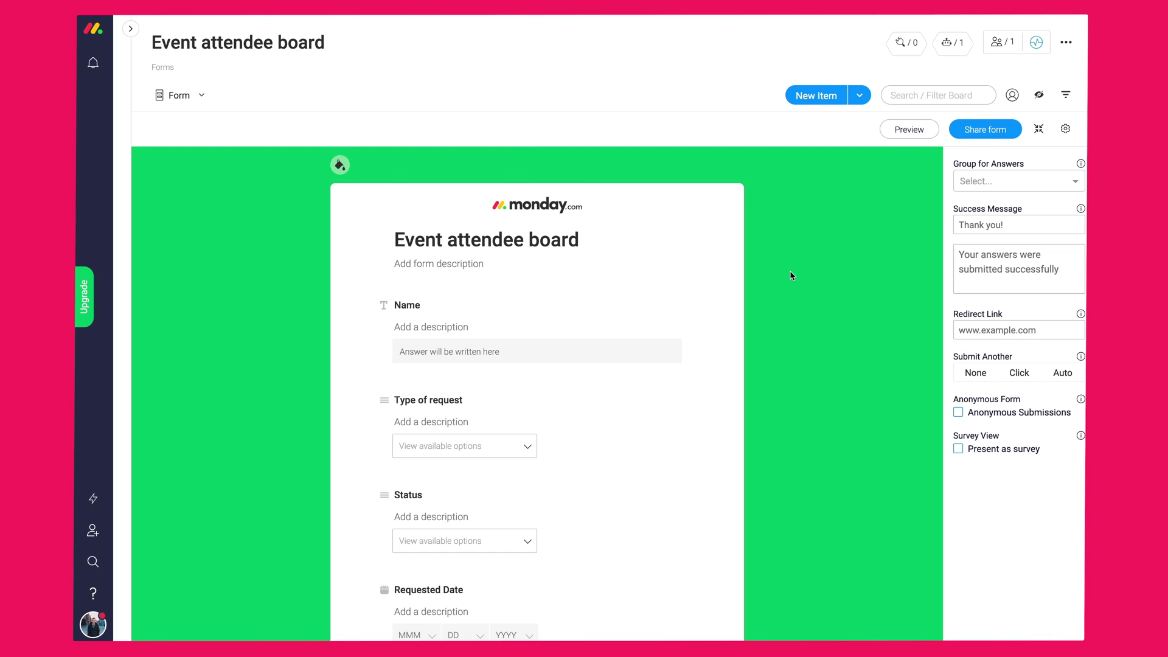
click(985, 134)
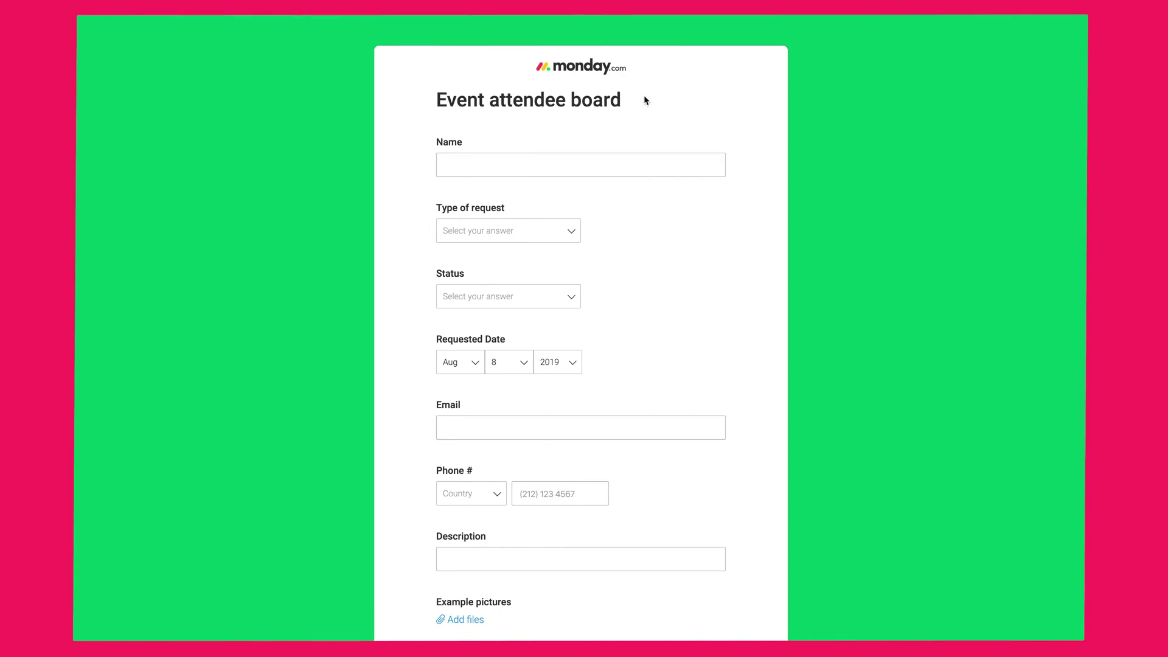
scroll(600, 516, down, 3)
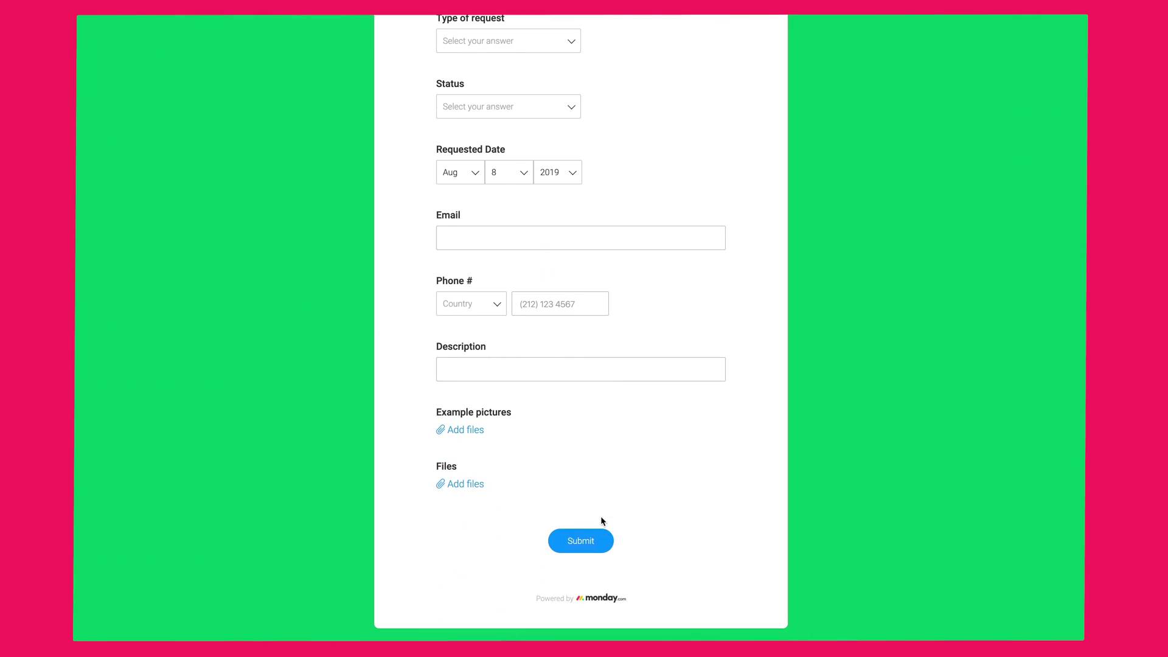
scroll(600, 517, up, 3)
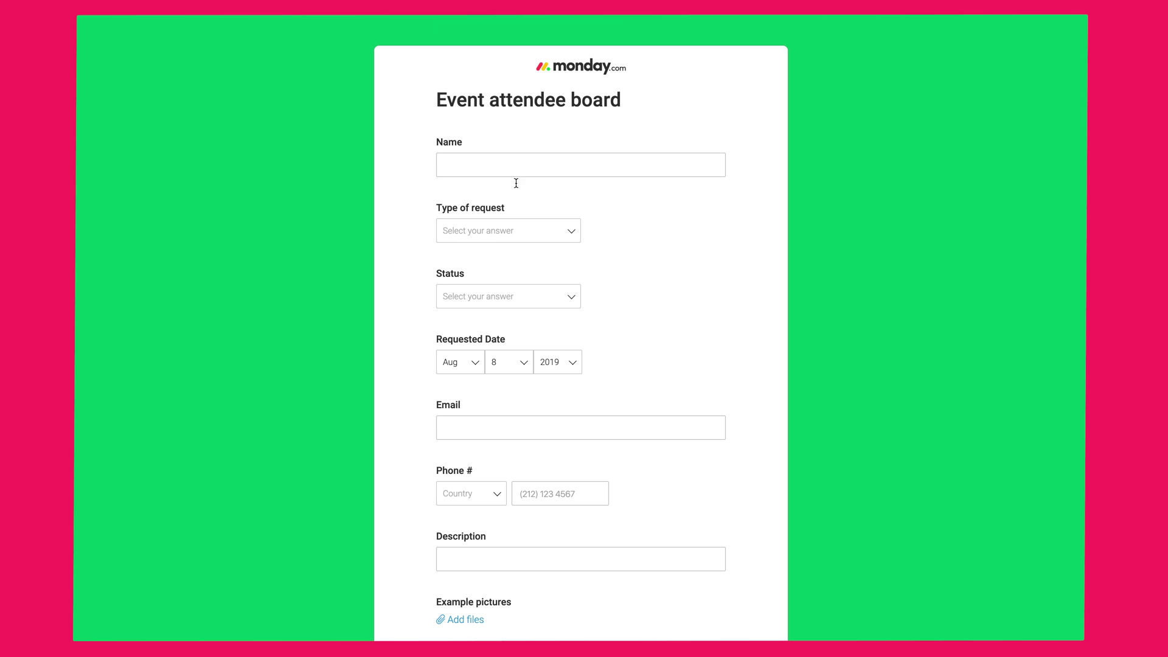
scroll(518, 217, down, 5)
scroll(518, 217, up, 5)
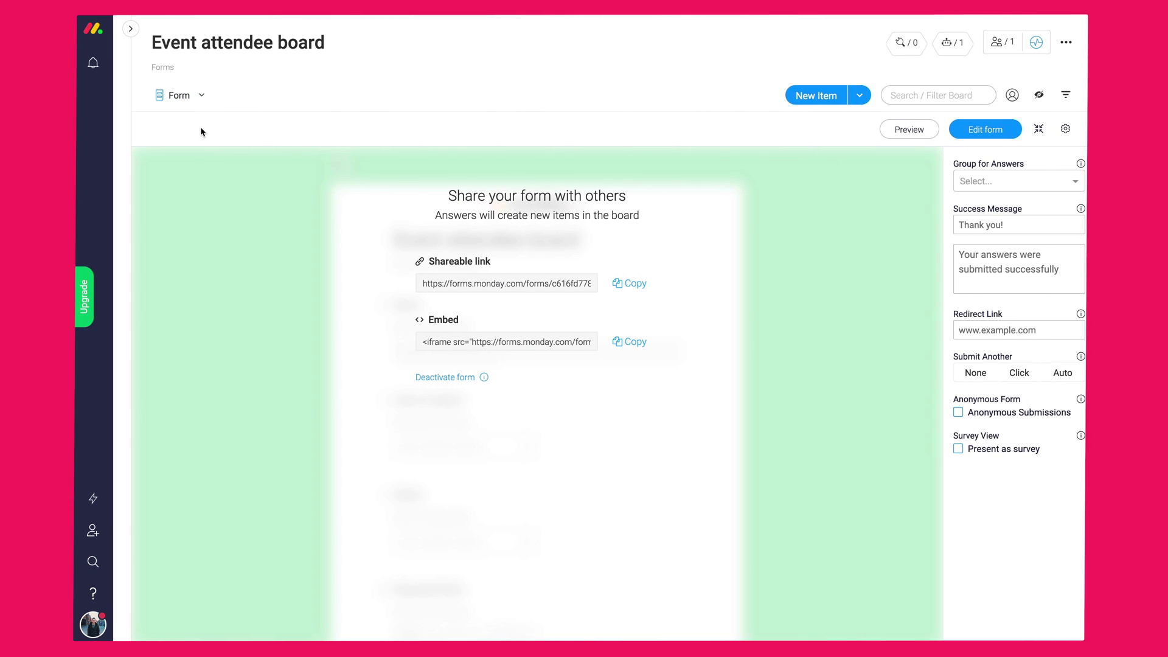
click(183, 95)
click(191, 145)
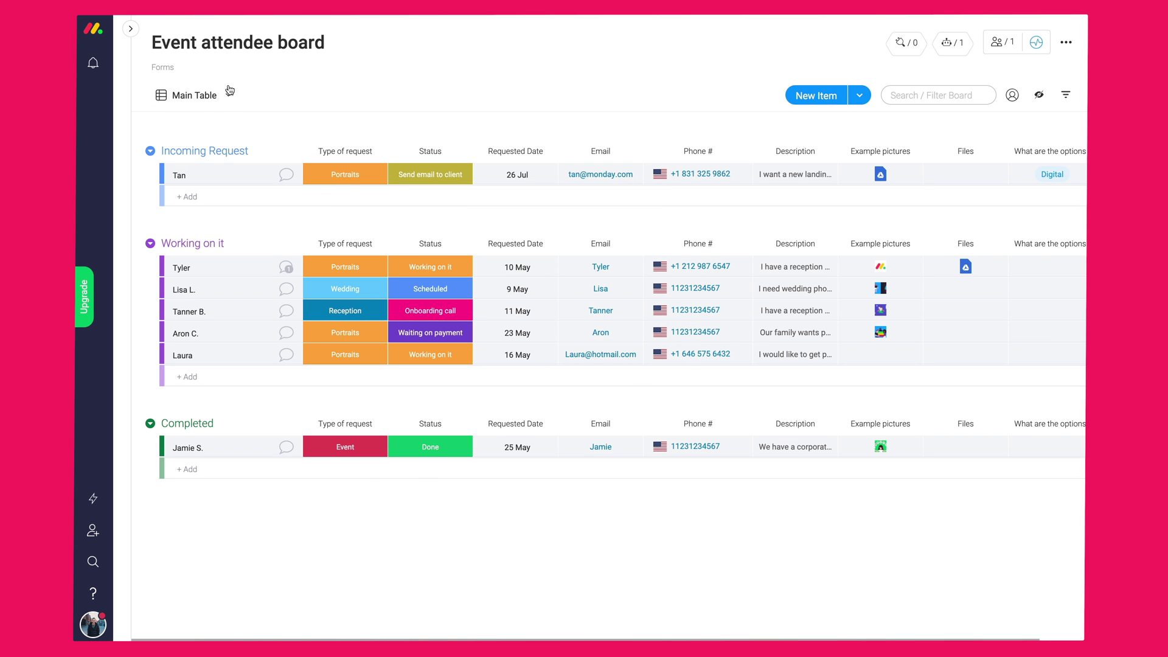
- Open the Events Overview 2019 board from the workspace boards list
click(130, 28)
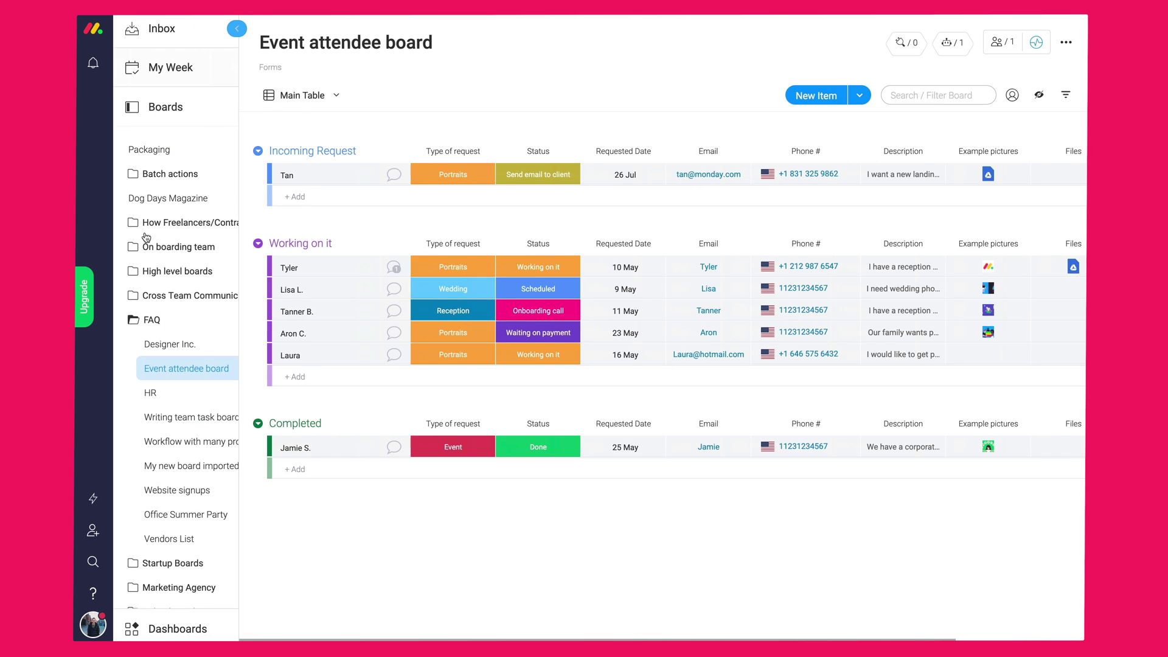
scroll(165, 365, down, 15)
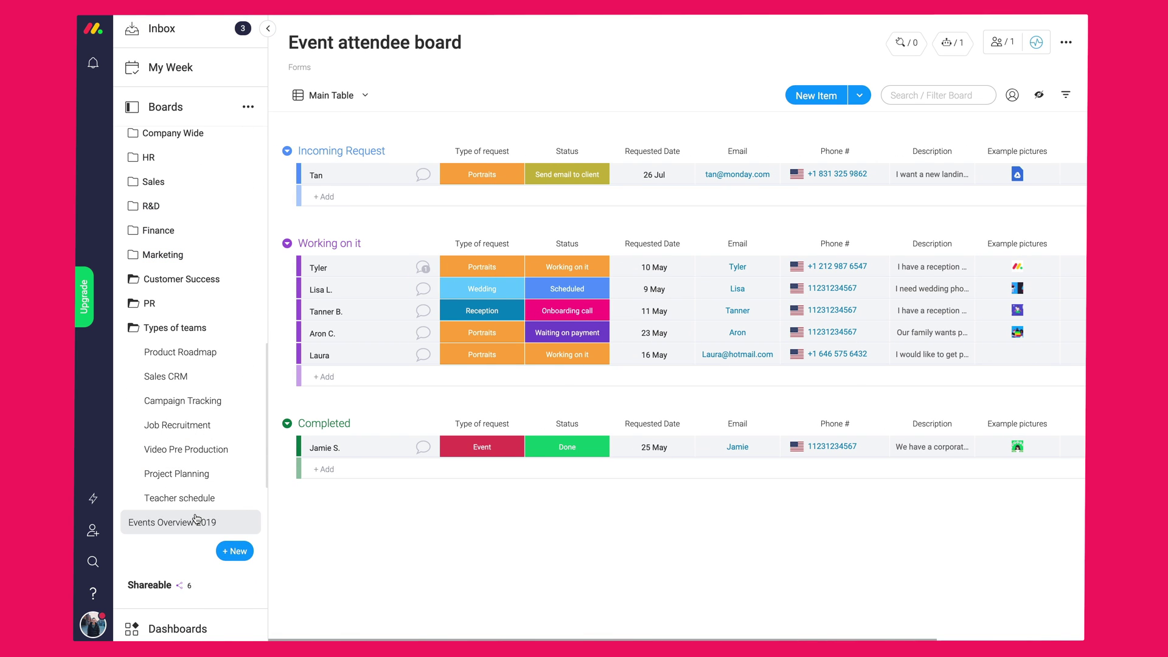
click(196, 521)
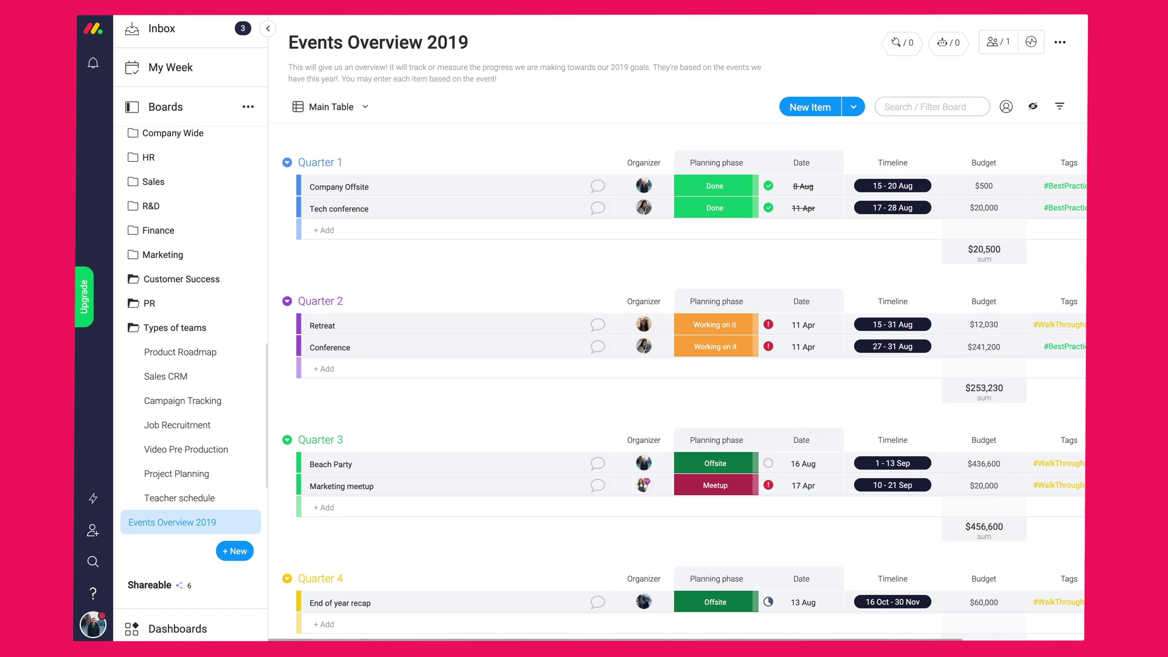
click(263, 28)
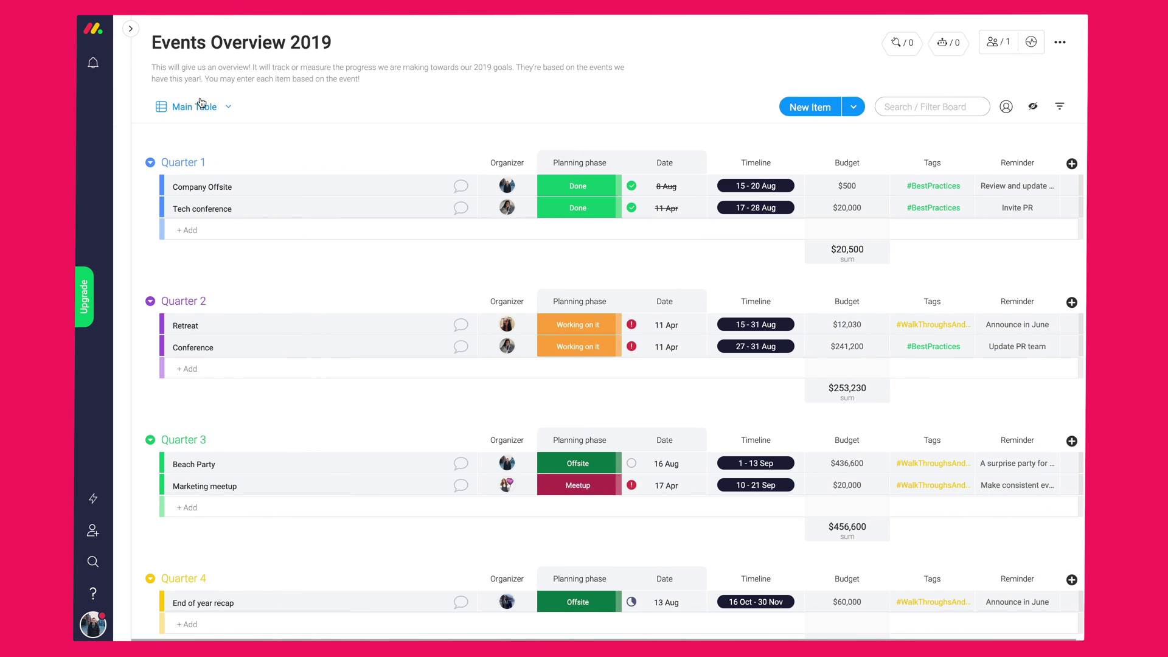
- Add a Chart view showing a bar chart of events per Organizer, and compare the bar counts
click(209, 104)
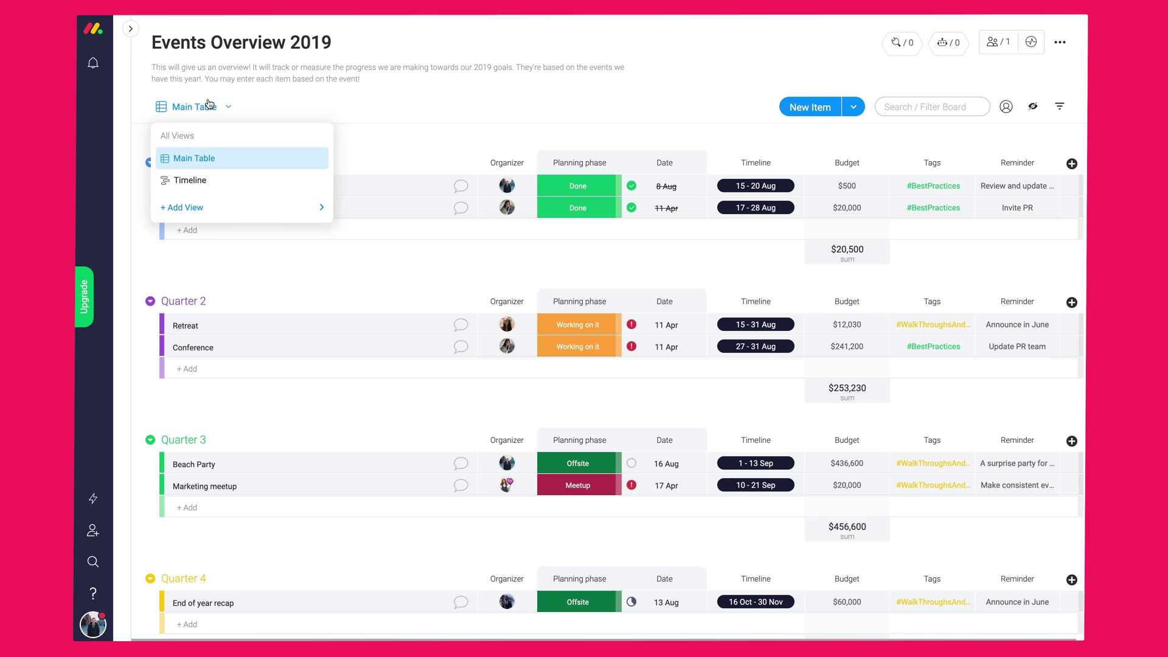
mouse_move(204, 207)
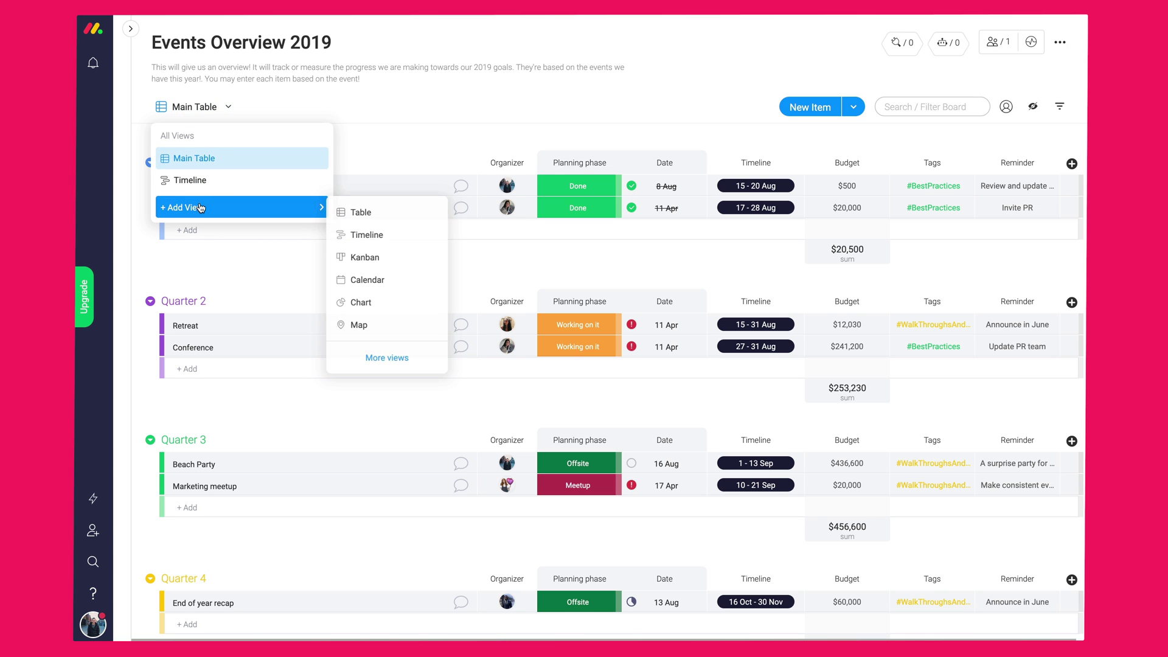
click(376, 301)
click(973, 191)
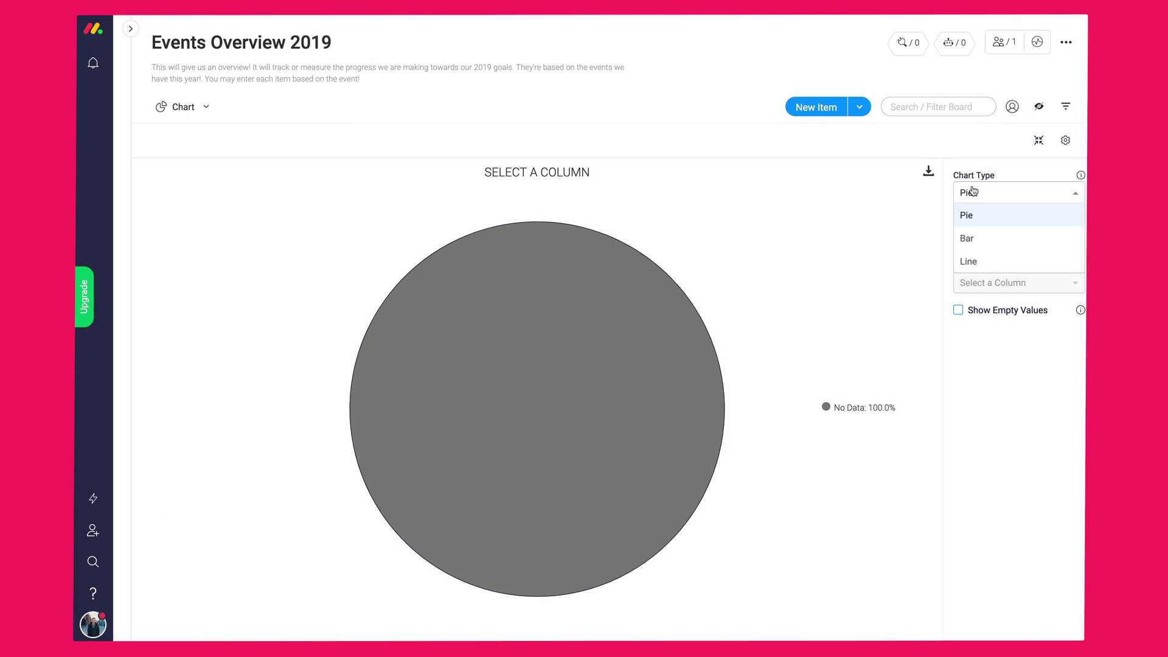
click(974, 238)
click(982, 239)
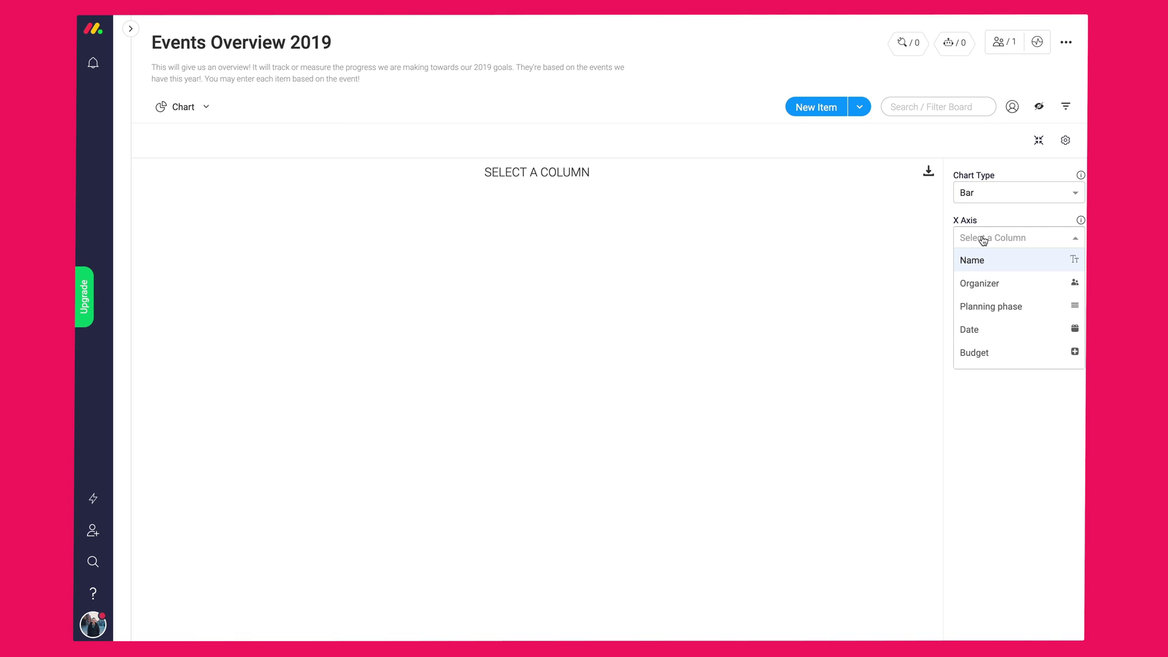
click(978, 283)
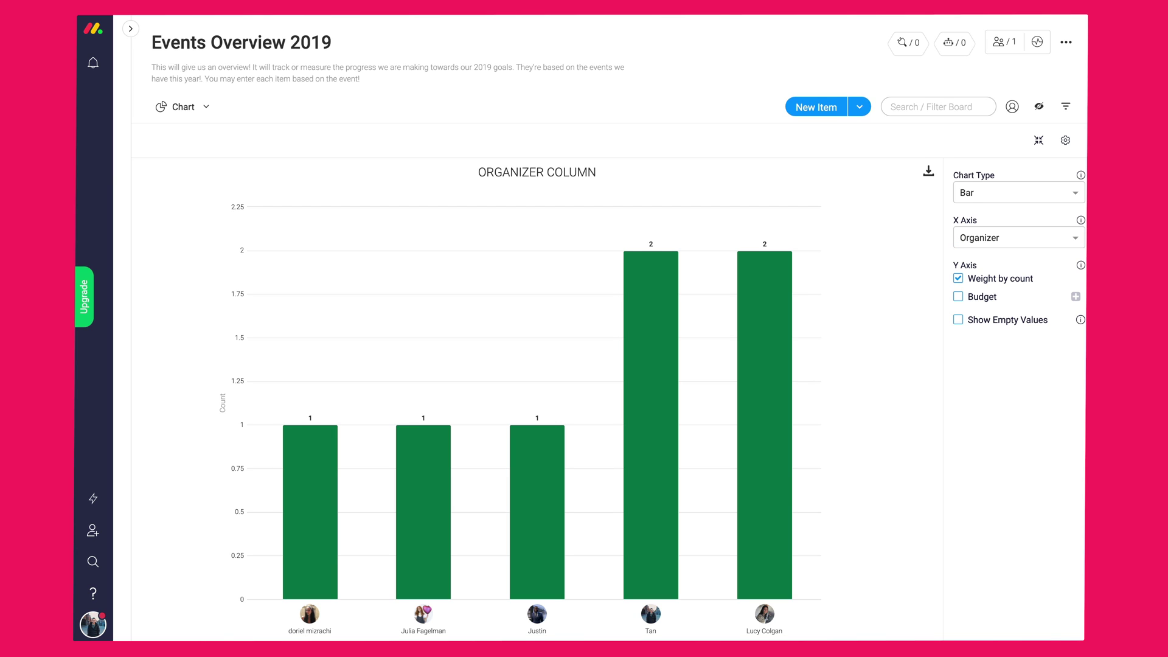
click(768, 277)
click(672, 286)
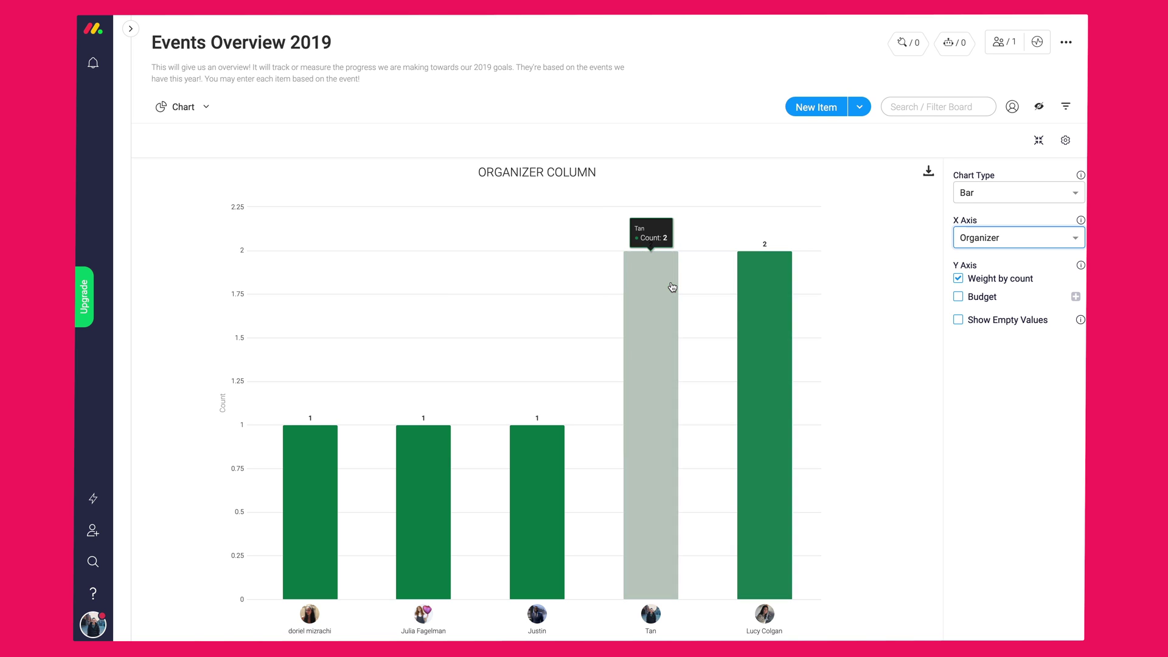
click(760, 289)
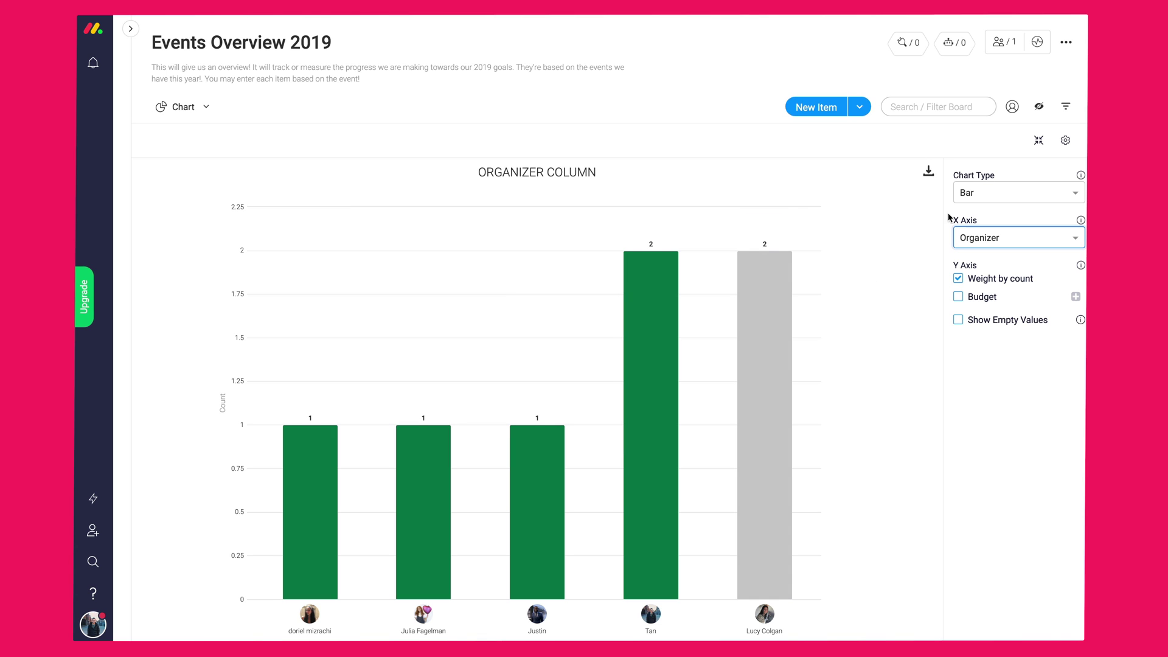
- Filter the chart to Quarter 2 items
click(1063, 106)
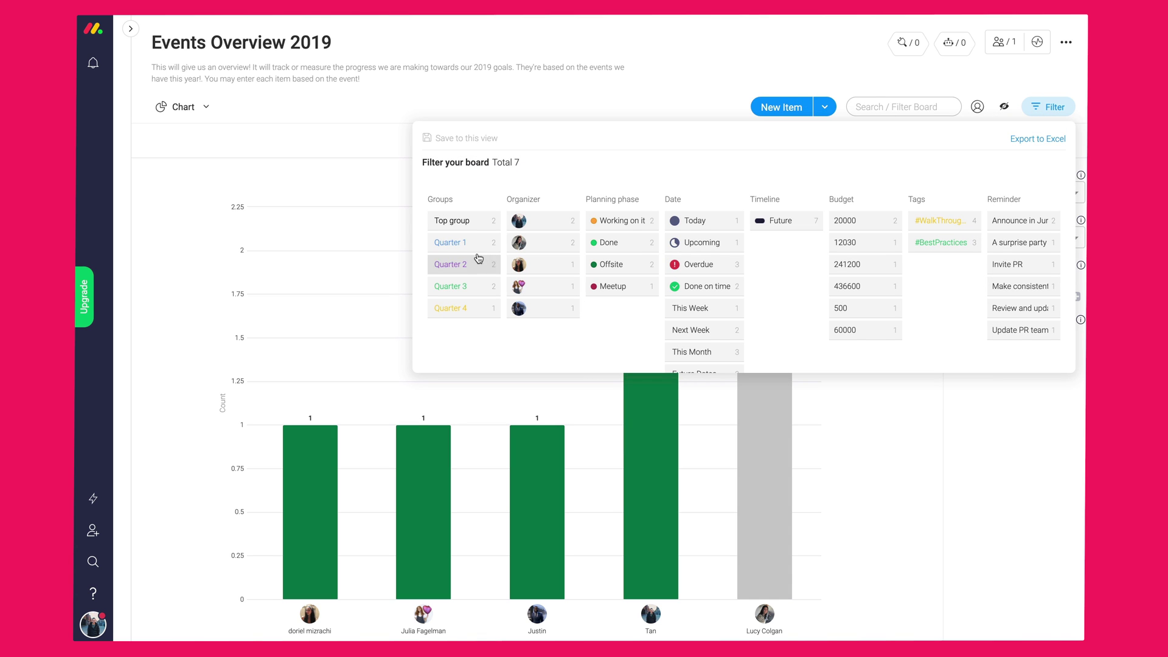
click(477, 262)
click(652, 107)
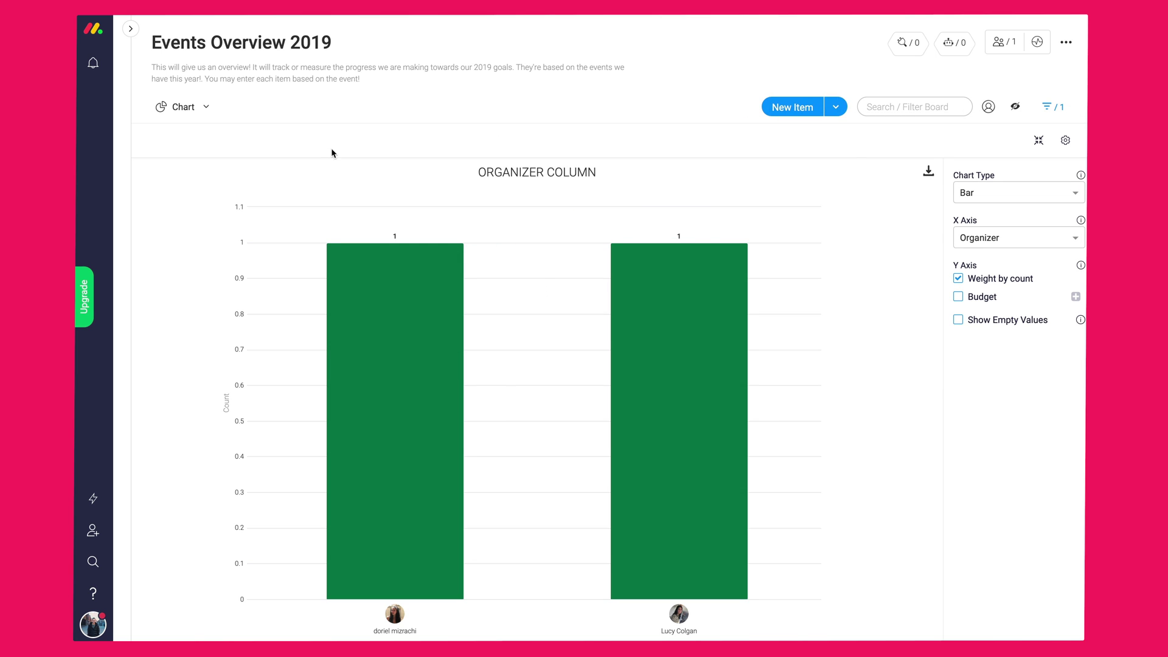
click(208, 108)
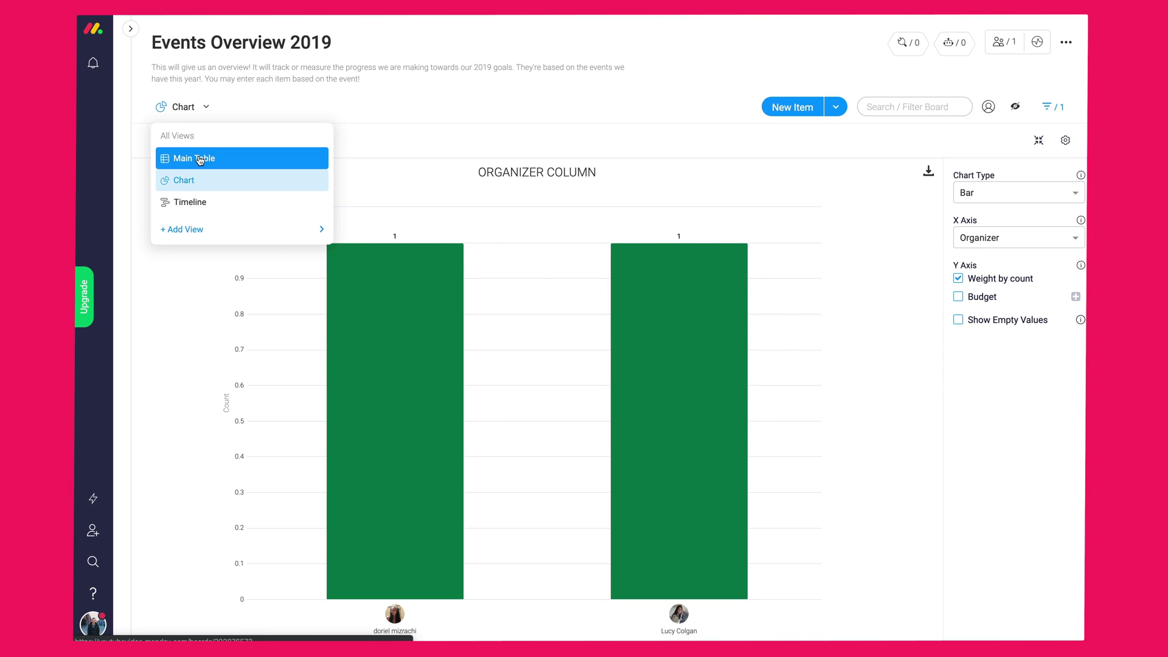
- Return to the Main Table and add a suggested person and a searched person as board members
click(199, 158)
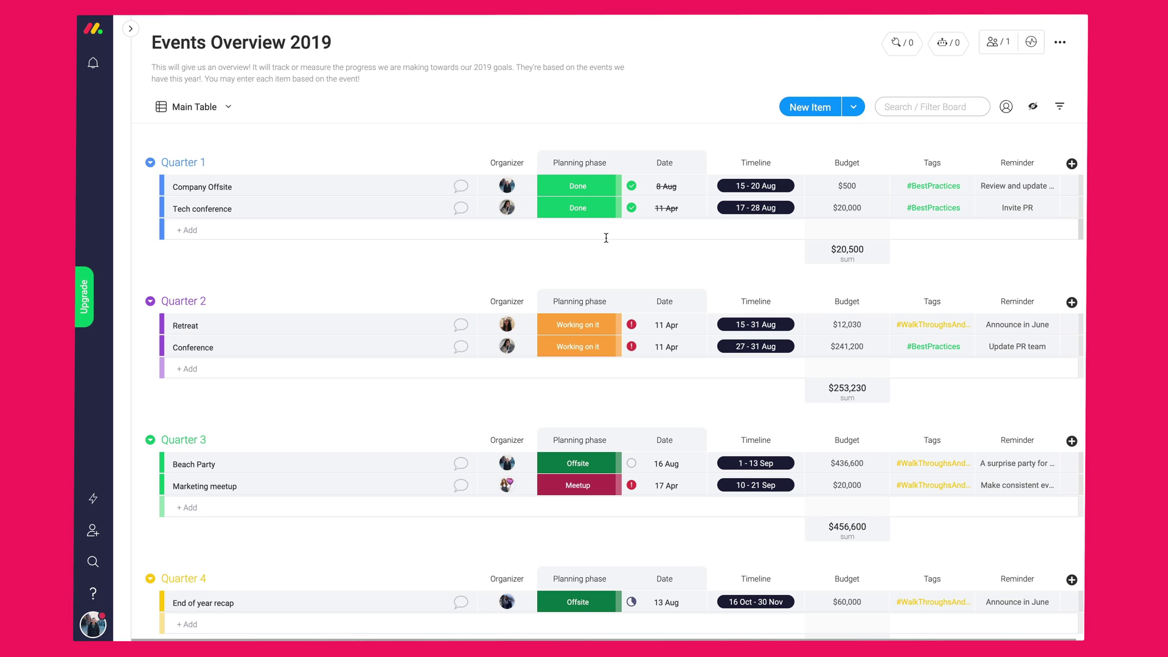
click(995, 45)
click(592, 218)
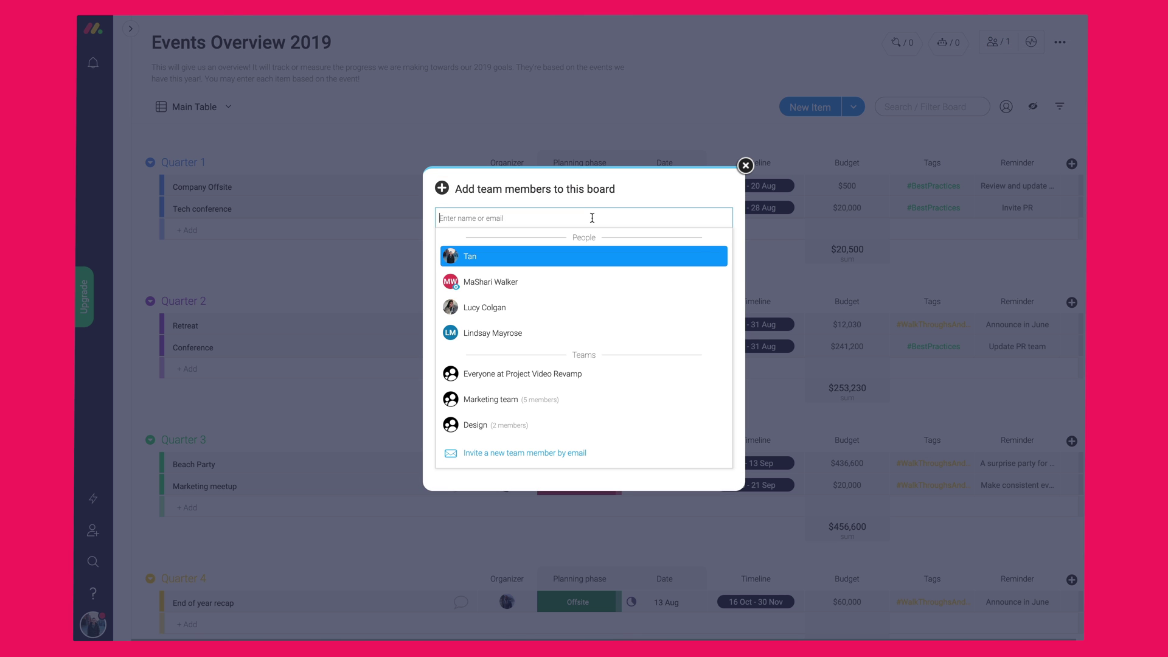
click(531, 307)
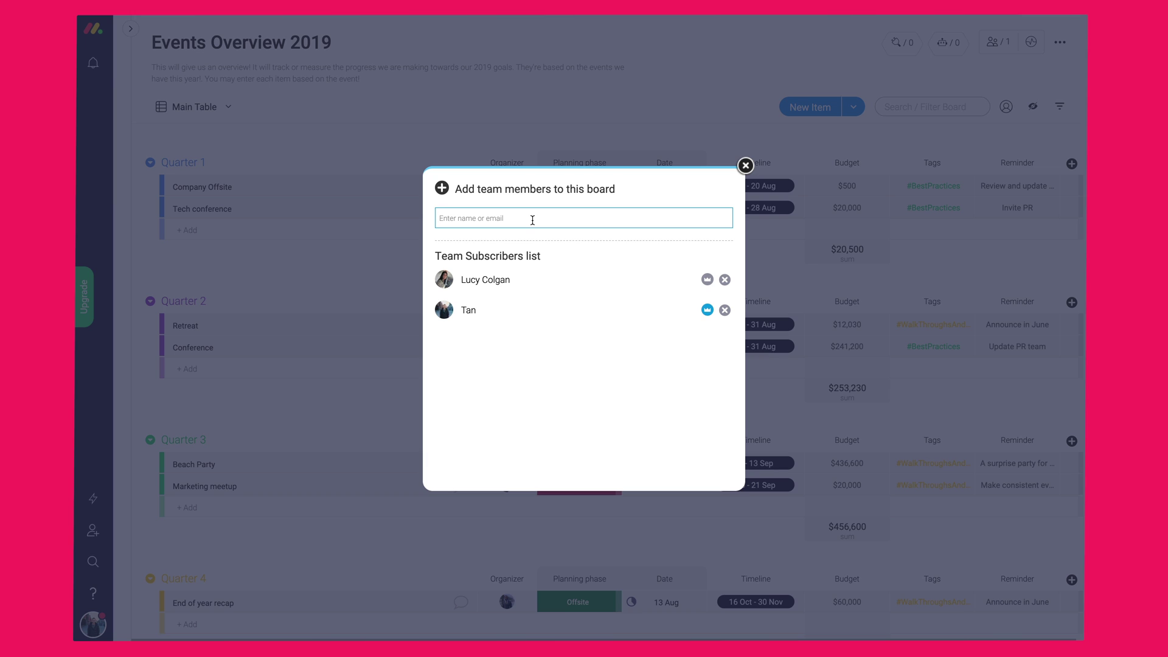
text(justin)
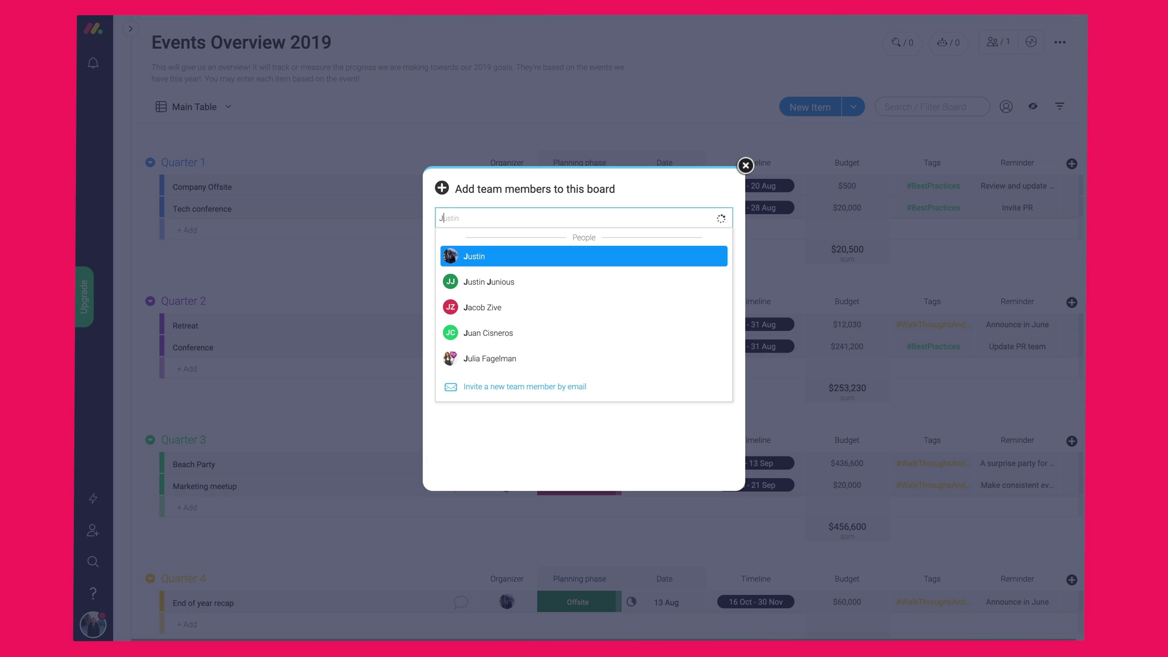
click(526, 248)
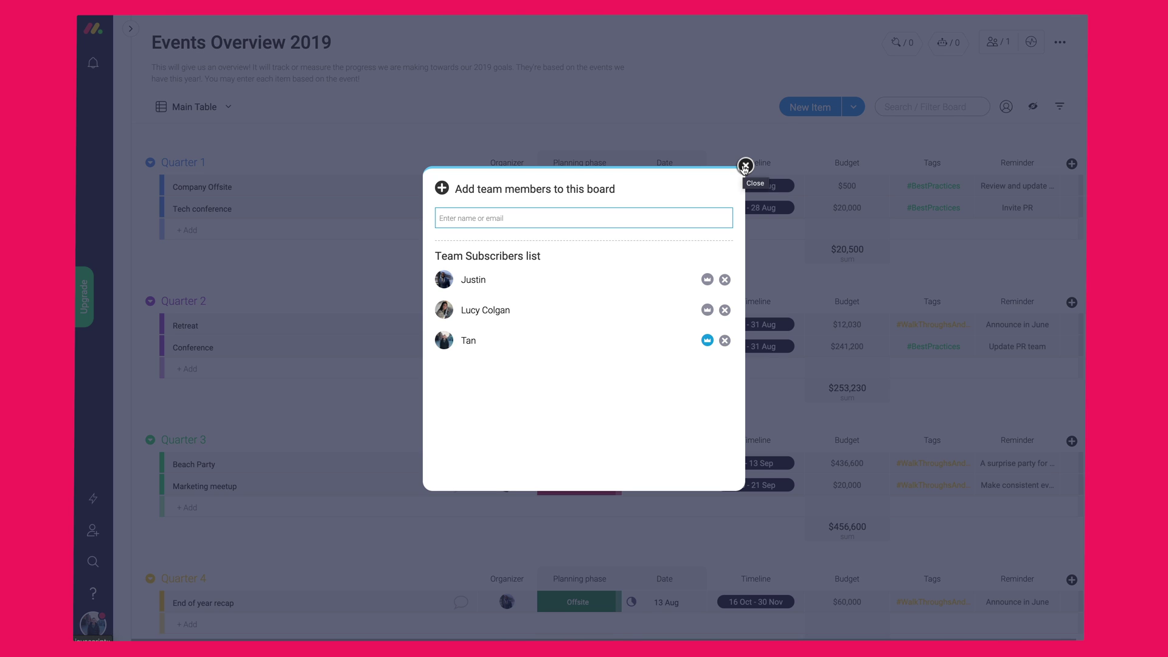
click(745, 166)
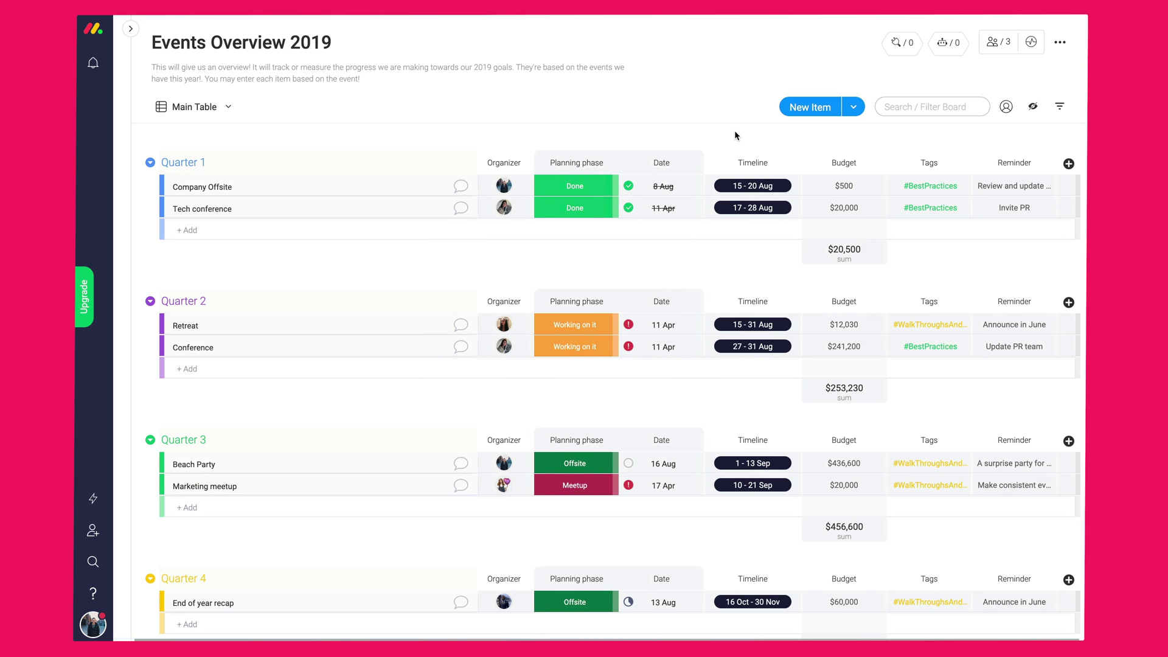
- Try the Organizer-assigned and view-only permission levels, then settle on Edit content for everyone
click(1060, 48)
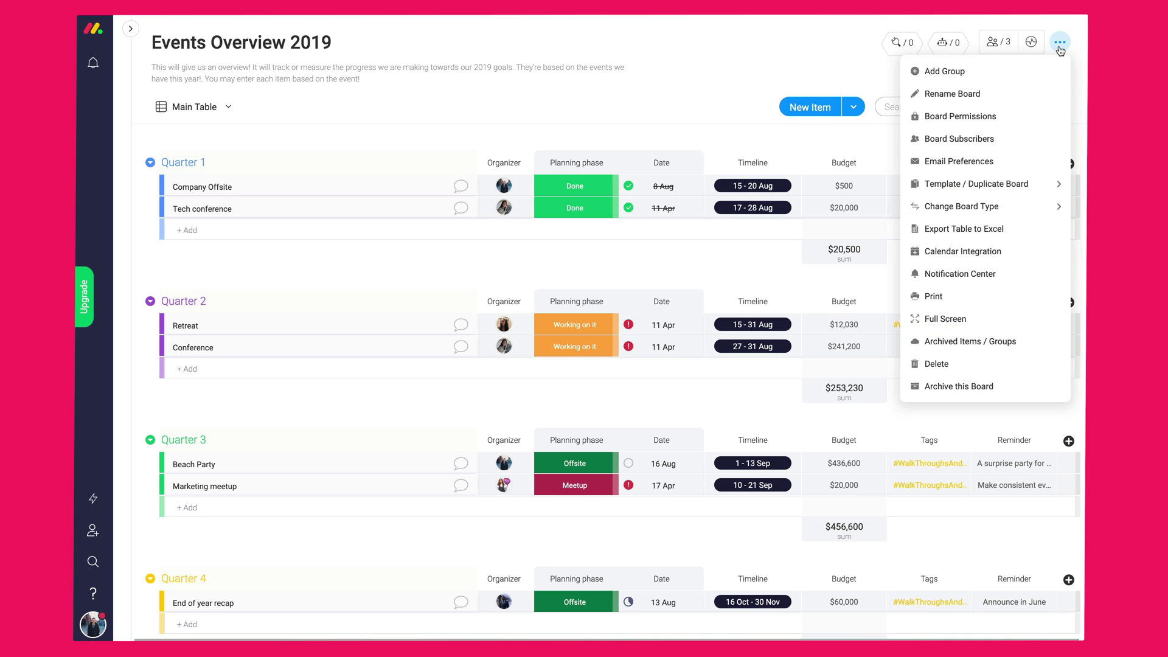
click(1003, 124)
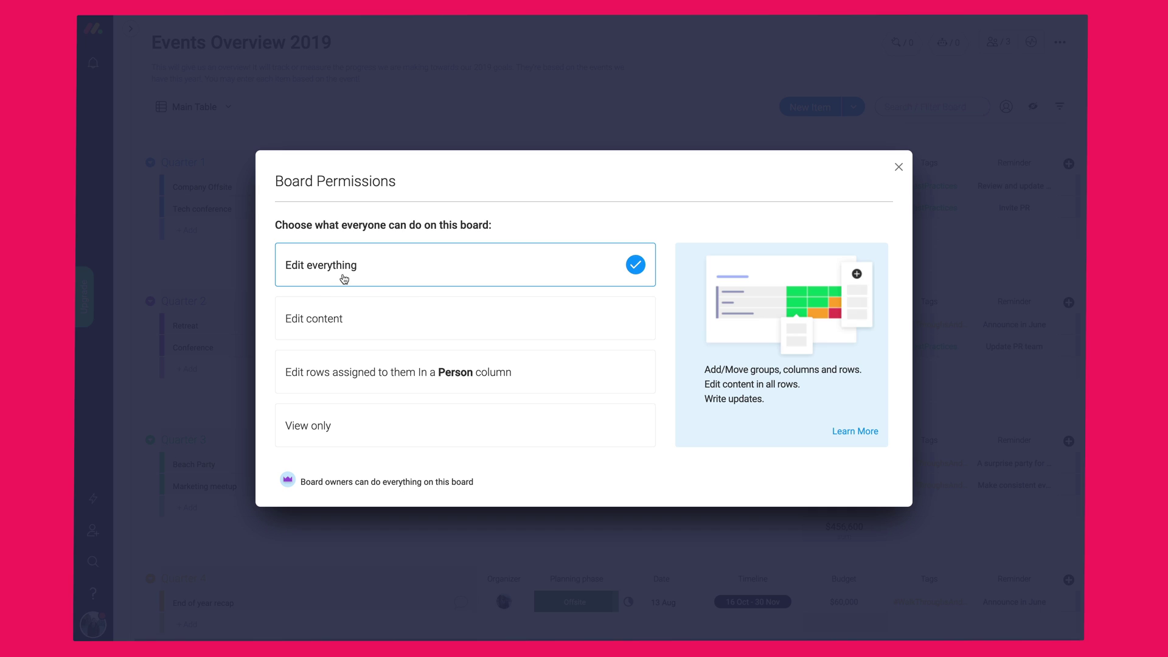
click(322, 333)
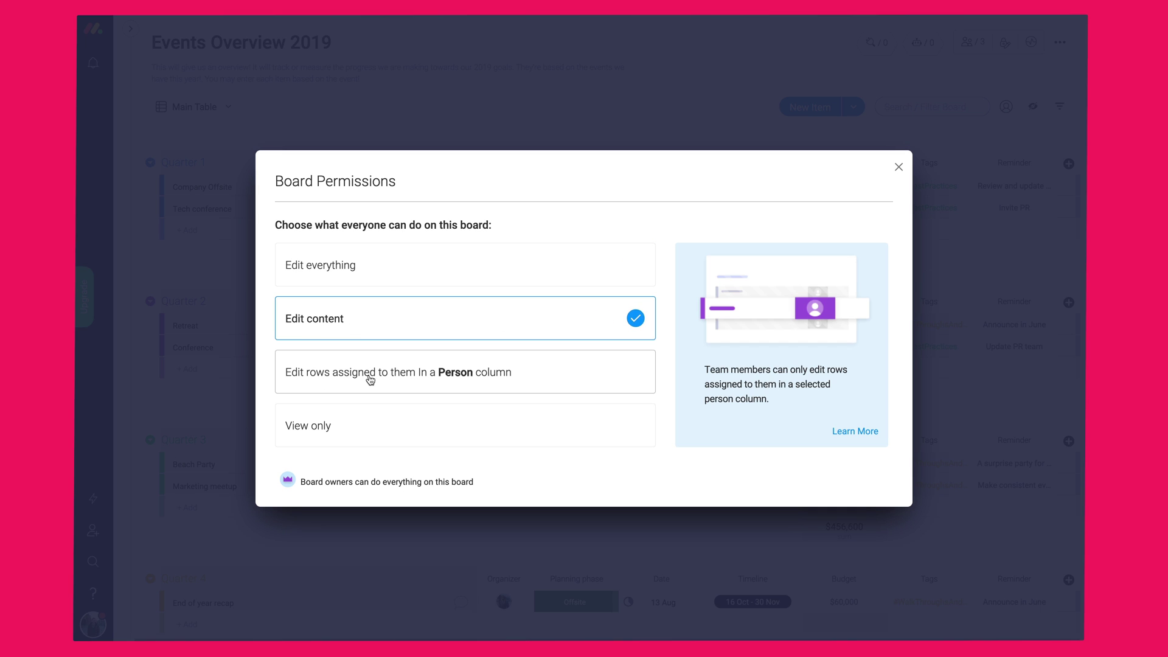
click(511, 373)
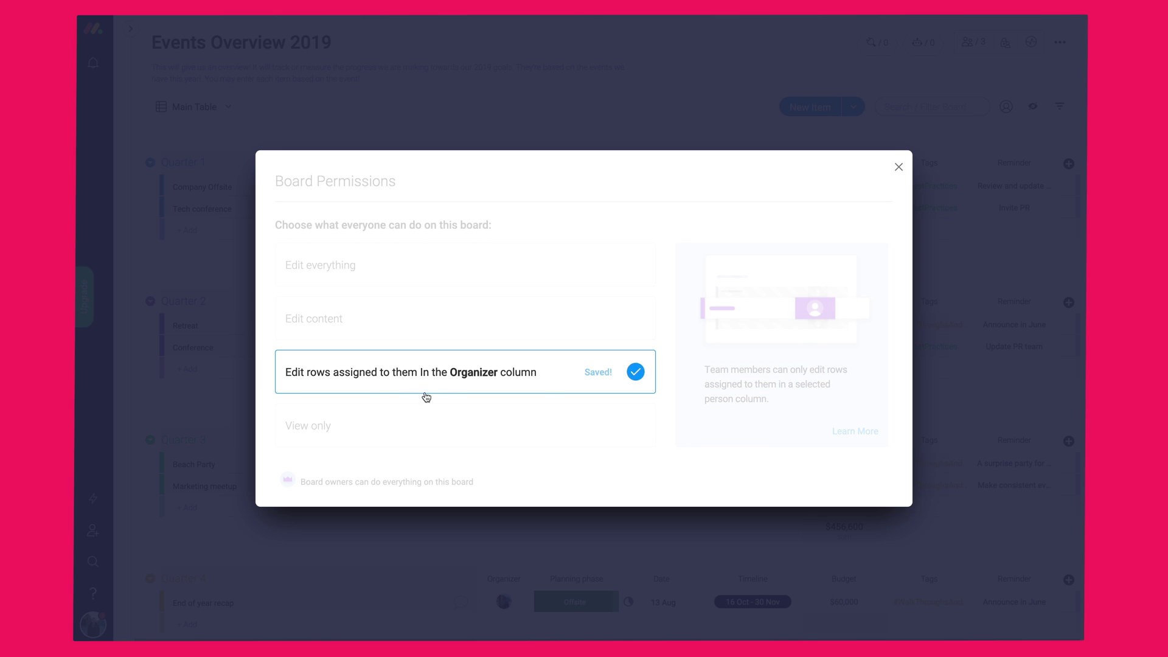
click(437, 429)
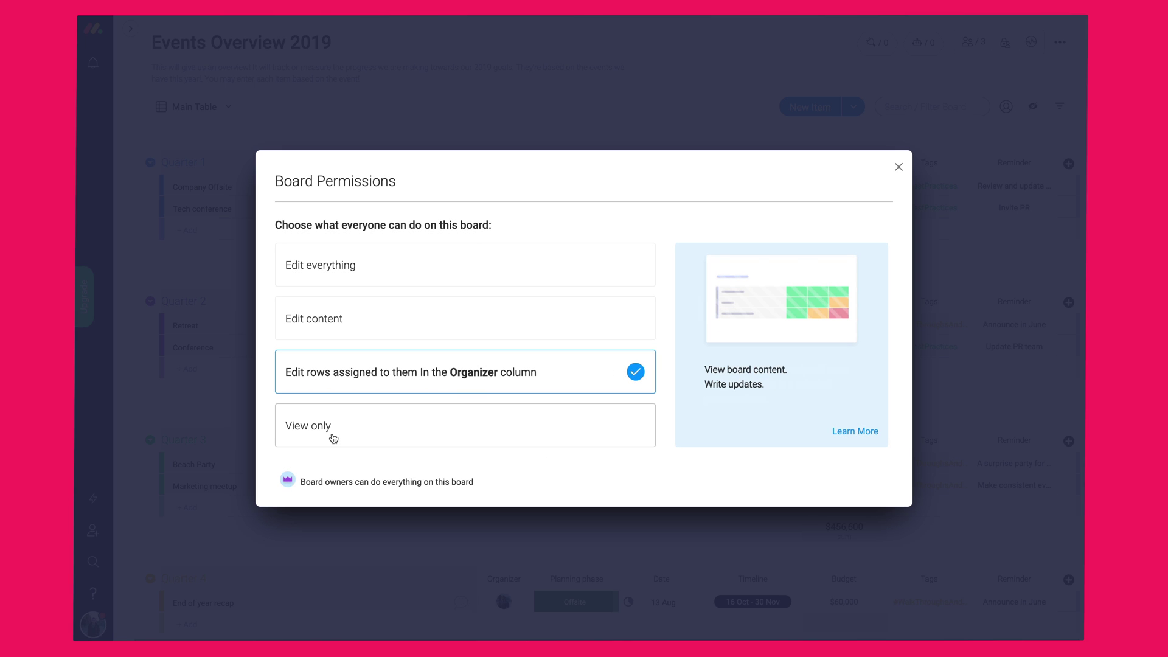
click(369, 437)
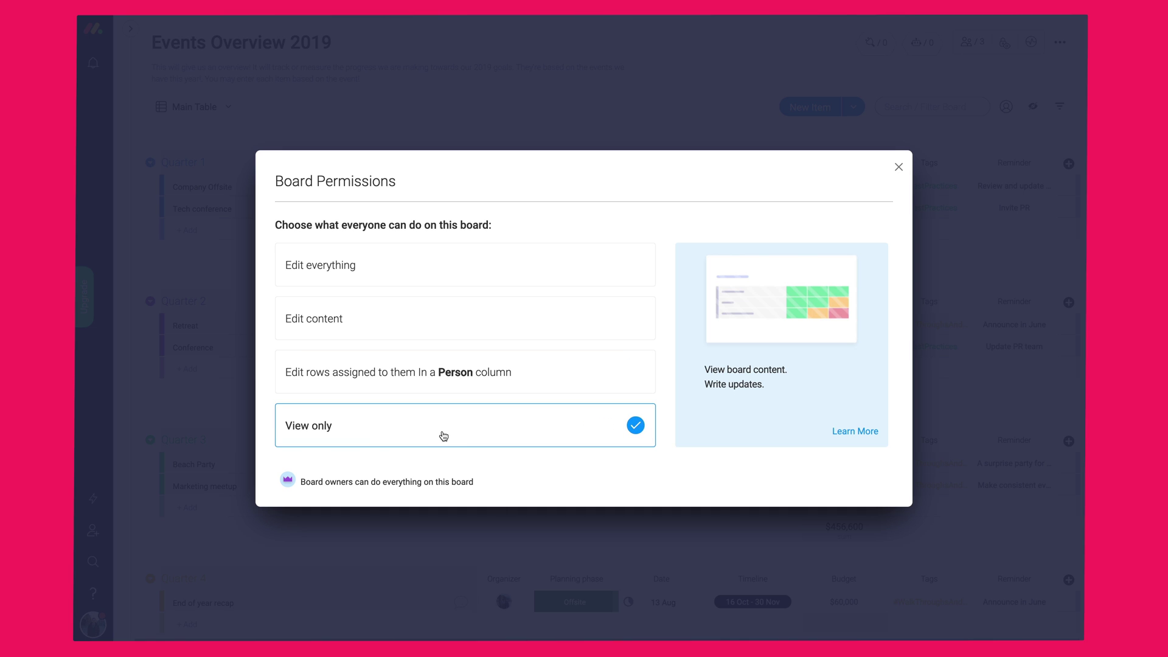
click(472, 317)
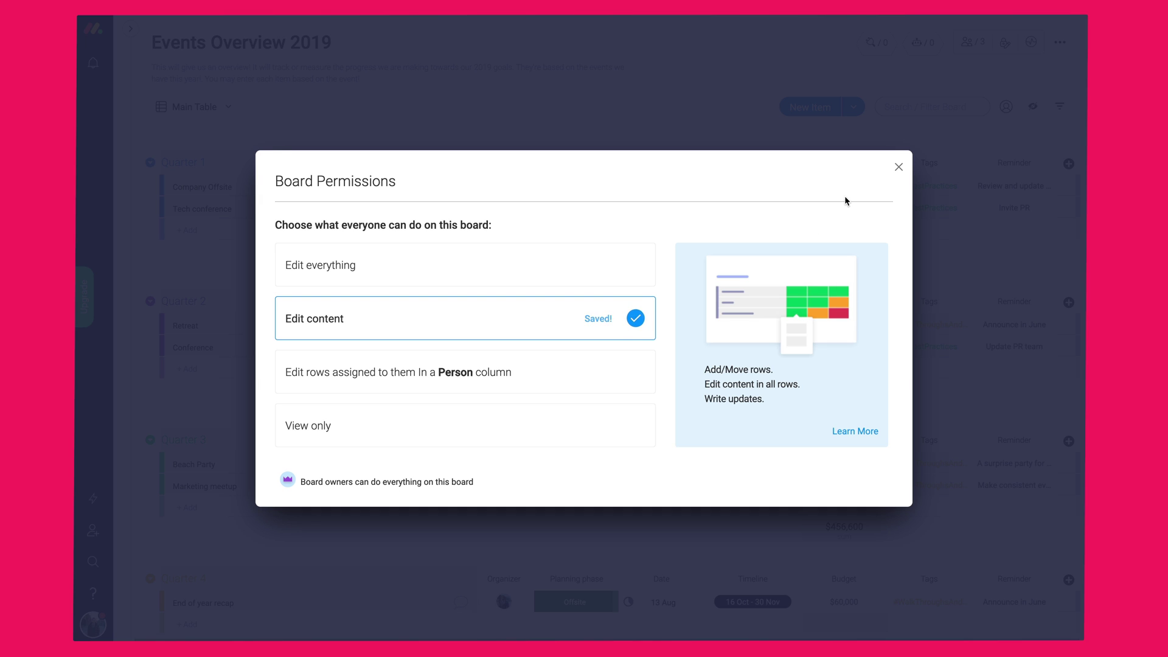
click(898, 166)
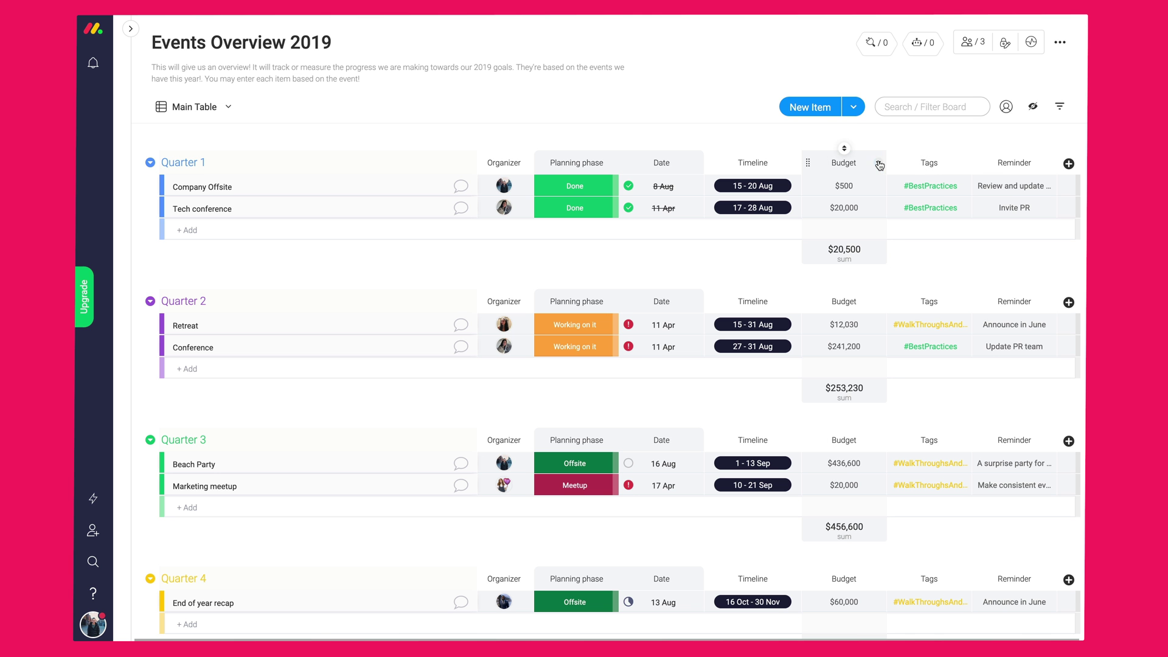
click(879, 164)
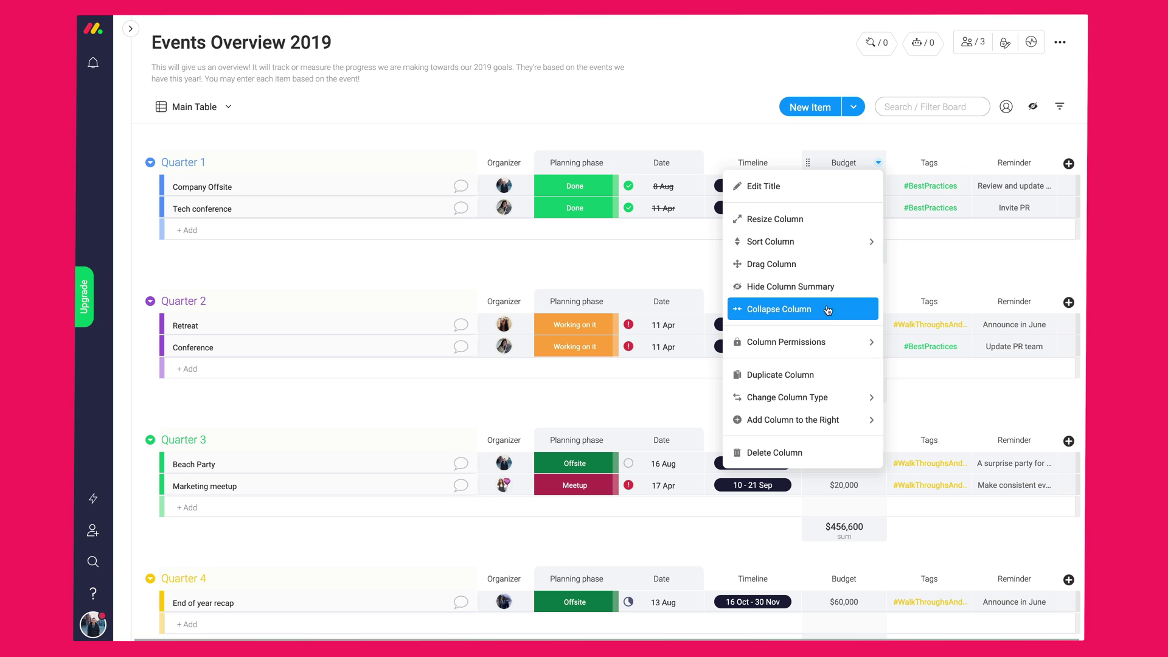
click(747, 120)
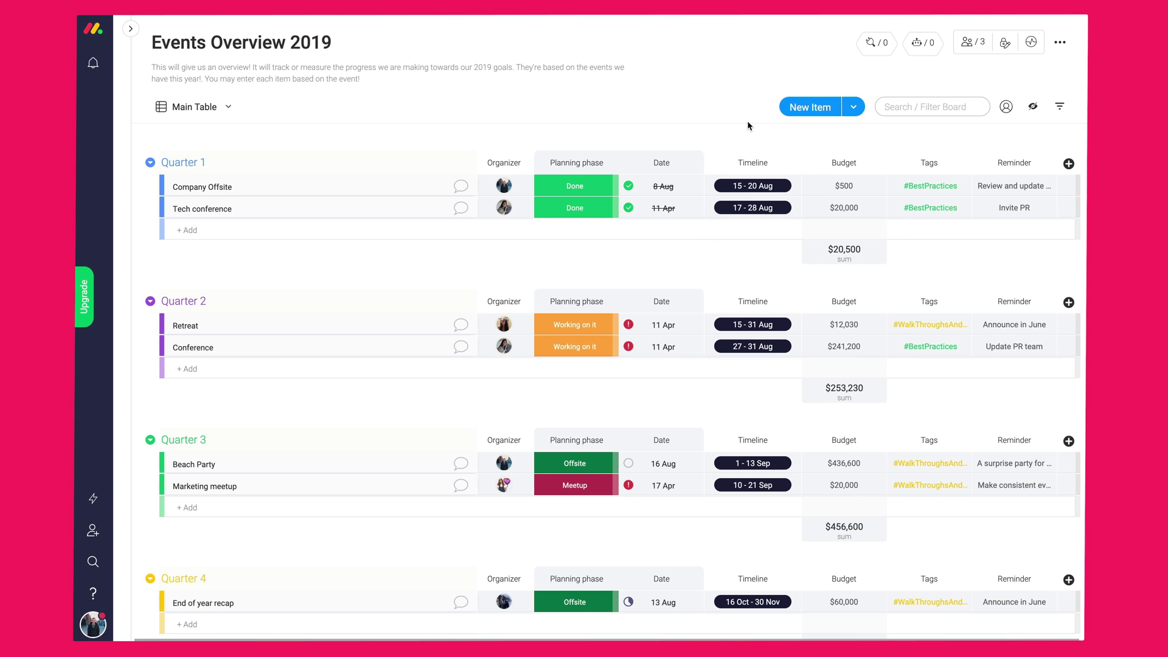
click(1031, 42)
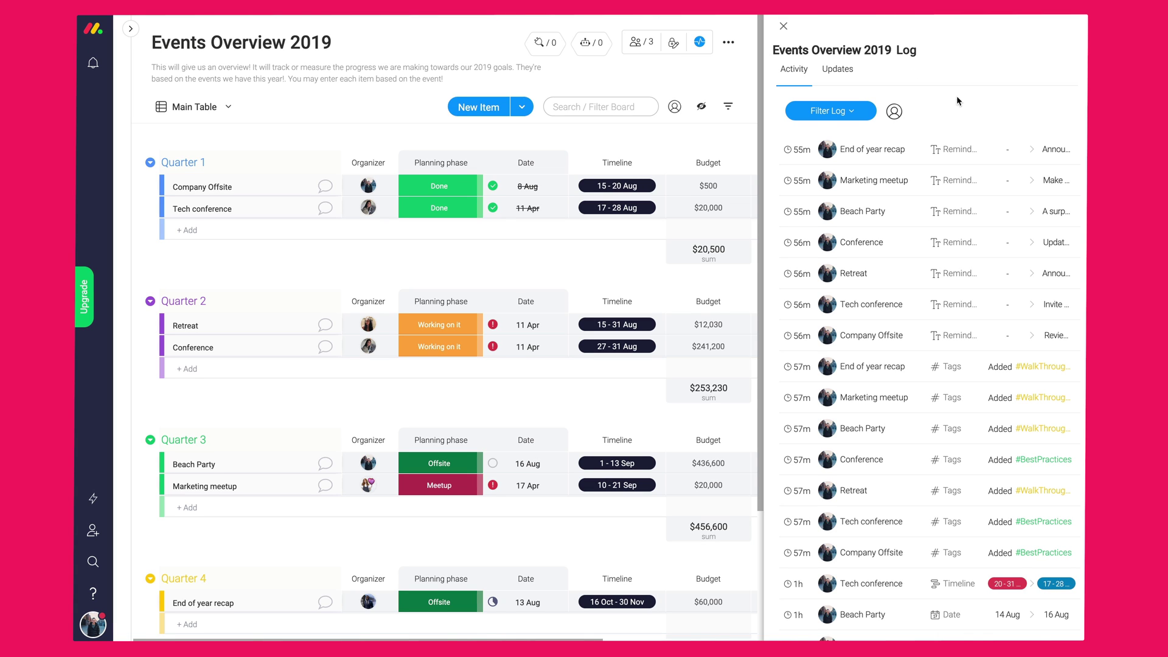
scroll(957, 264, down, 5)
scroll(958, 264, up, 5)
click(835, 69)
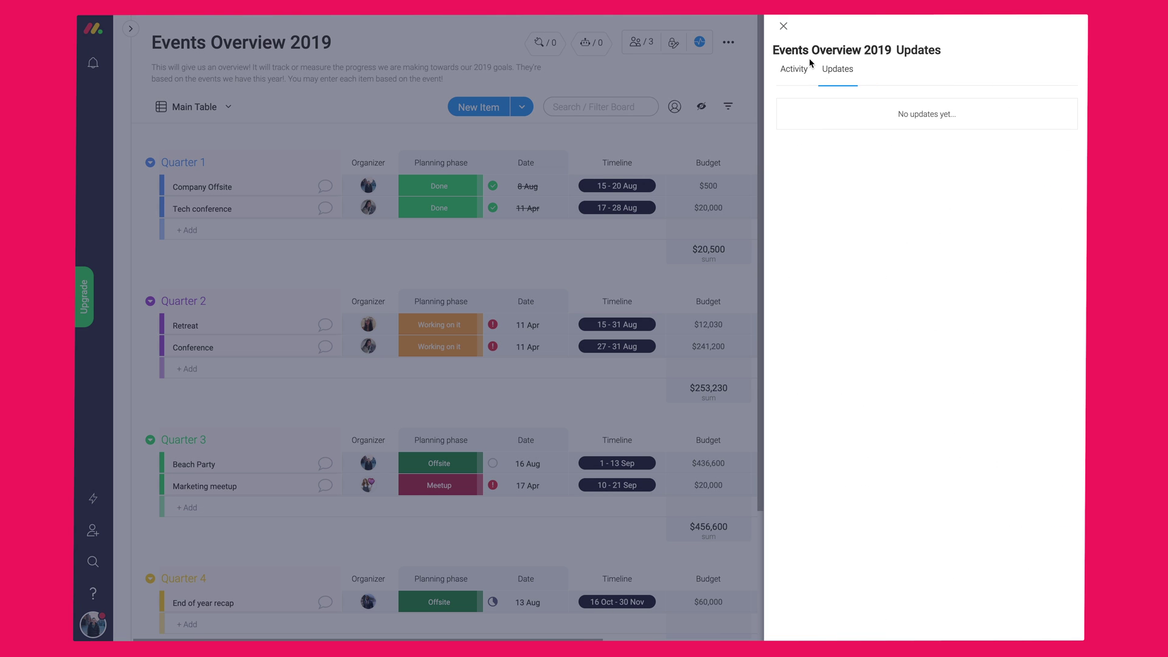
click(713, 279)
click(185, 326)
click(906, 91)
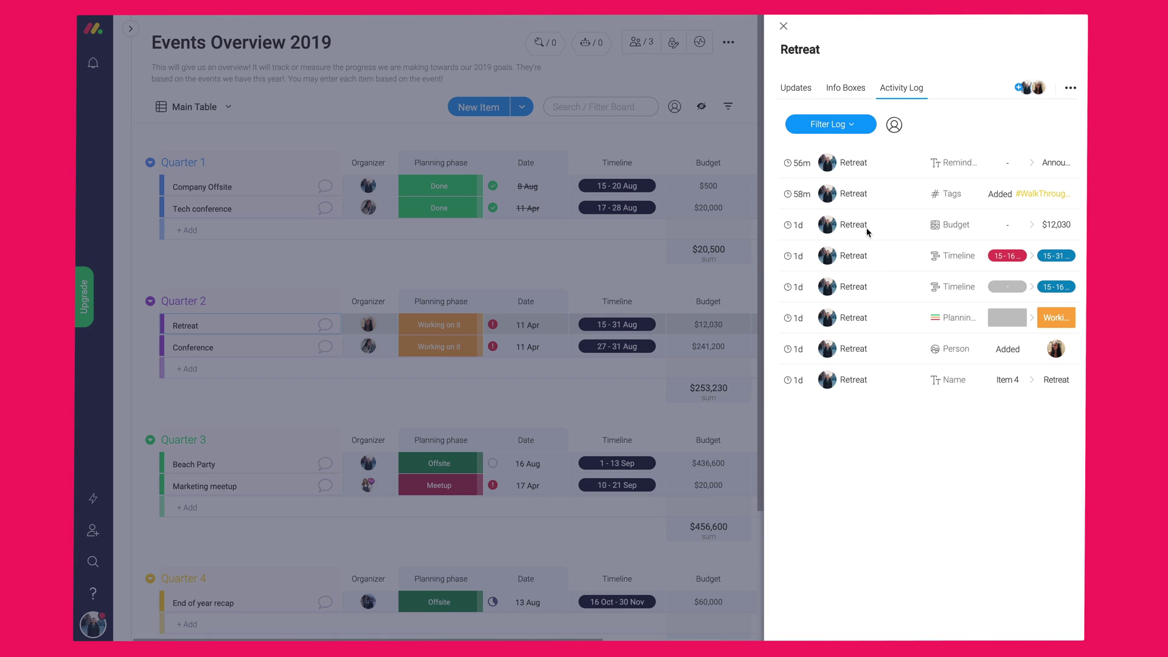
mouse_move(794, 194)
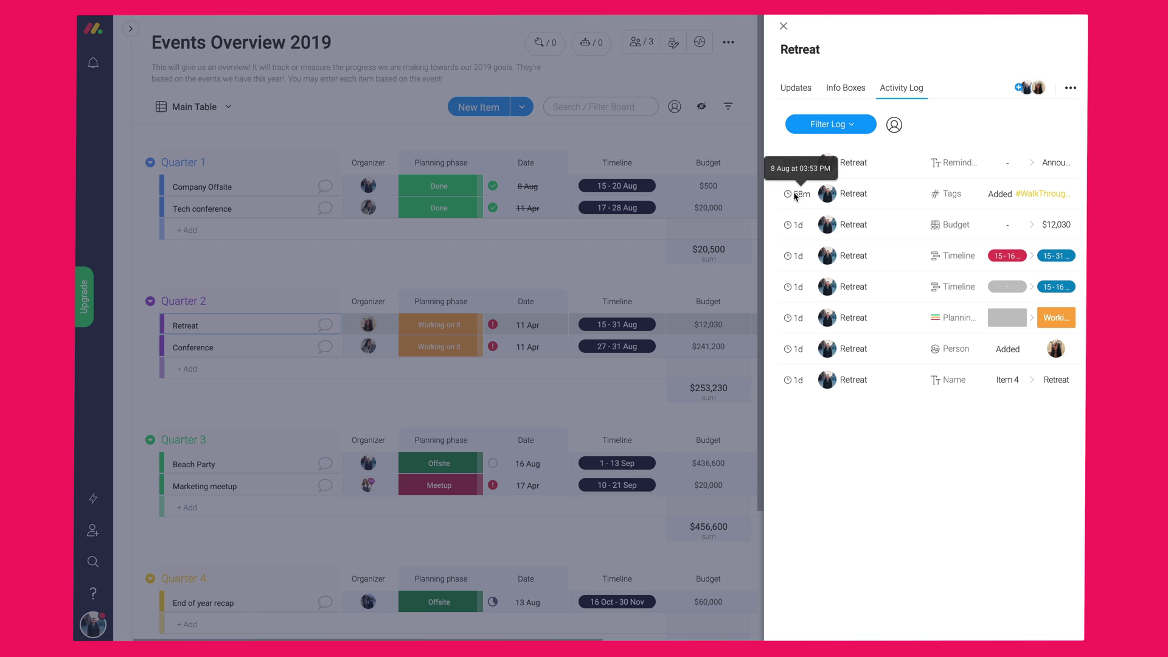
click(783, 25)
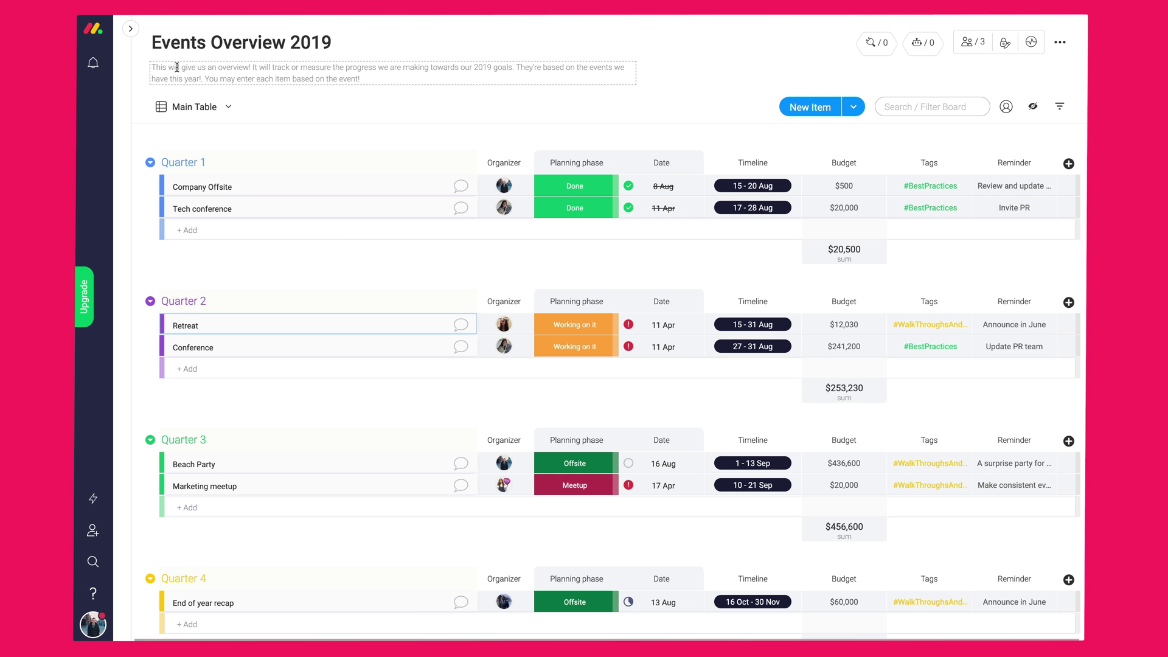
- Expand the Shareable section and open the 'List of leads to update via email' board
click(131, 30)
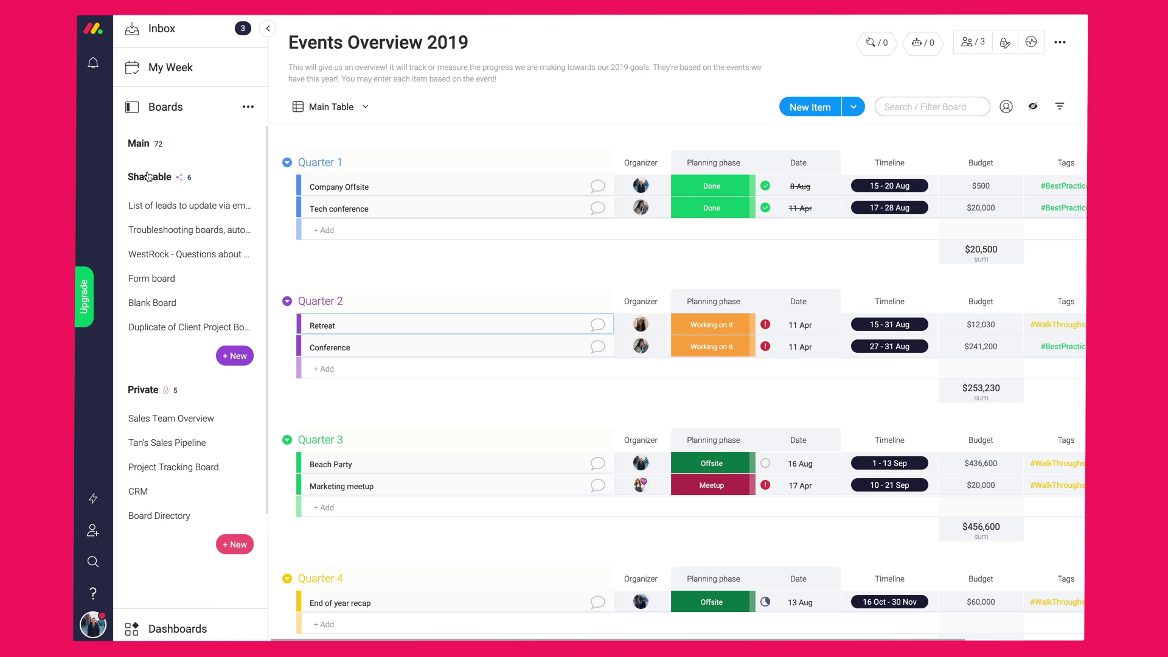
click(144, 178)
click(155, 214)
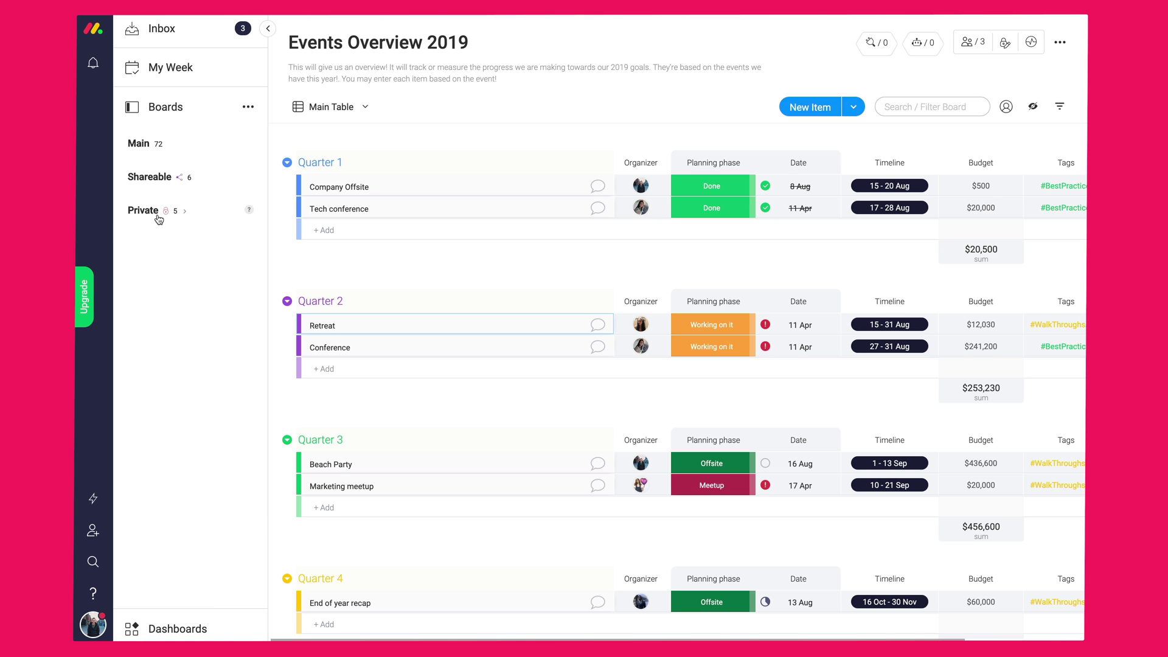
click(146, 145)
scroll(160, 365, down, 2)
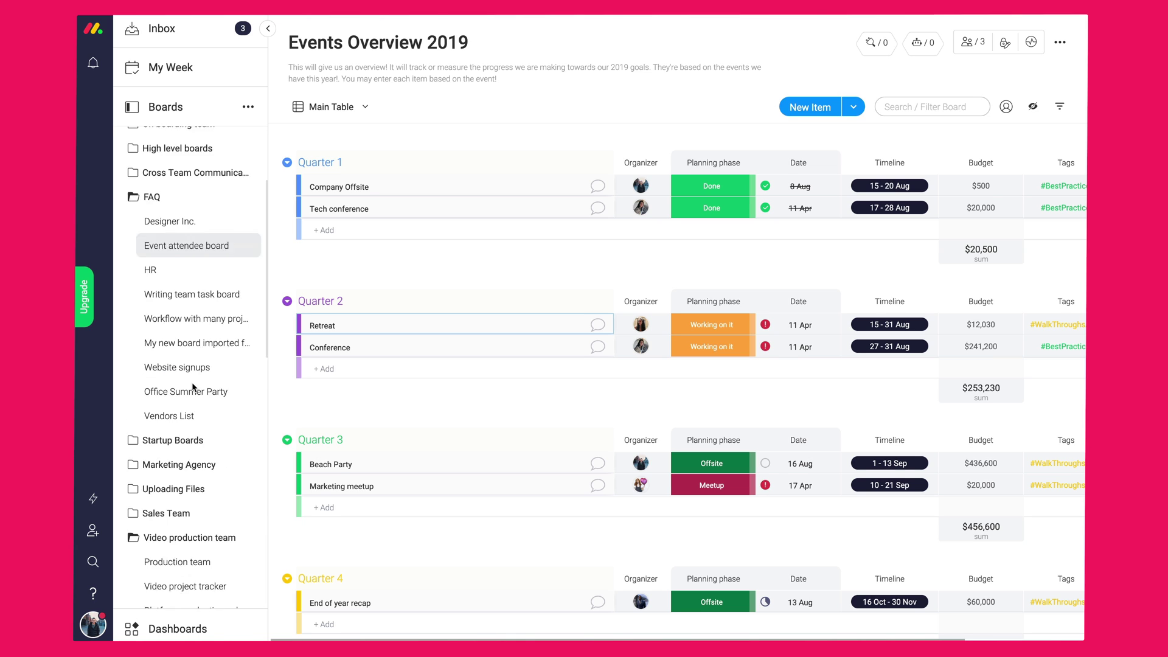
scroll(155, 308, up, 2)
click(150, 146)
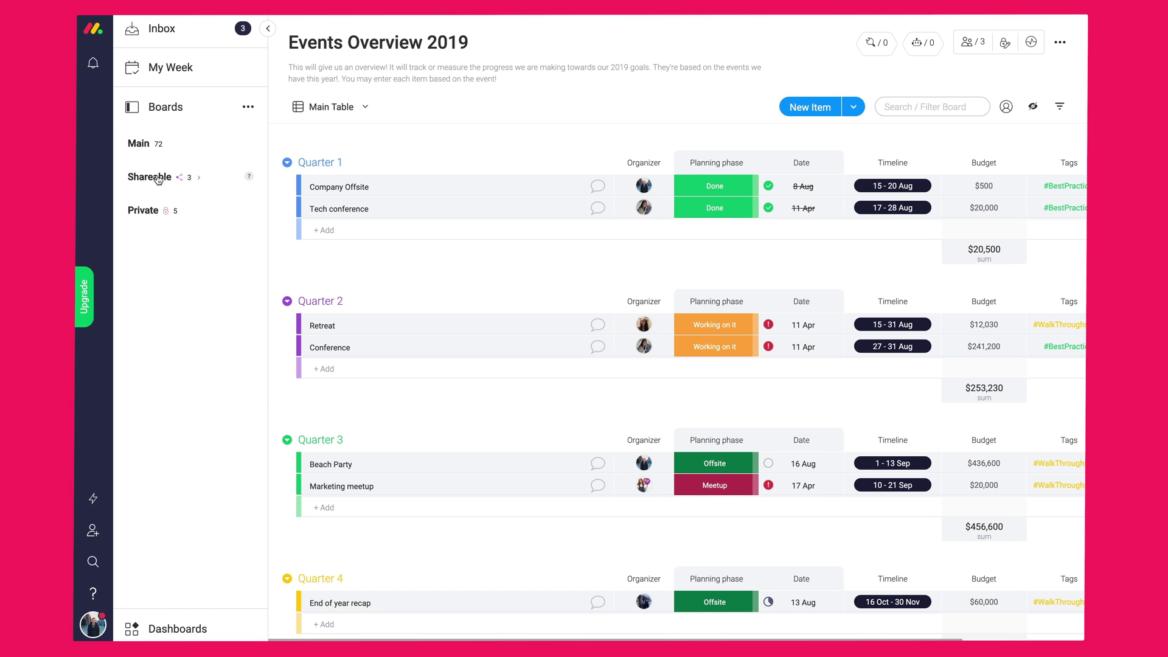
click(158, 178)
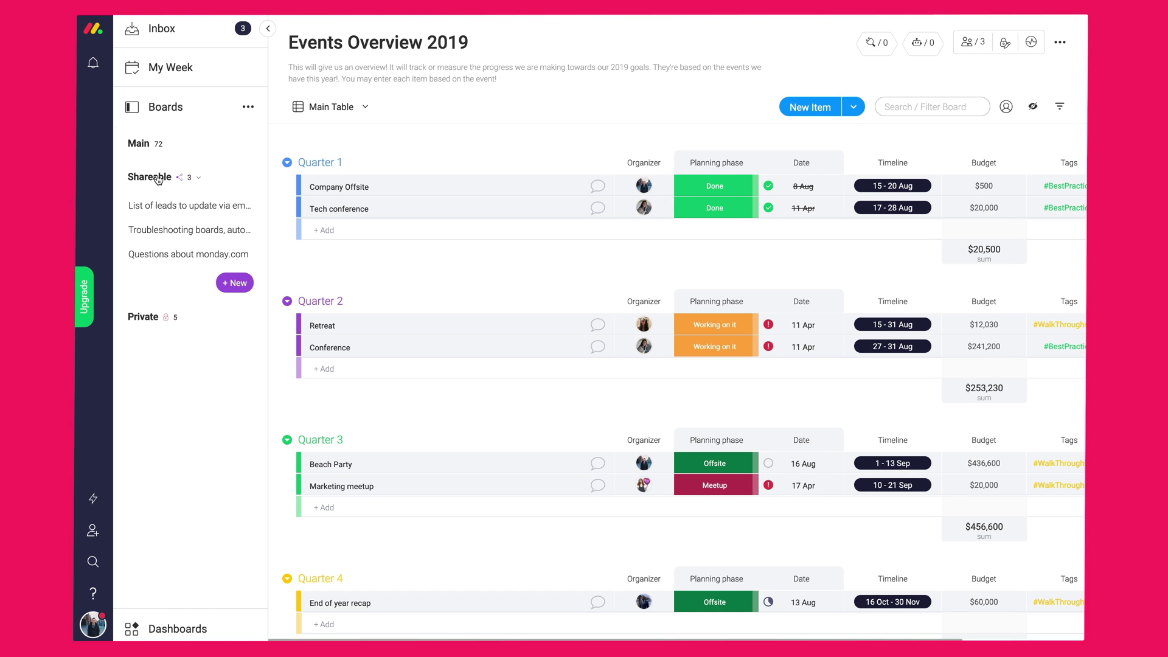
click(156, 213)
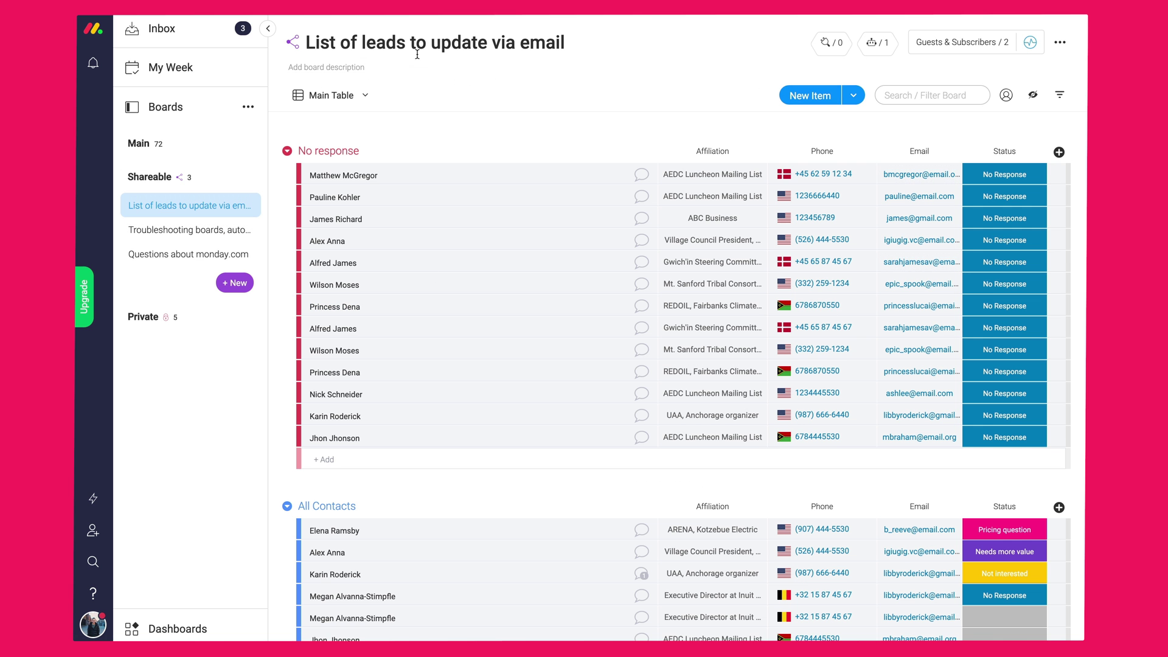
click(268, 29)
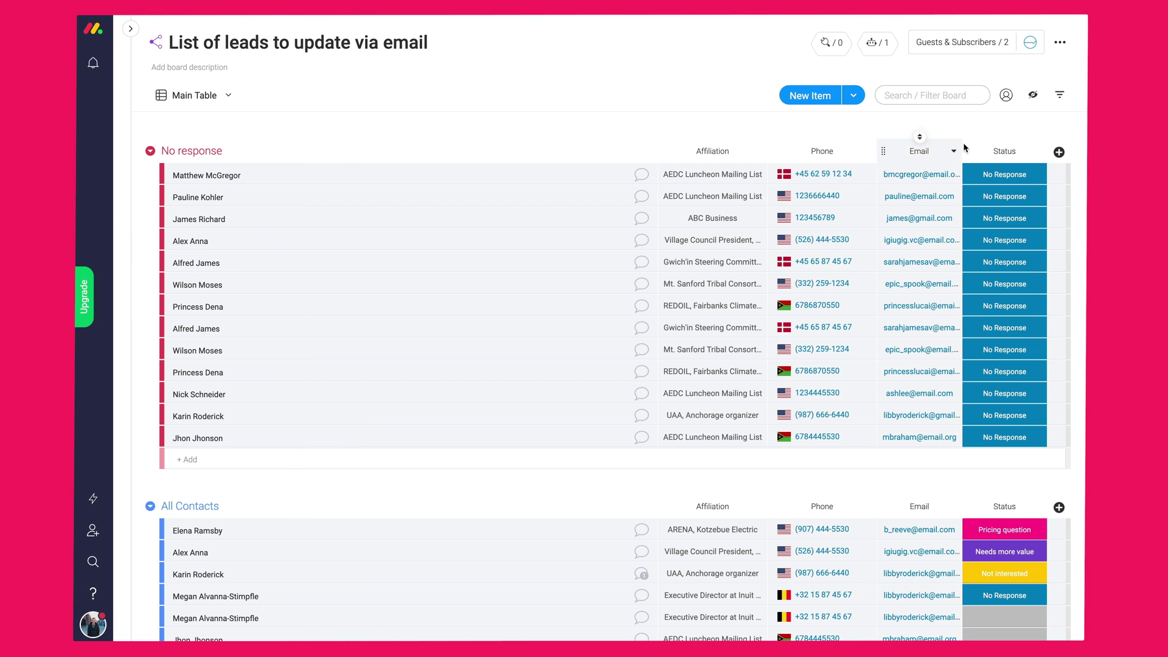
scroll(626, 464, down, 5)
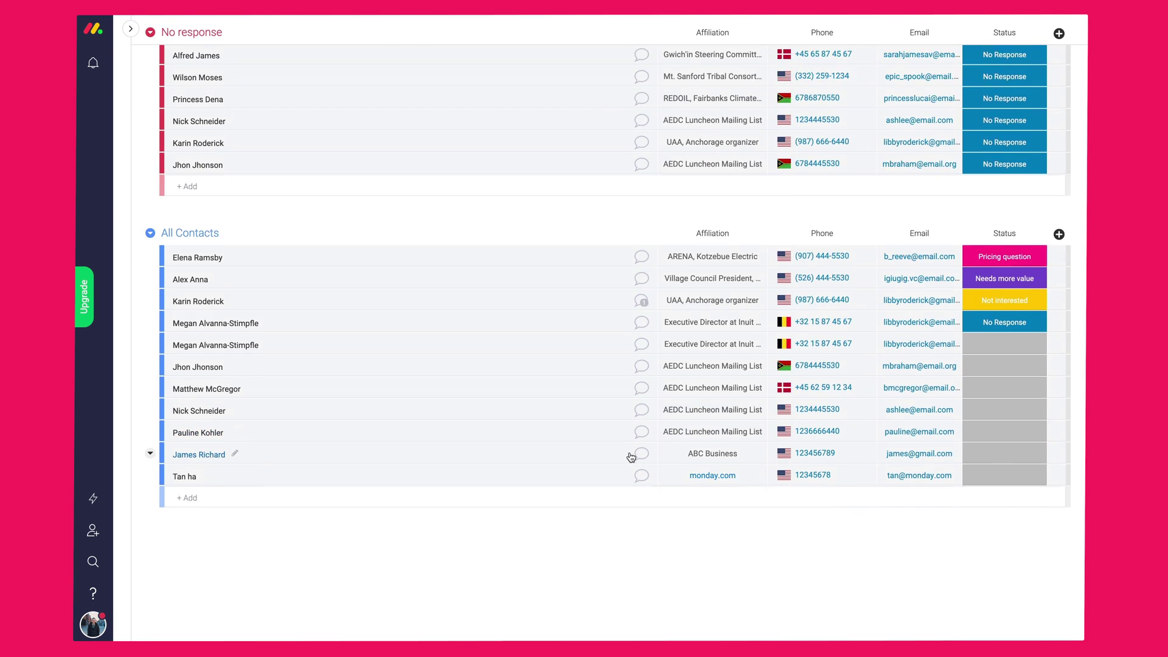
scroll(628, 456, up, 5)
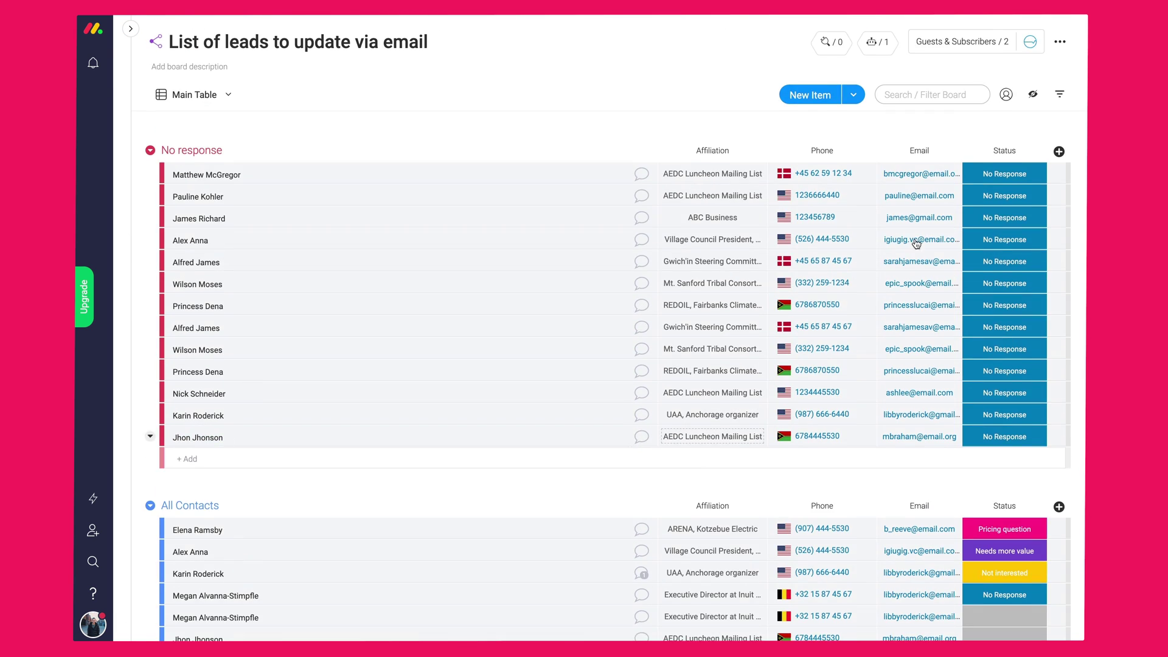
- Review the board's members and guests, starting a guest invite before closing the dialog
click(962, 49)
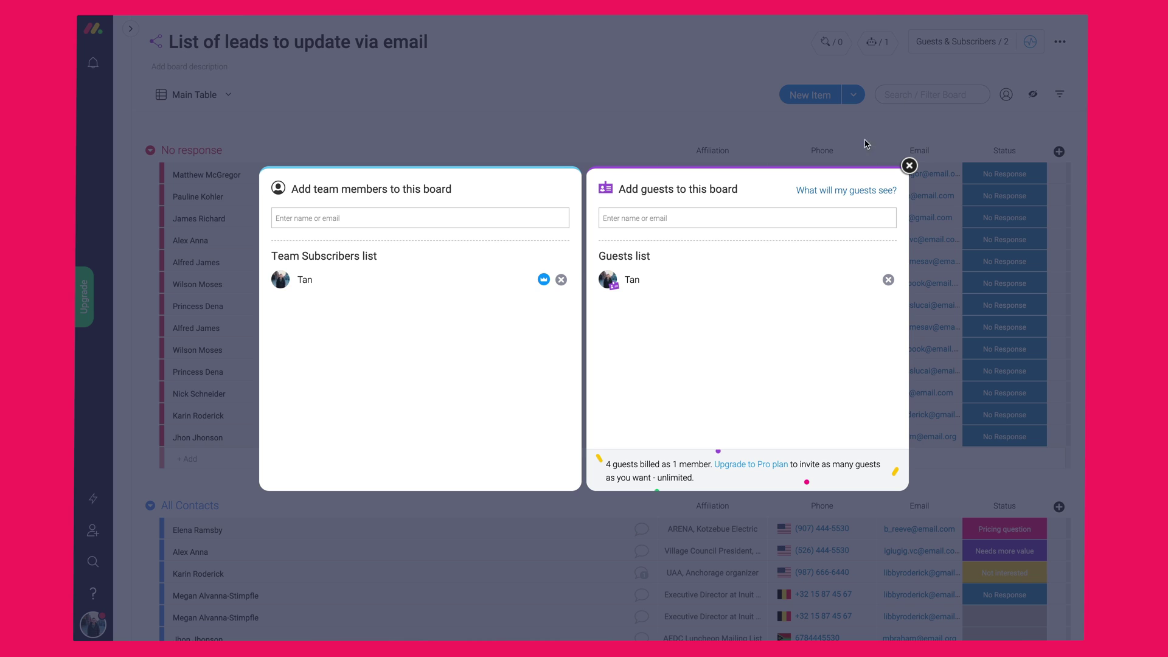
click(656, 218)
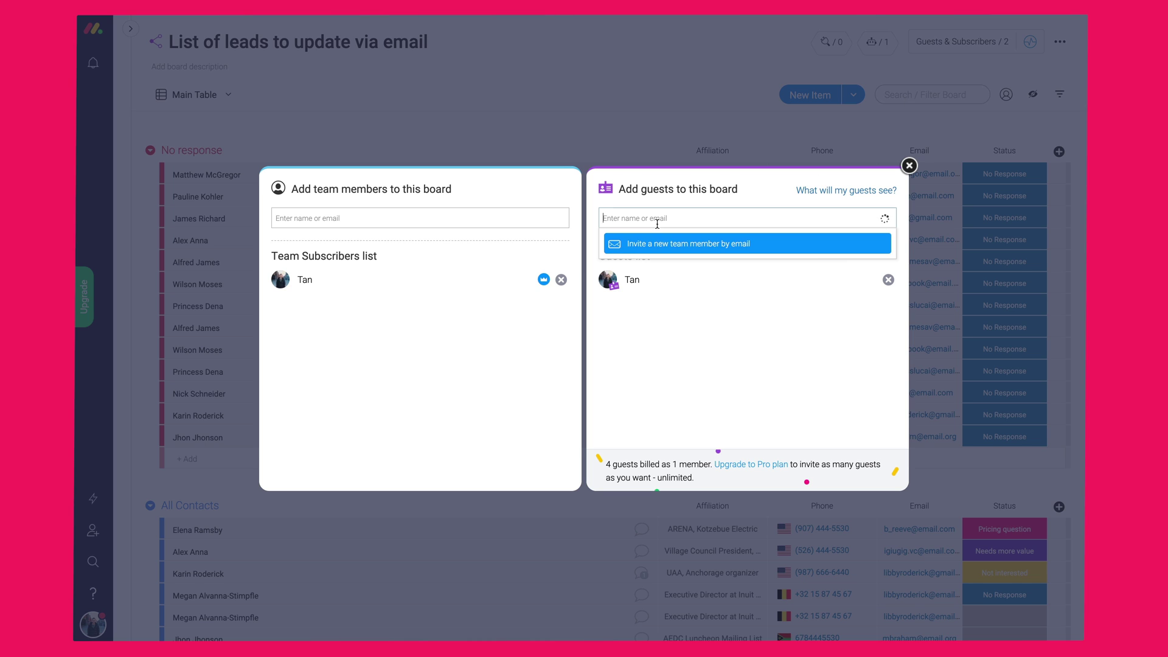
click(668, 363)
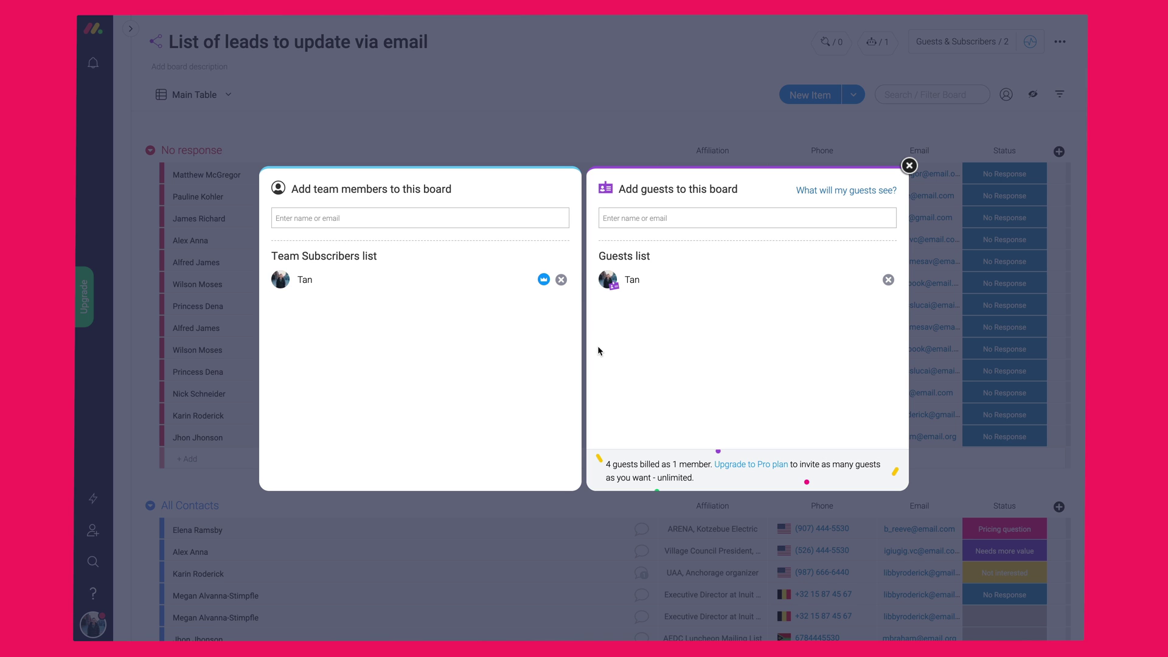
click(908, 165)
- Open the Q3 events board from the Private section and open the fundraising event's Event phases status
click(130, 29)
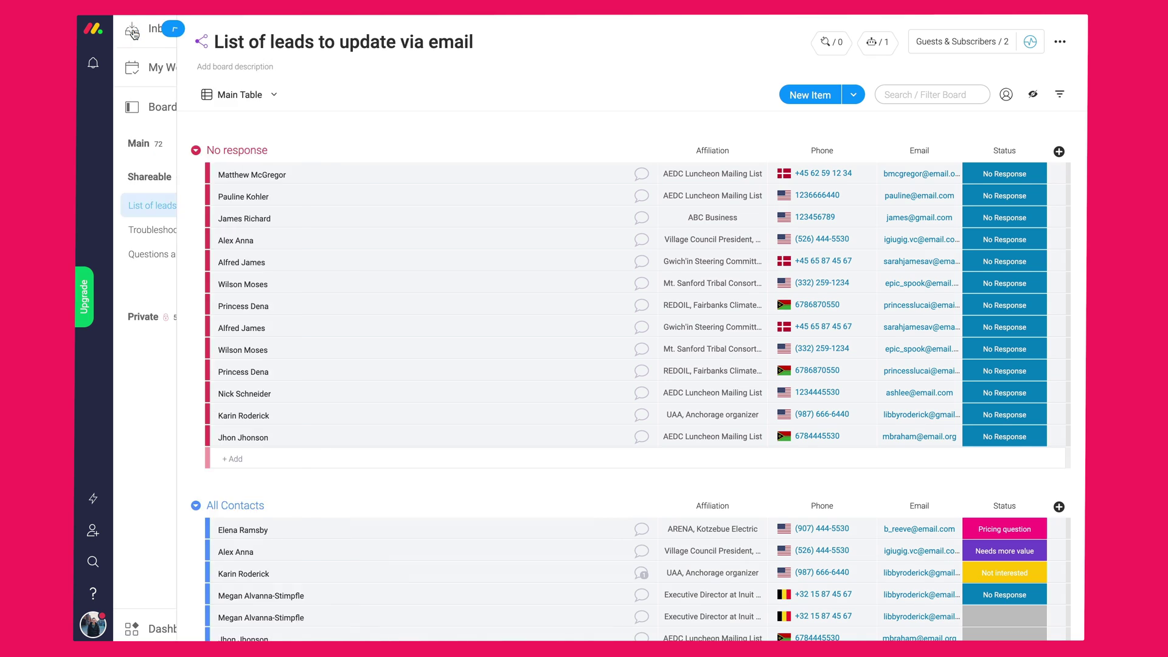
click(160, 182)
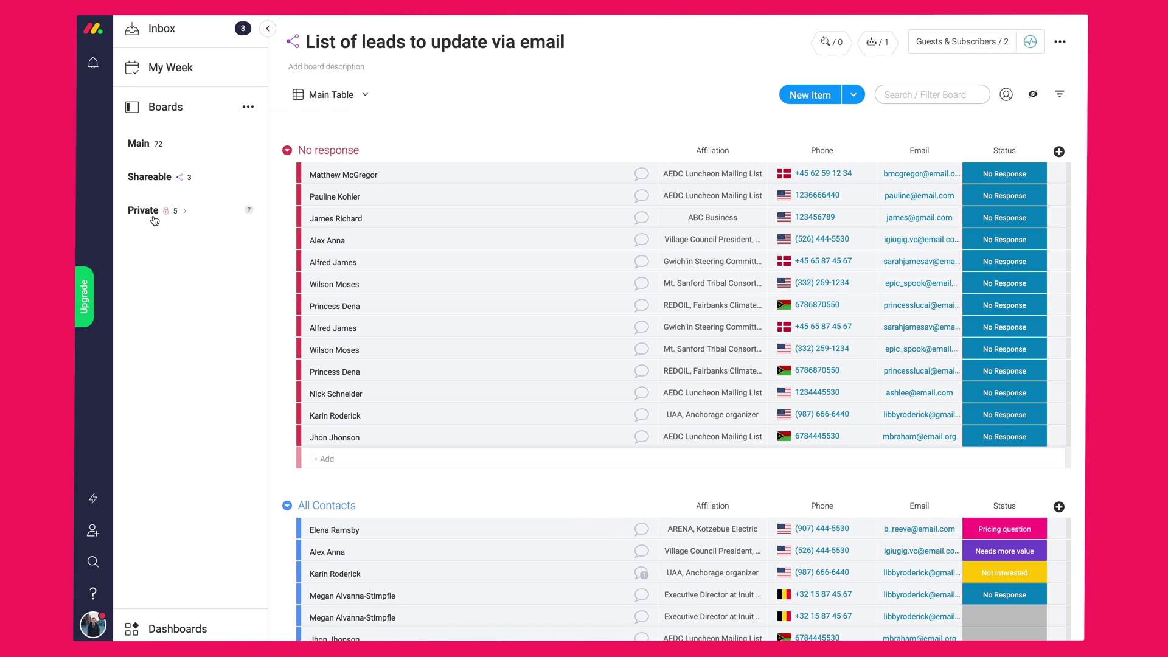
click(154, 216)
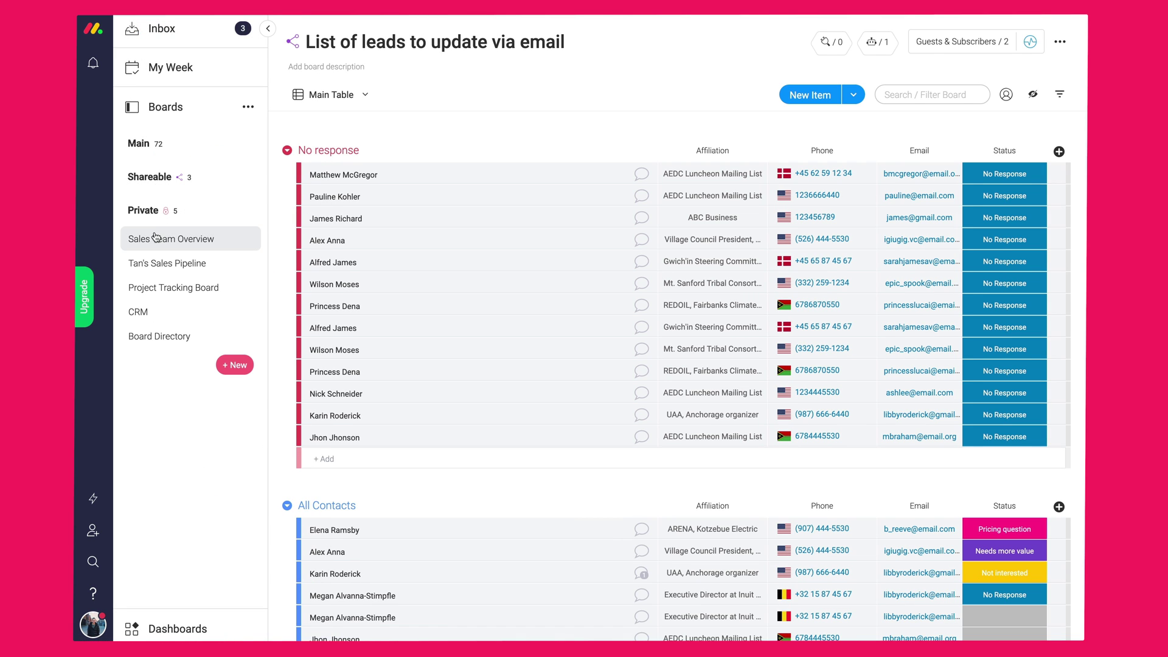
click(156, 238)
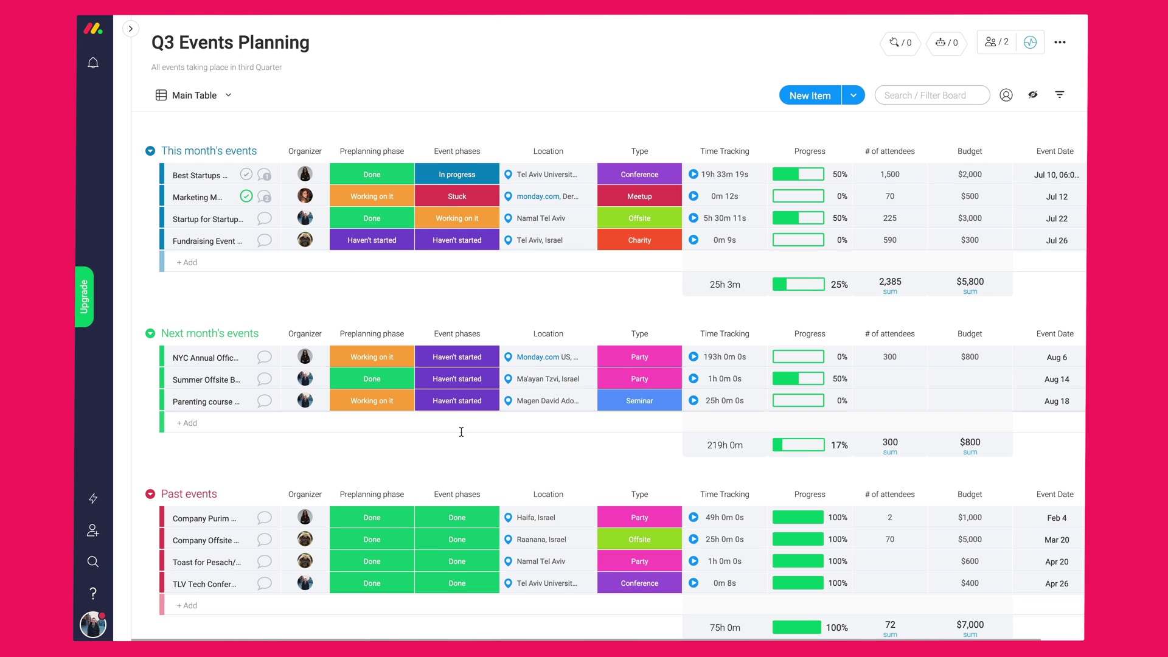
click(458, 241)
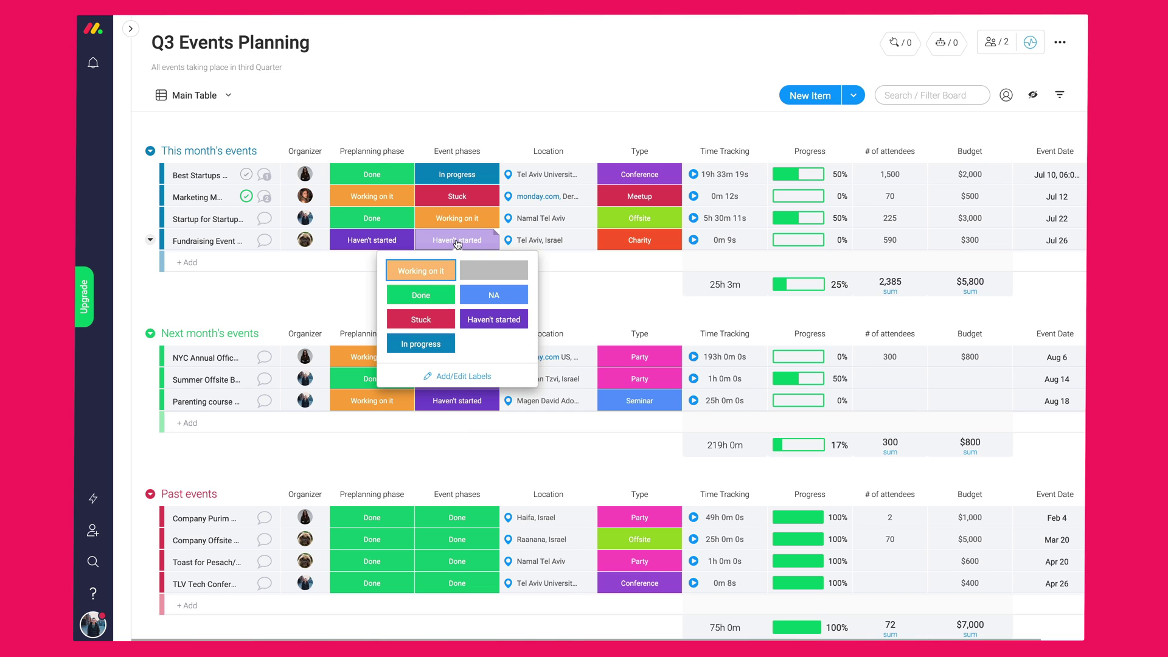
- Set the fundraising event's phase to In progress and the NYC location to Monday.com US, West 17th Street
click(423, 345)
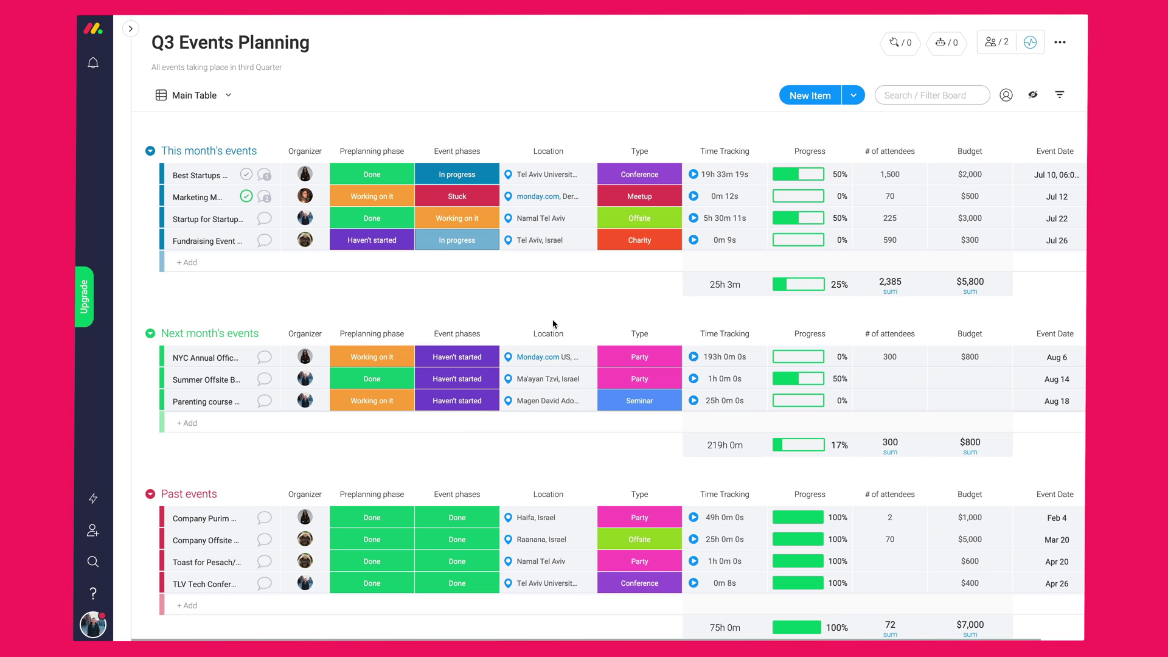
click(579, 355)
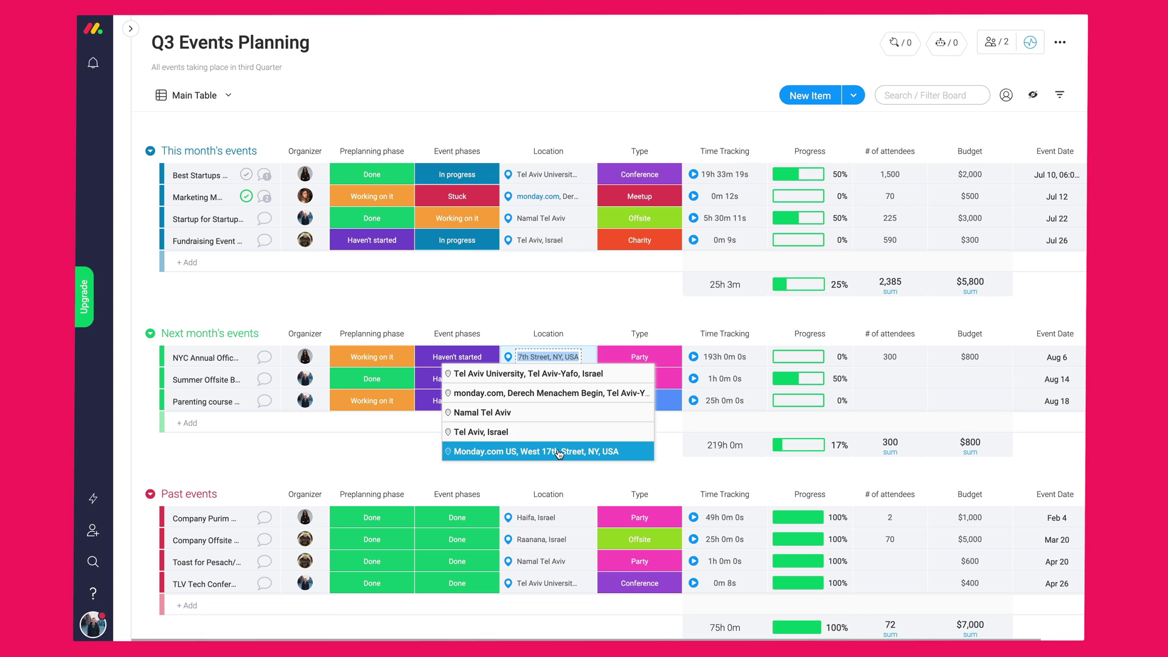
click(558, 451)
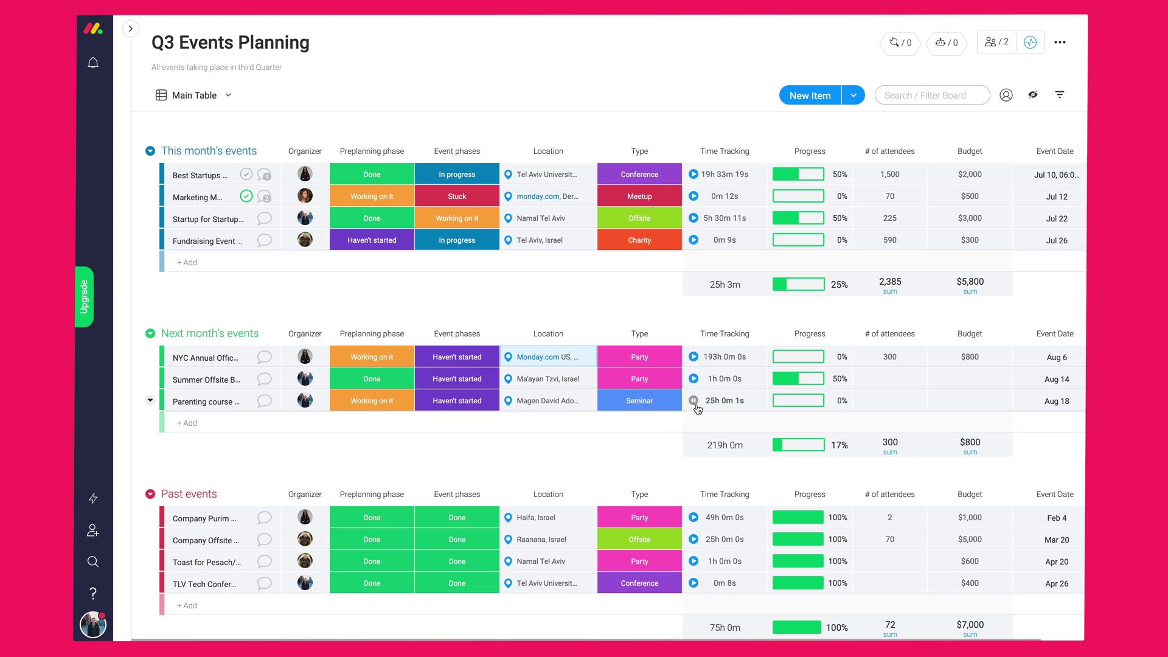
- Check the parenting course's time tracking log, then open the Marketing Meetup item's updates
click(724, 401)
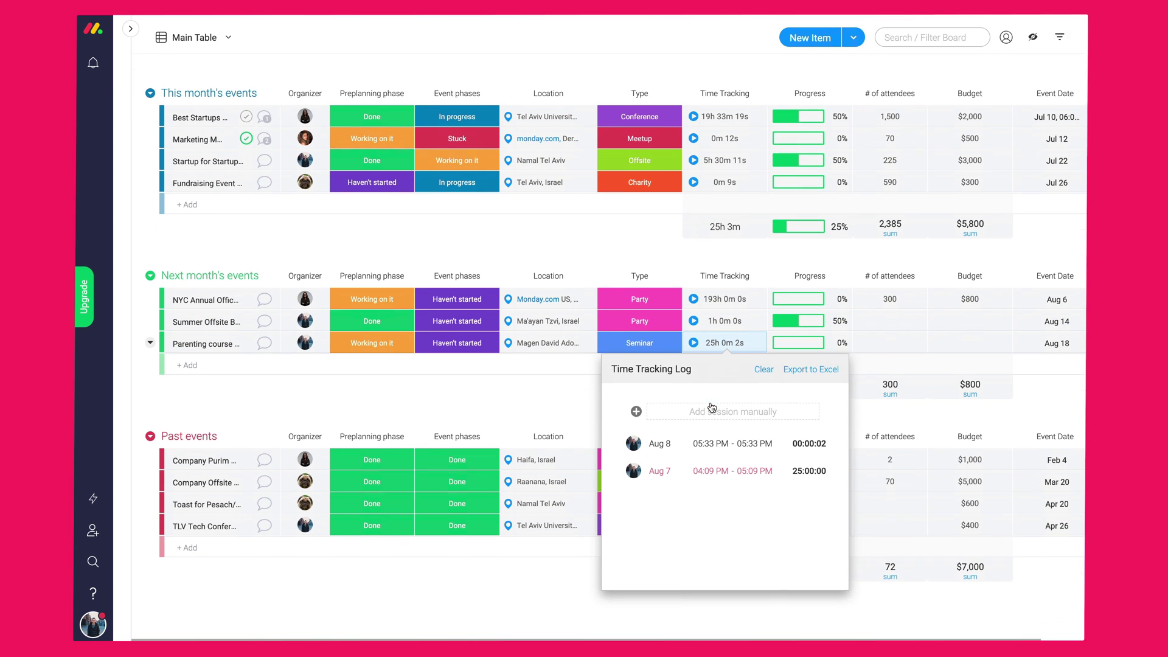
click(727, 344)
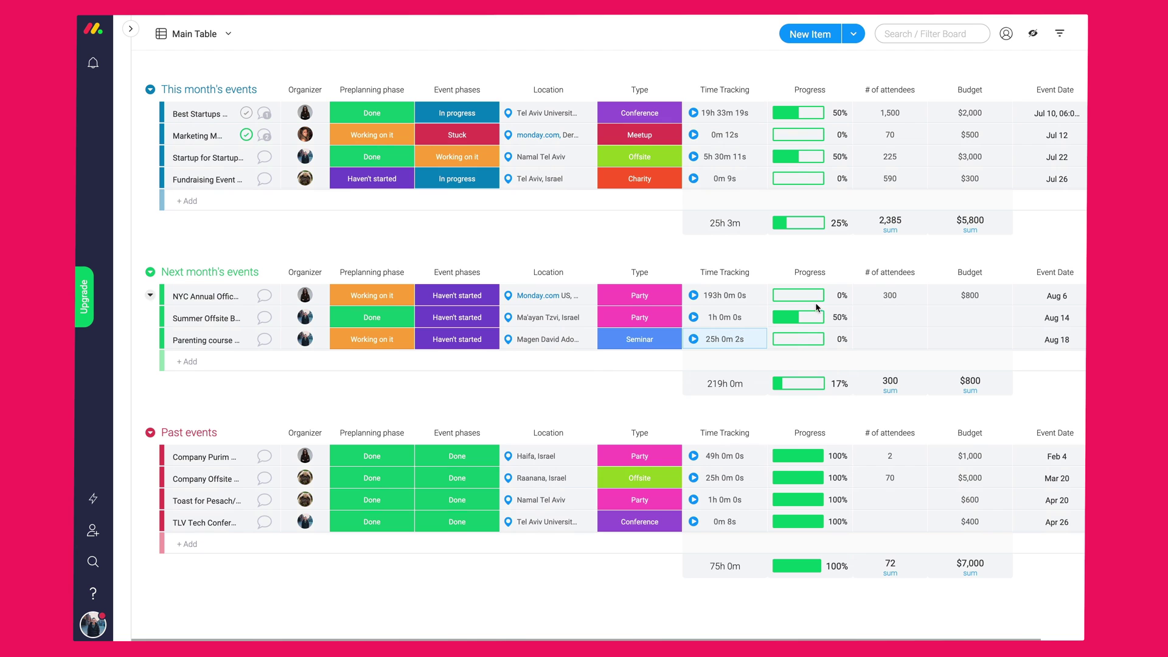
scroll(798, 306, right, 1)
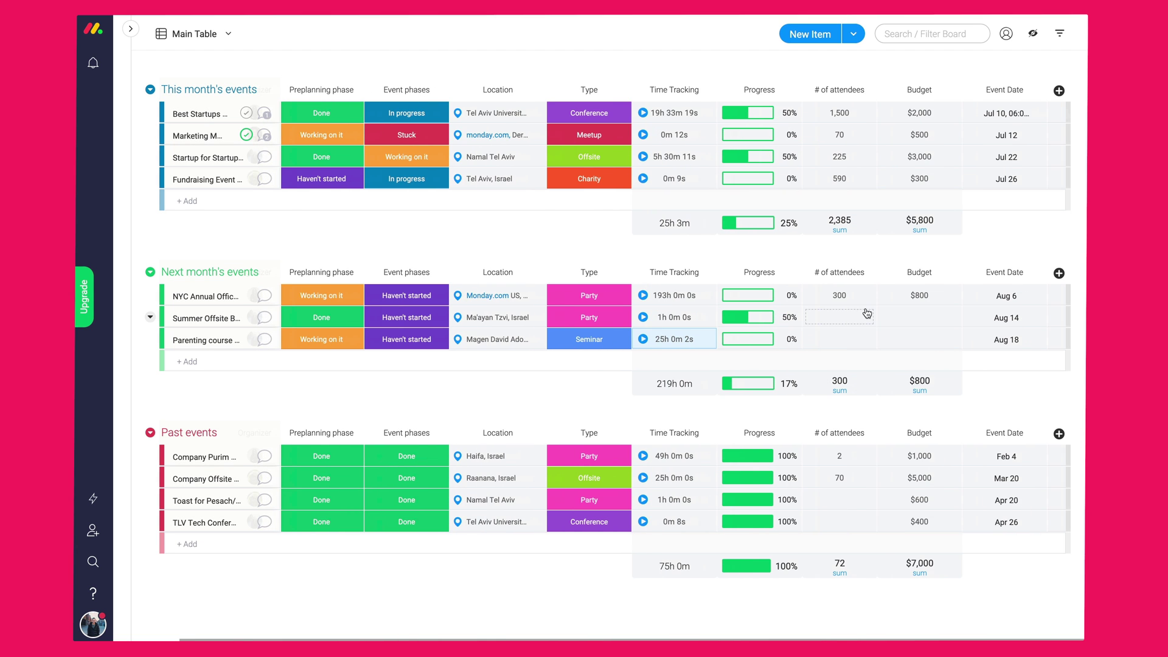
scroll(863, 313, left, 1)
scroll(346, 330, up, 2)
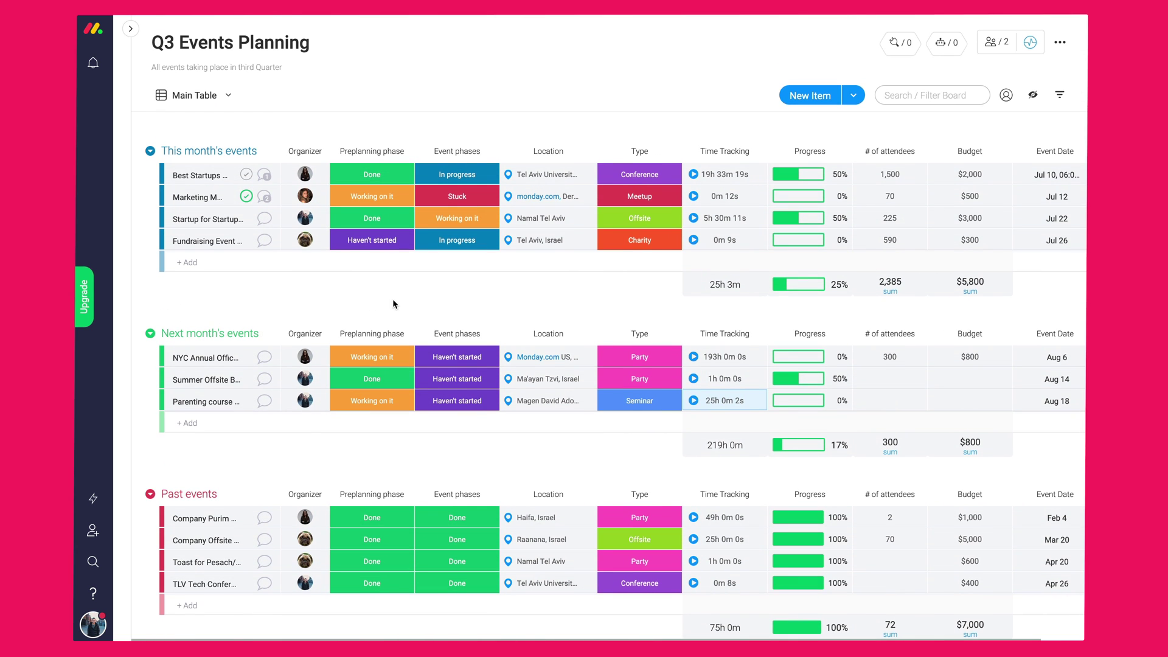
scroll(392, 302, down, 2)
click(264, 198)
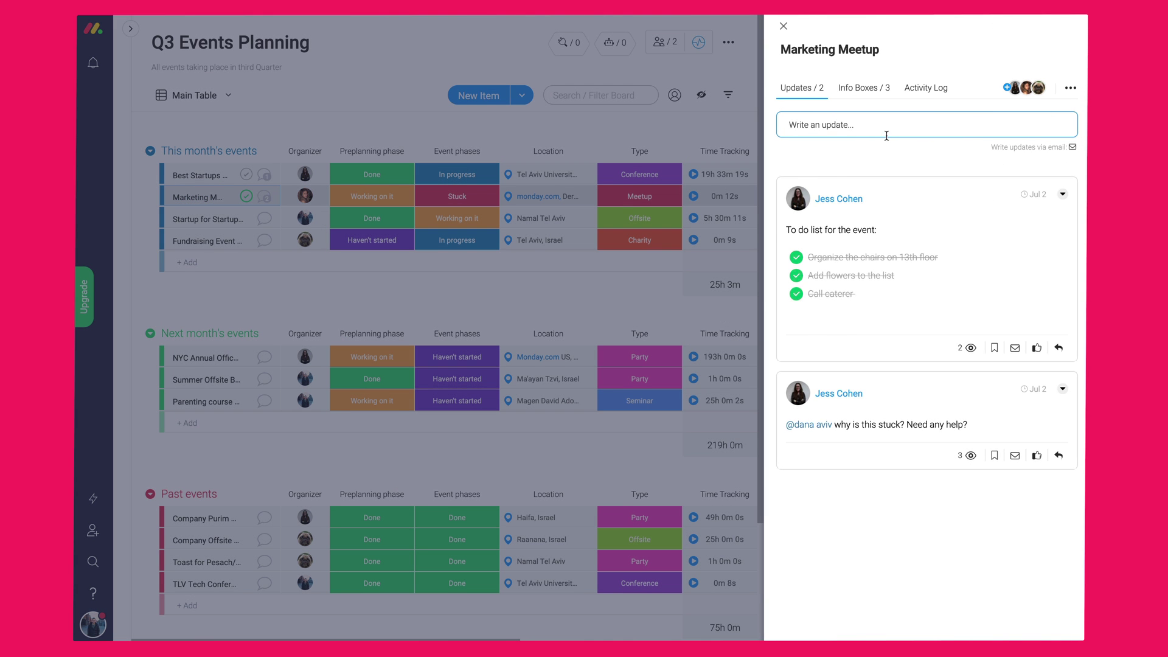
- Draft an update mentioning a teammate, requesting feedback on the attached work_smarter.png graphic, and announcing the YouTube video
click(886, 136)
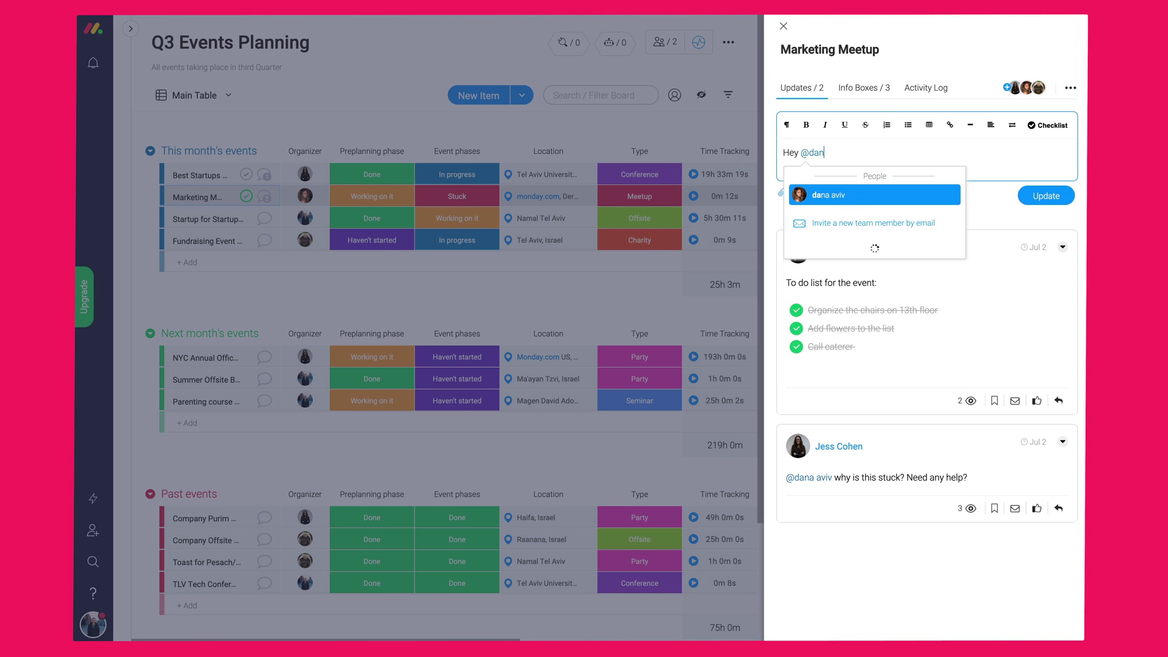
key(Return)
key(Return)
text(Can you review and)
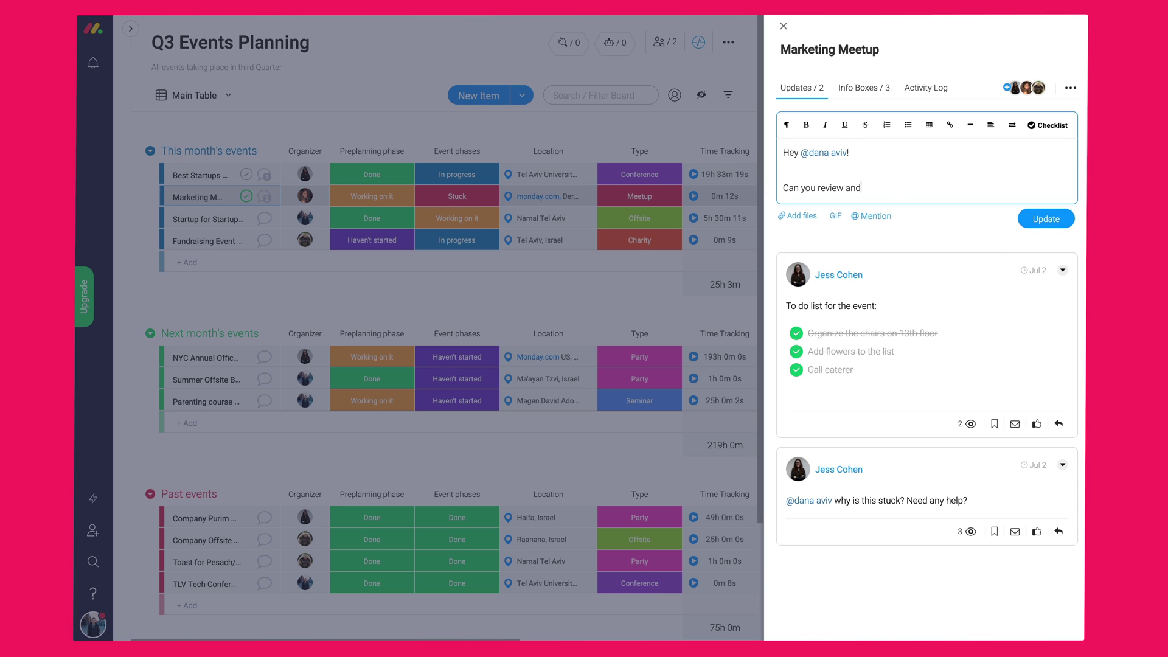
text( give me feedback on this graphic?)
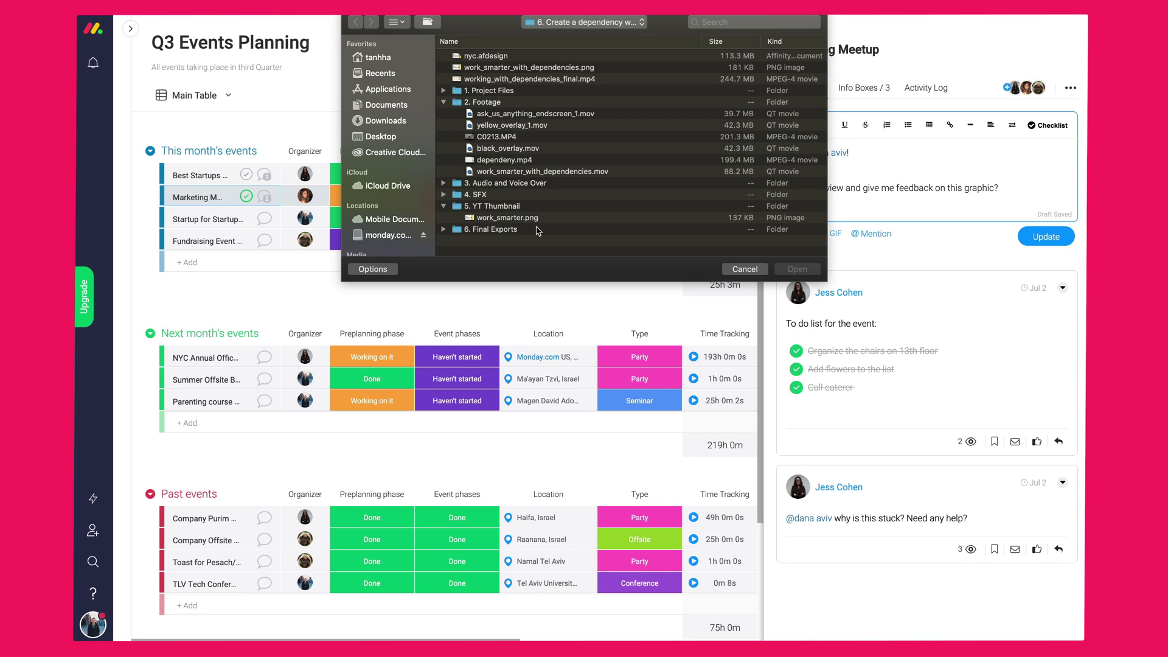
click(754, 236)
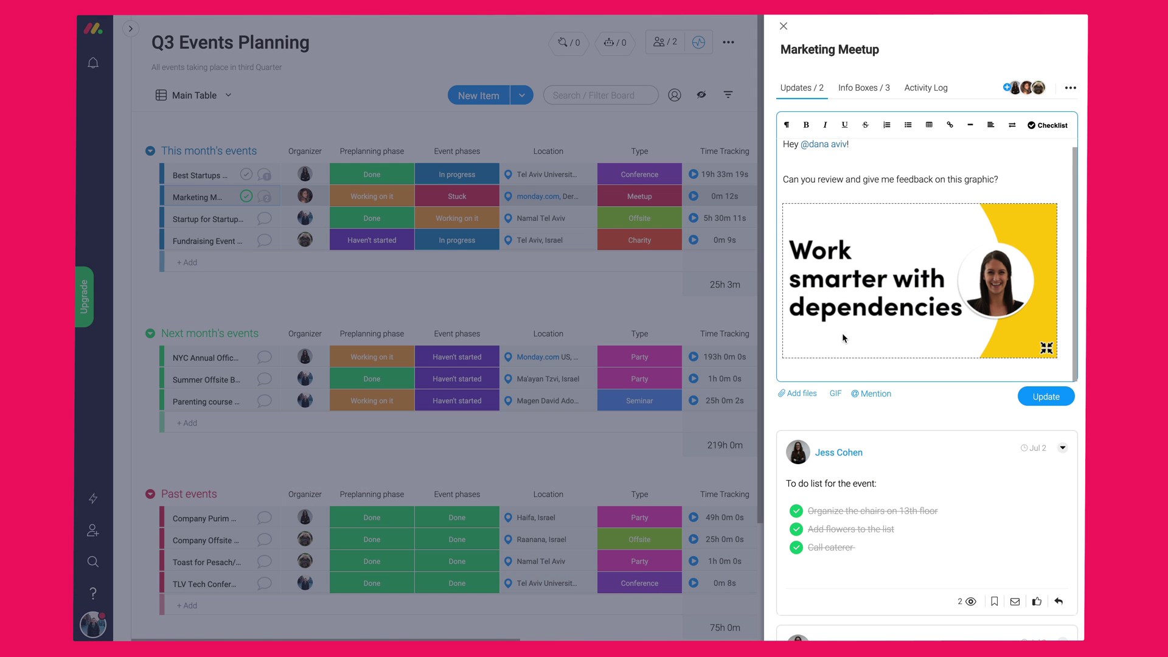
text(Let me know if I can upload this!)
key(Return)
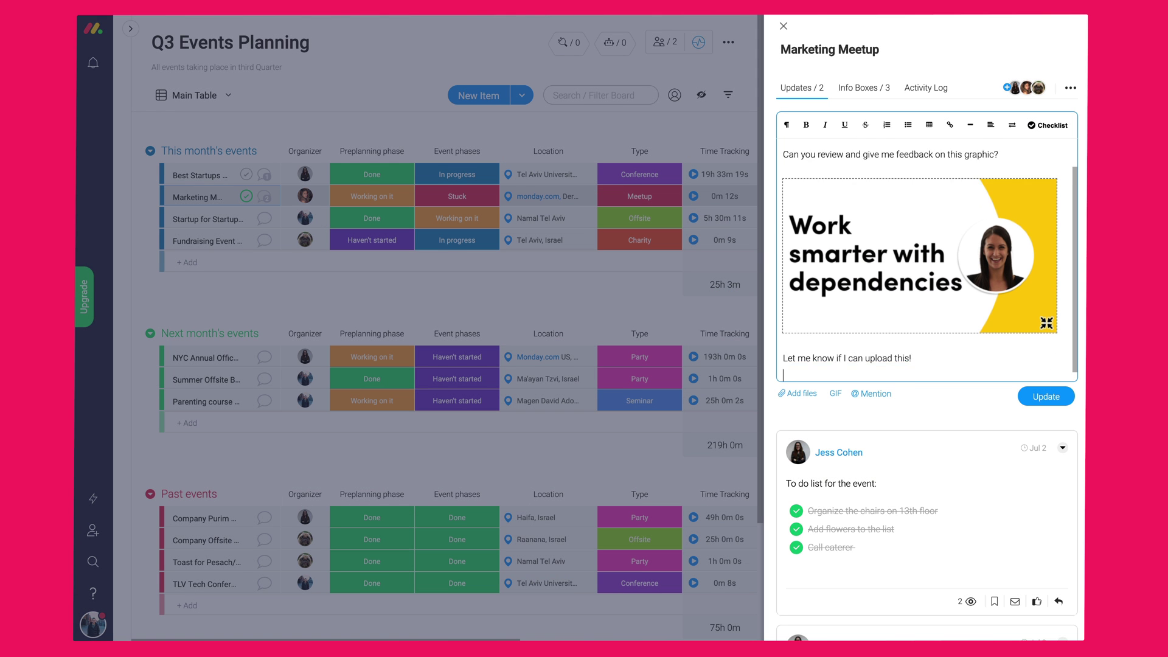
text(I'm excited t)
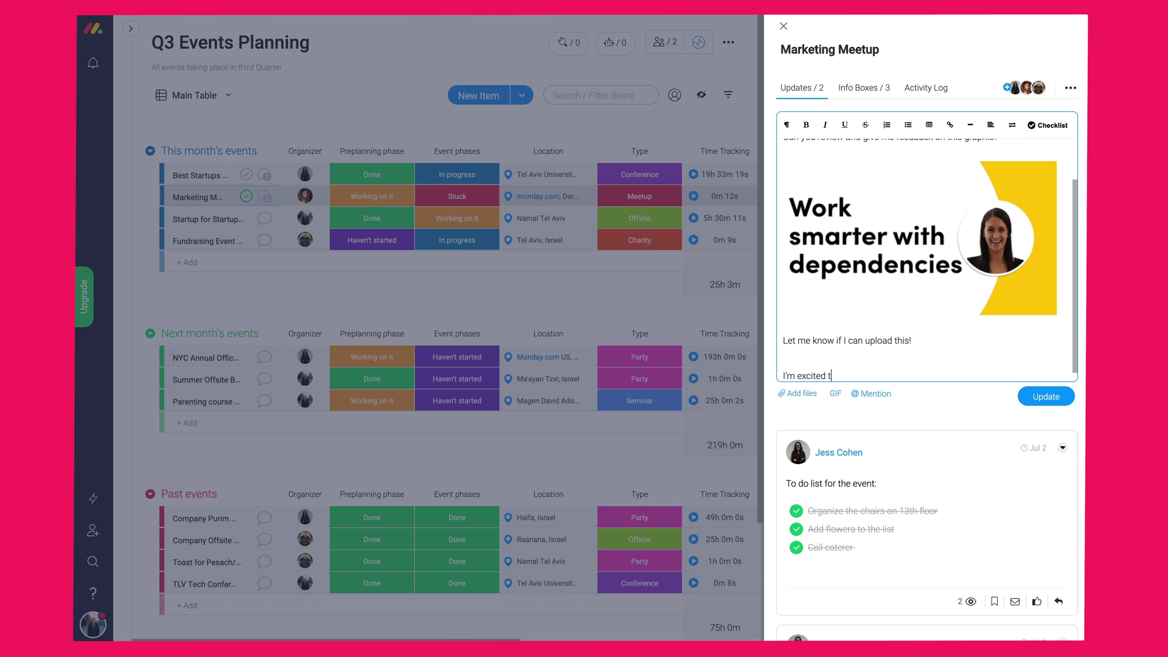
text(o launch this YouTube video for our event!)
- Insert the Done GIF and type 'Here are the next steps:' below it
click(835, 393)
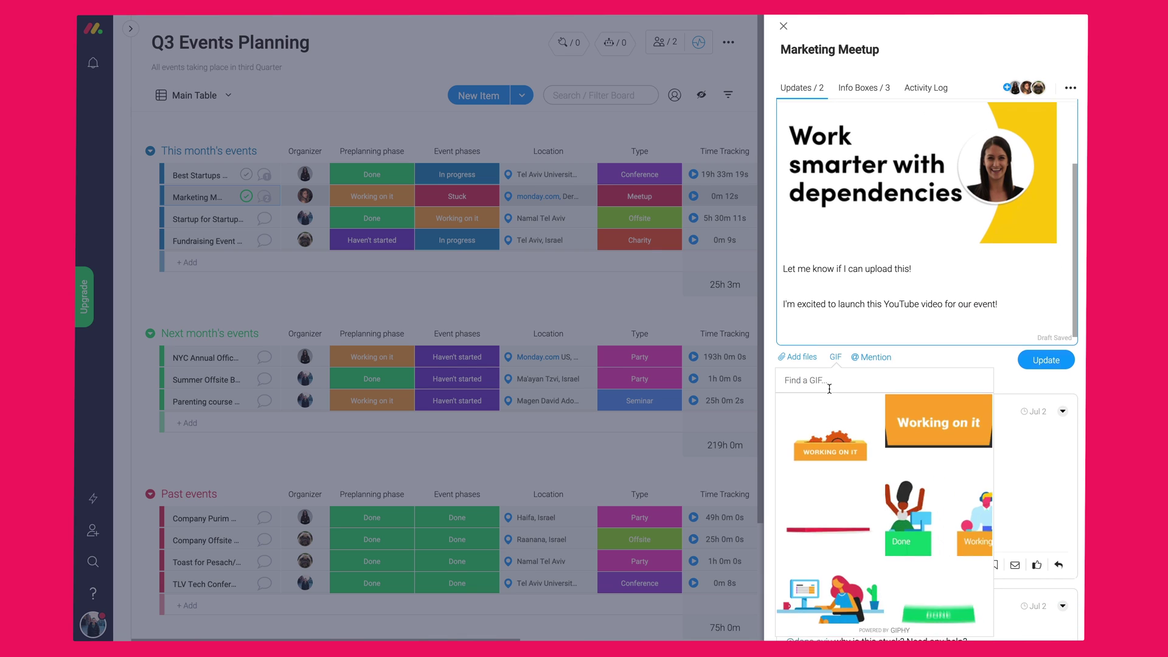
text(excited)
key(BackSpace)
key(BackSpace)
key(BackSpace)
key(BackSpace)
key(BackSpace)
key(BackSpace)
key(BackSpace)
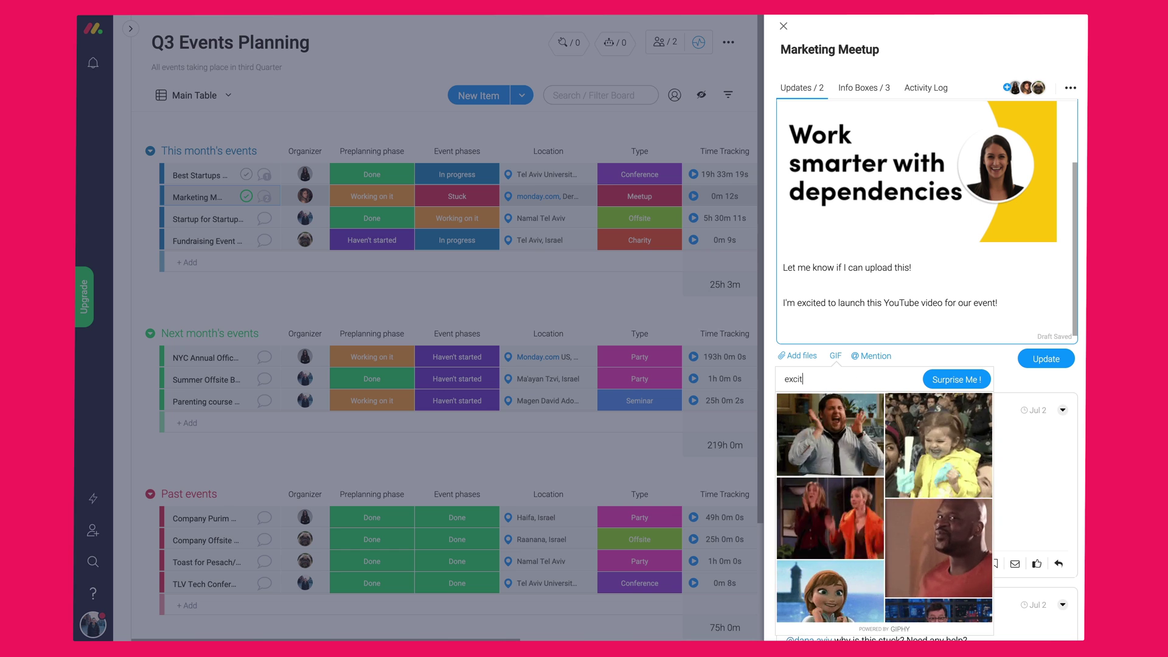
click(944, 500)
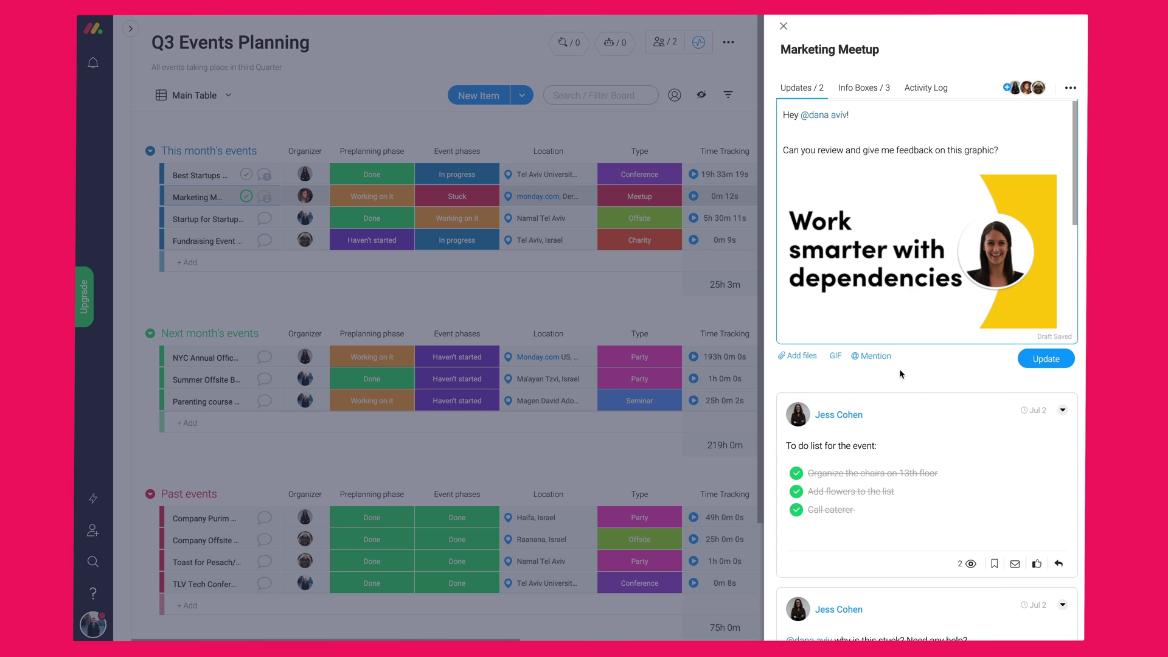
text(Here are)
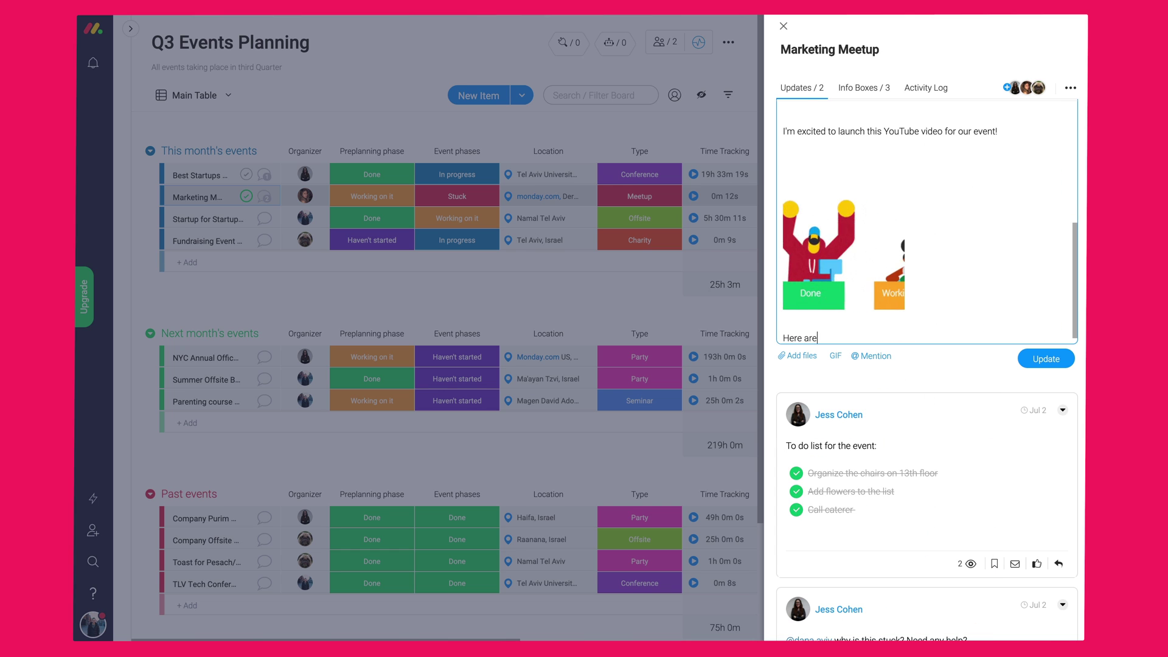
text( the next steps:)
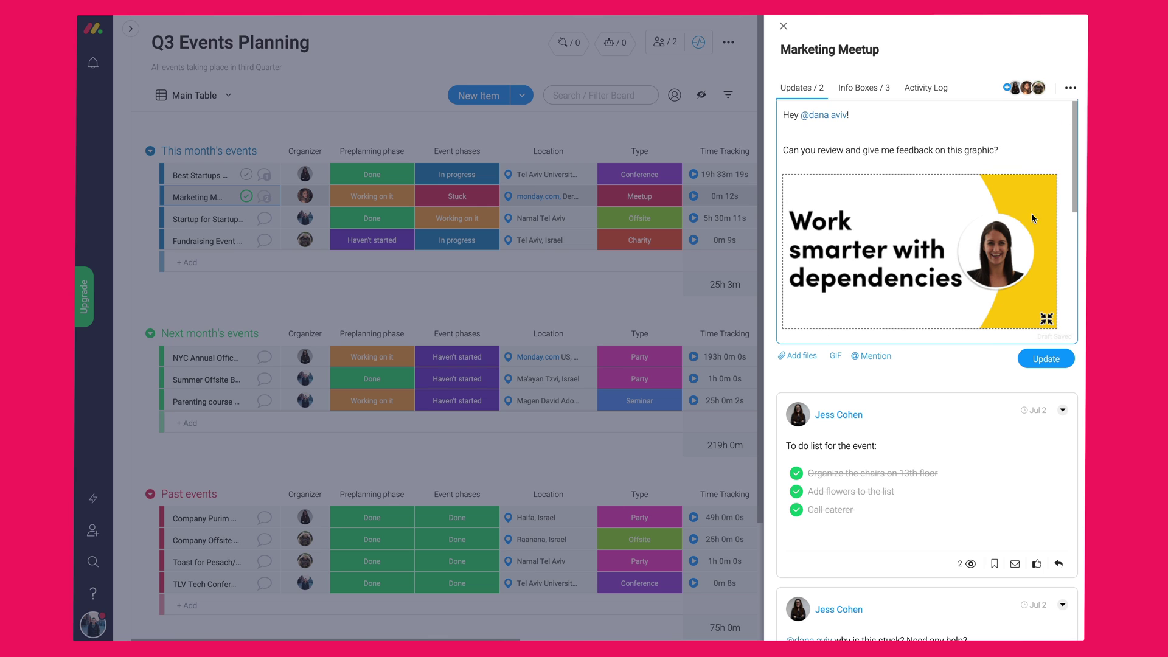
- Add checklist items Review, Present to team! and Call vendors, then post the update
click(1032, 219)
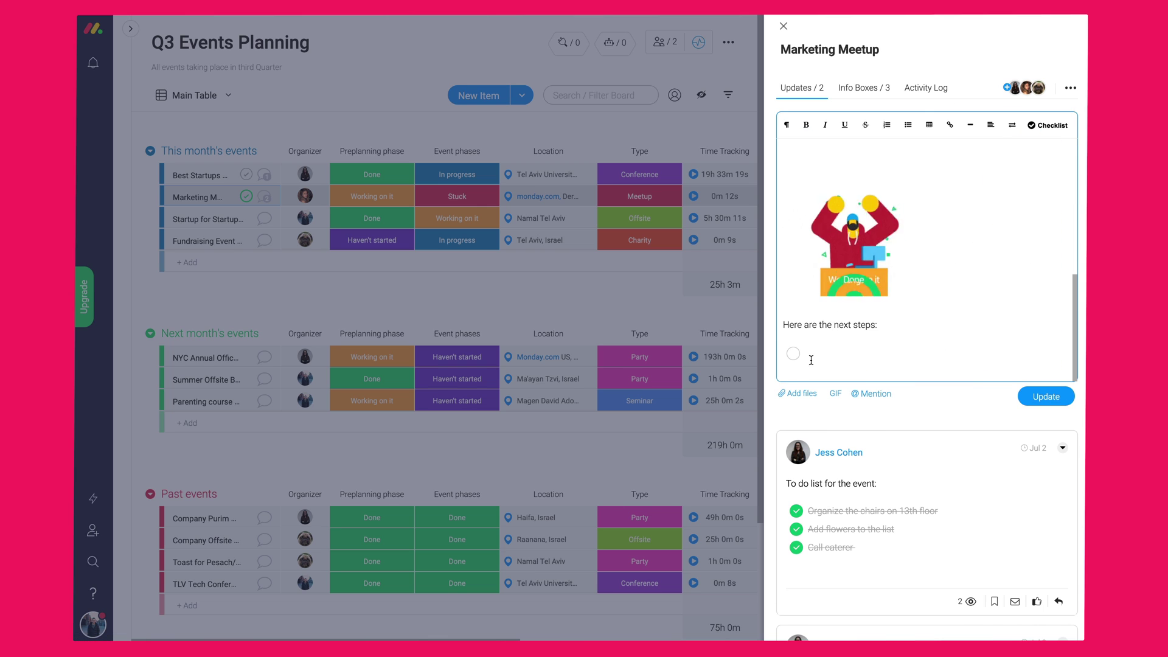
text(Review)
key(Return)
text(Present to team!)
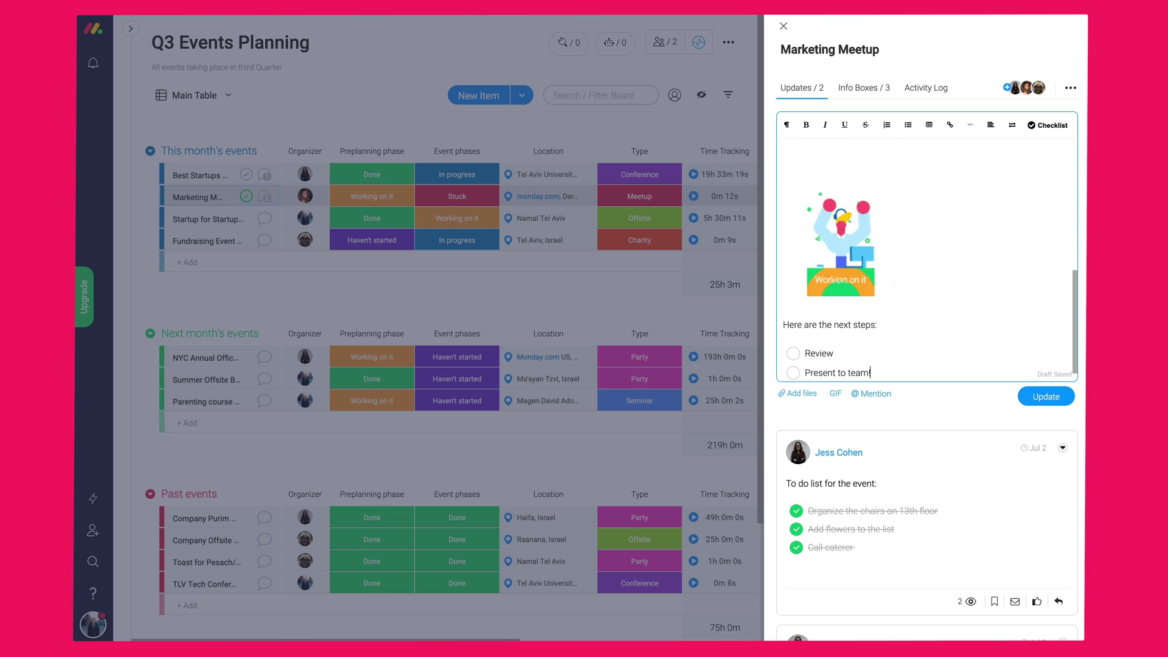
key(Return)
text(Call vendors)
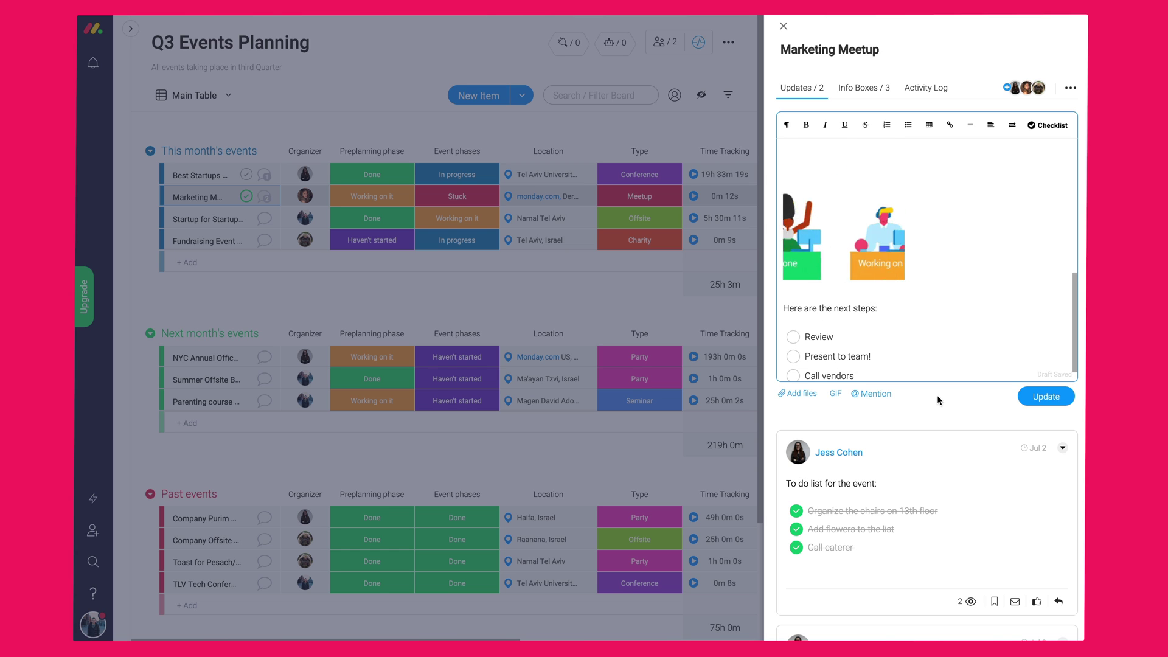
click(1046, 396)
- Reply 'Looks great!' to the posted update and close the Marketing Meetup panel
scroll(866, 367, down, 4)
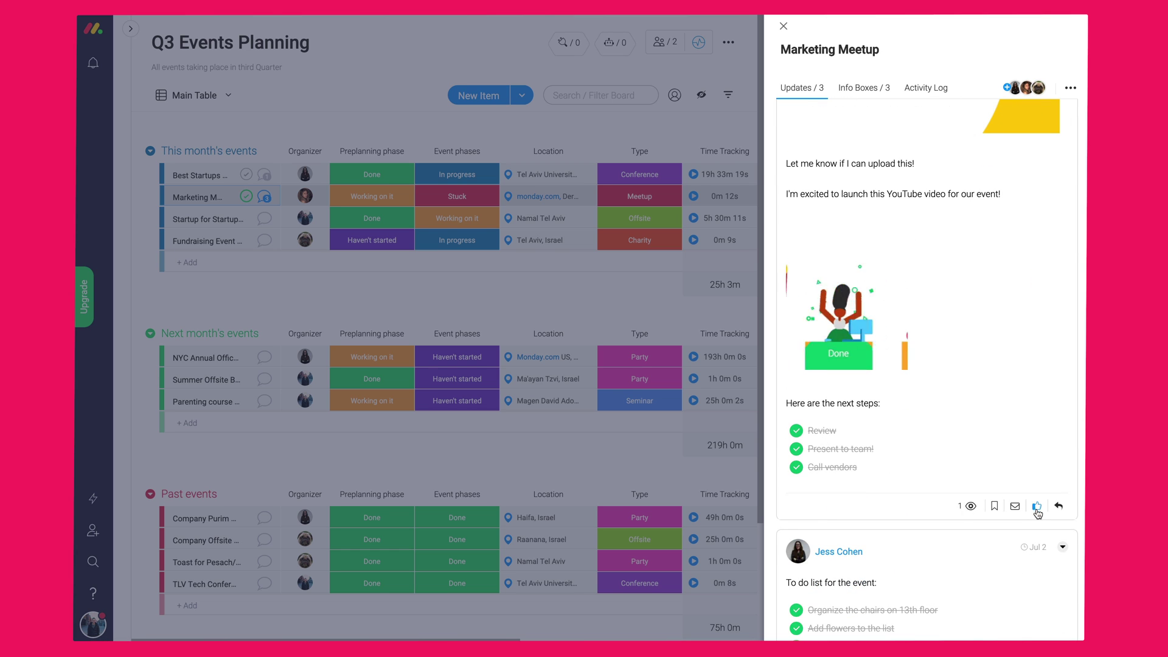
click(912, 540)
text(Looks great!)
click(1042, 570)
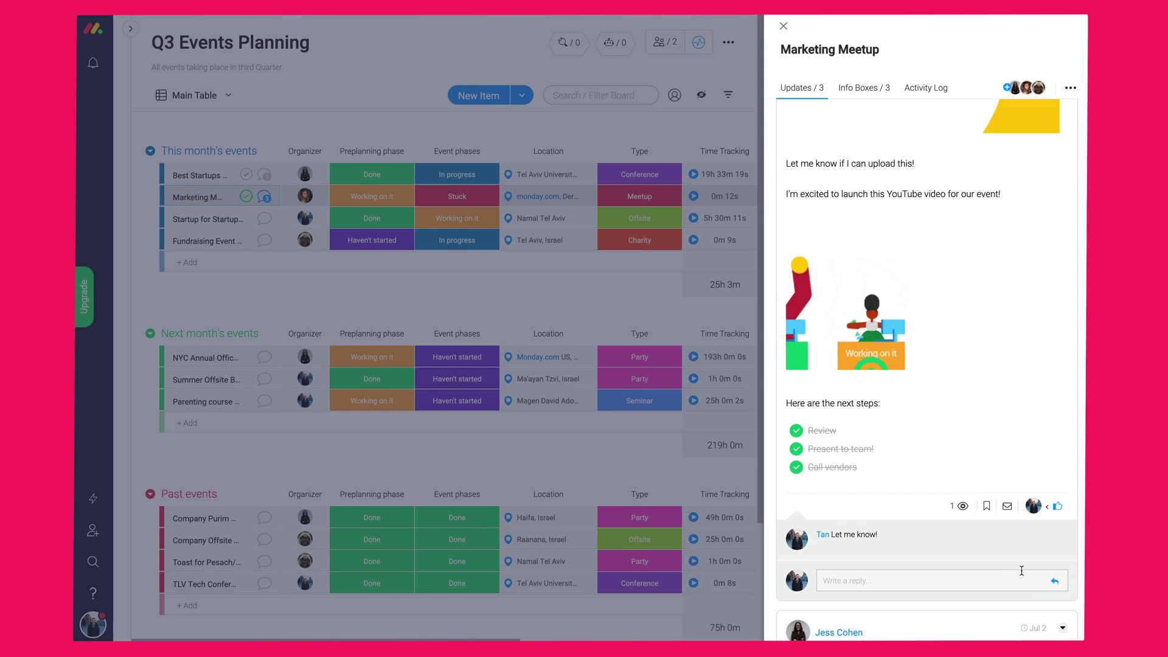
click(784, 26)
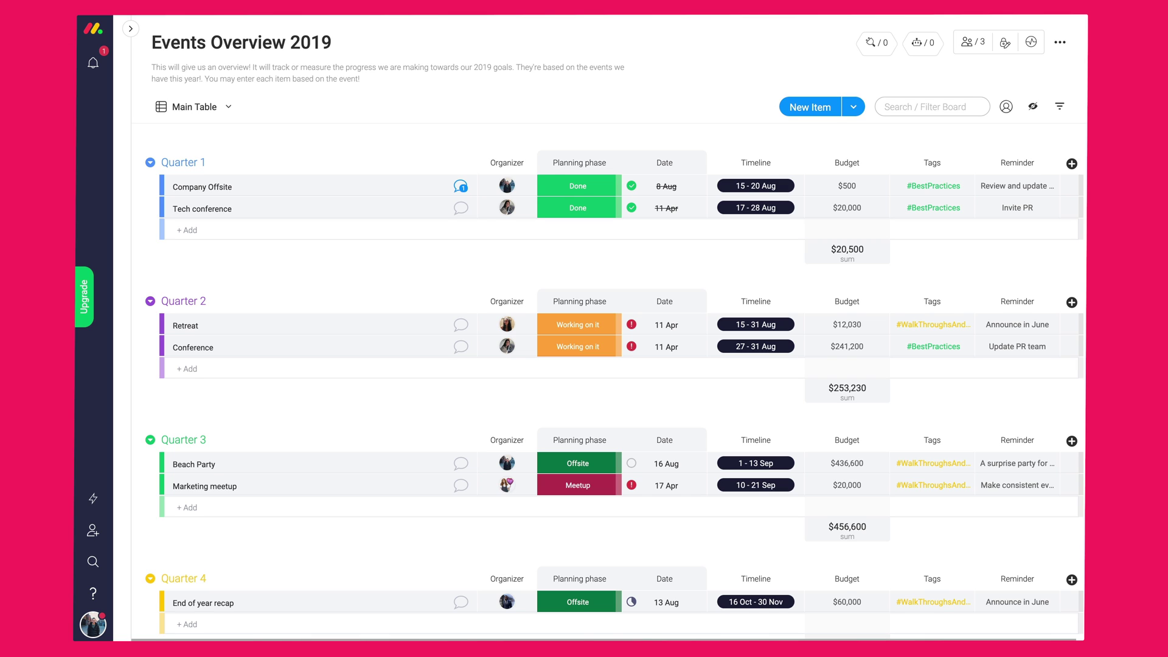
- Scroll through the latest notifications in the bell list, then close it
click(92, 64)
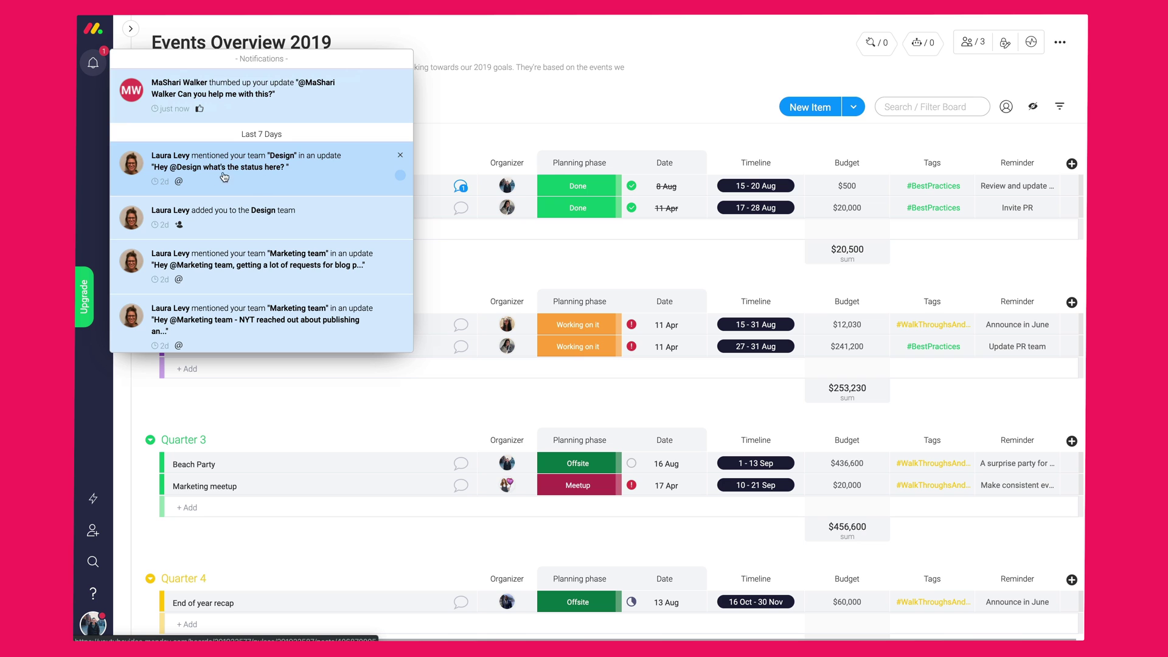
scroll(243, 280, down, 3)
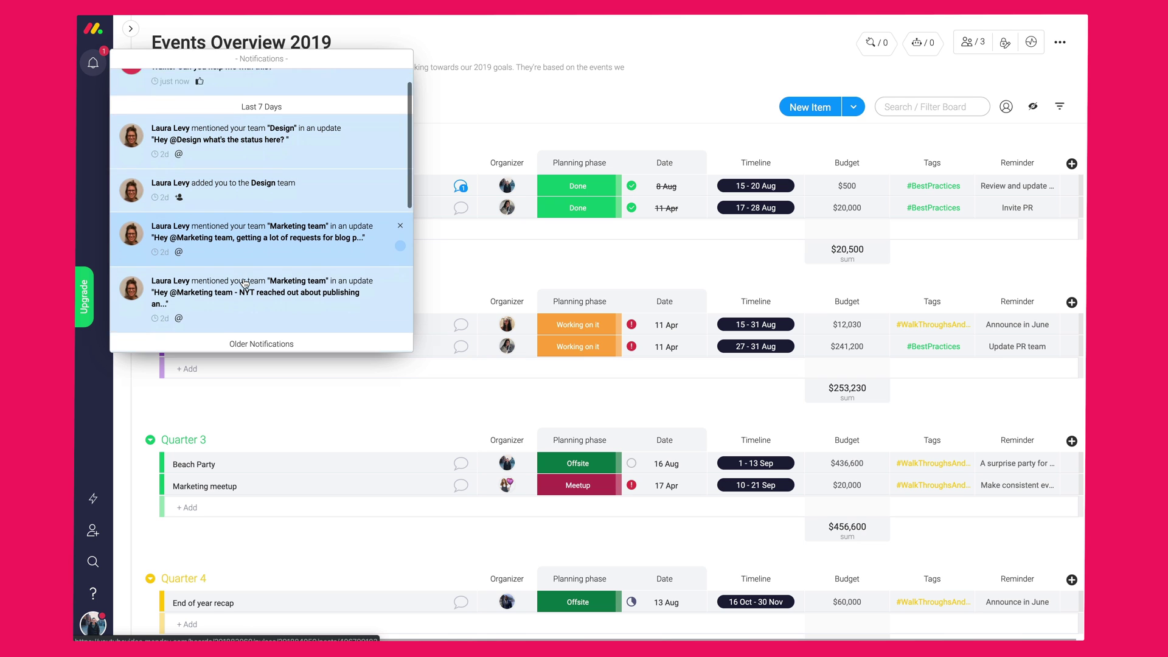
scroll(245, 281, down, 5)
scroll(246, 282, up, 10)
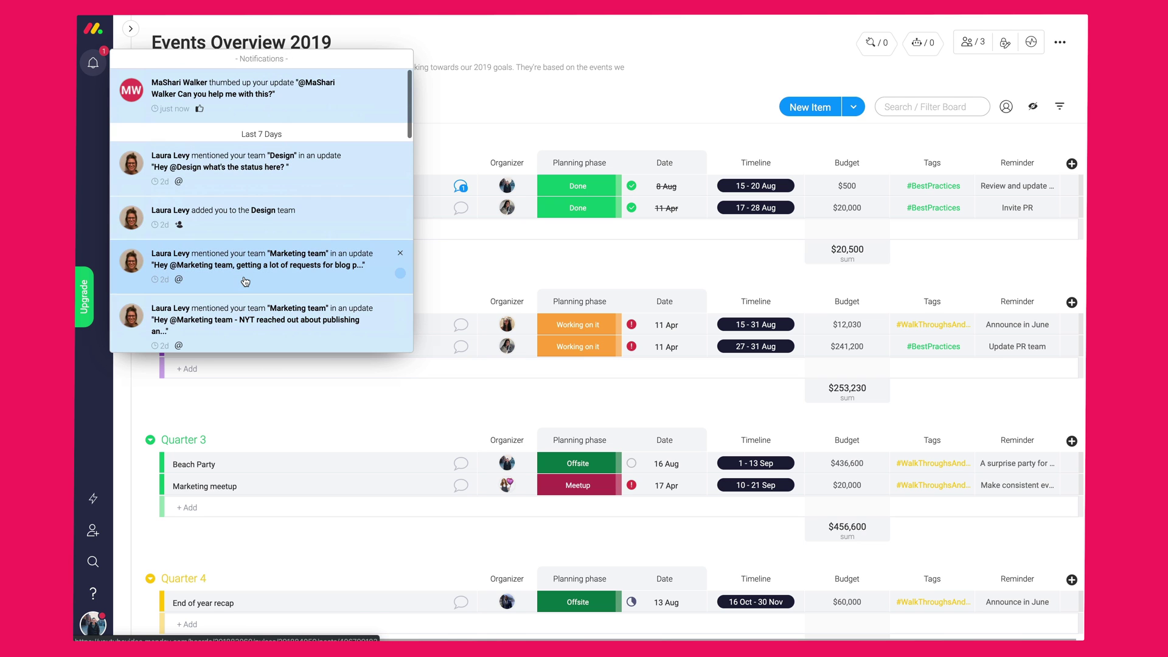
click(503, 135)
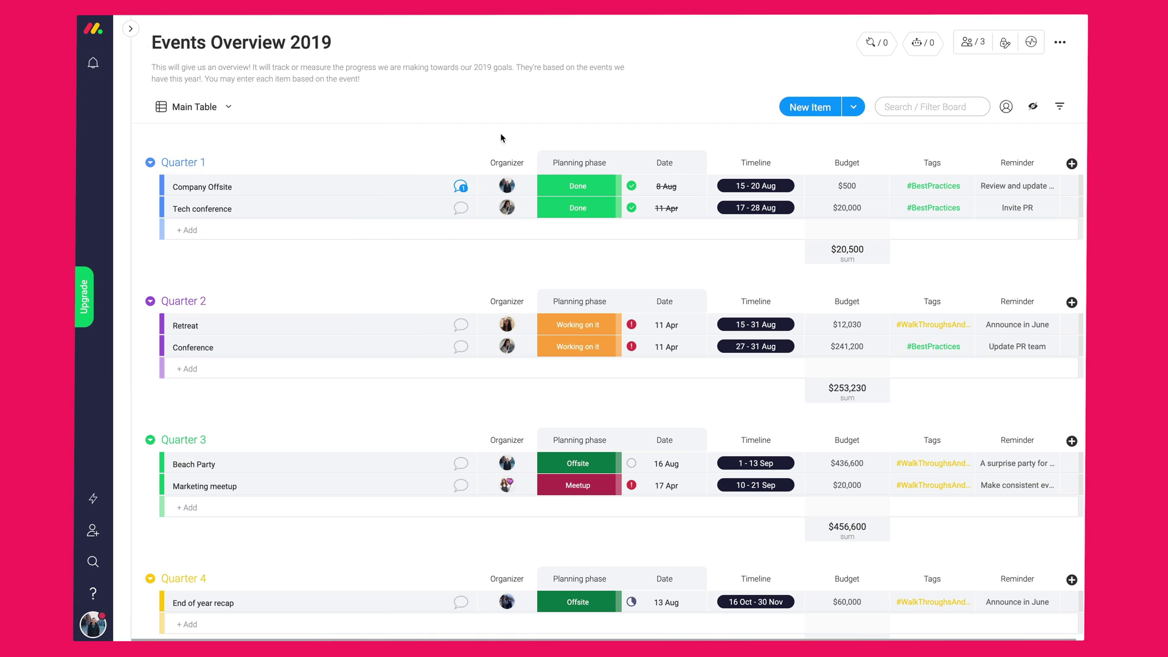
- Review the notification settings on the user profile page
click(93, 624)
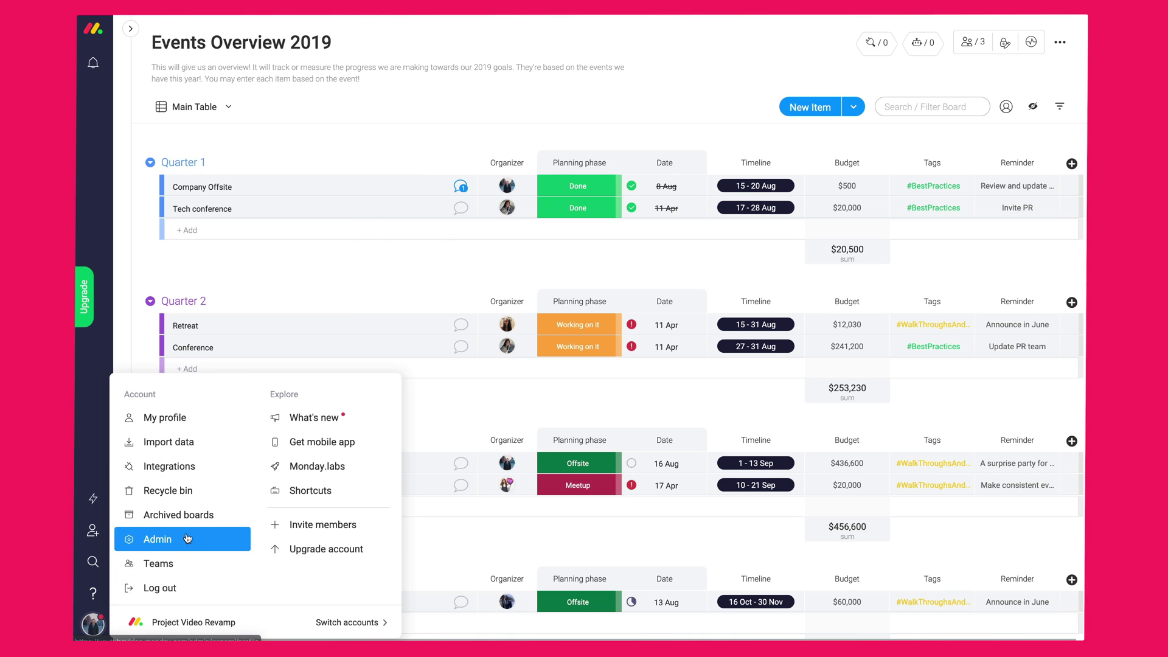
click(201, 417)
click(655, 193)
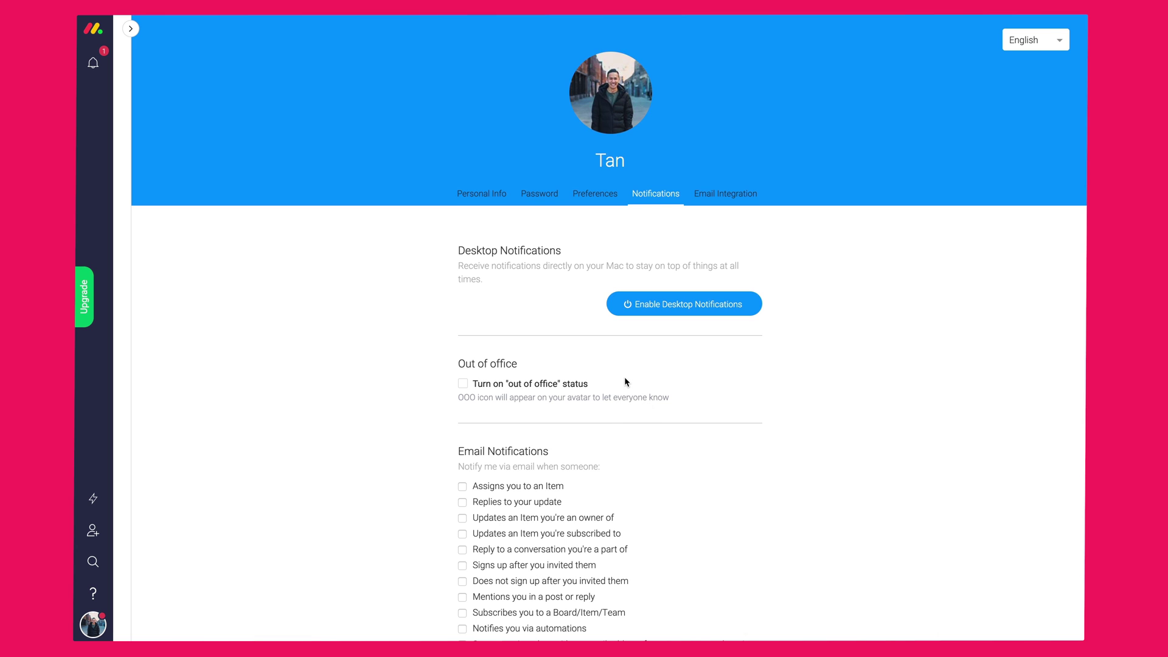
scroll(625, 381, down, 3)
scroll(624, 379, up, 3)
- Open the Inbox and mark the second and third mentions as done
mouse_move(128, 158)
click(161, 29)
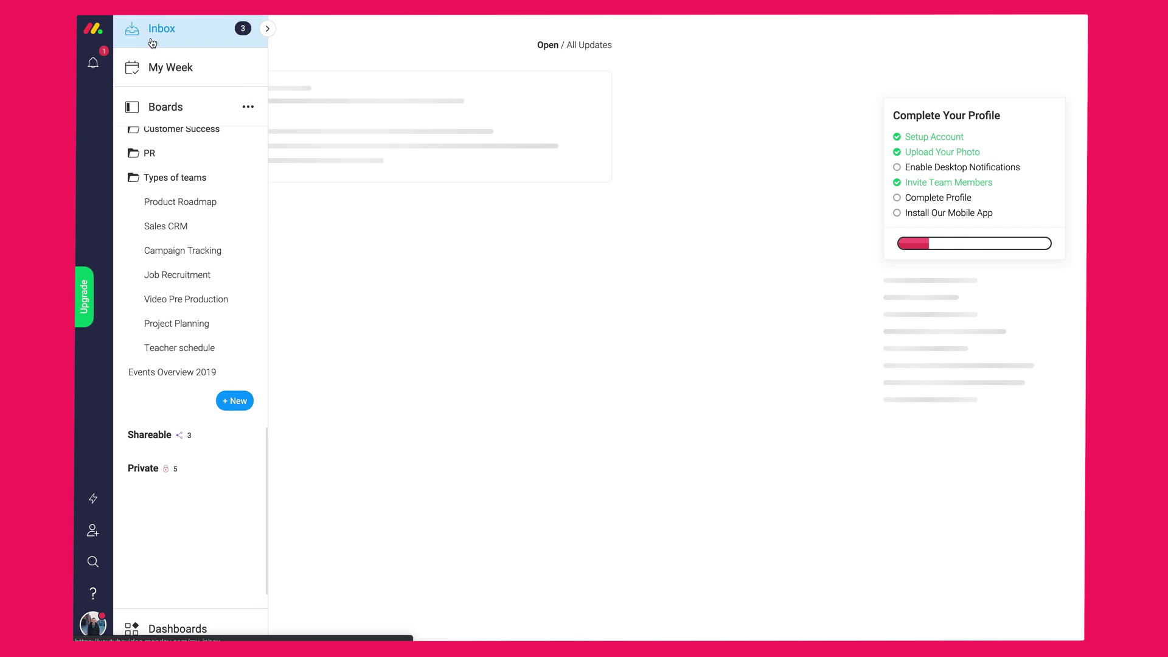
click(268, 29)
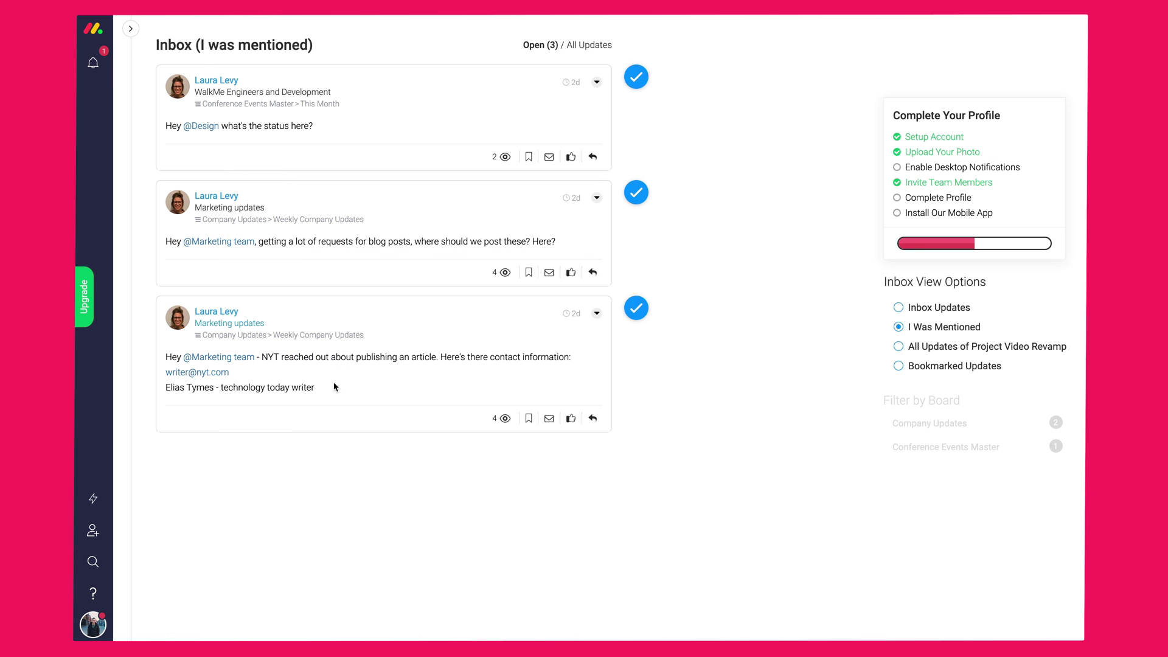
click(636, 316)
click(635, 203)
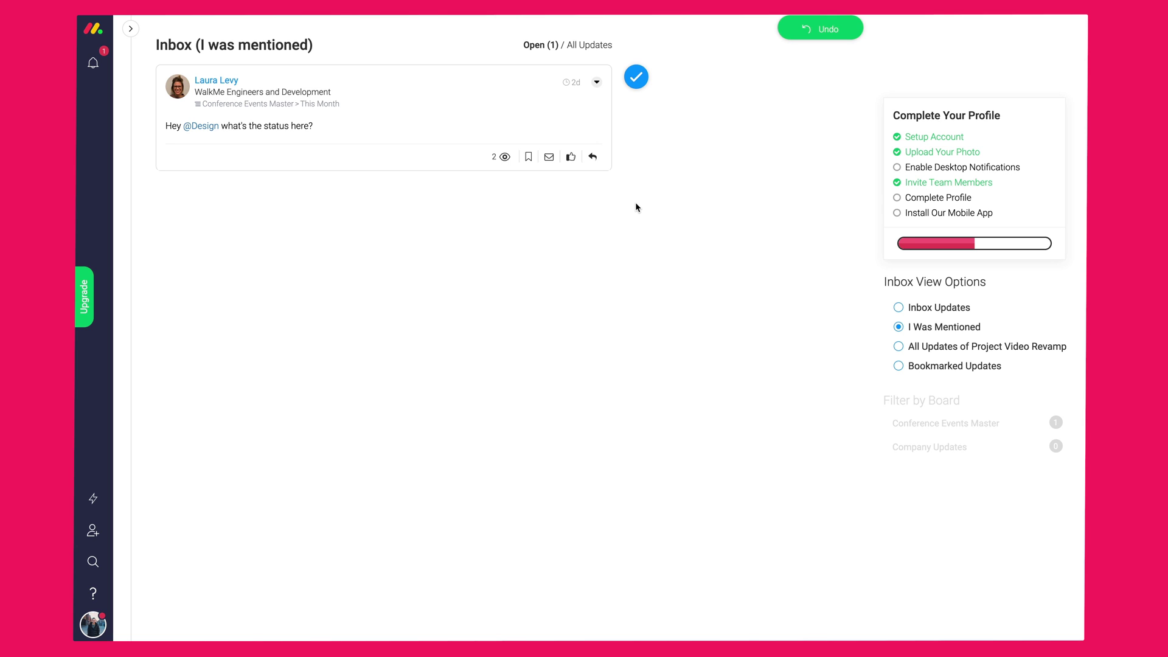
- Mark the product note, Revamp videos and Blank Board checklist updates done, then reopen Events Overview 2019
click(900, 307)
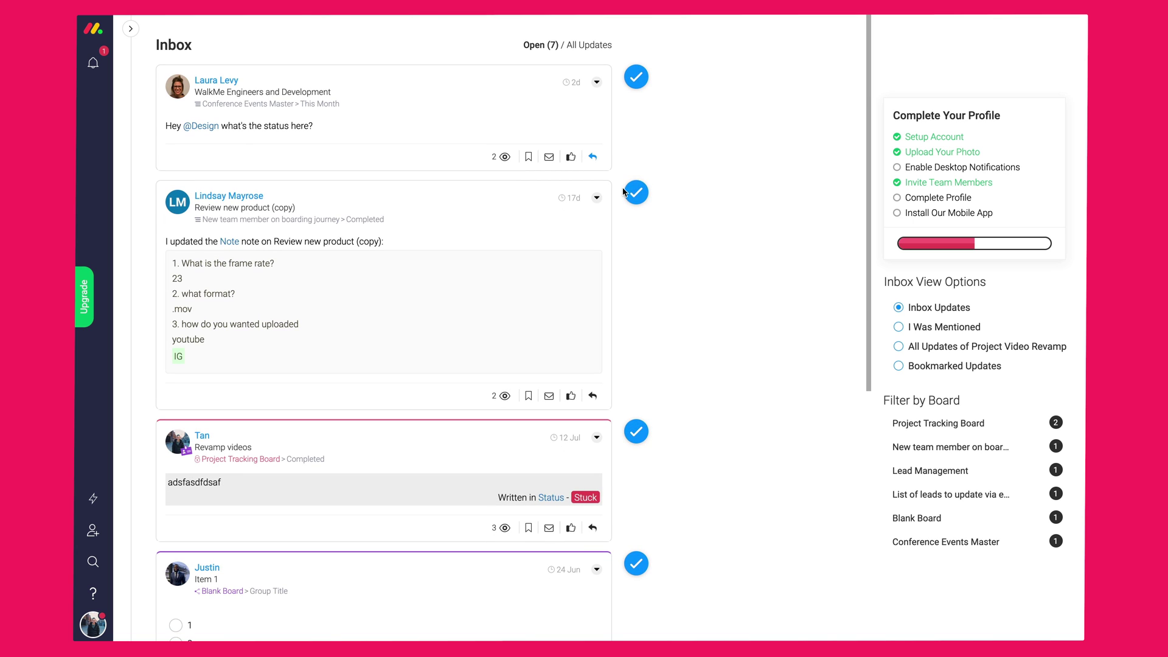
click(636, 193)
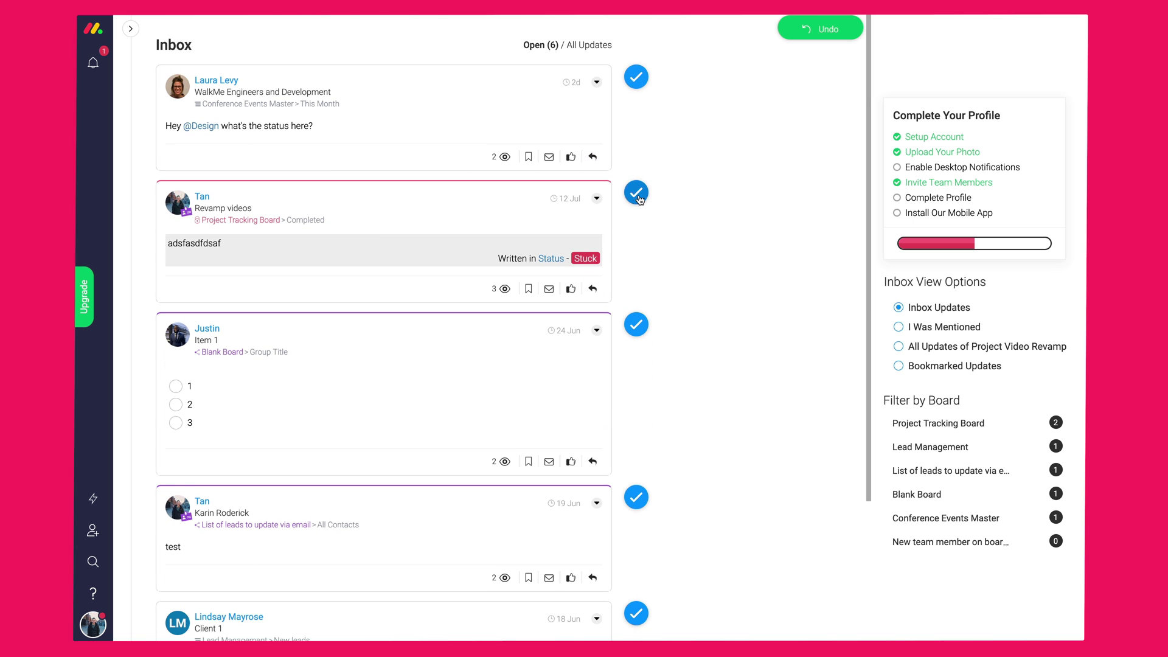
click(637, 195)
click(637, 193)
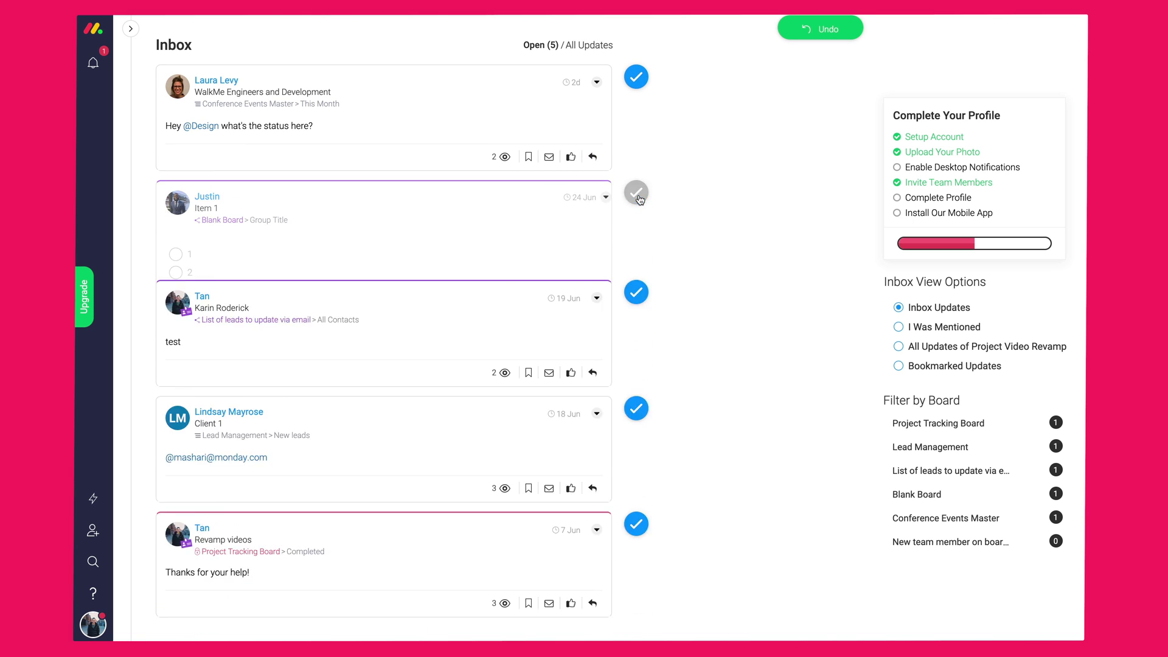
click(131, 29)
click(161, 370)
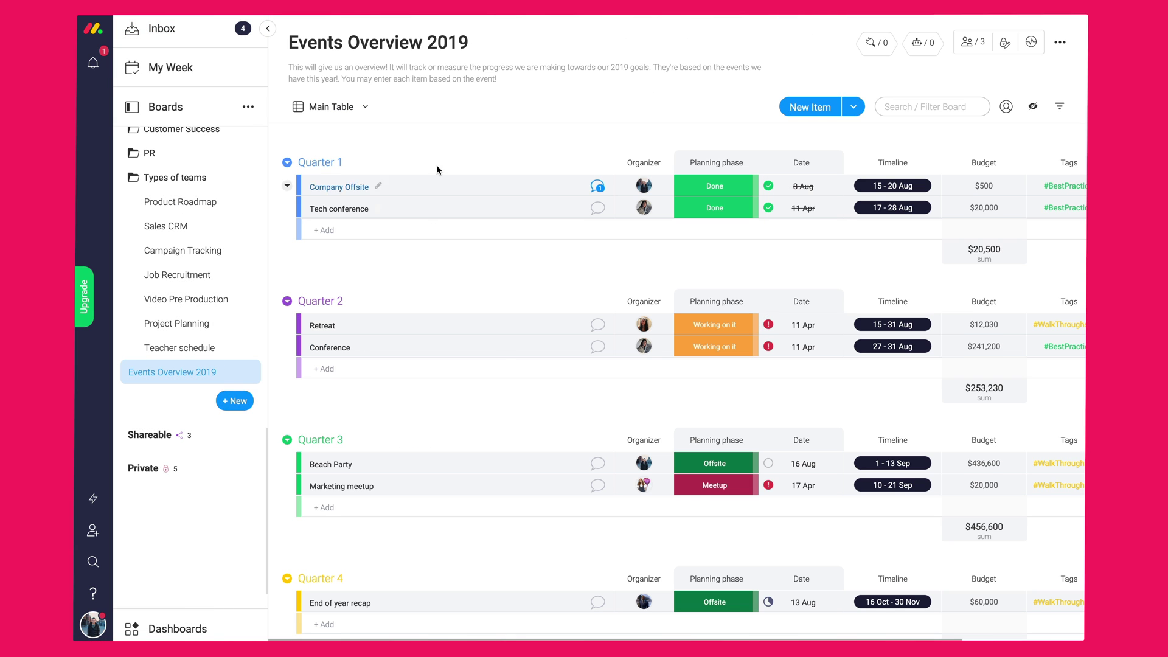
- Check the Quarter 3 Marketing meetup row, then filter by one organizer and save it as a view
click(268, 28)
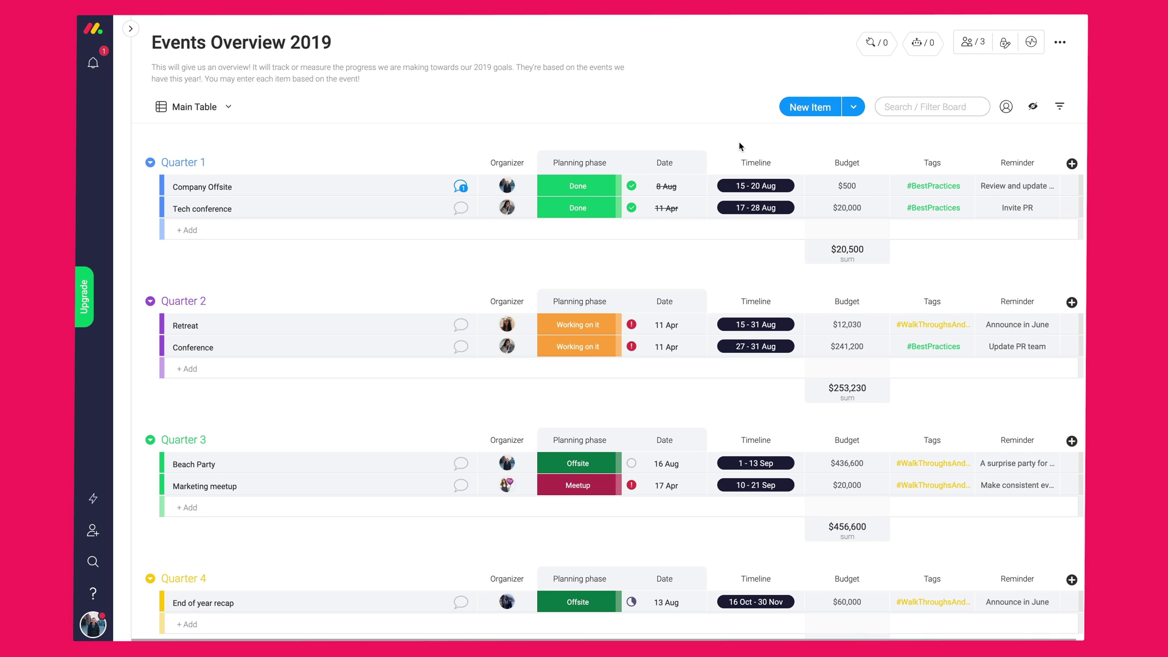
scroll(739, 143, down, 1)
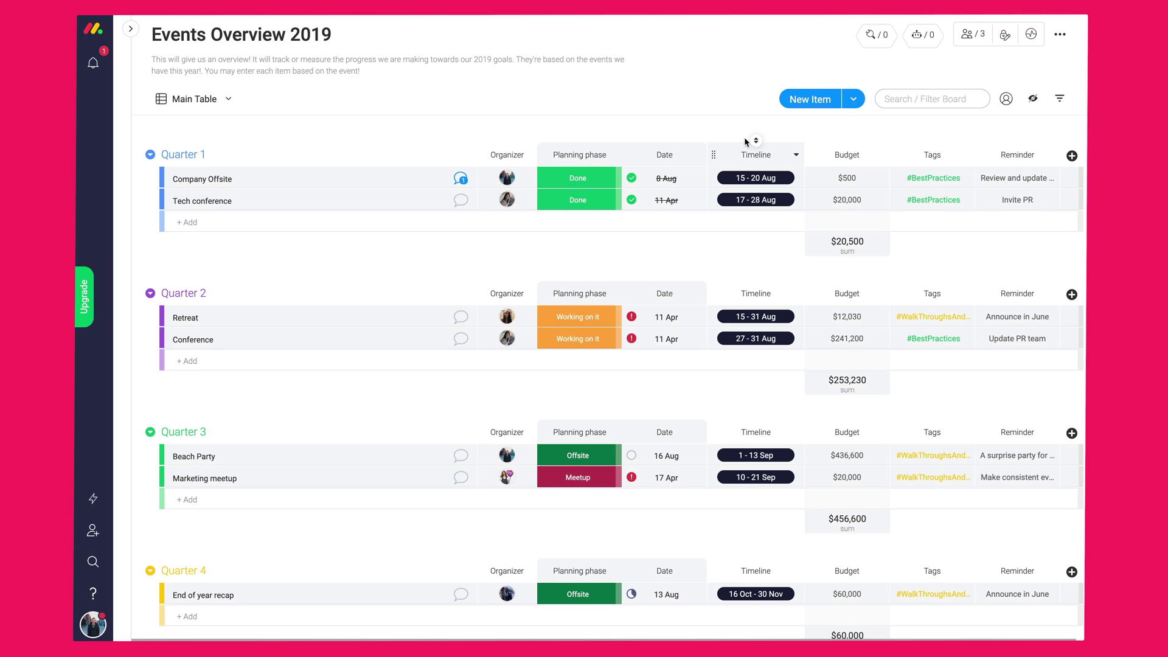
click(1056, 101)
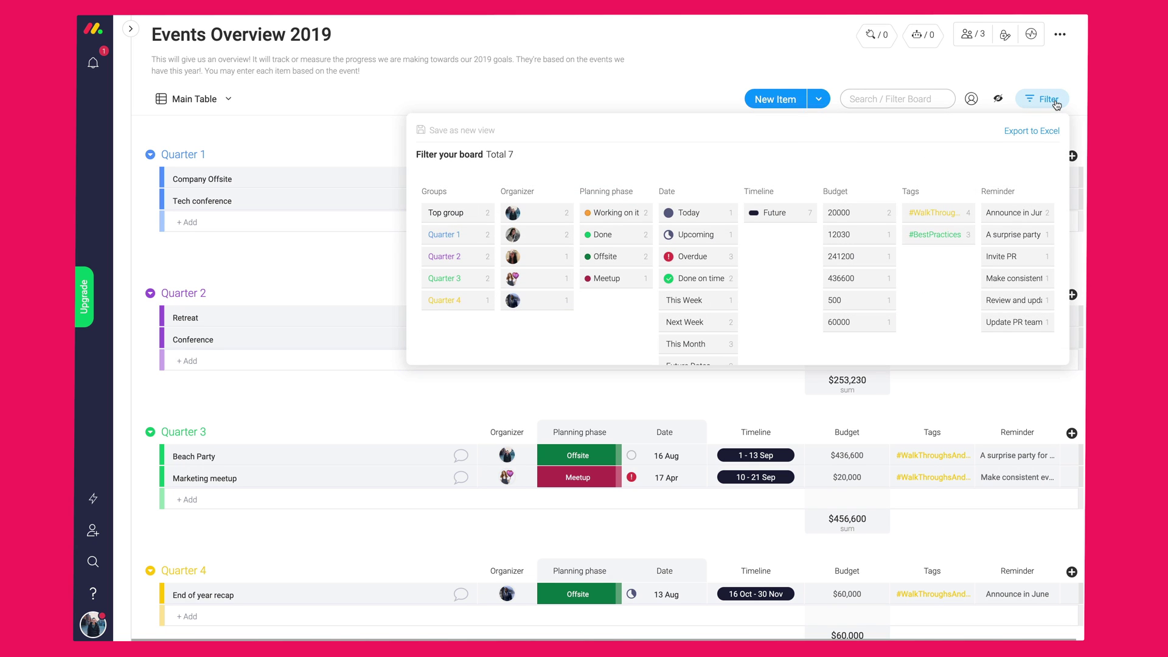
click(526, 217)
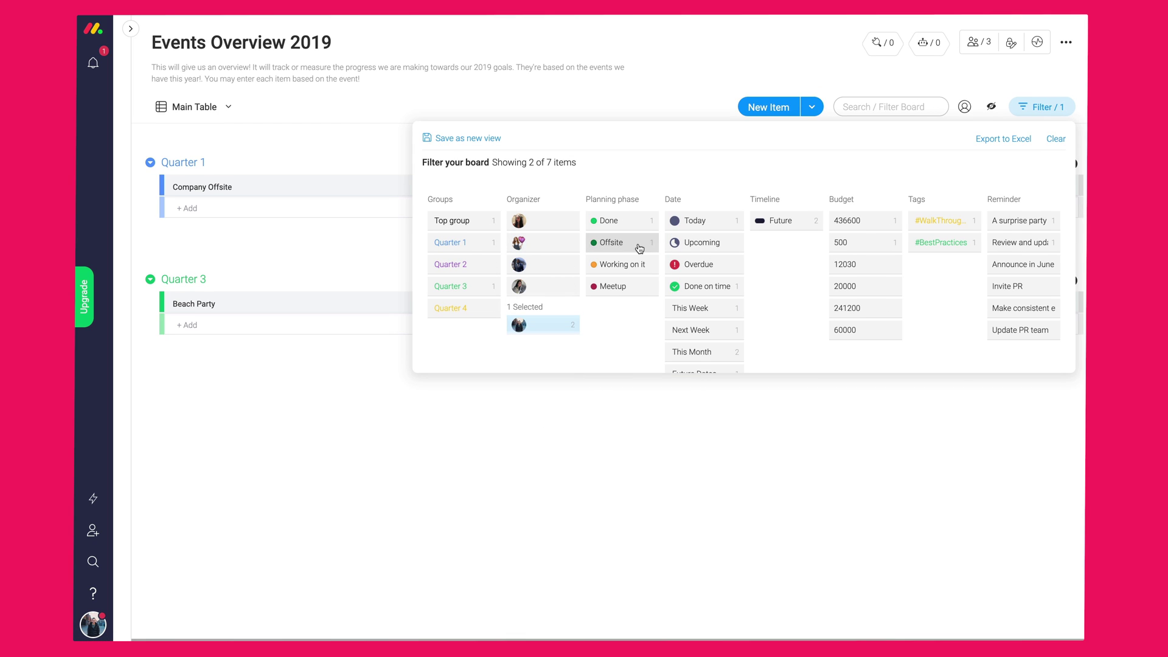
click(473, 139)
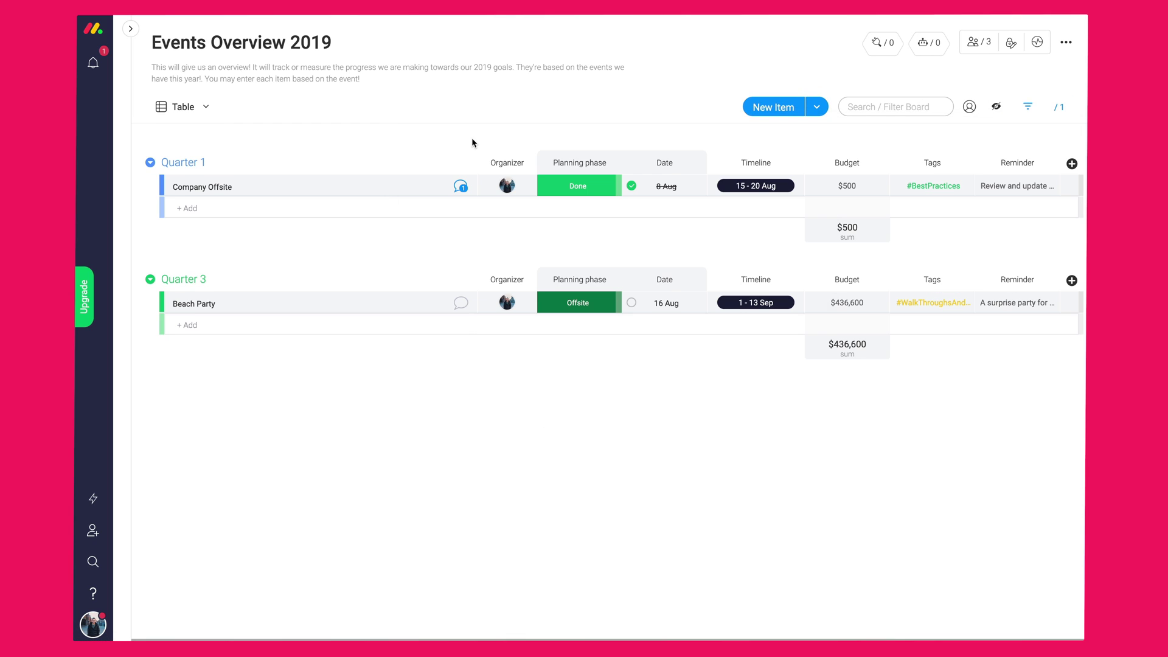
- Return to the full Main Table view and start an account-wide search
click(207, 109)
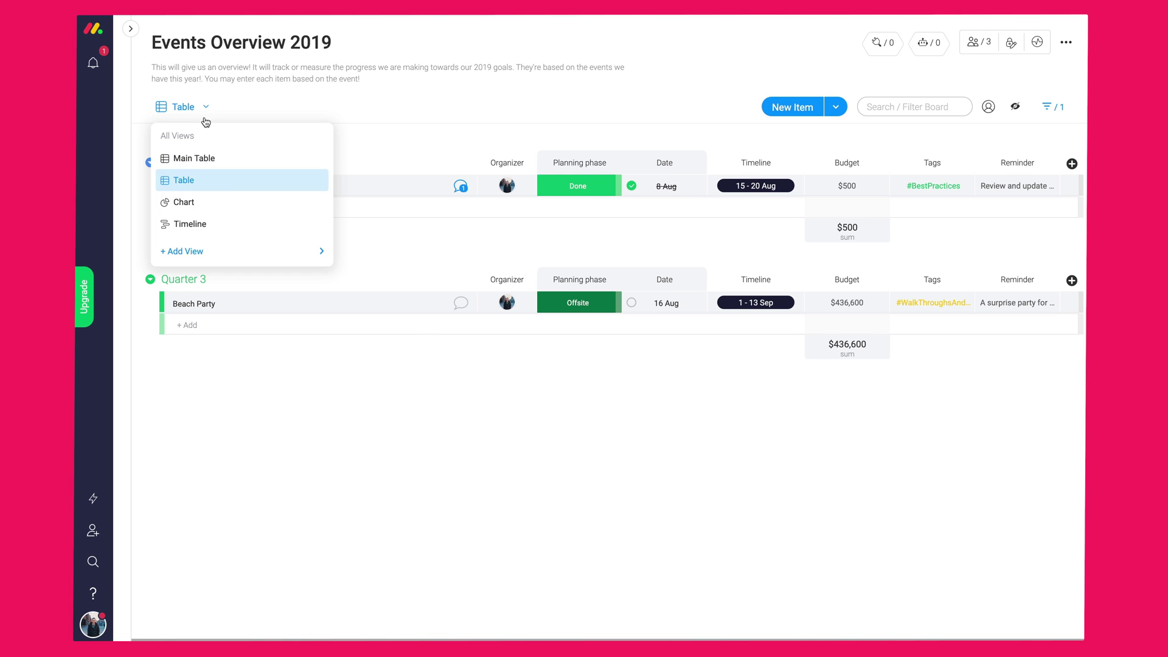
click(189, 157)
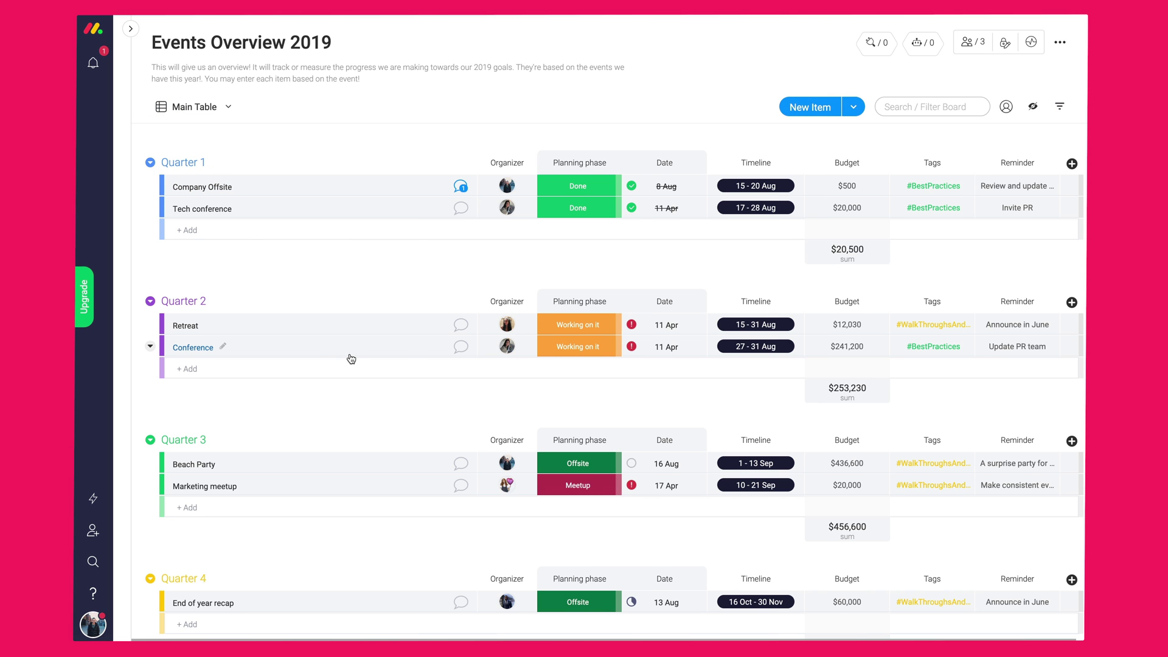
scroll(365, 368, down, 1)
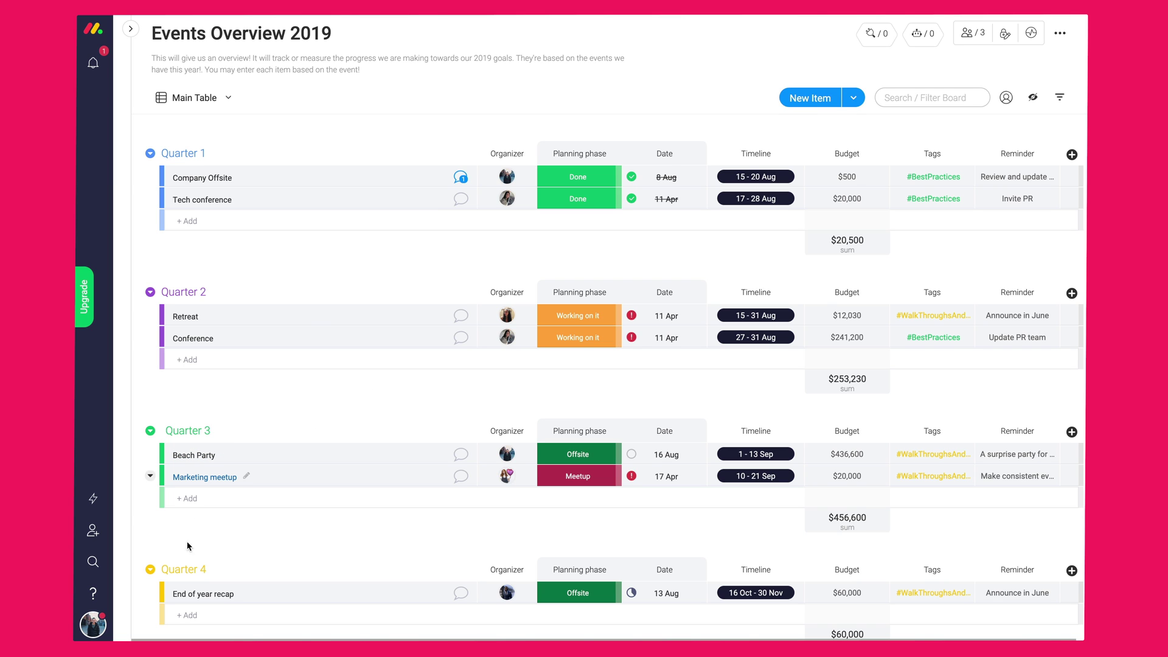
click(93, 561)
- Search the account for a teammate's 'working on it' items, check file results, then search 'PDF'
text(Je)
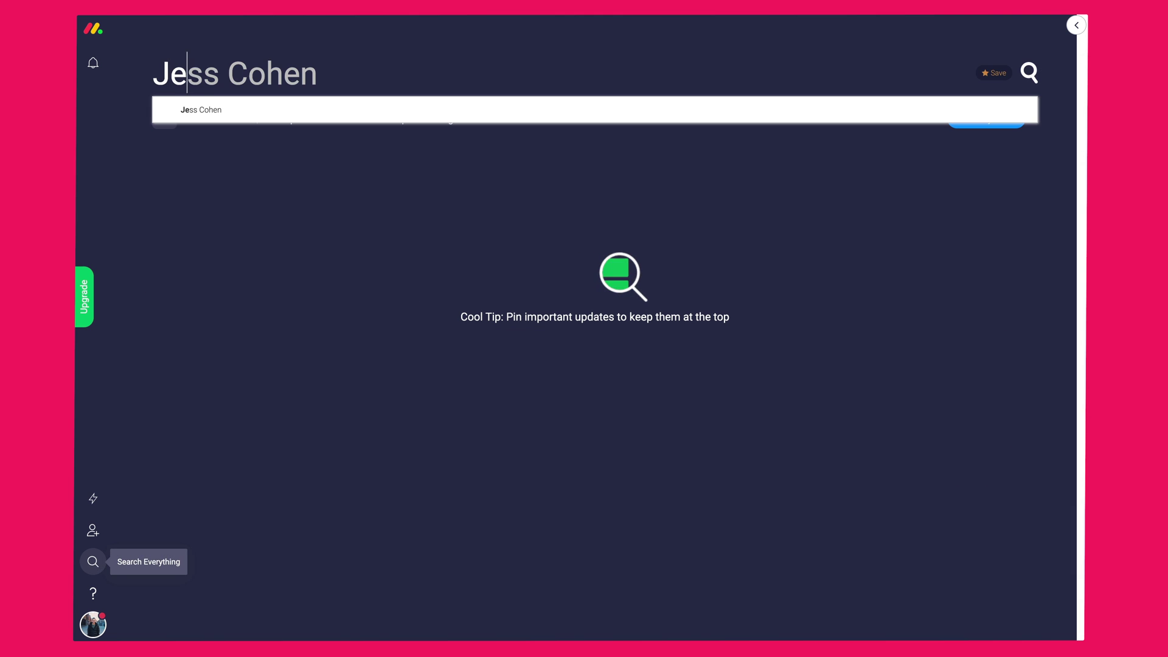
text(ss working on it)
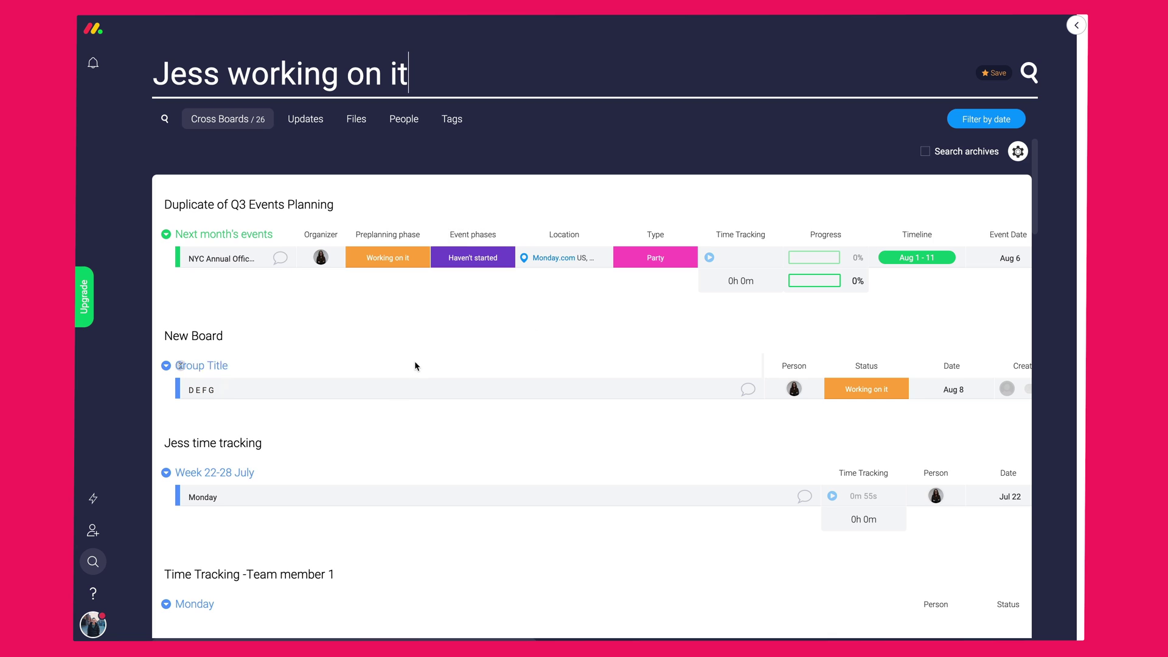
click(362, 119)
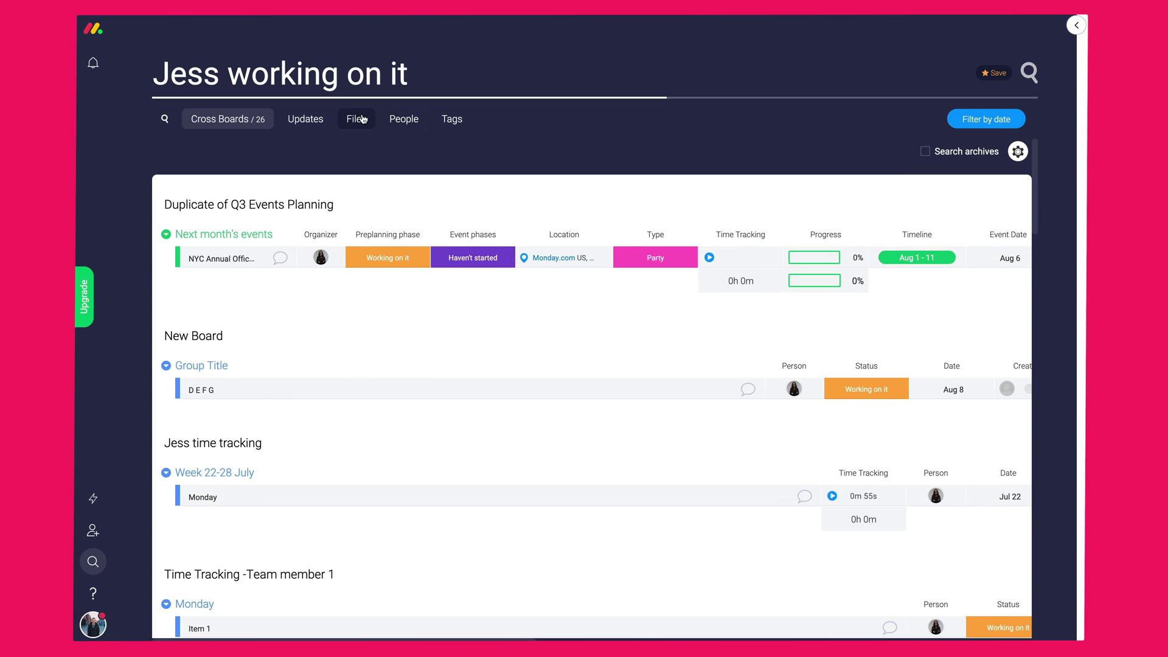
triple_click(347, 79)
key(ctrl+c)
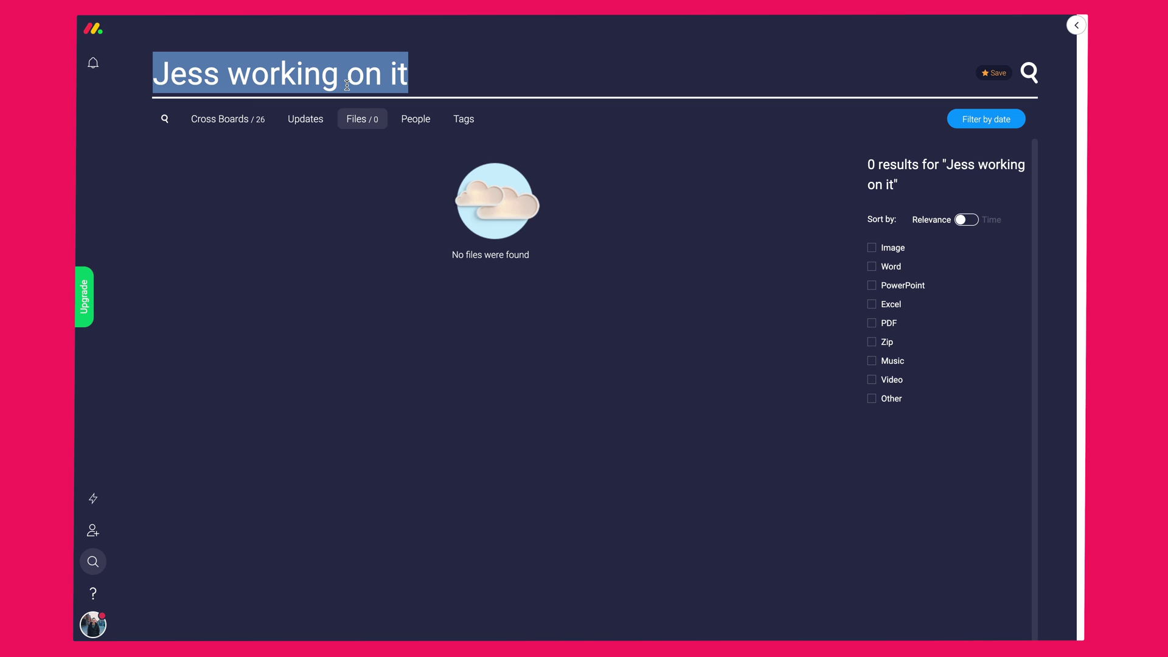
key(BackSpace)
text(PDF)
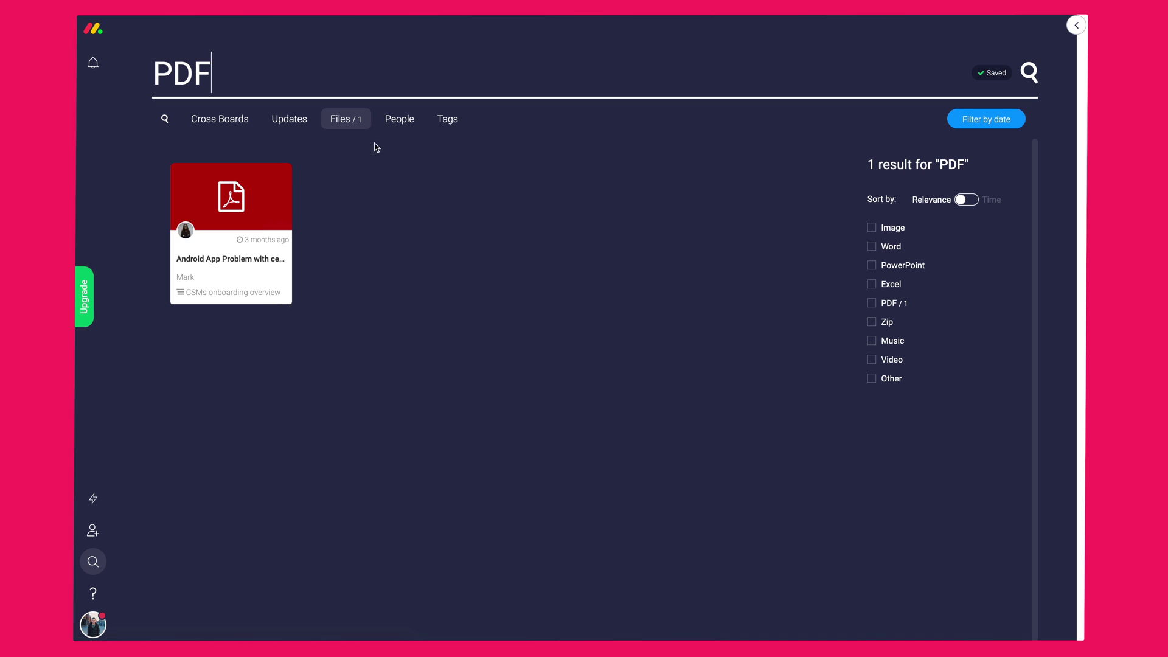
- Restore the teammate 'working on it' query, save it, and rerun it from Saved Searches
key(ctrl+a)
key(ctrl+v)
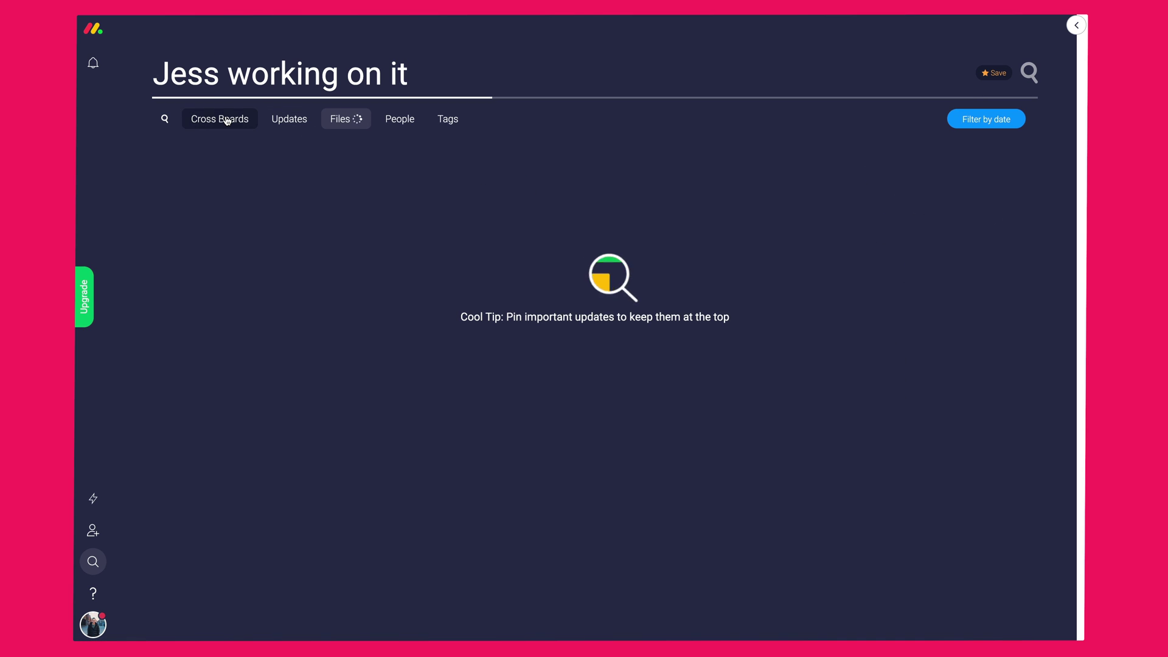
click(224, 118)
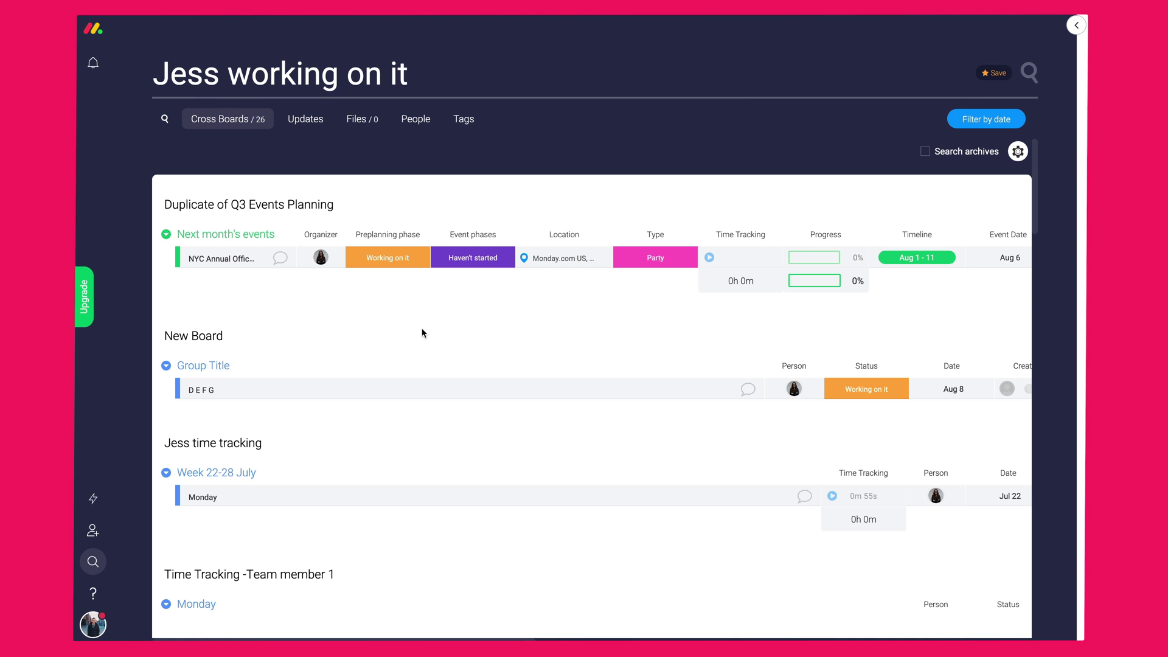
click(979, 76)
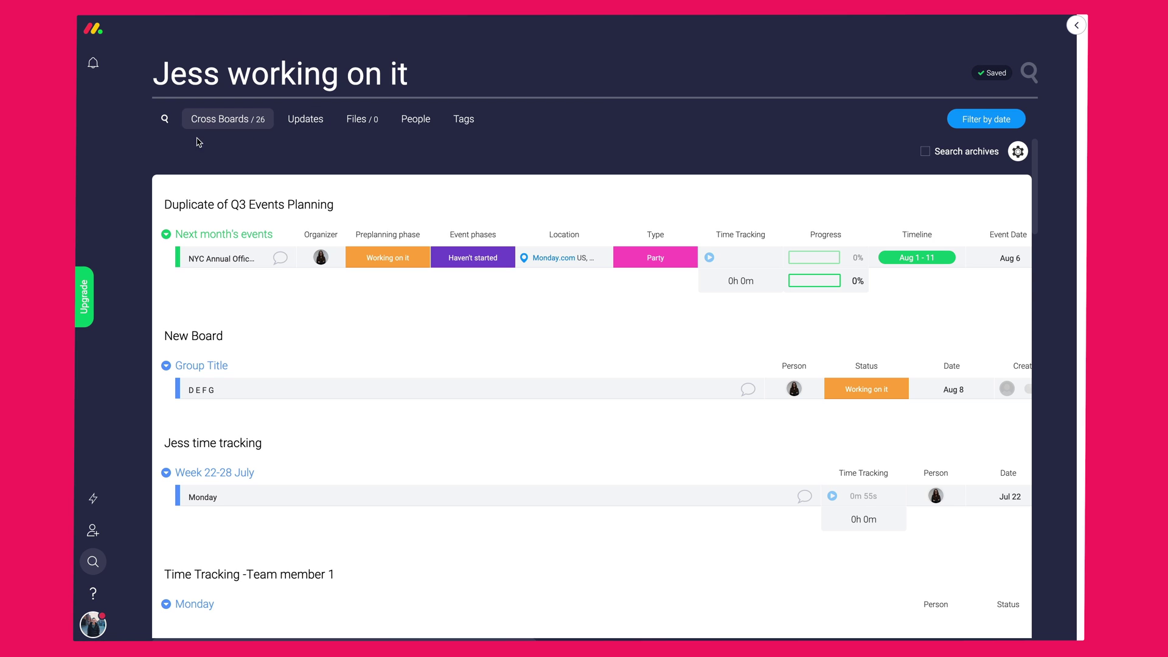
click(165, 119)
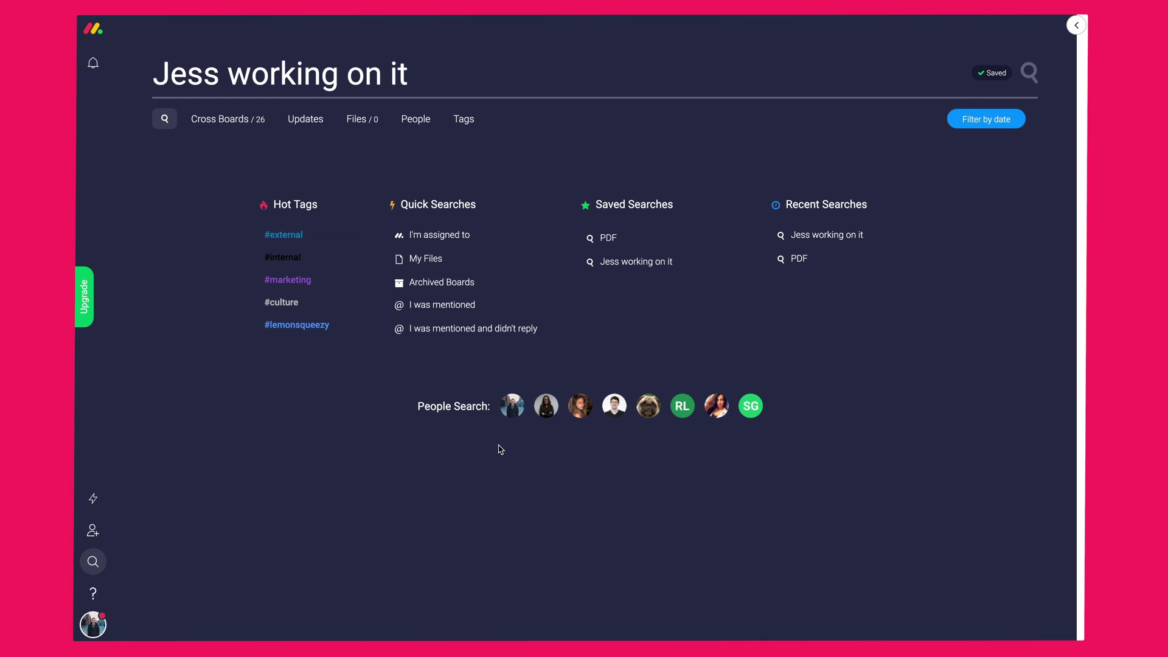
click(629, 262)
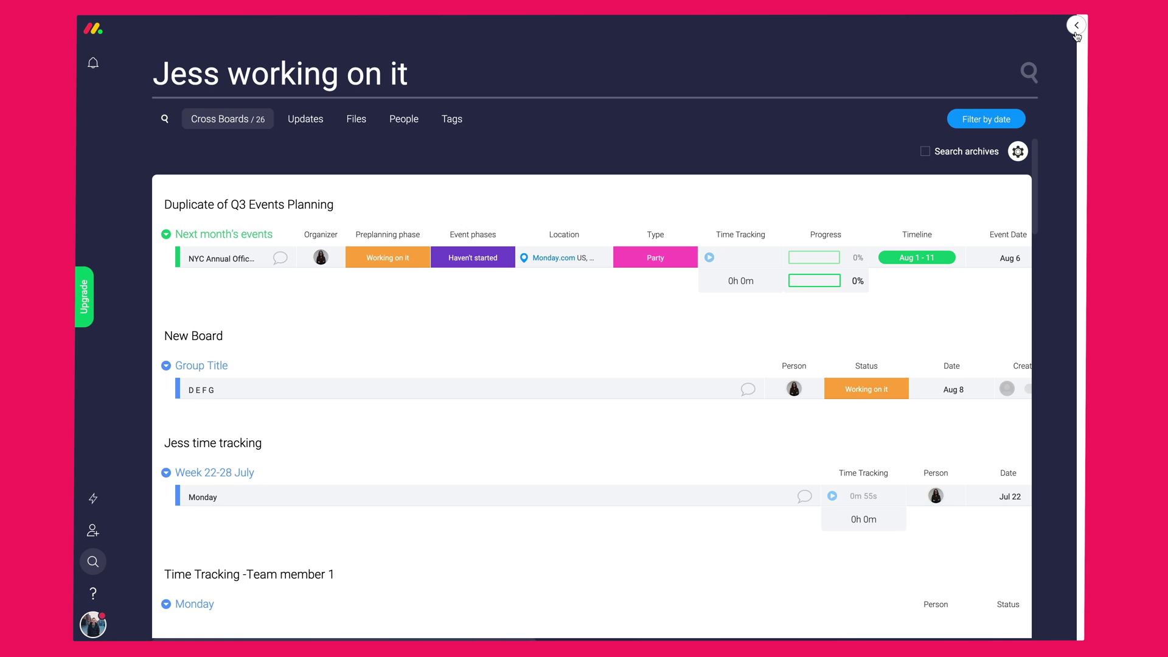
- Close search, open My Dashboard from the sidebar's Dashboards list, and hide the sidebar
click(1076, 25)
mouse_move(138, 344)
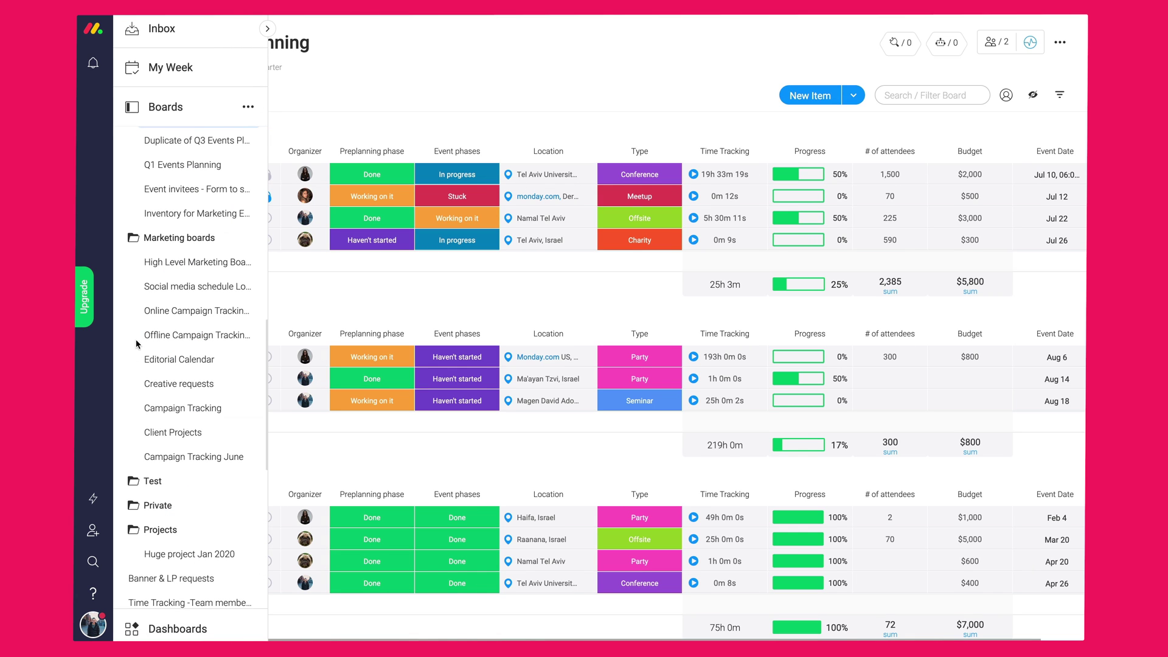
scroll(153, 365, down, 10)
click(173, 627)
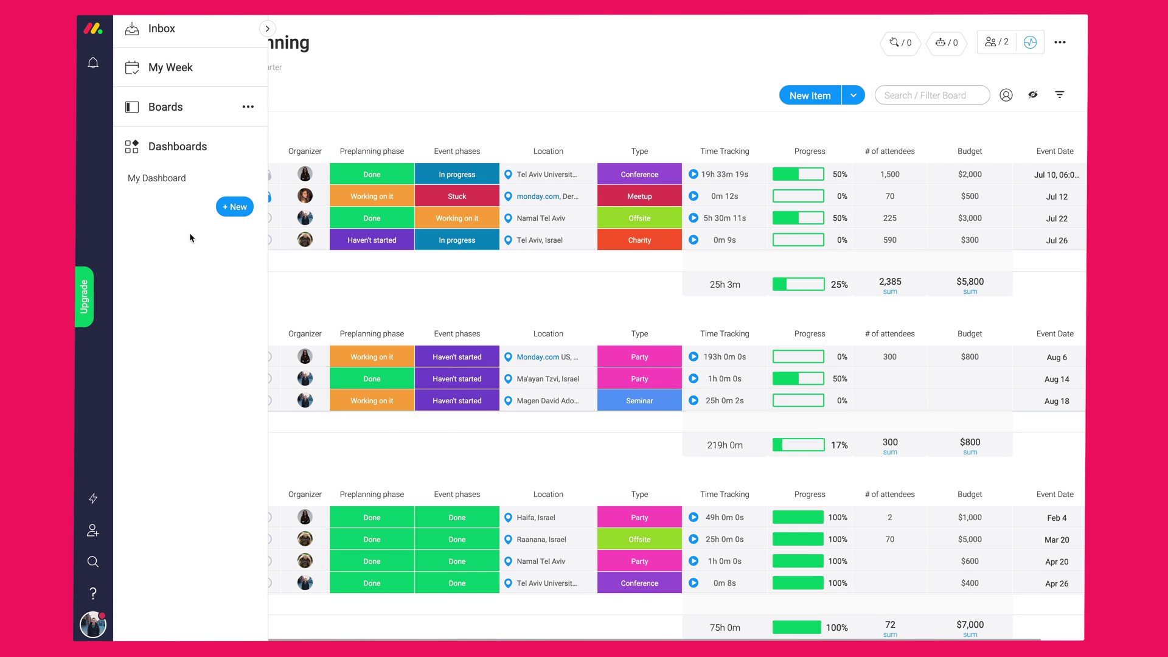
click(176, 178)
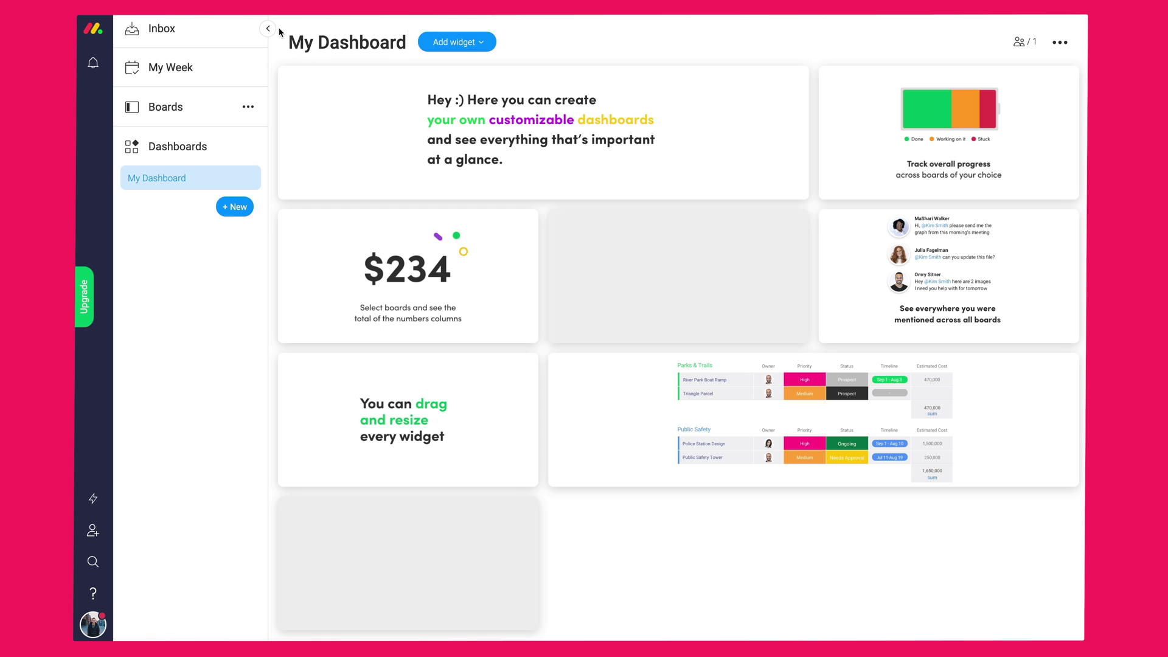
click(267, 29)
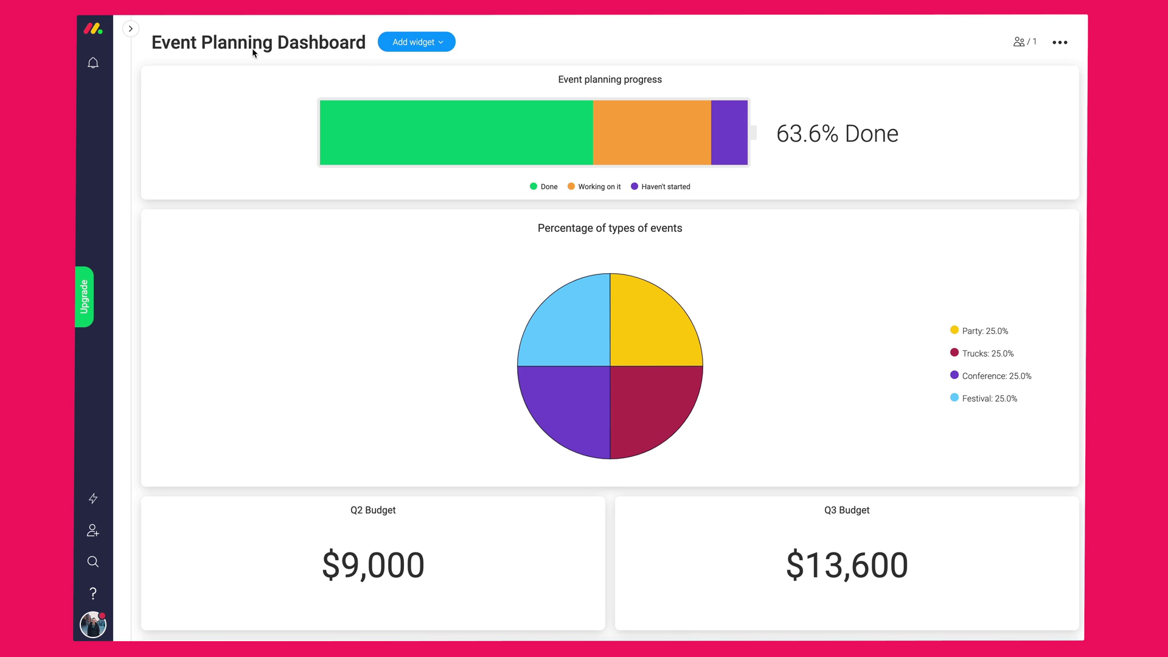
- Rename the dashboard 'Event Planning Dashboard 2019' and review Working on it, Done and Haven't started events
click(319, 44)
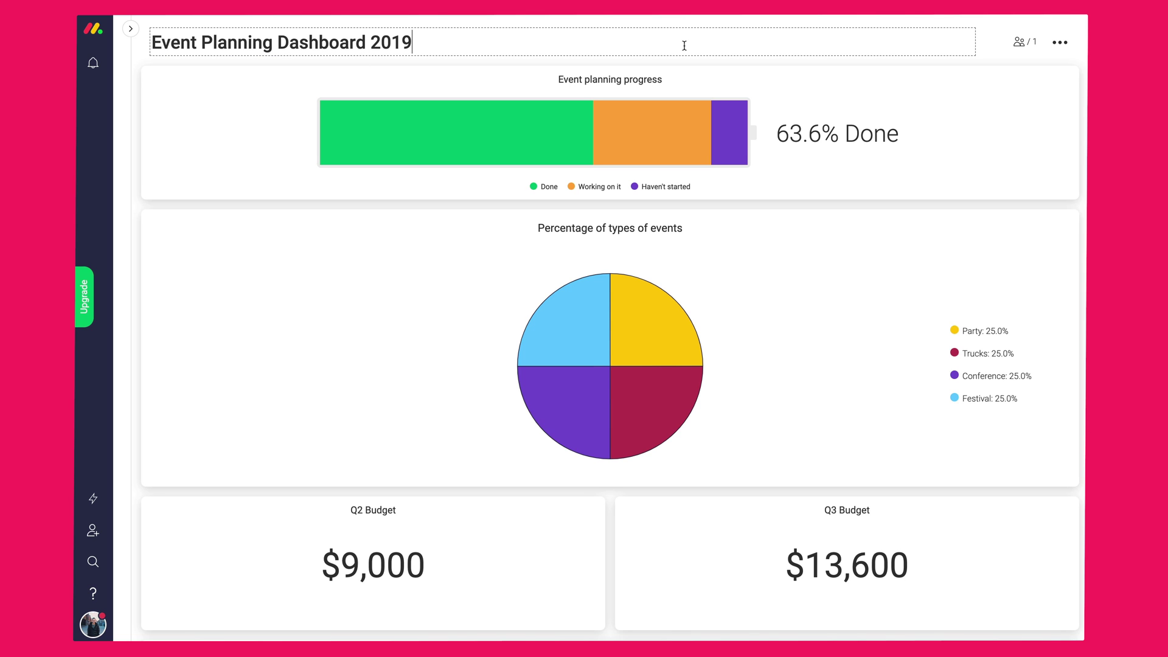
click(984, 43)
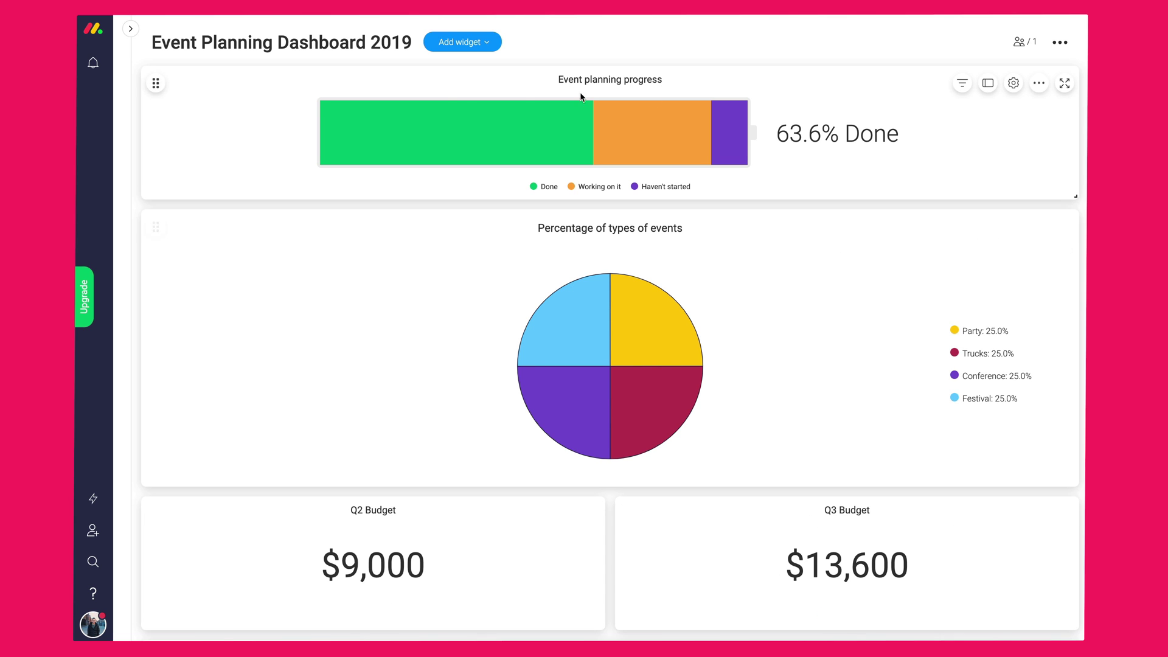
click(545, 126)
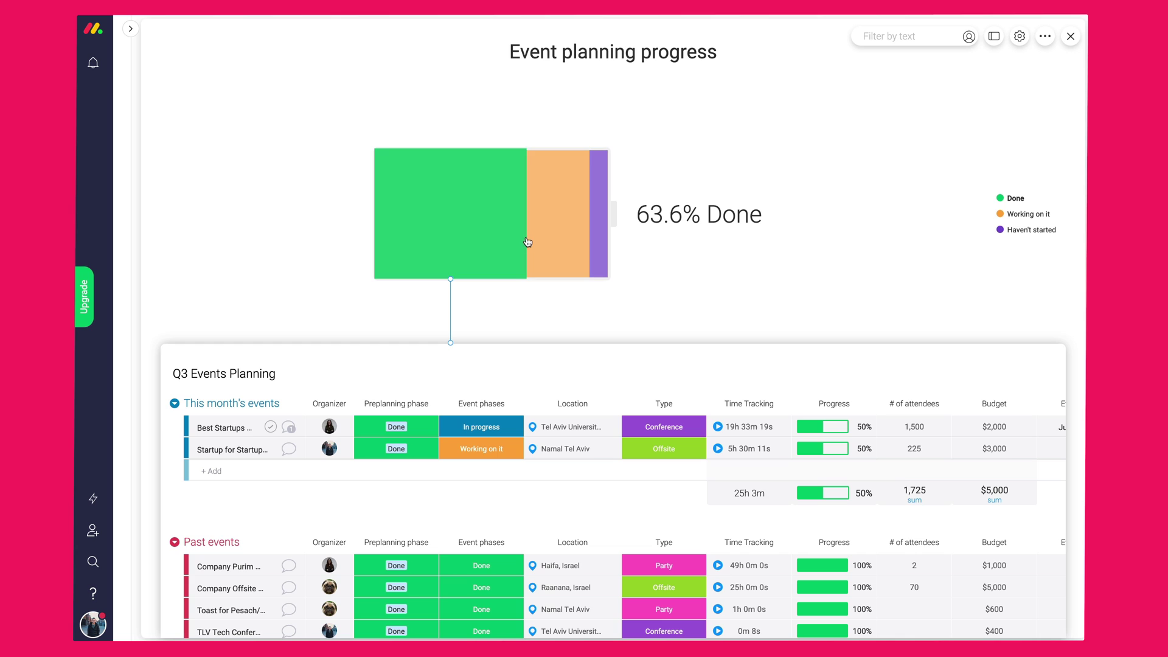
click(540, 232)
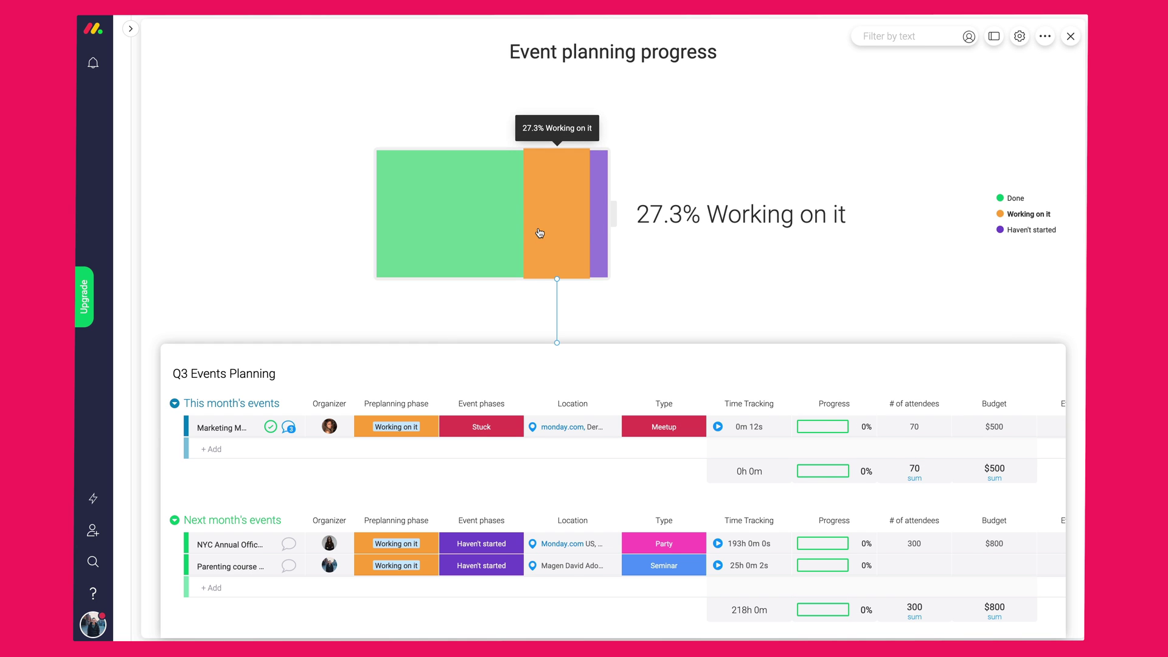
click(491, 232)
click(598, 231)
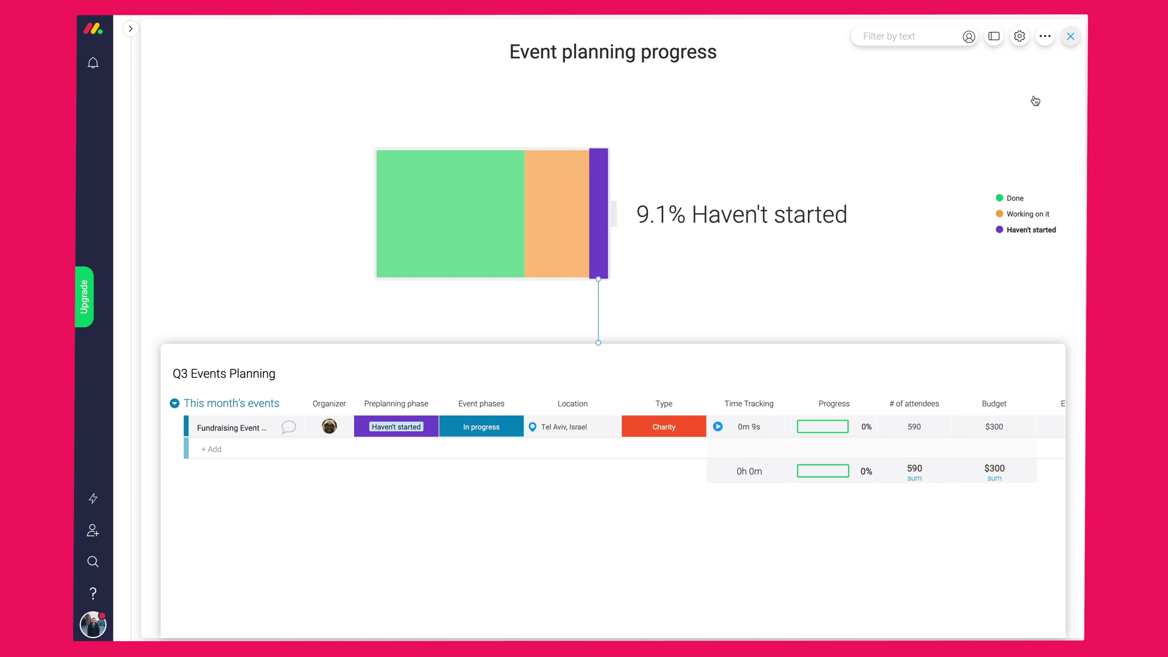
key(Escape)
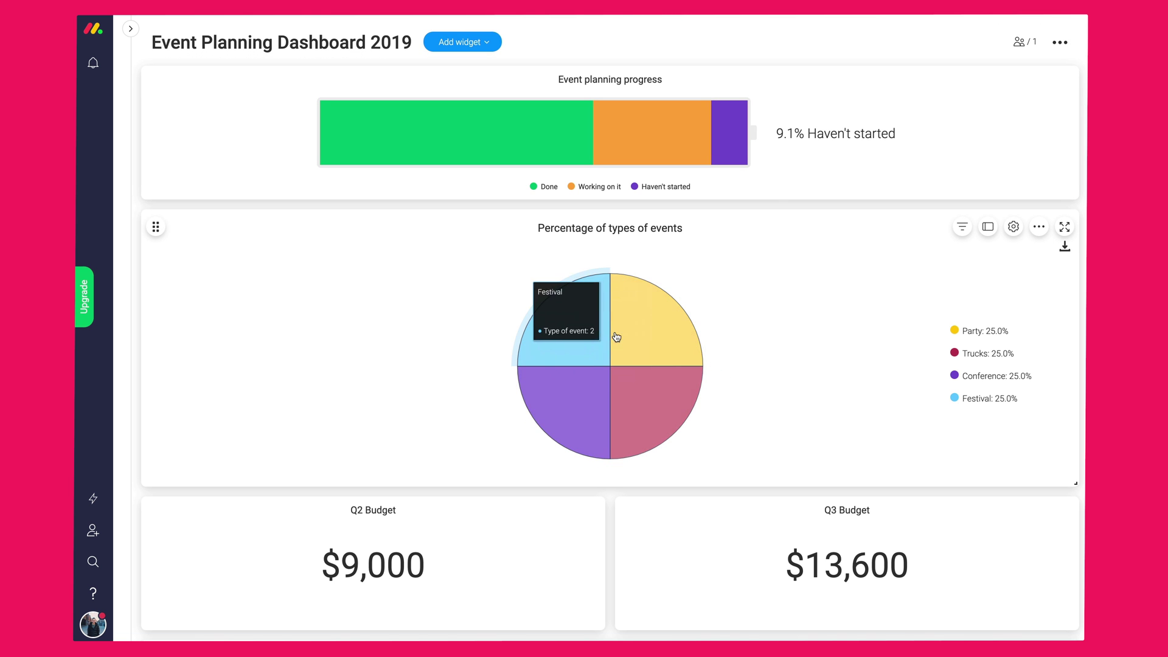
mouse_move(630, 402)
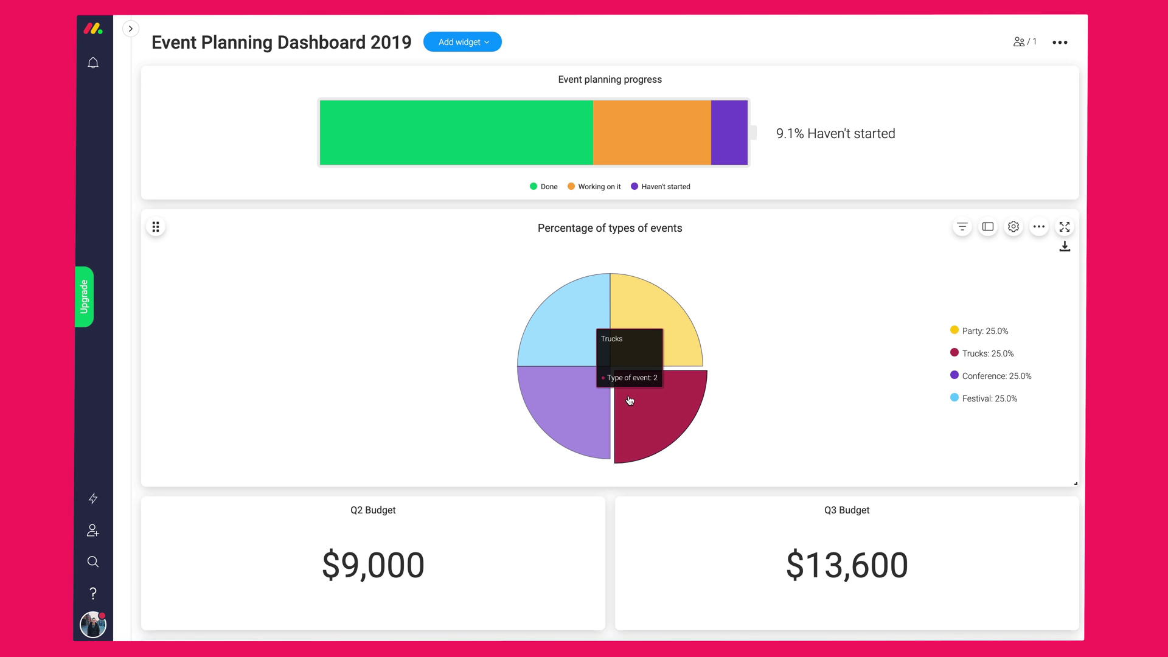
mouse_move(593, 413)
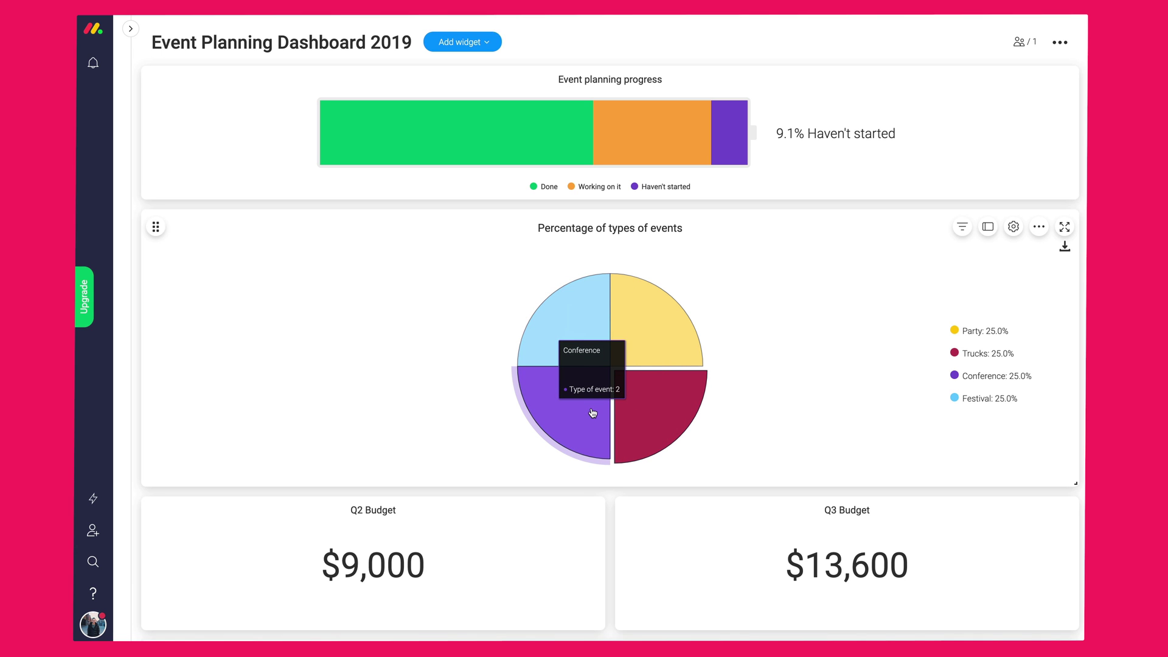
mouse_move(502, 348)
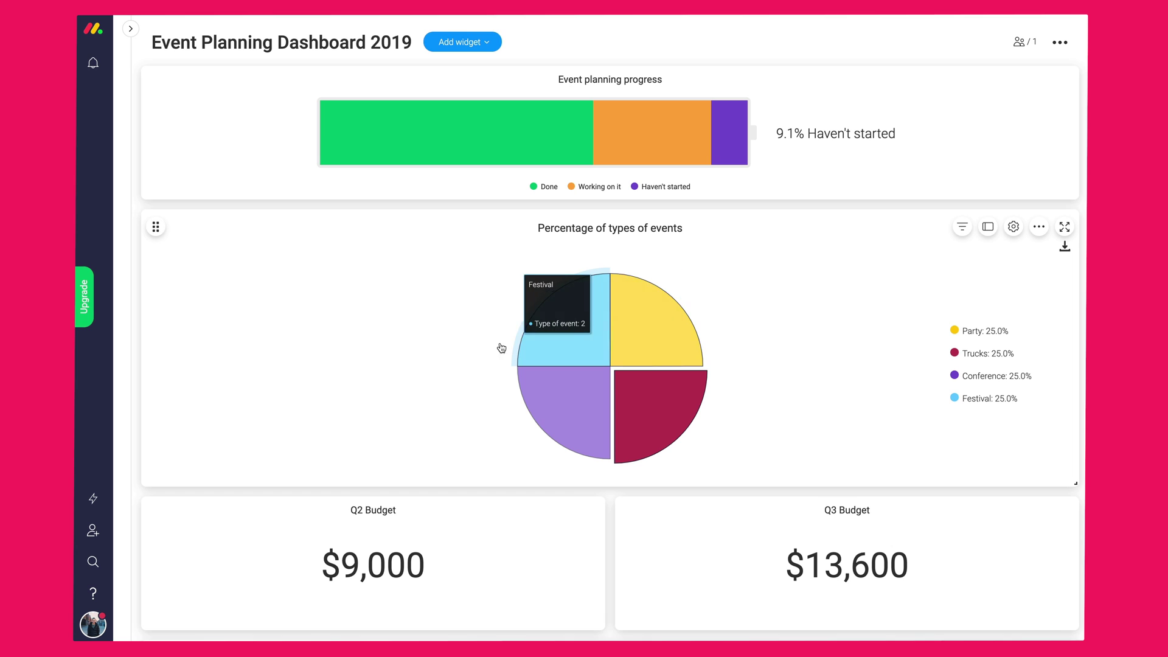
scroll(430, 344, down, 1)
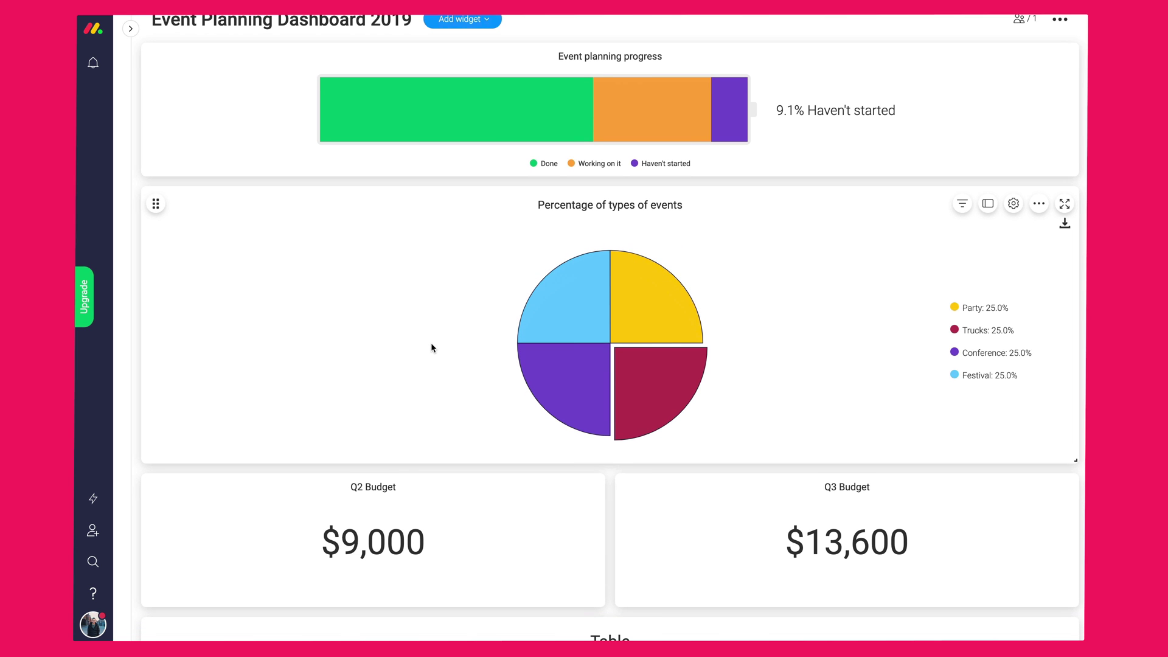
scroll(430, 342, down, 5)
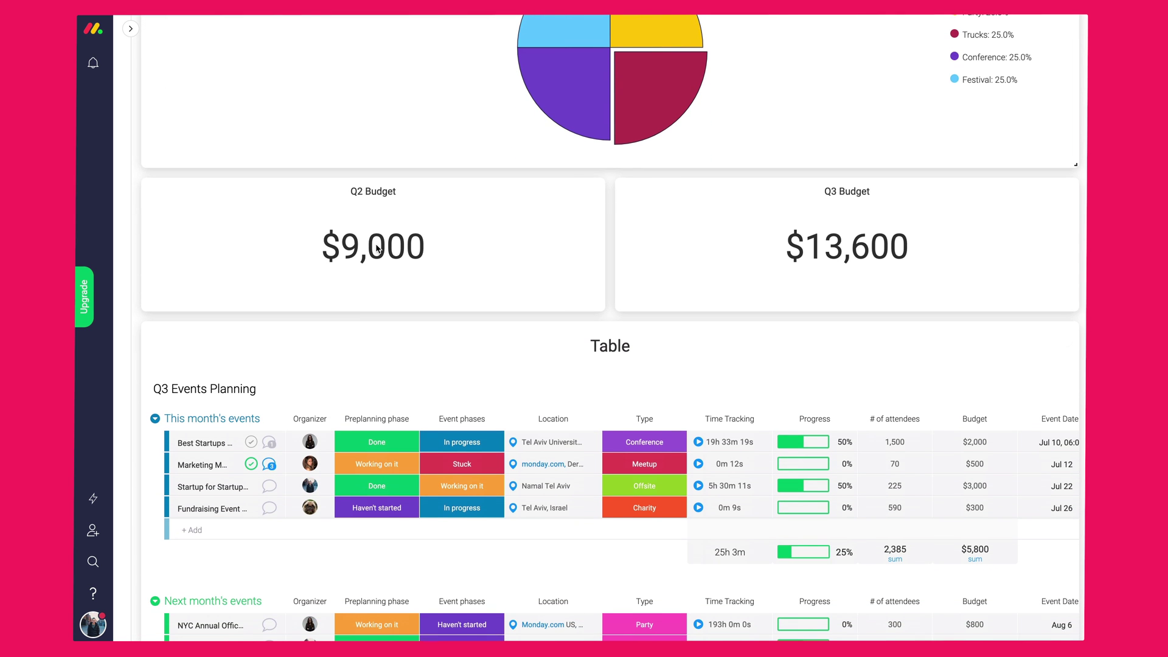
mouse_move(385, 247)
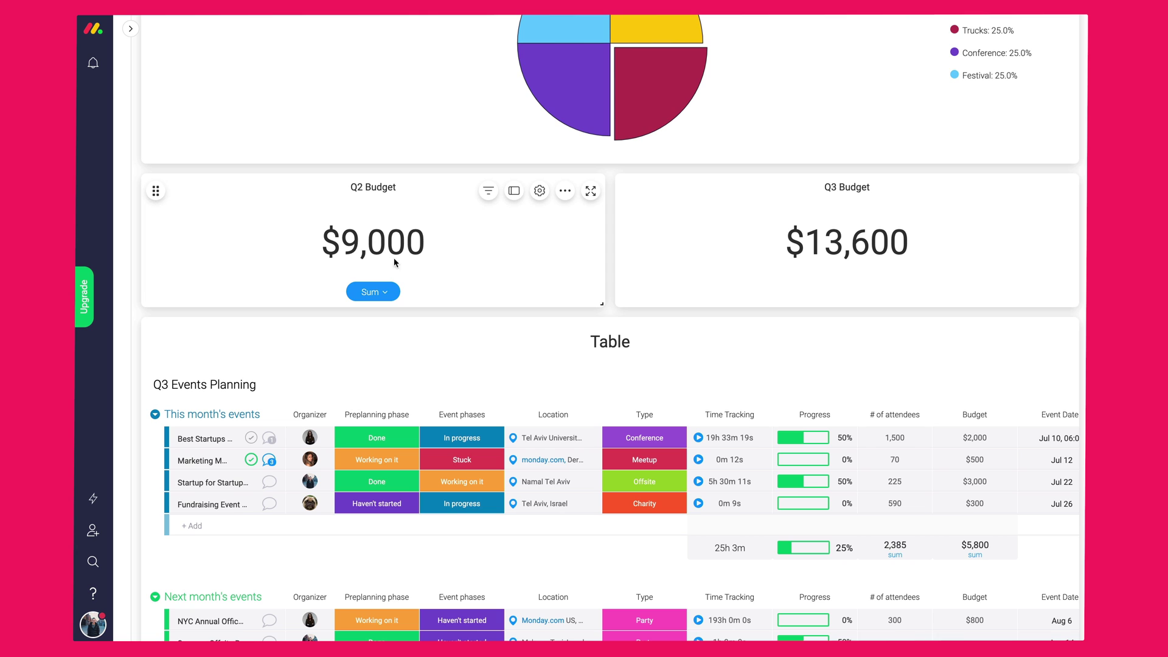
mouse_move(913, 247)
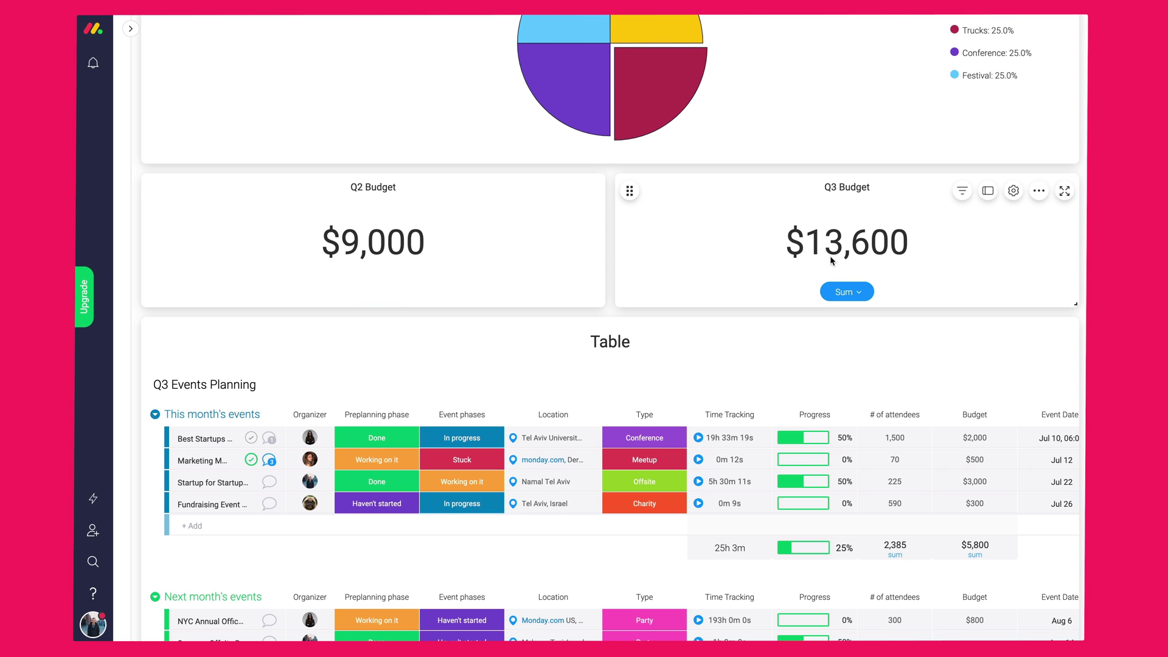
scroll(787, 291, down, 4)
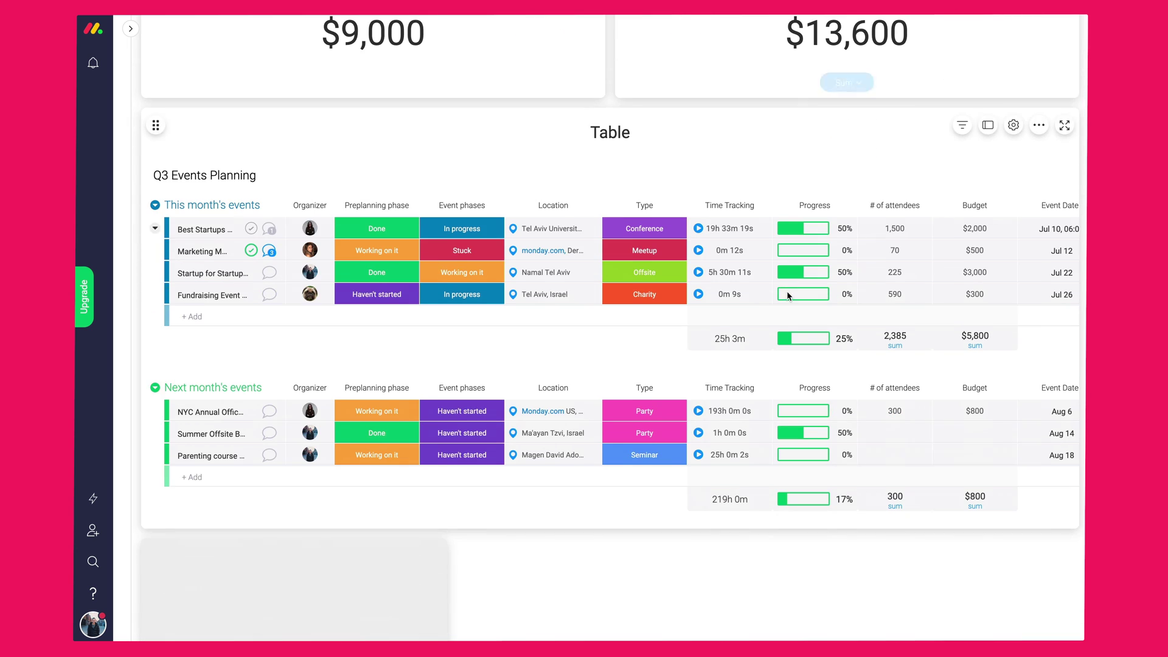
click(608, 135)
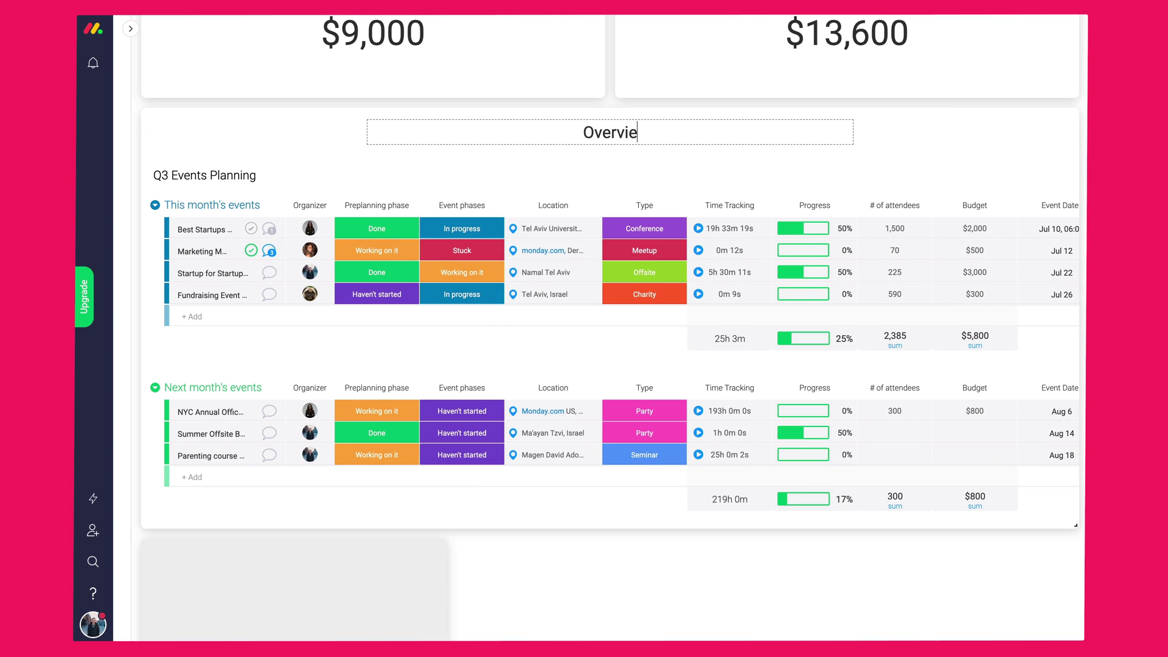
text(Overview boards)
click(938, 147)
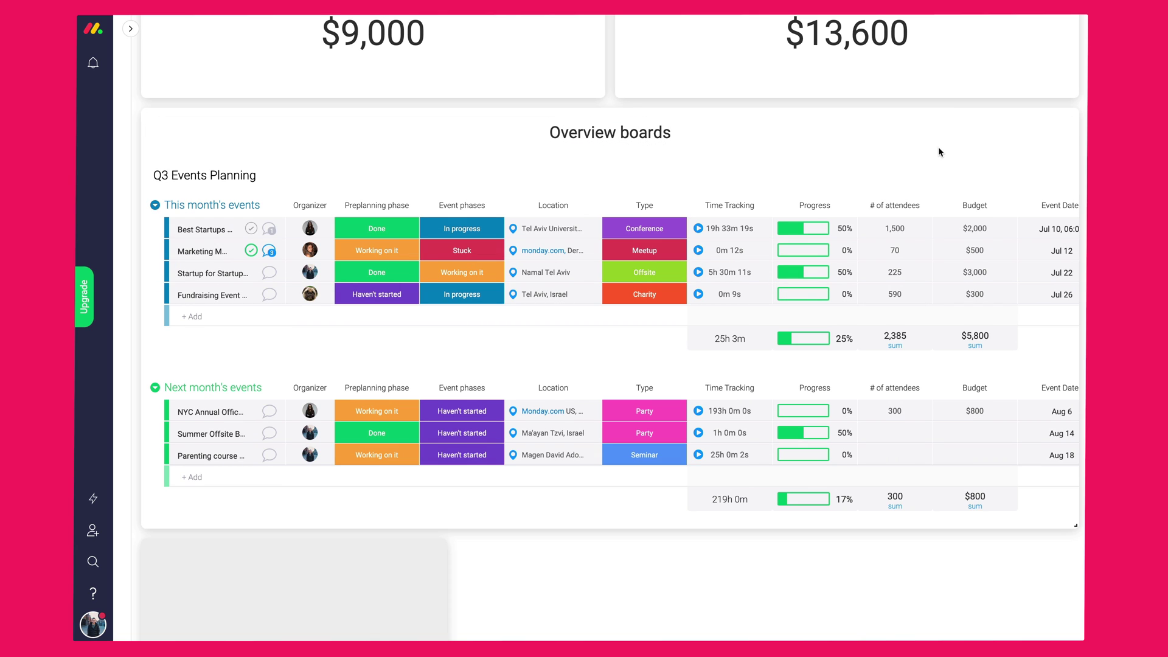
scroll(816, 257, down, 10)
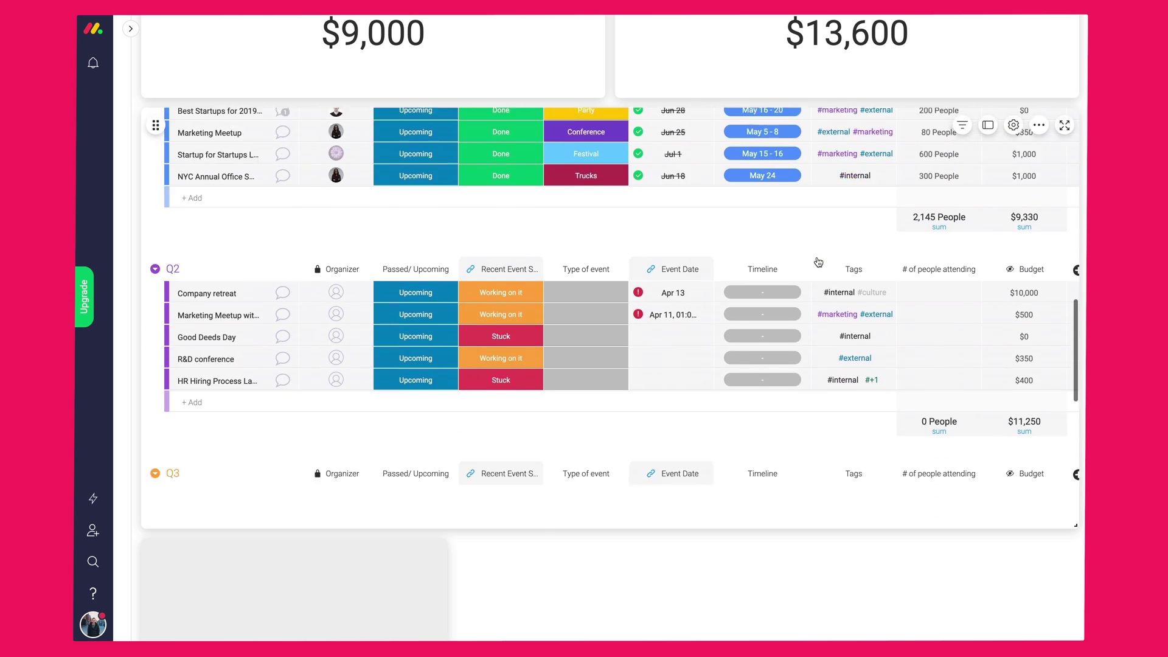
scroll(816, 257, up, 10)
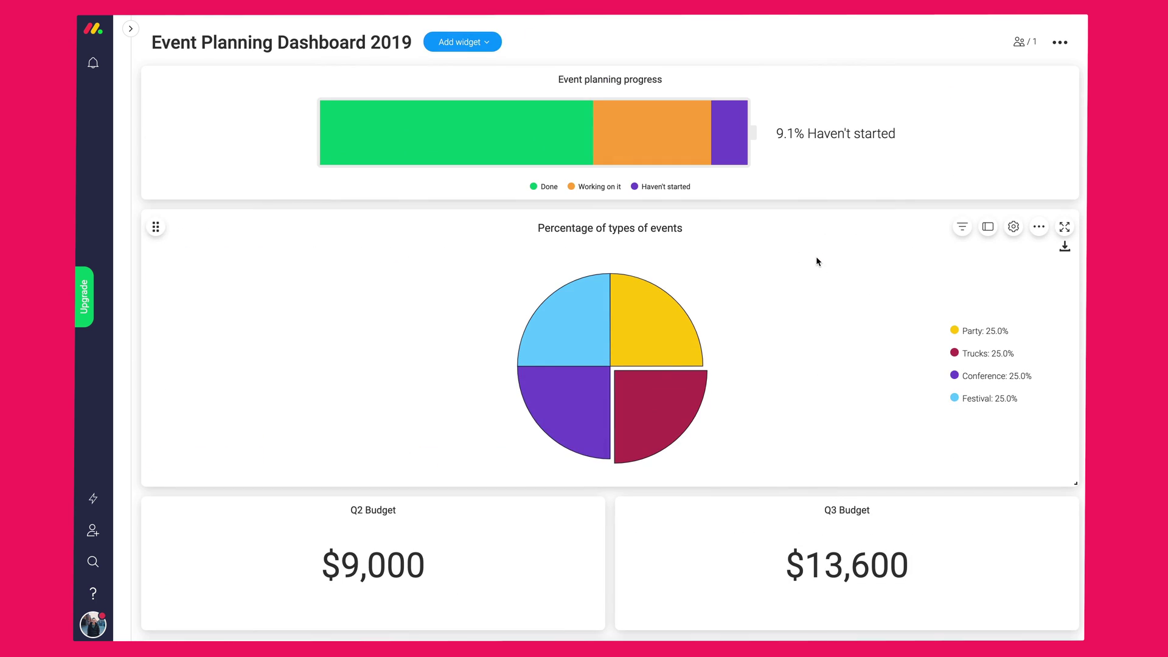
- Browse the full dashboard widget catalogue from Add widget > More
click(469, 43)
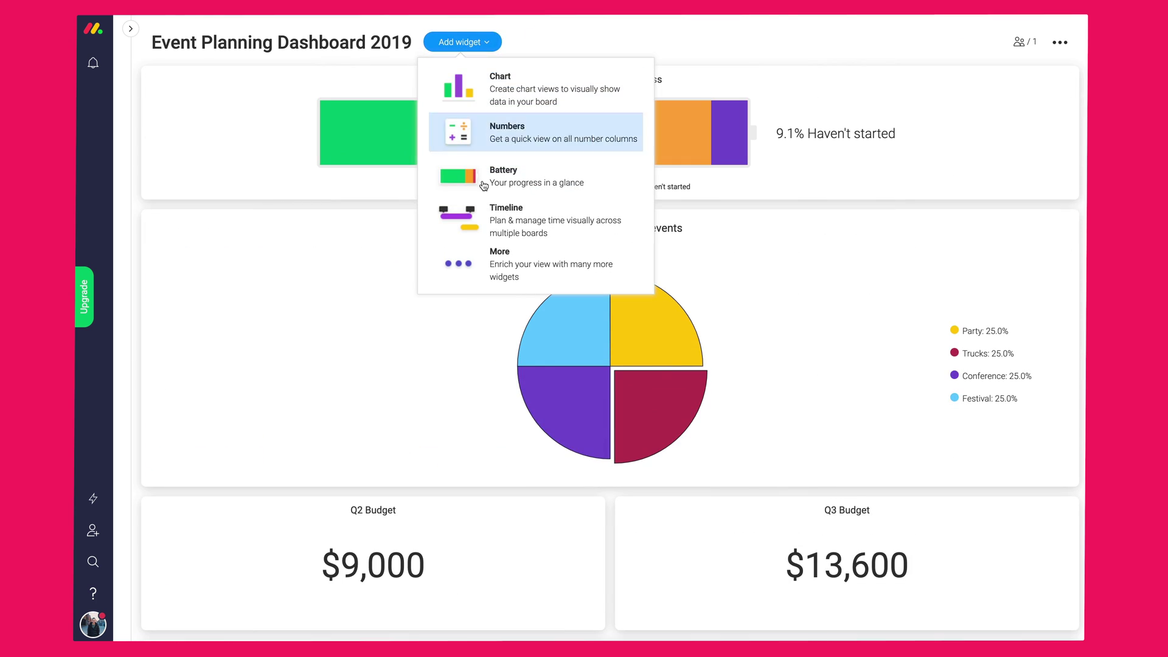
click(479, 257)
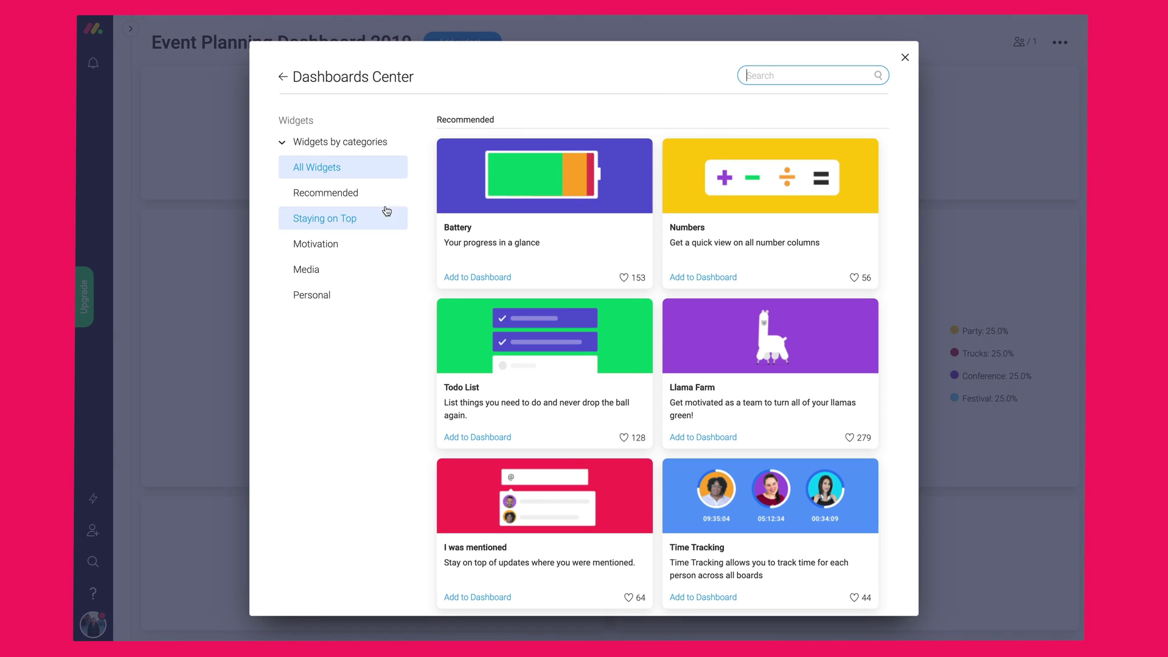
scroll(633, 377, down, 15)
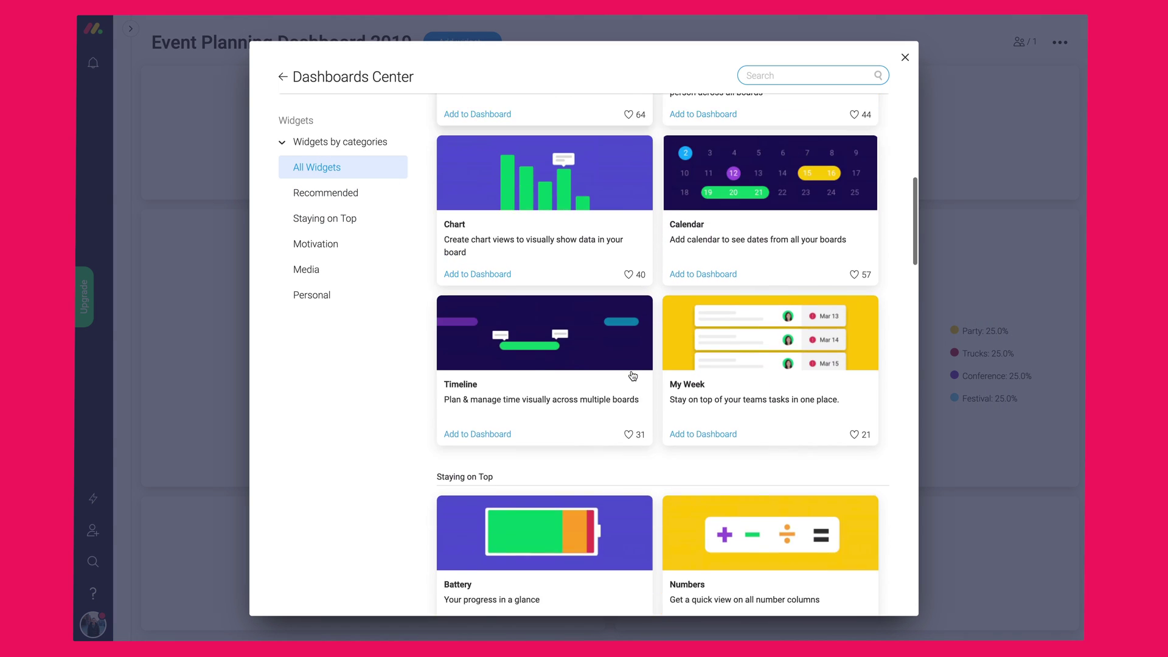
scroll(633, 375, down, 15)
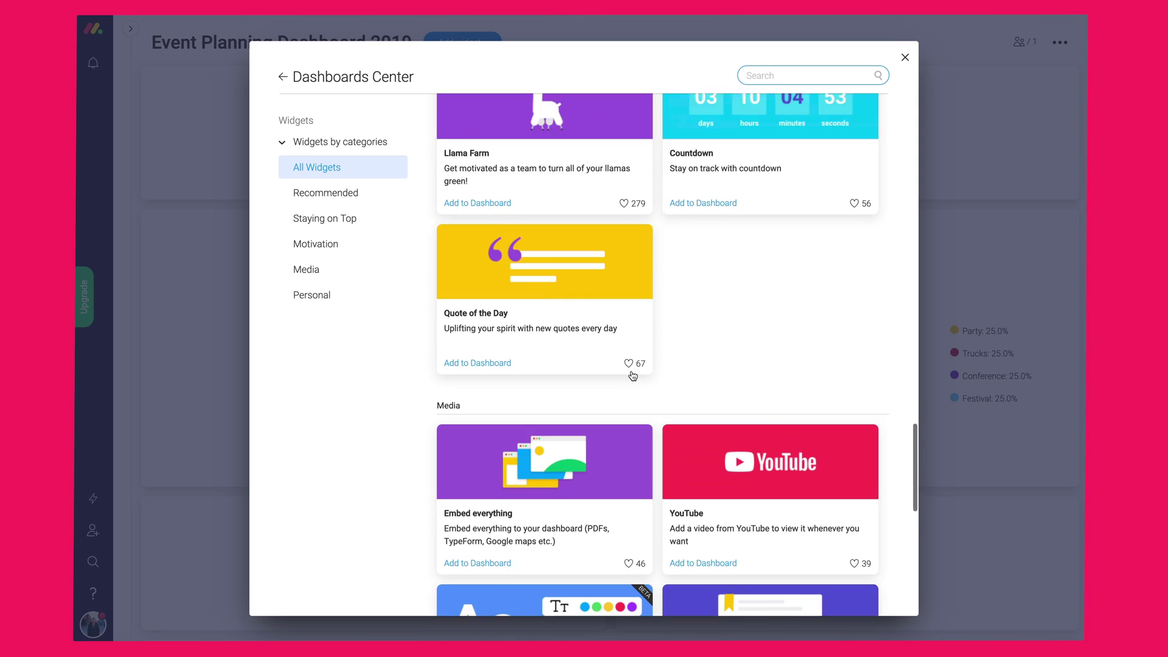
scroll(632, 376, down, 2)
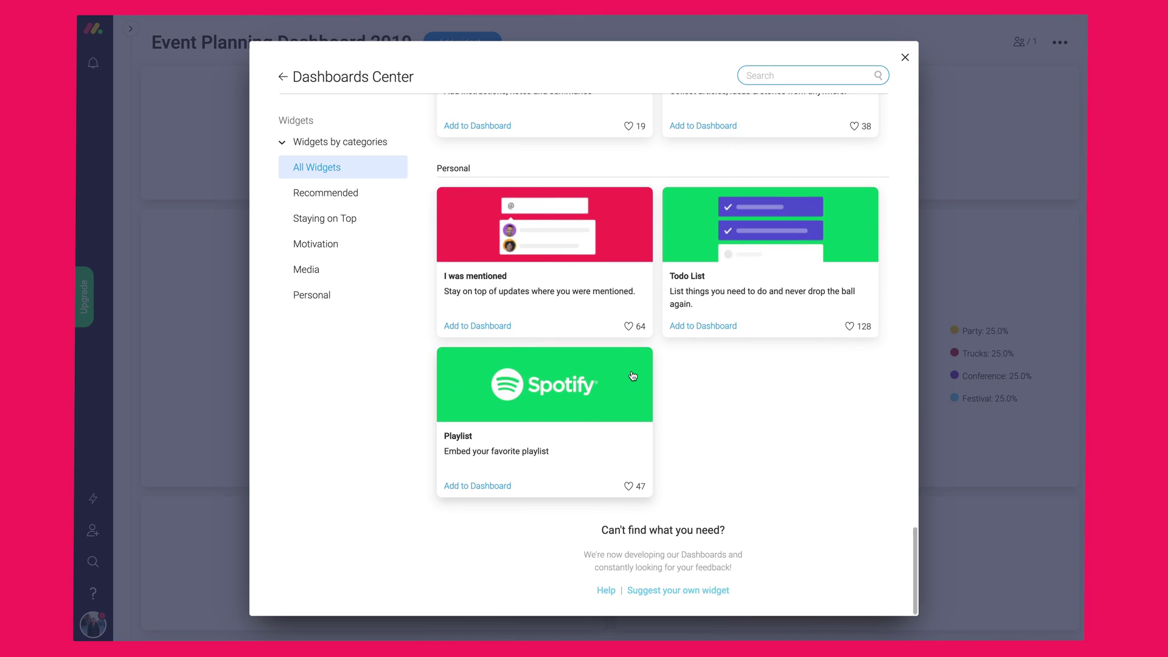
scroll(633, 376, up, 20)
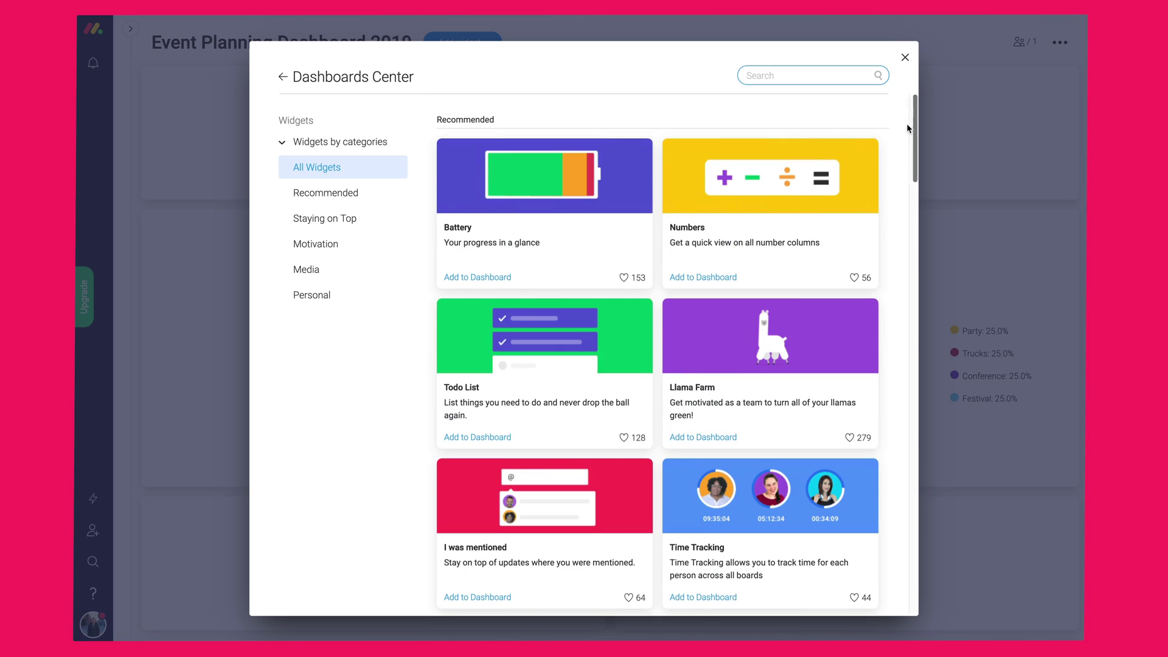
- Close the widget catalogue and switch to the Q3 Events Planning board
key(Escape)
key(ctrl+k)
click(496, 318)
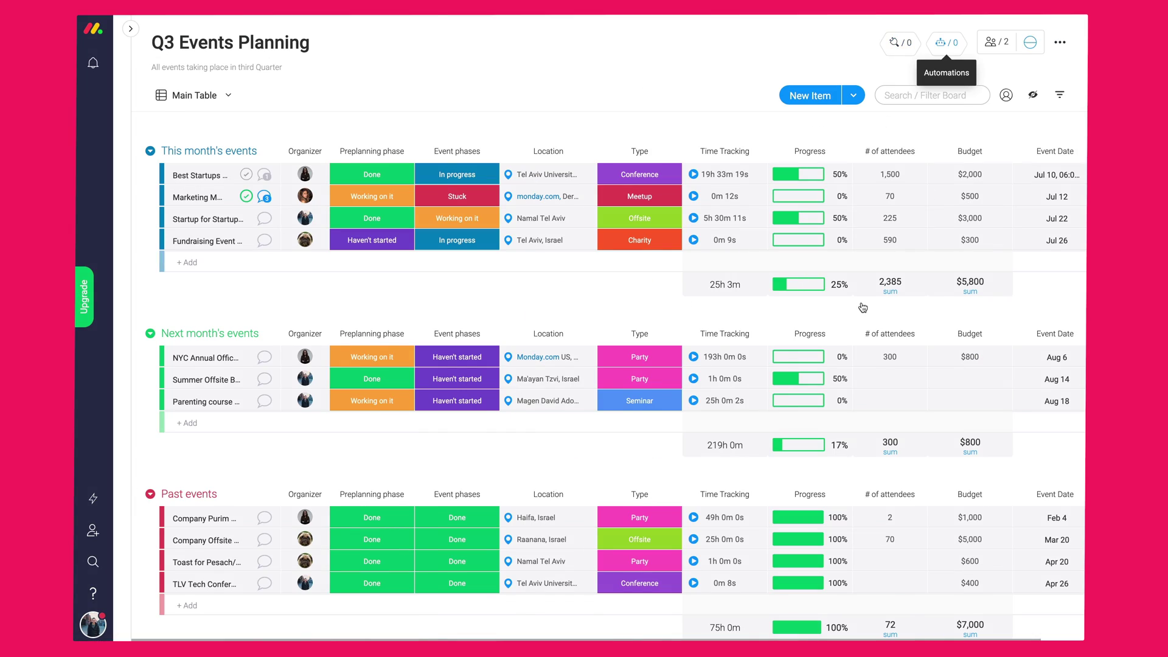
click(946, 42)
scroll(677, 353, down, 20)
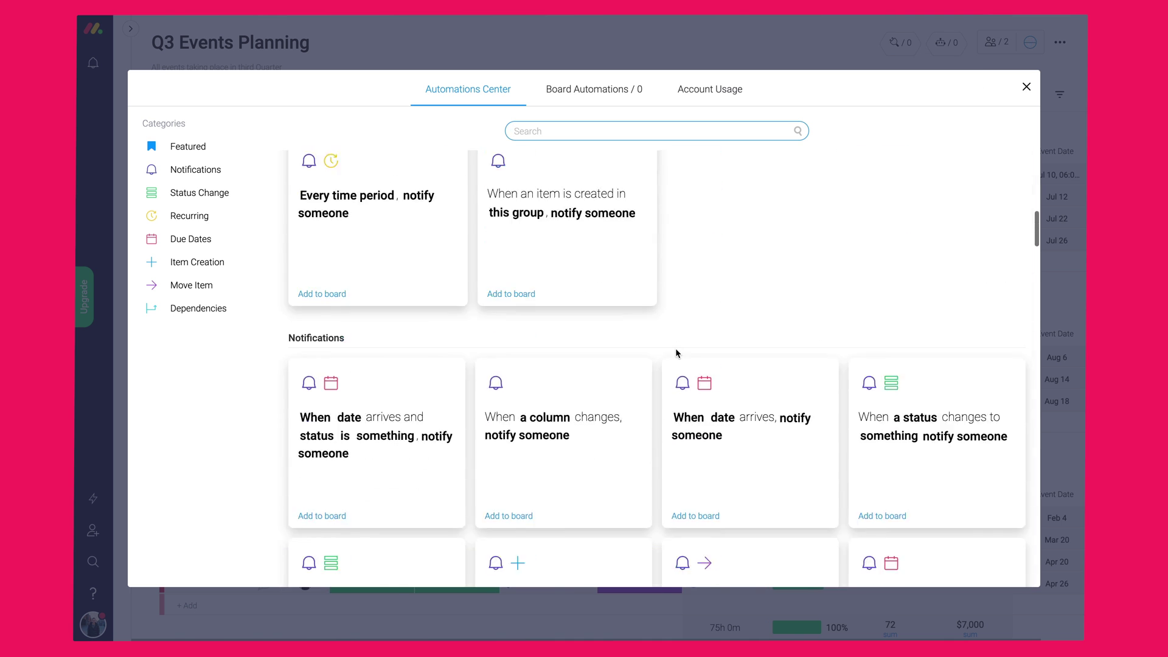
scroll(677, 353, down, 10)
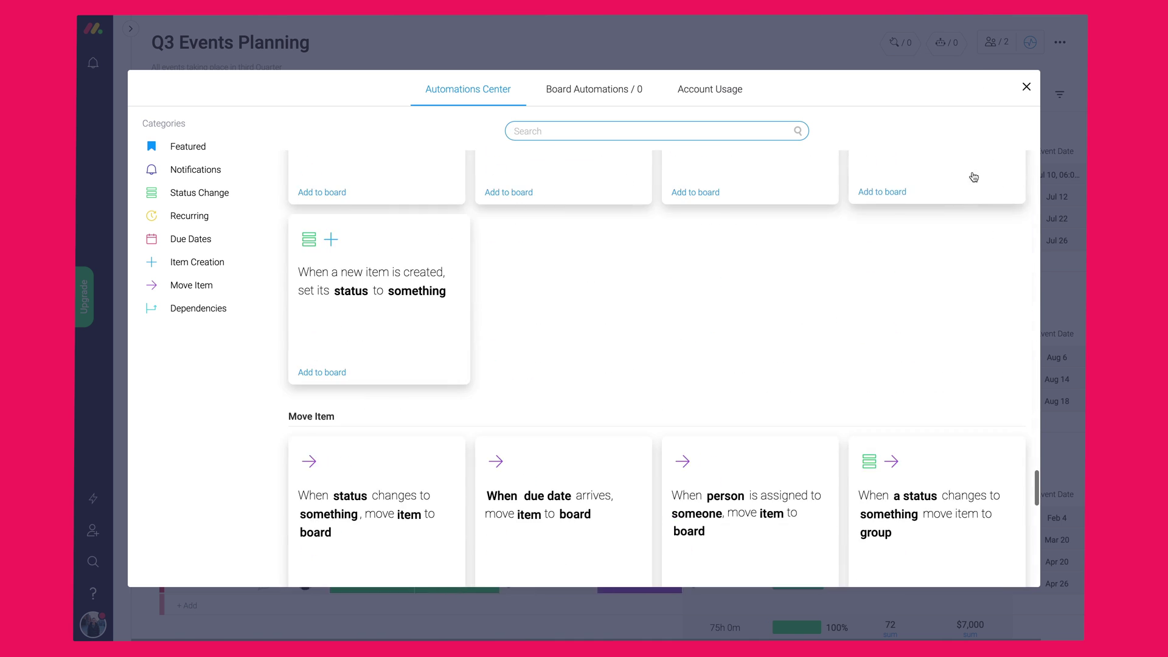
click(1027, 87)
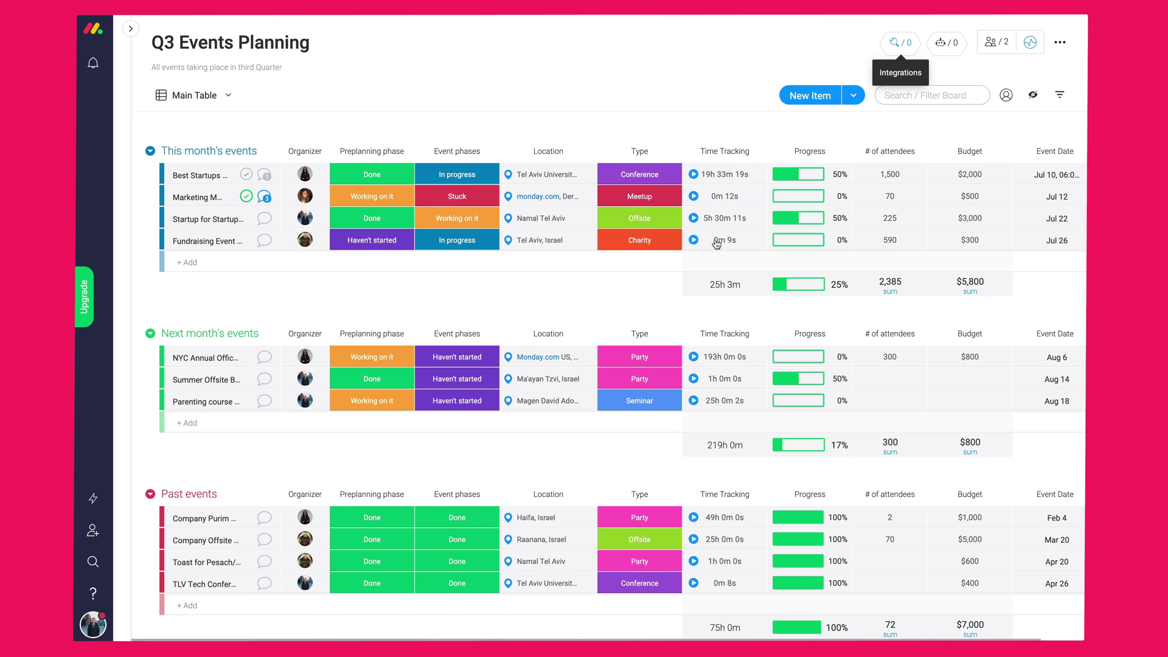
click(899, 42)
scroll(661, 325, down, 15)
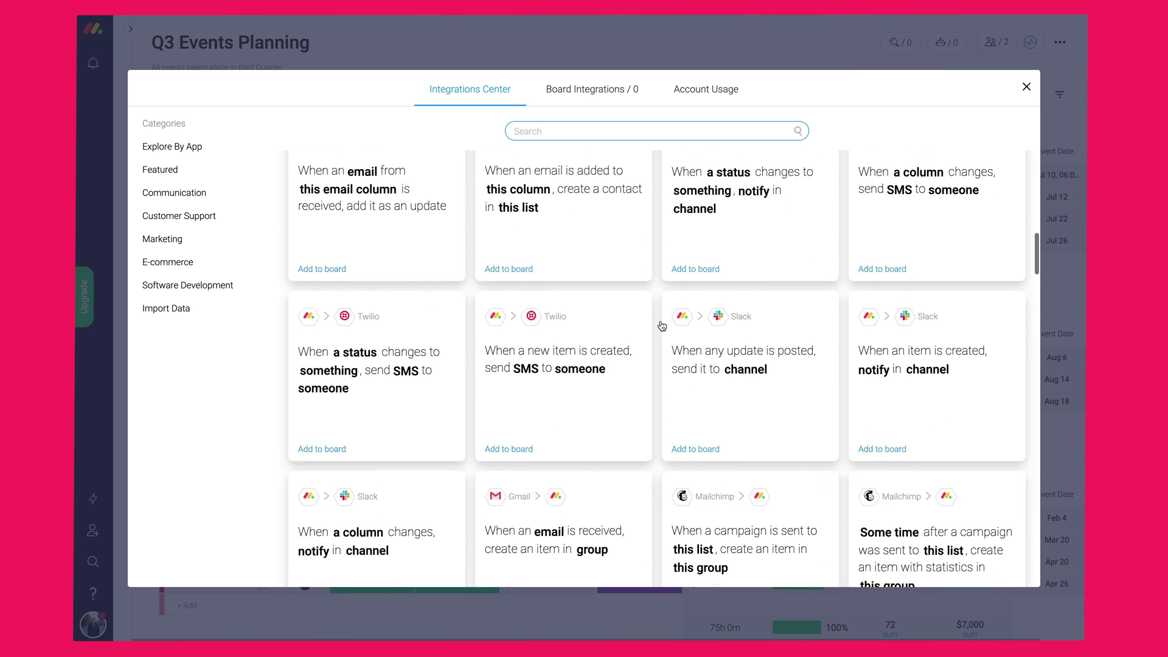
scroll(660, 320, down, 20)
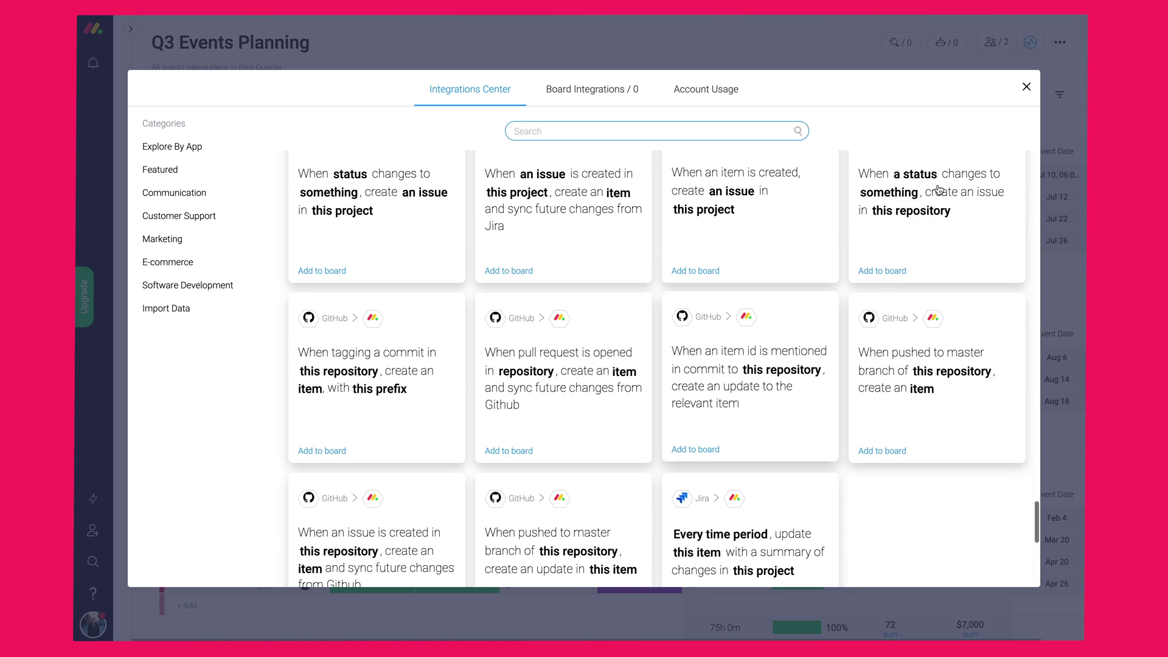
click(1026, 88)
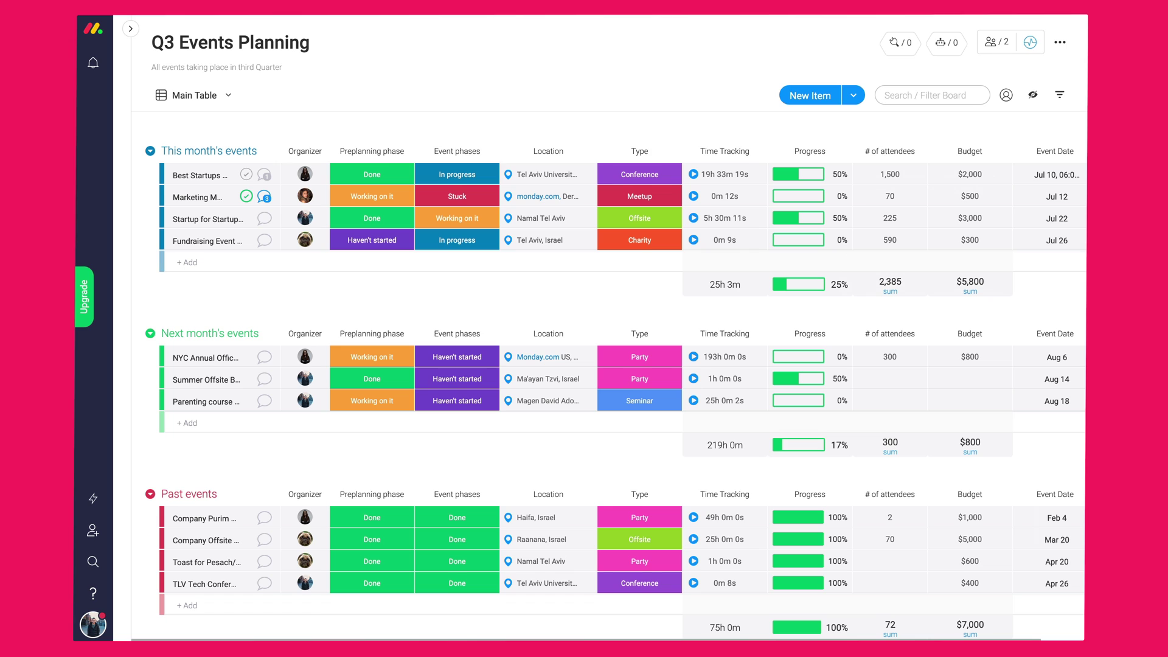
click(232, 111)
mouse_move(220, 261)
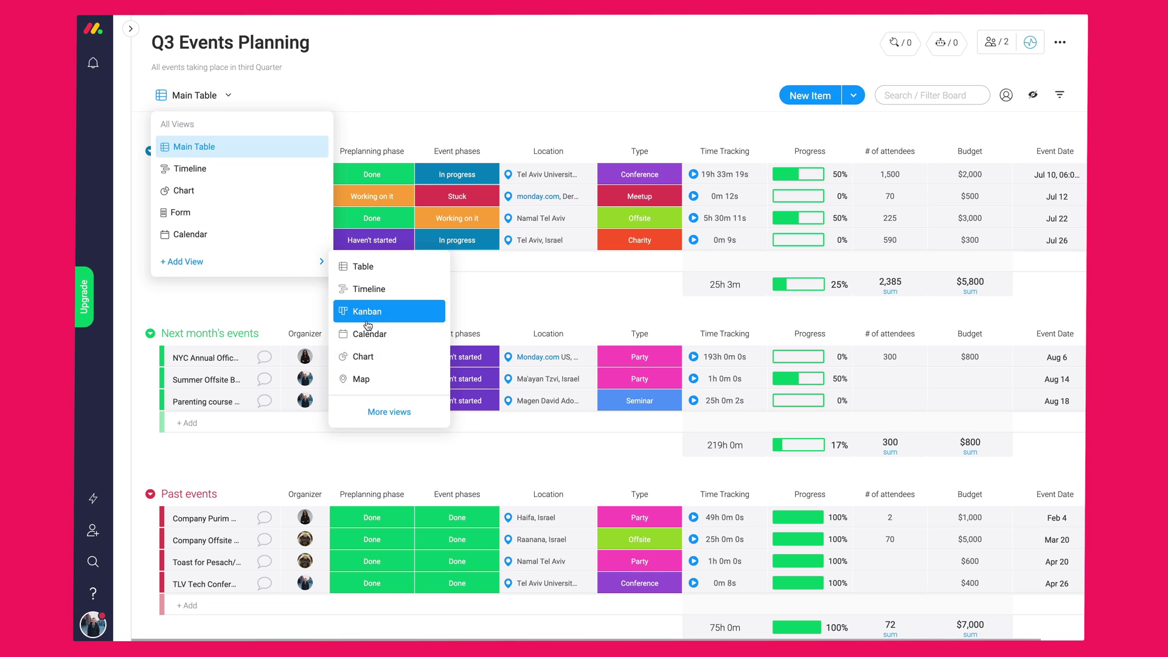
click(367, 409)
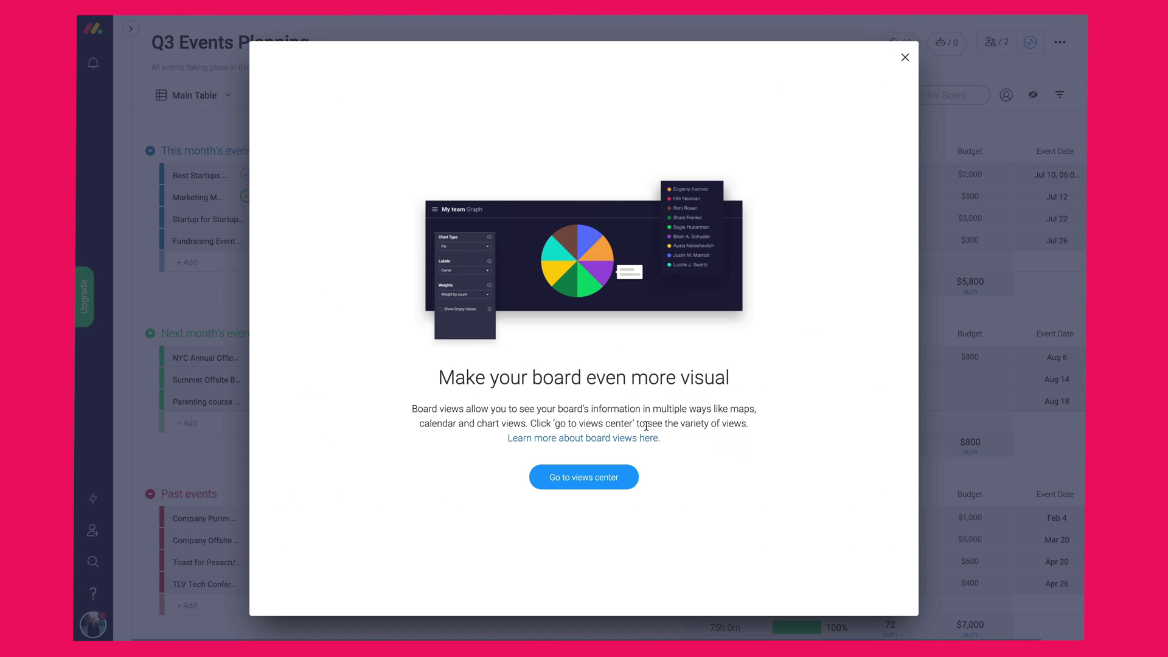
click(593, 481)
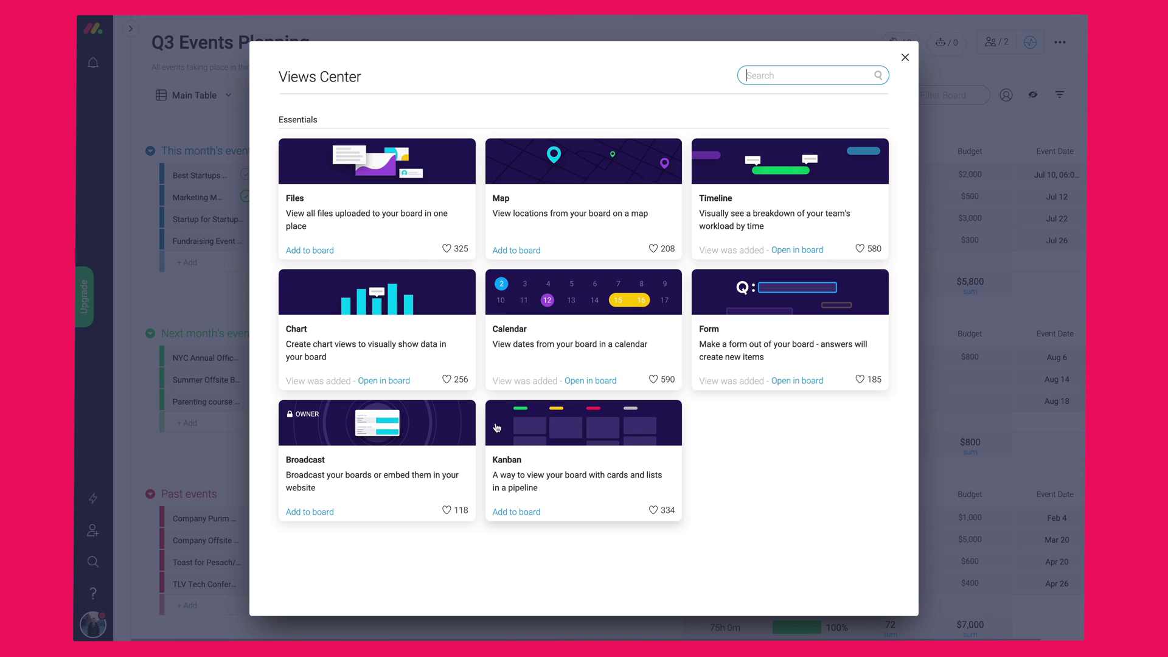
click(905, 59)
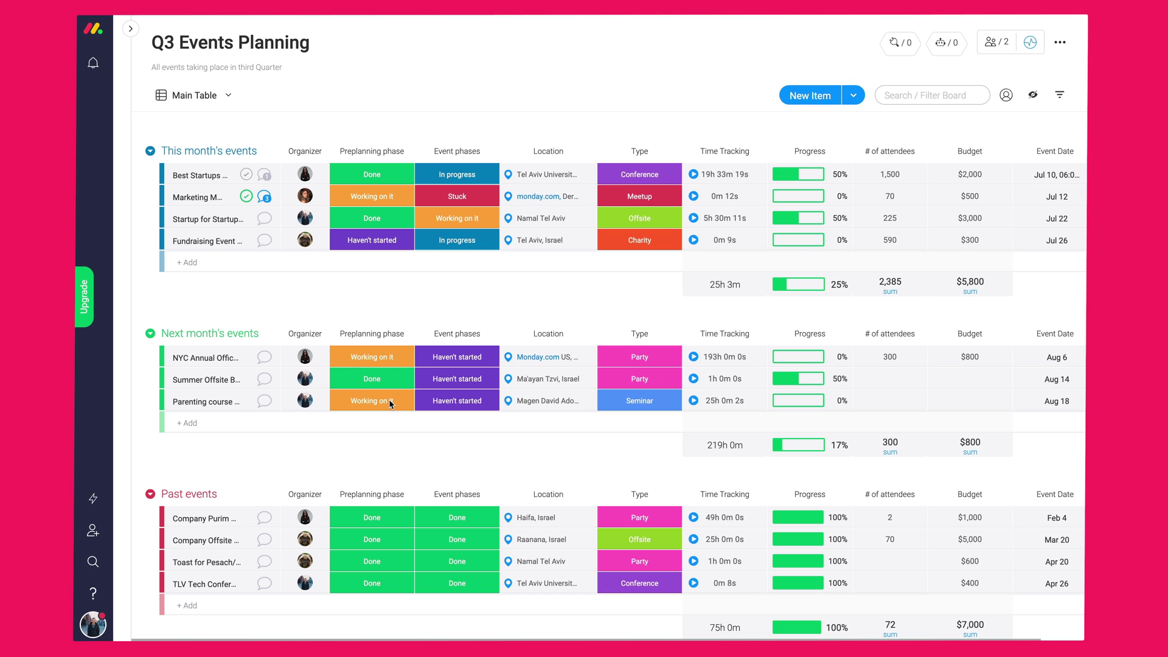
- Read the 'What are the Dashboards?' article in the help centre, then close the article
click(91, 594)
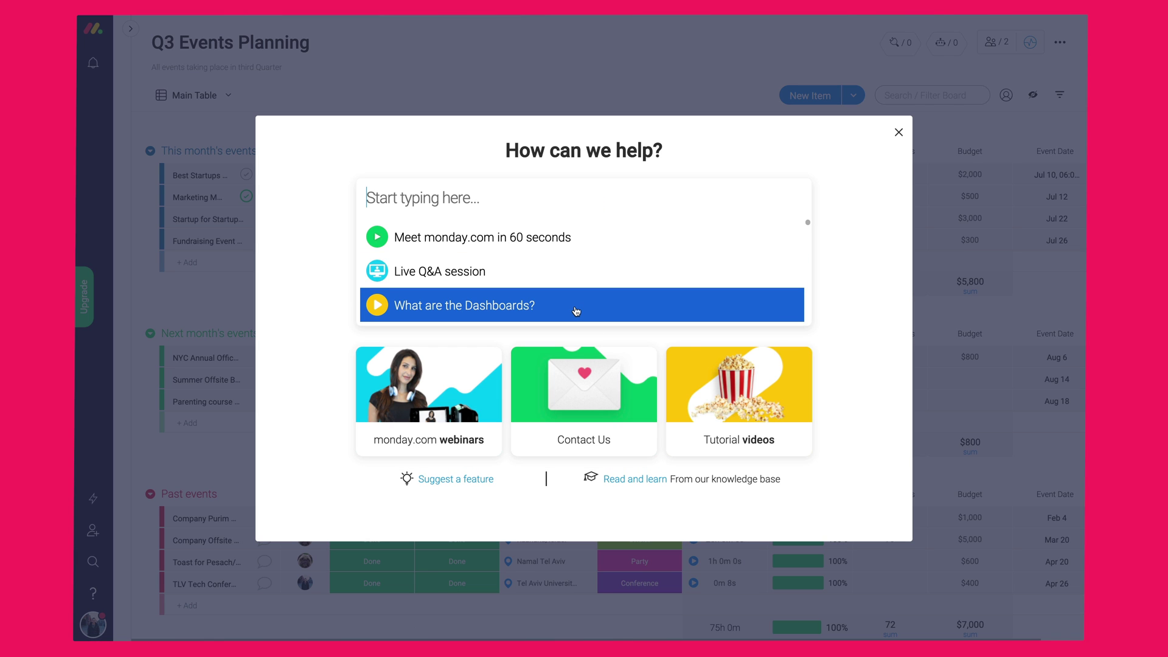
click(576, 311)
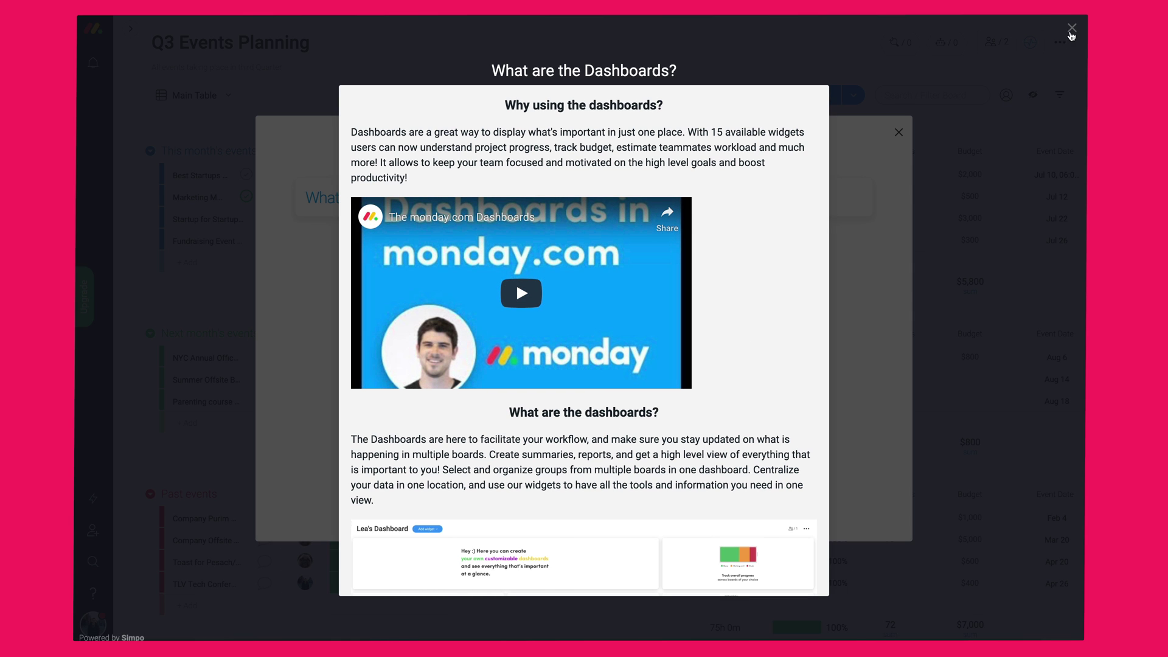
click(1072, 28)
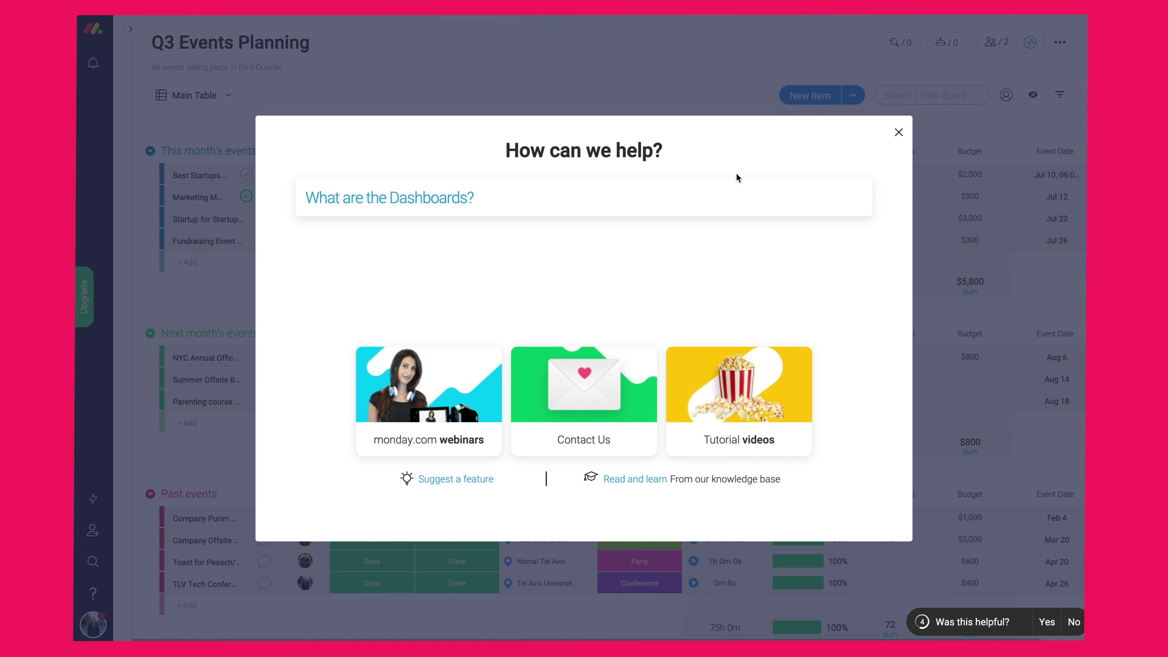